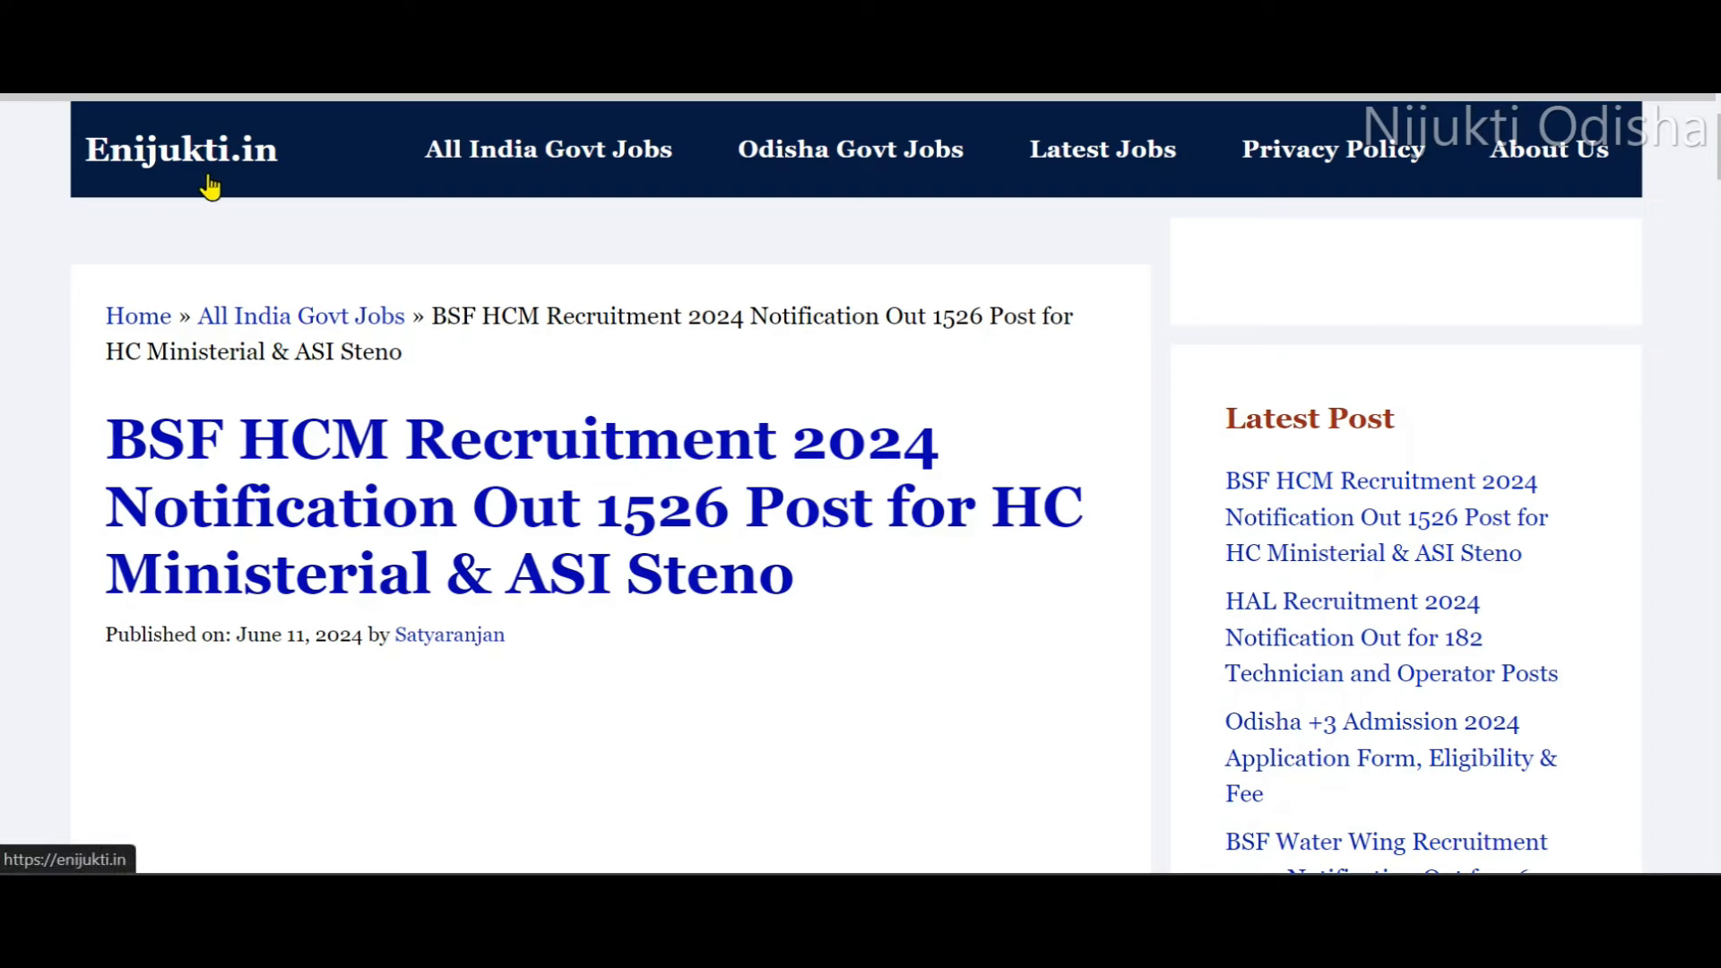
Review the BSF HCM Recruitment 2024 article from its overview, fees and age limit through vacancies, eligibility and application instructions.
scroll(285, 269, down, 2)
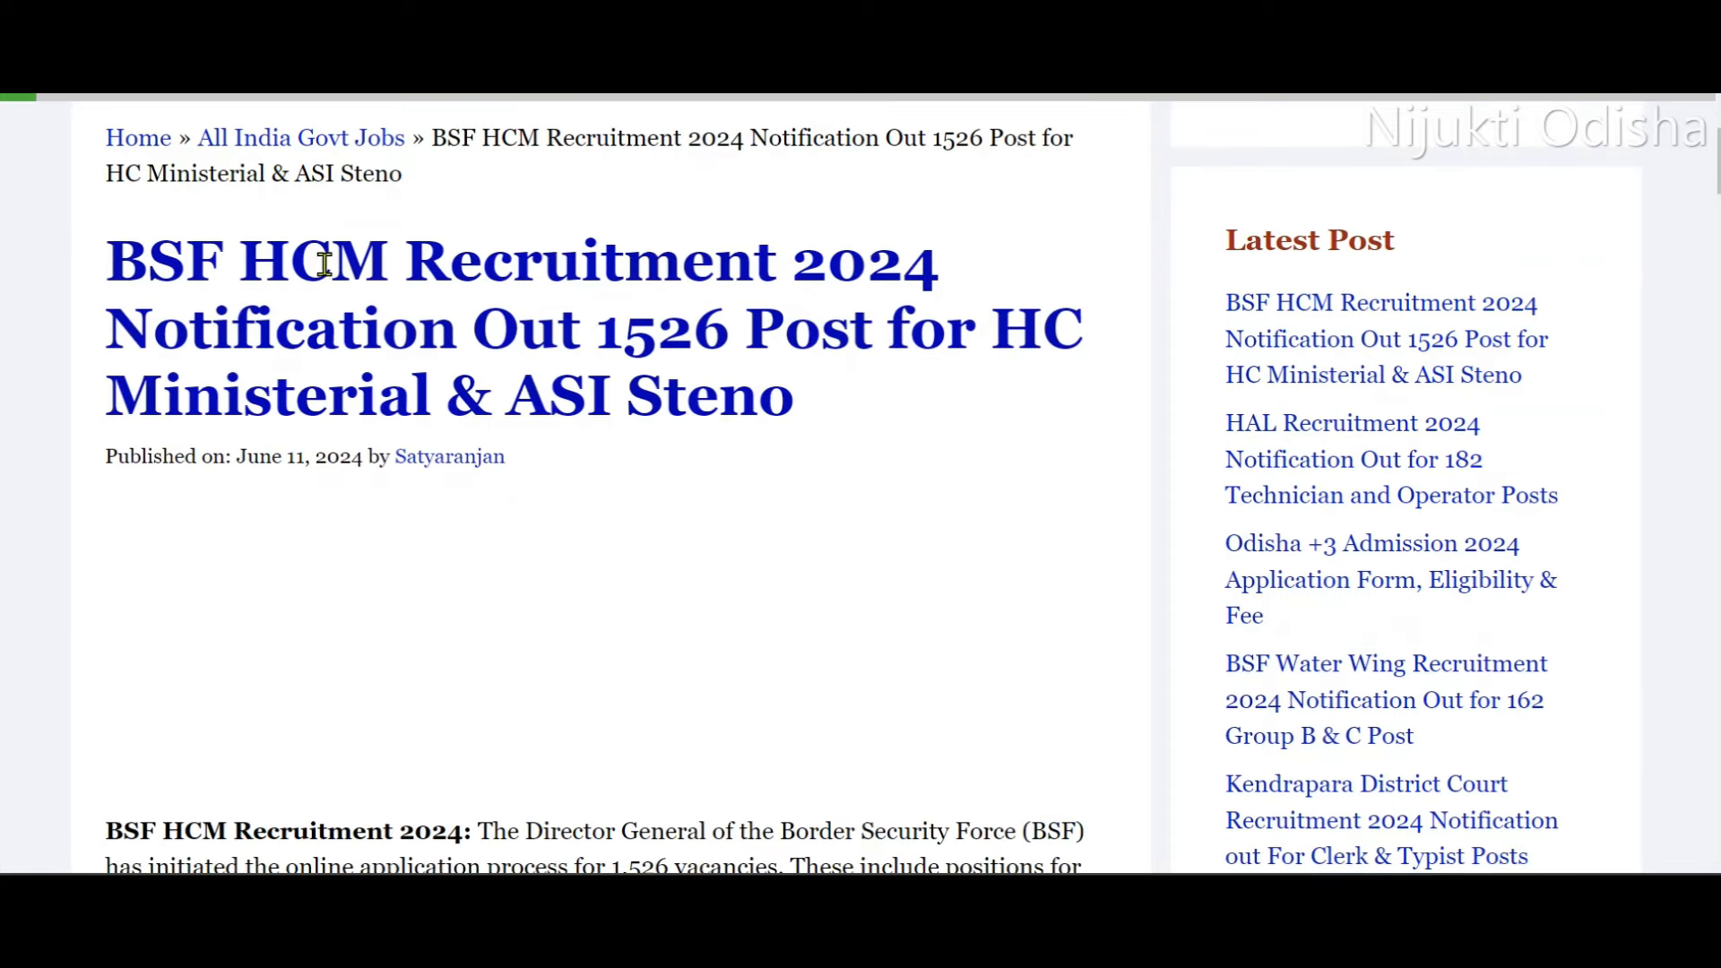
scroll(666, 333, down, 15)
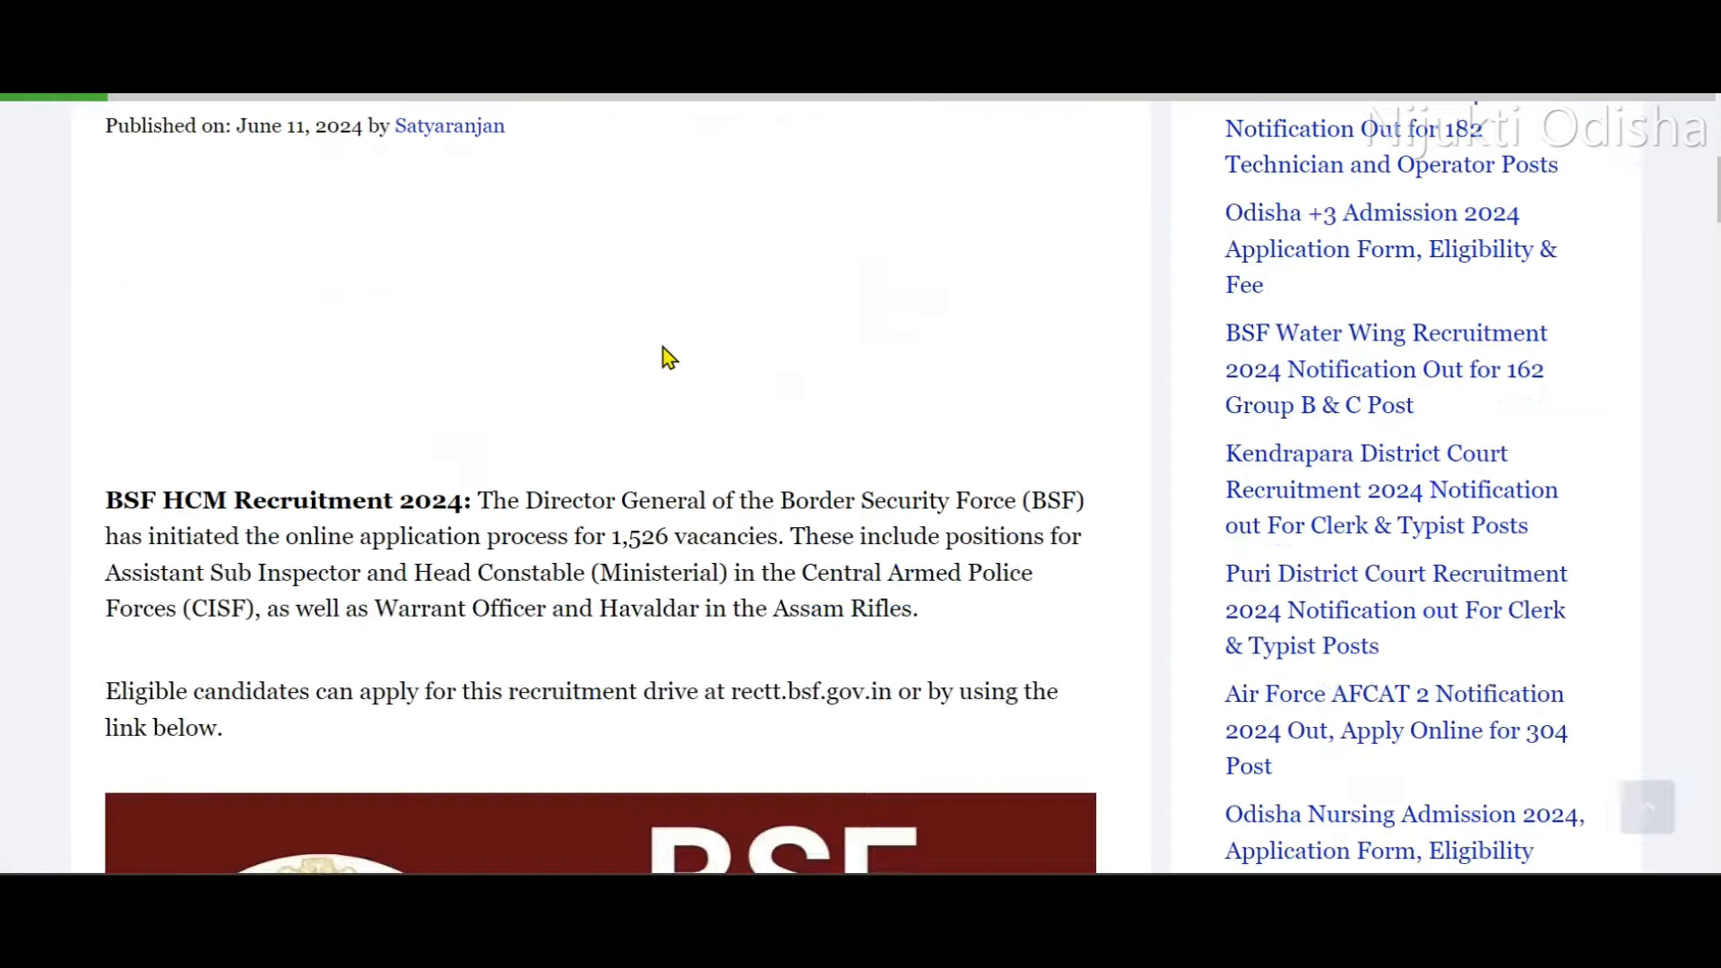
scroll(617, 377, down, 3)
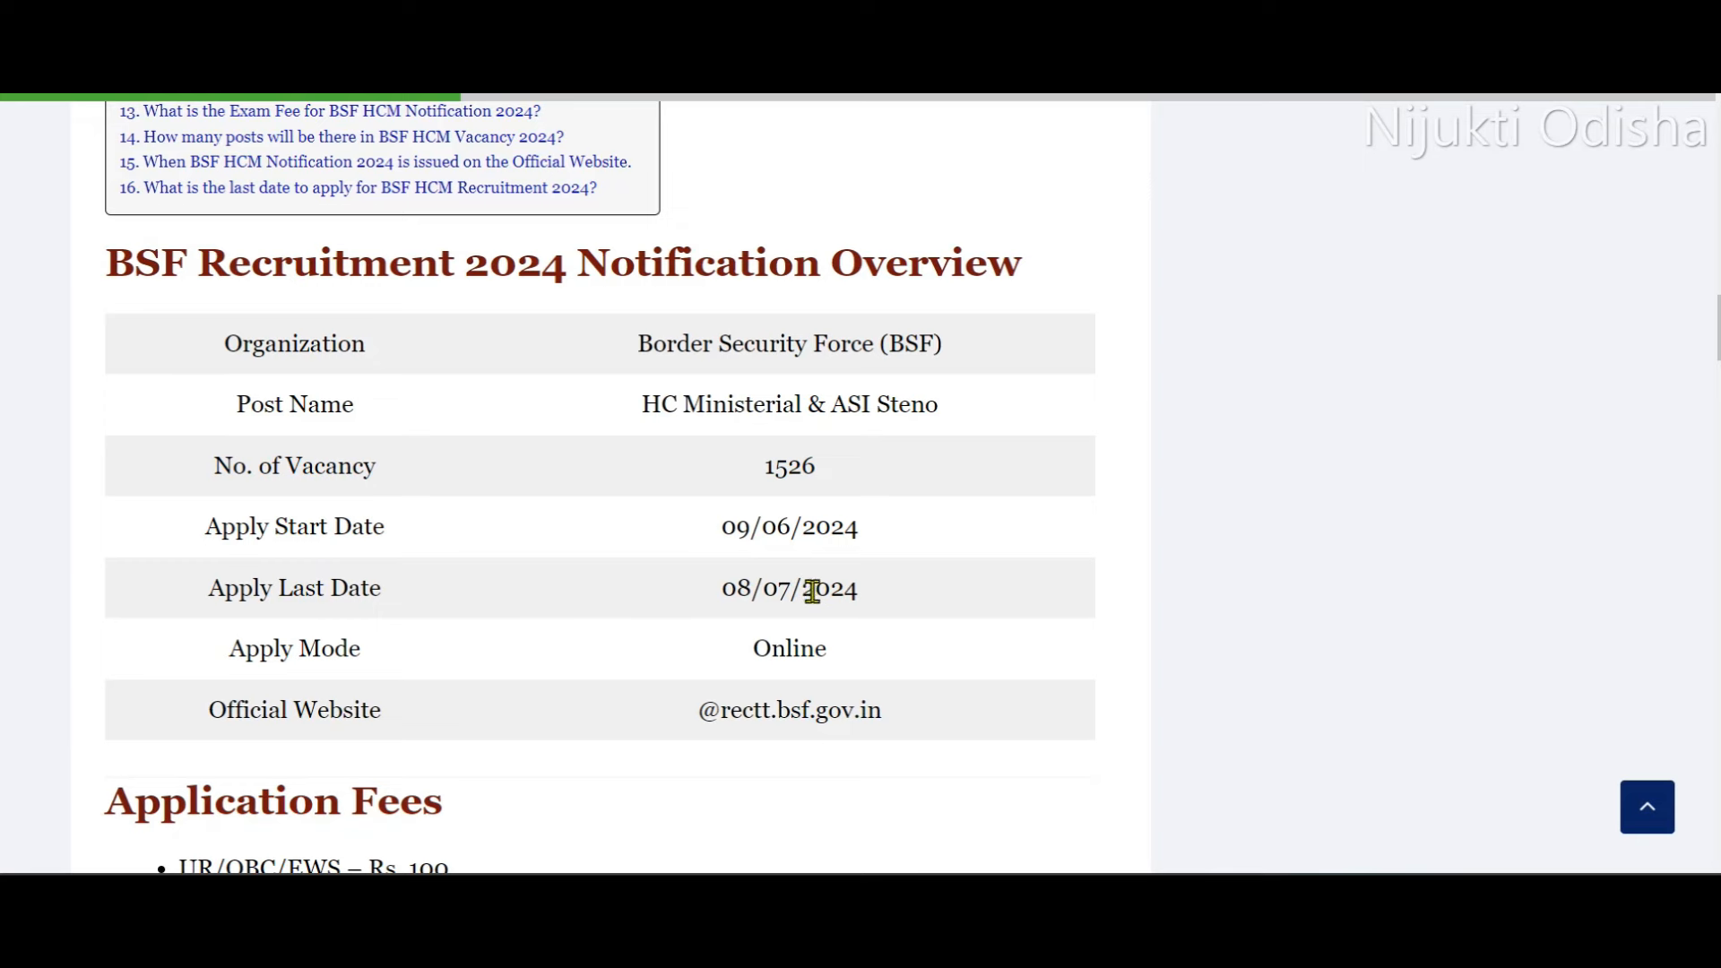
scroll(825, 495, down, 5)
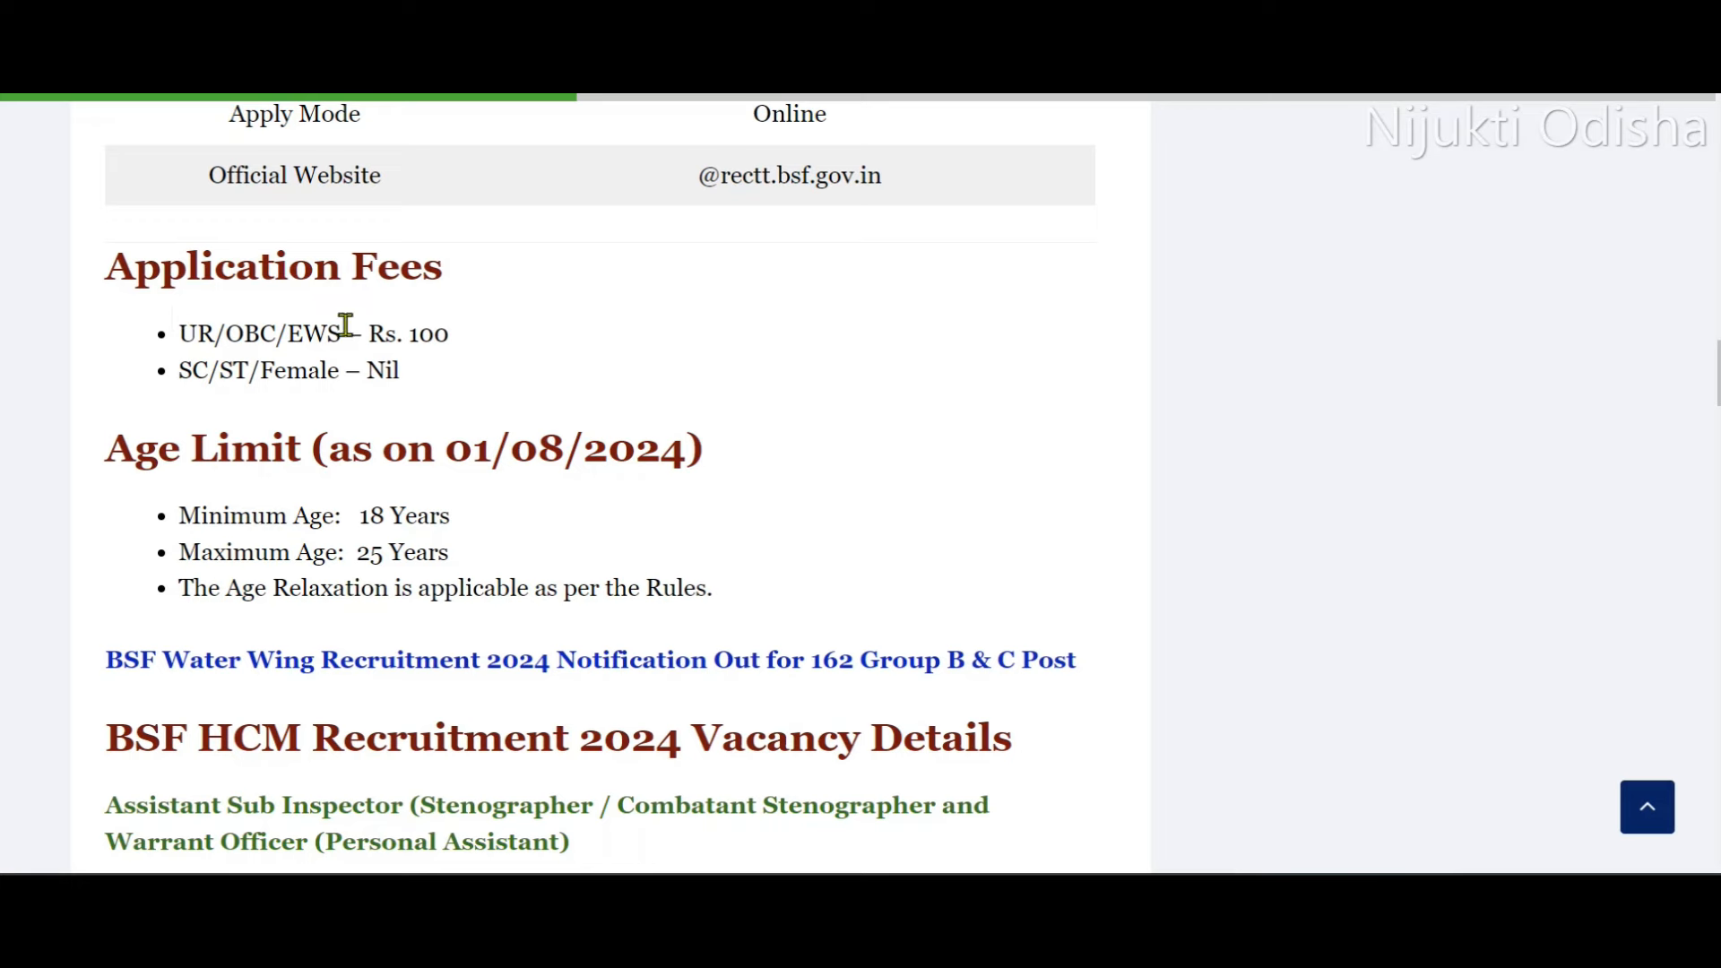
scroll(422, 383, down, 2)
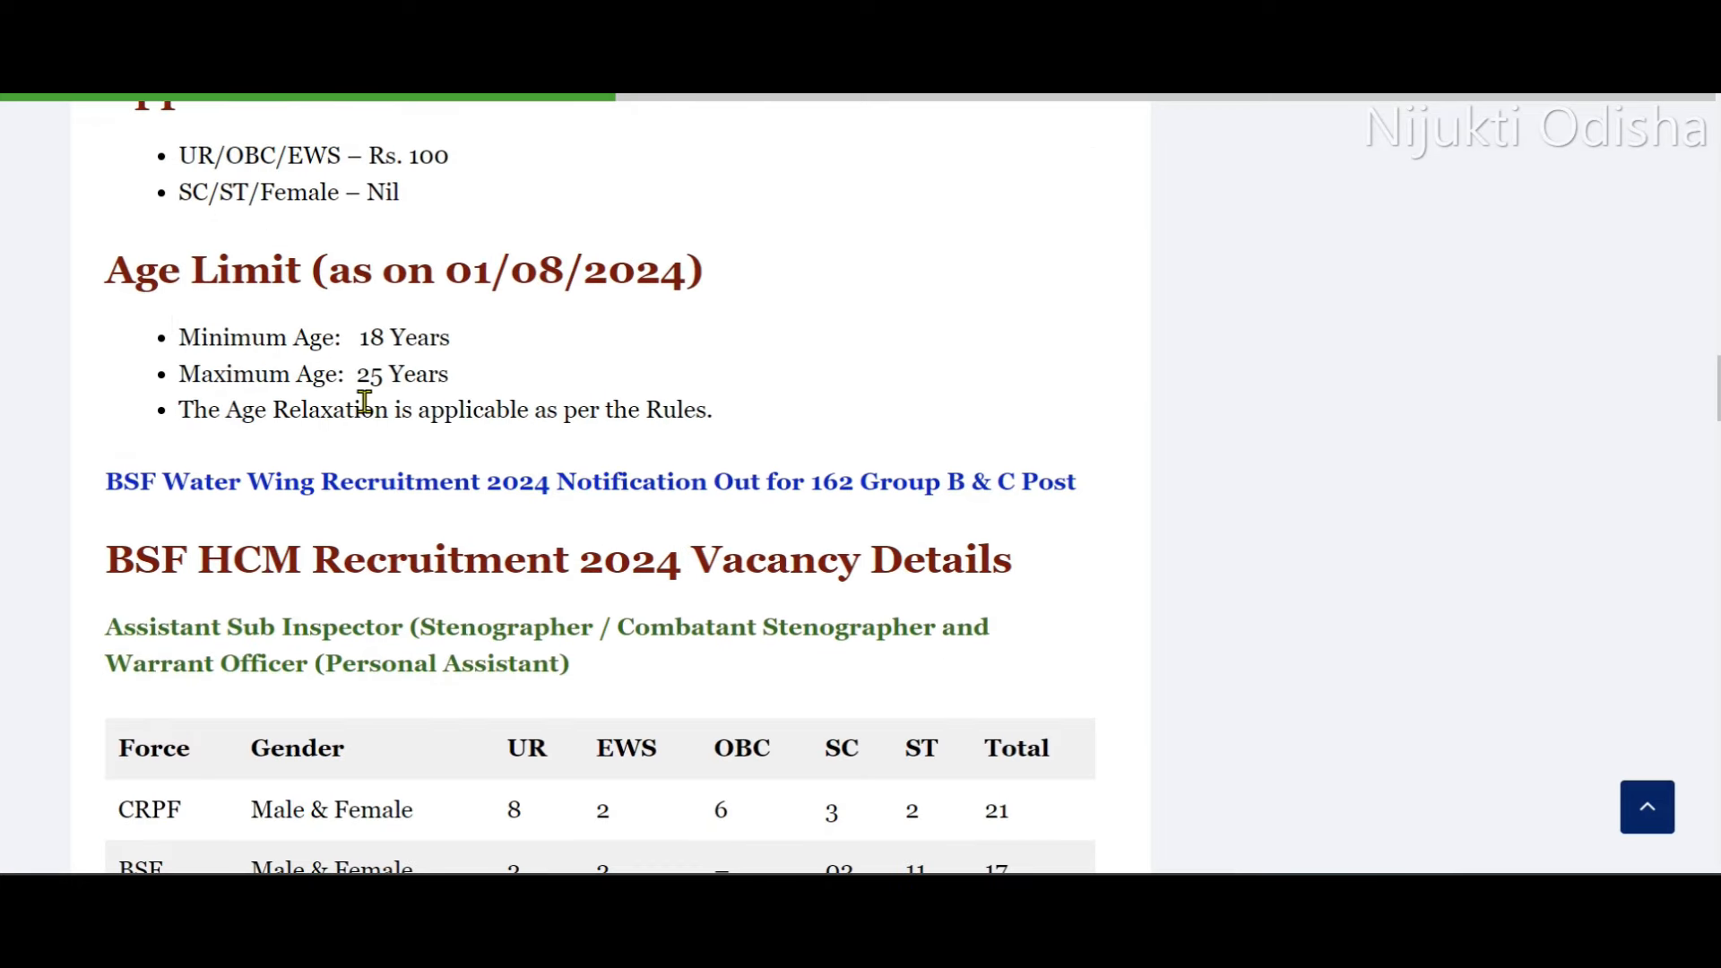
scroll(385, 337, down, 5)
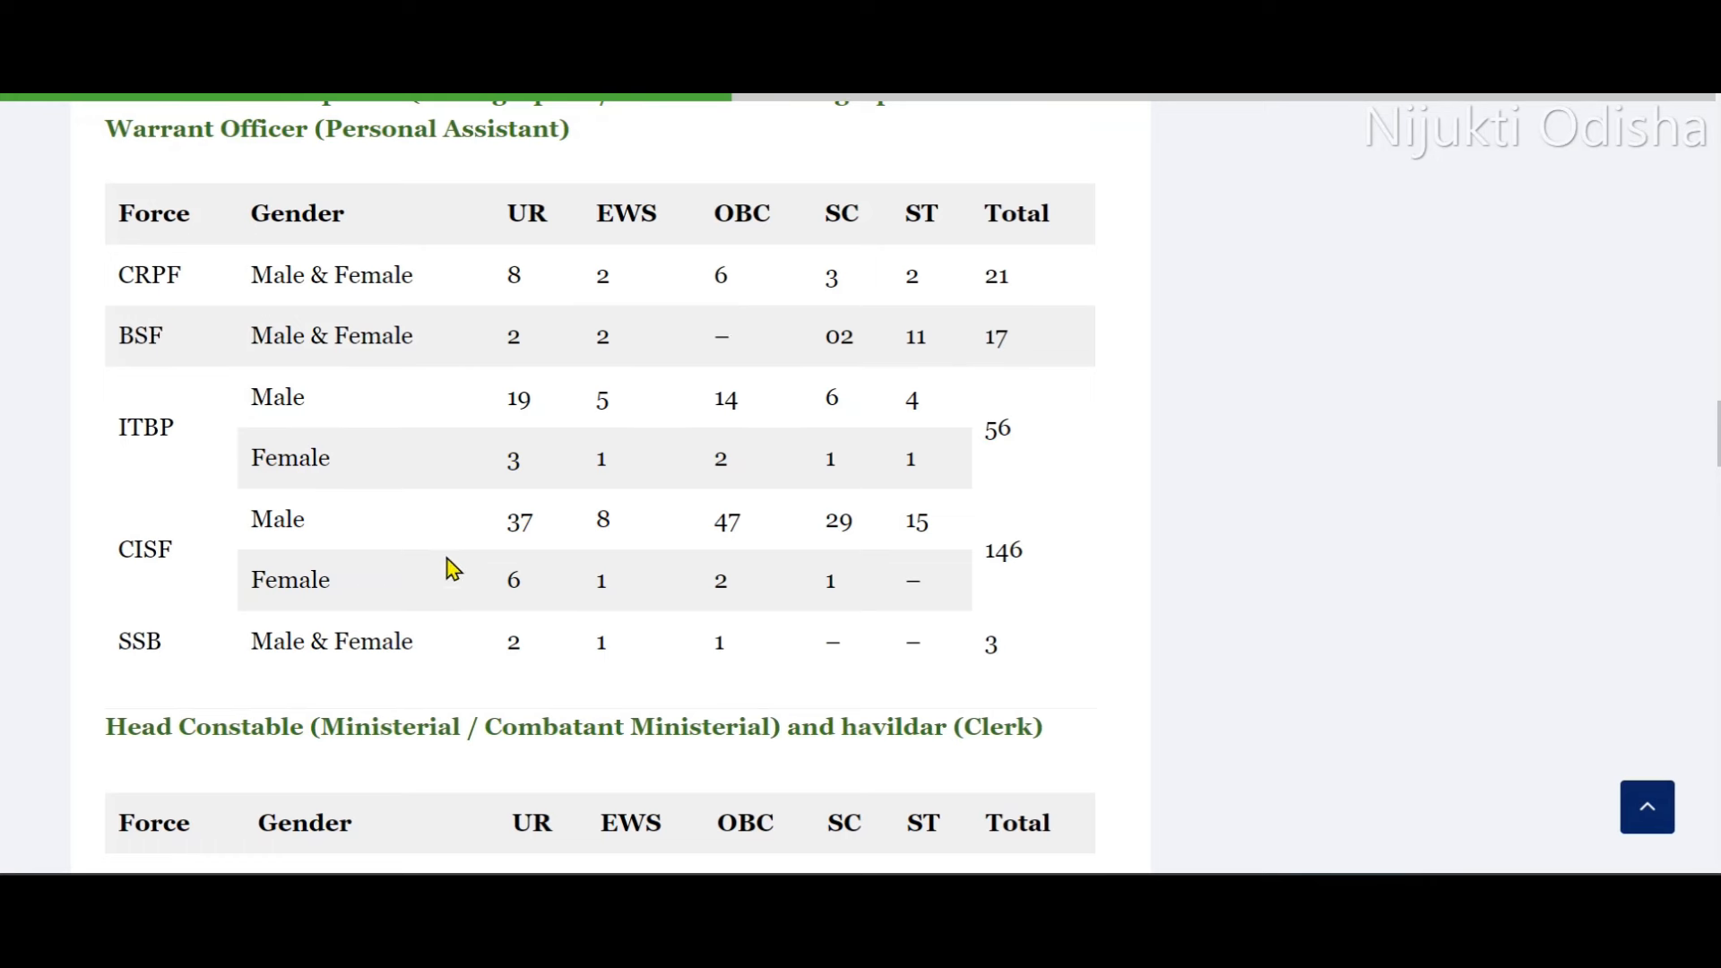
scroll(529, 584, down, 6)
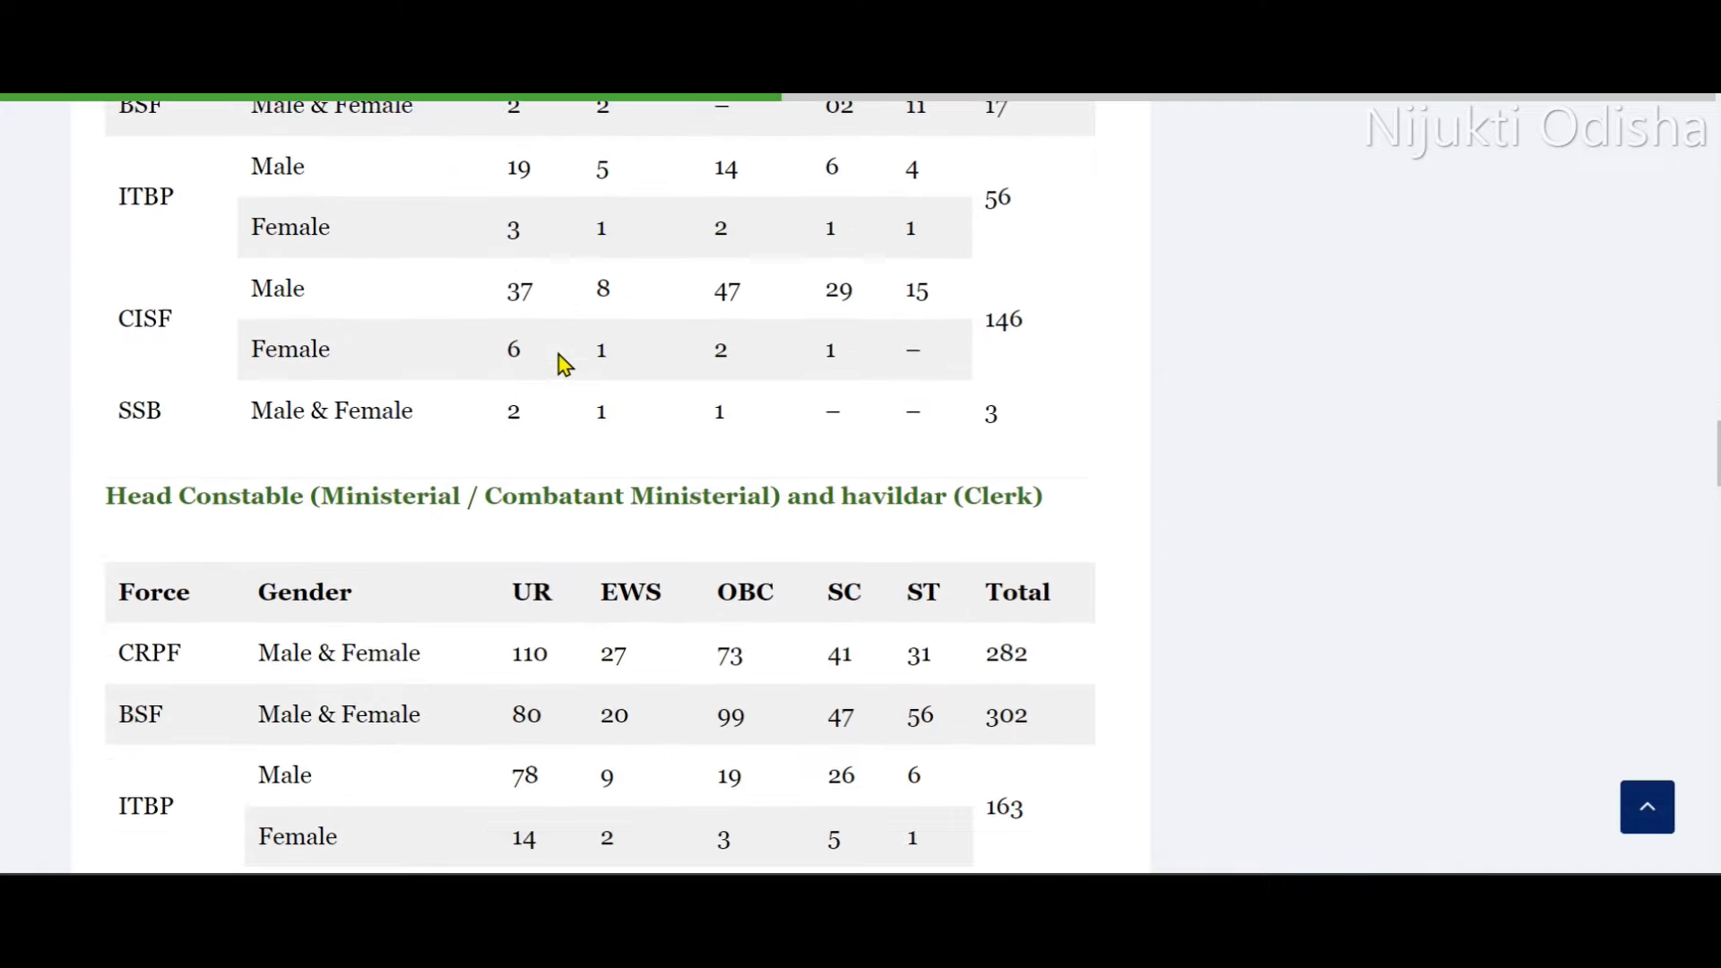
scroll(608, 478, down, 6)
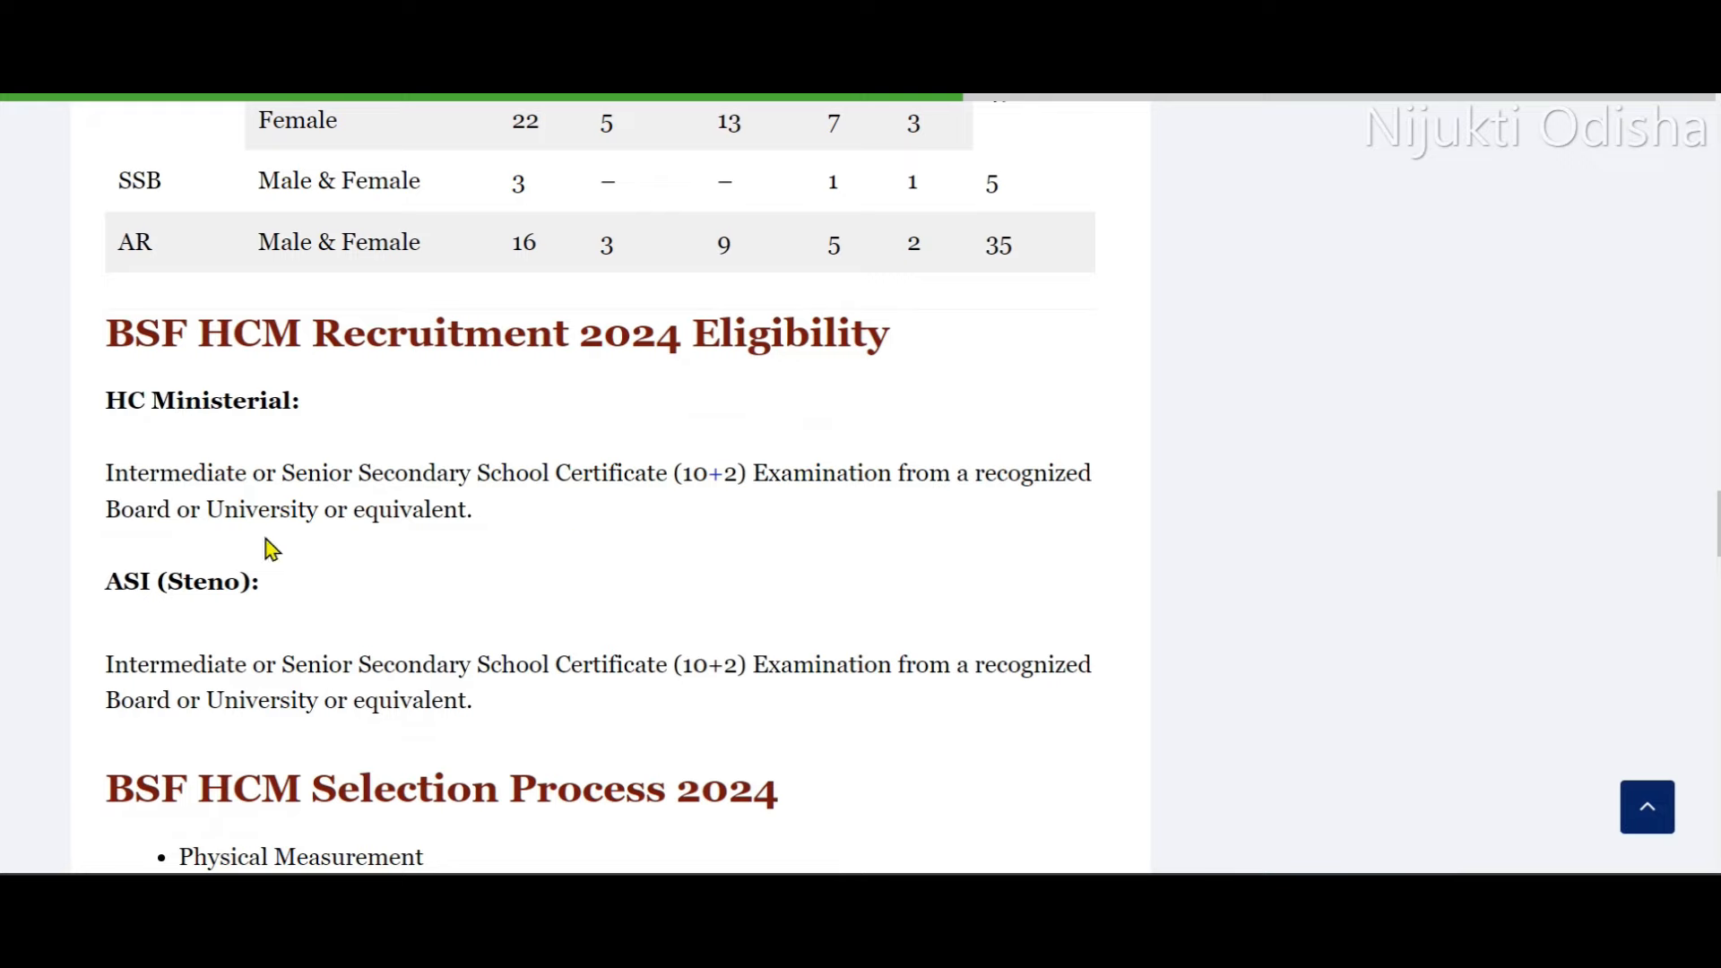
scroll(532, 768, down, 8)
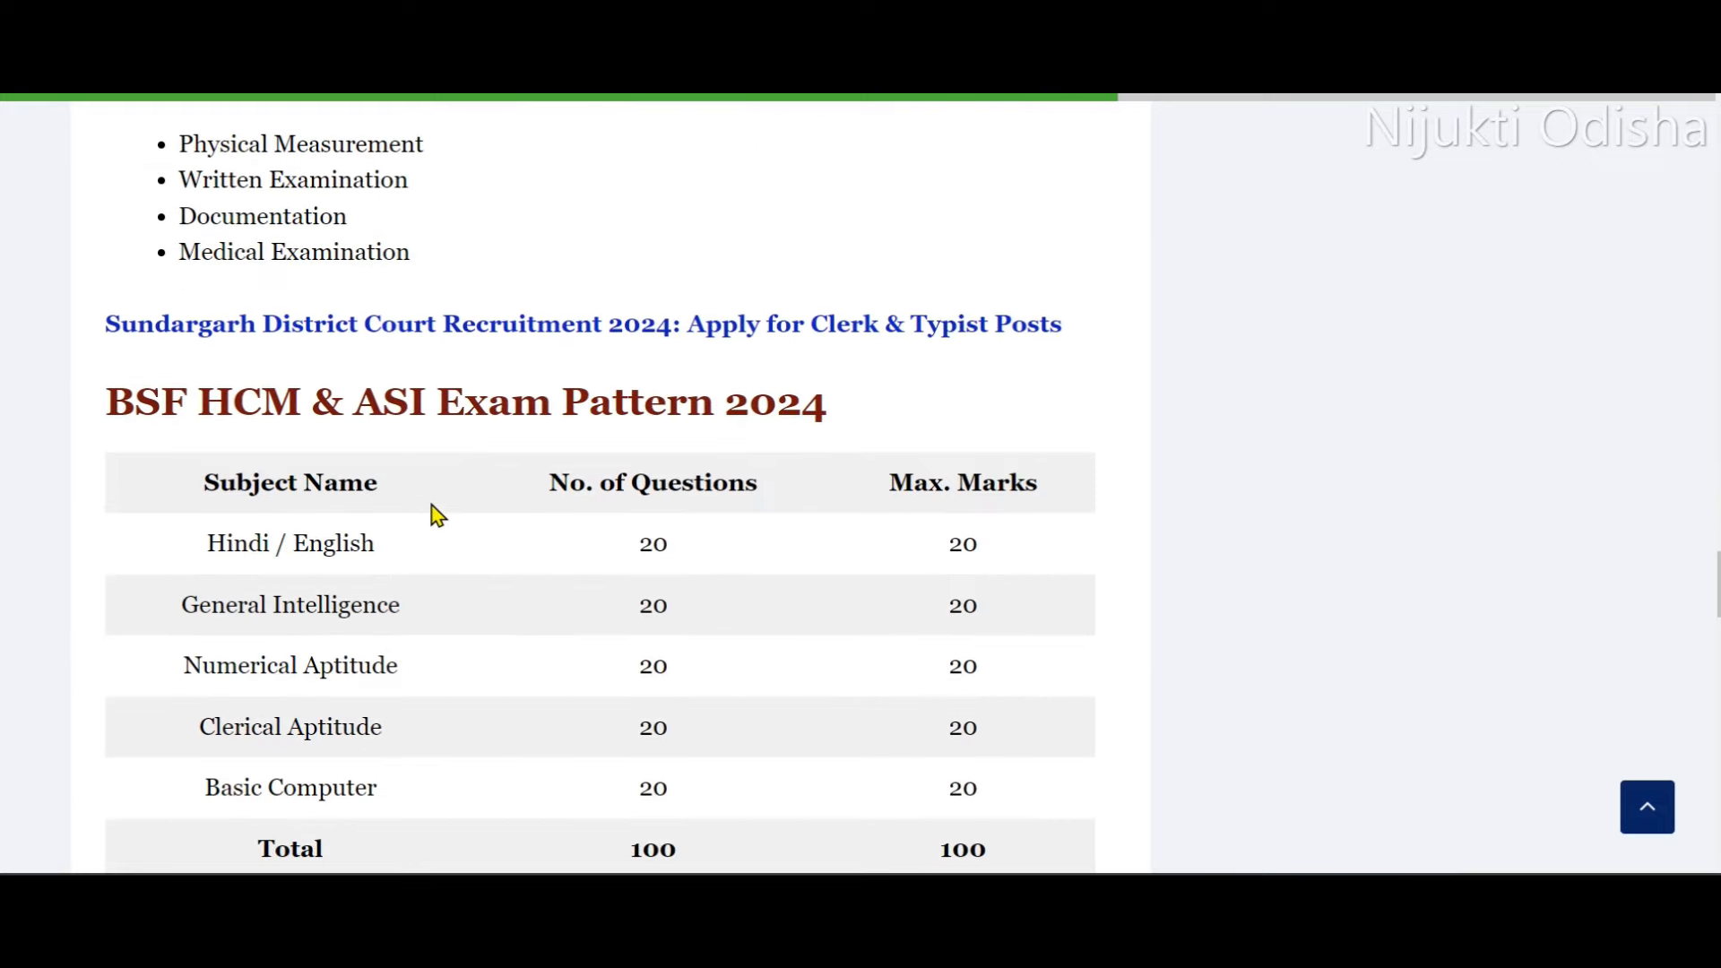
scroll(697, 836, down, 8)
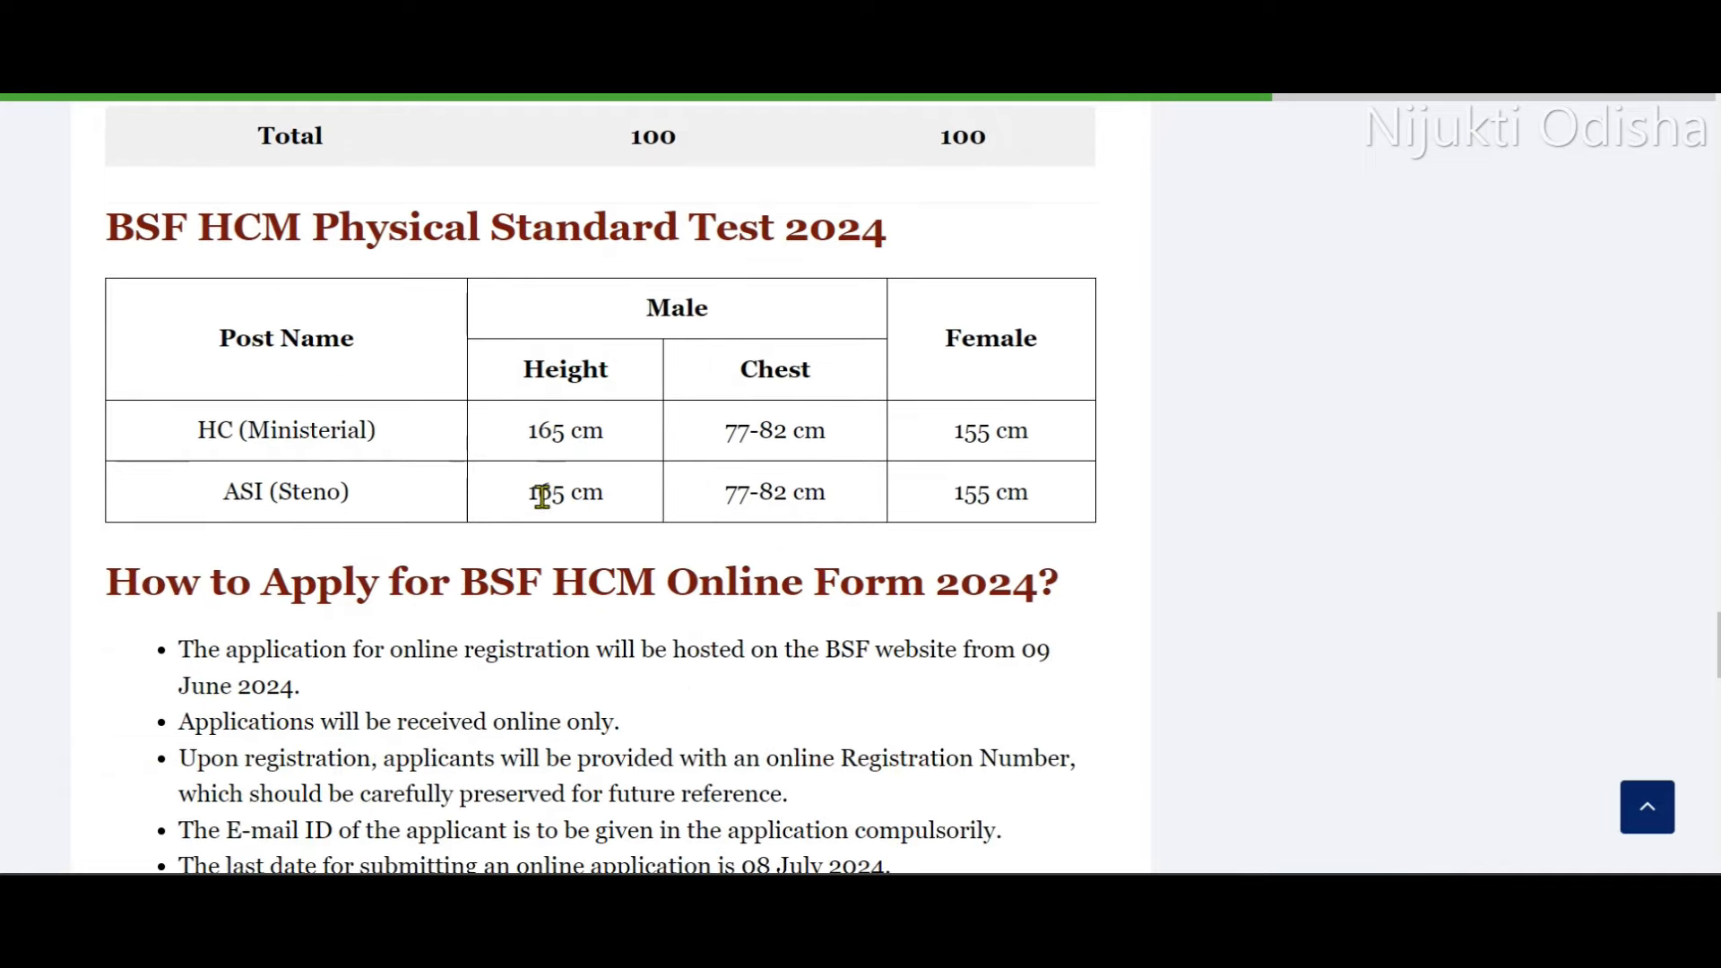
scroll(635, 473, down, 2)
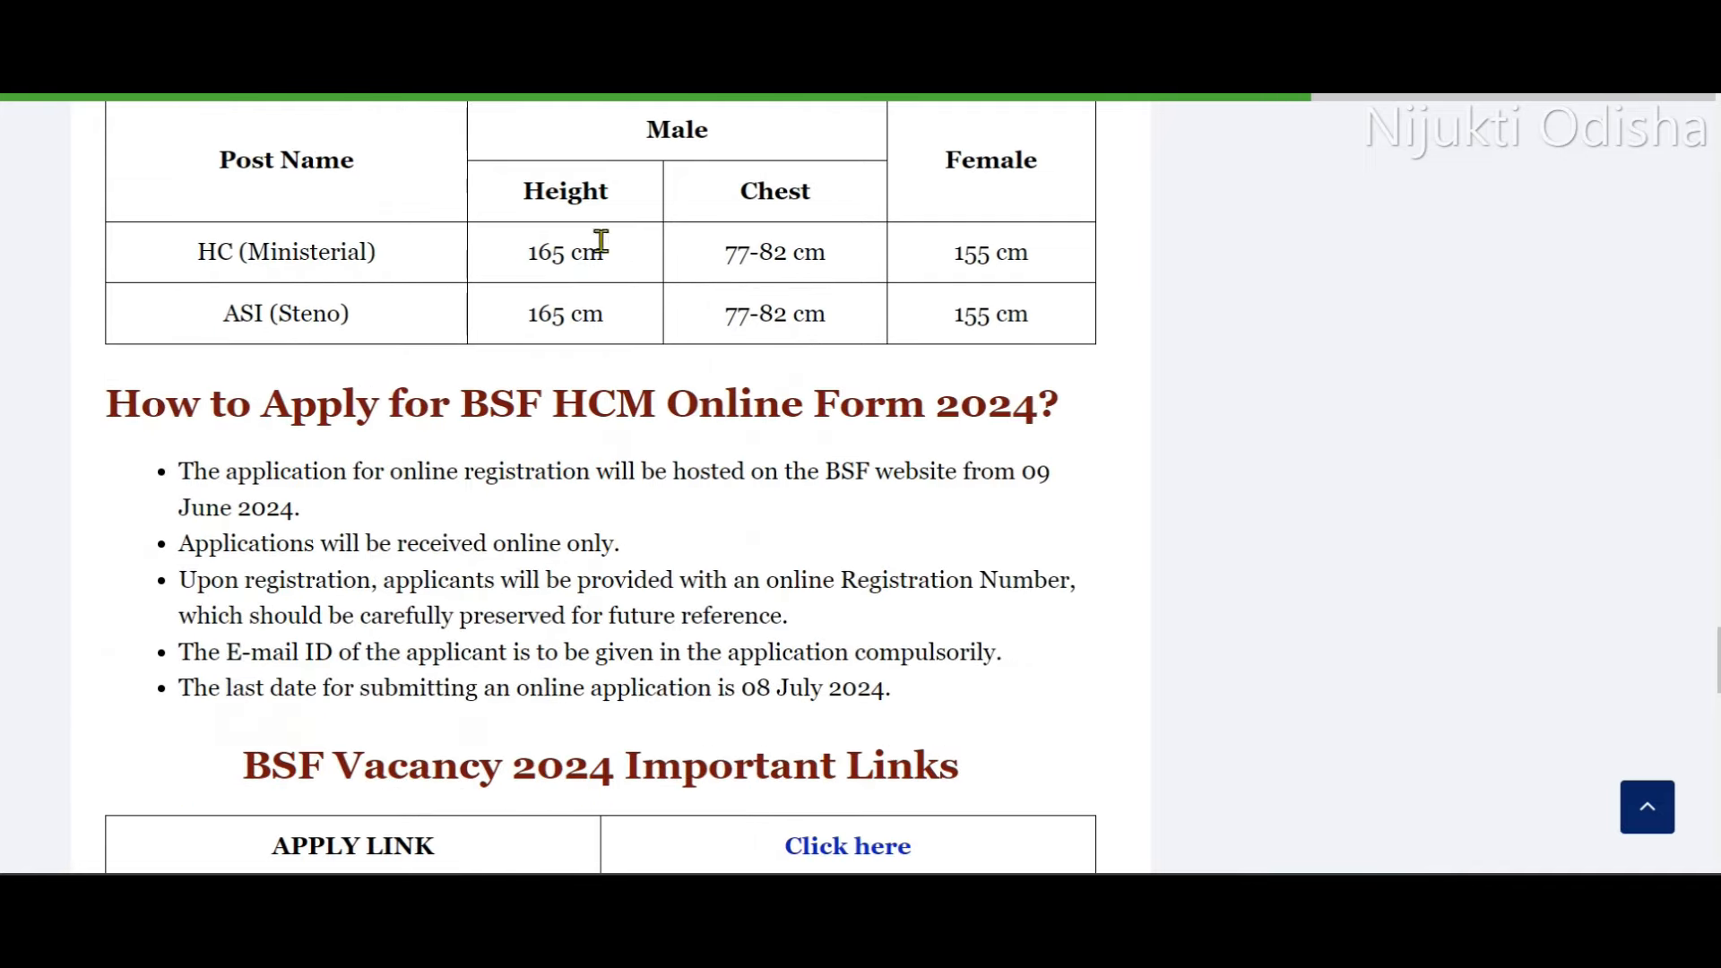
scroll(764, 572, down, 4)
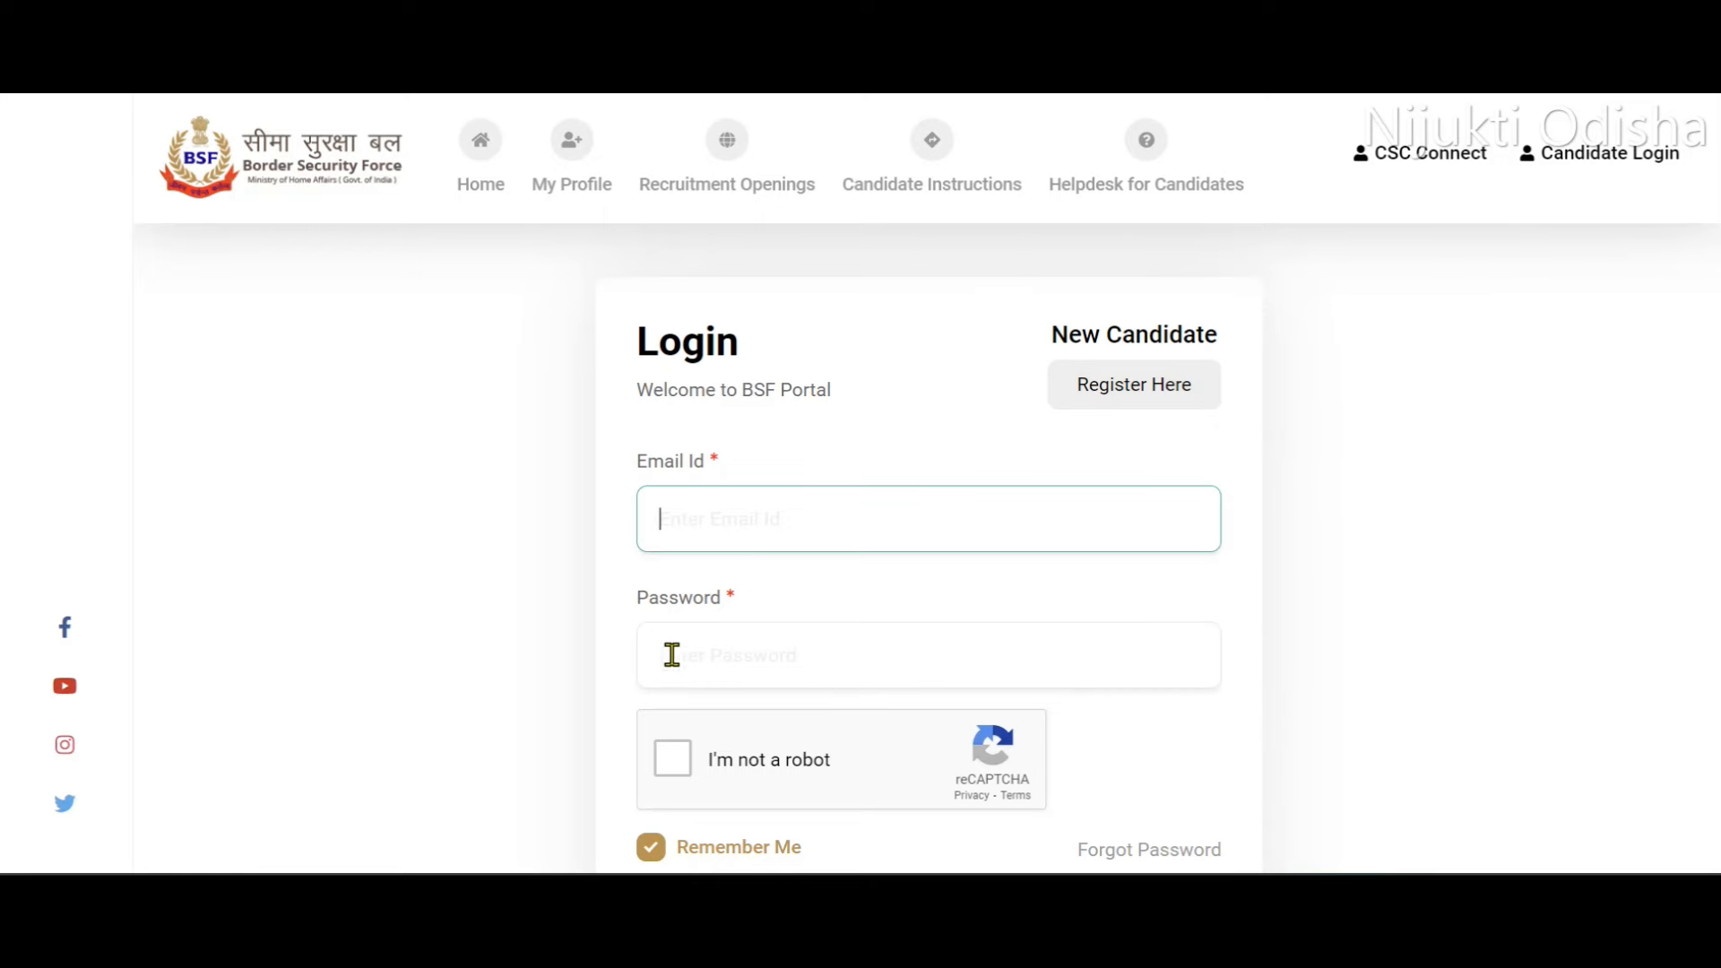
Look over the BSF portal's candidate login form and open the registration form for new candidates.
scroll(807, 556, down, 2)
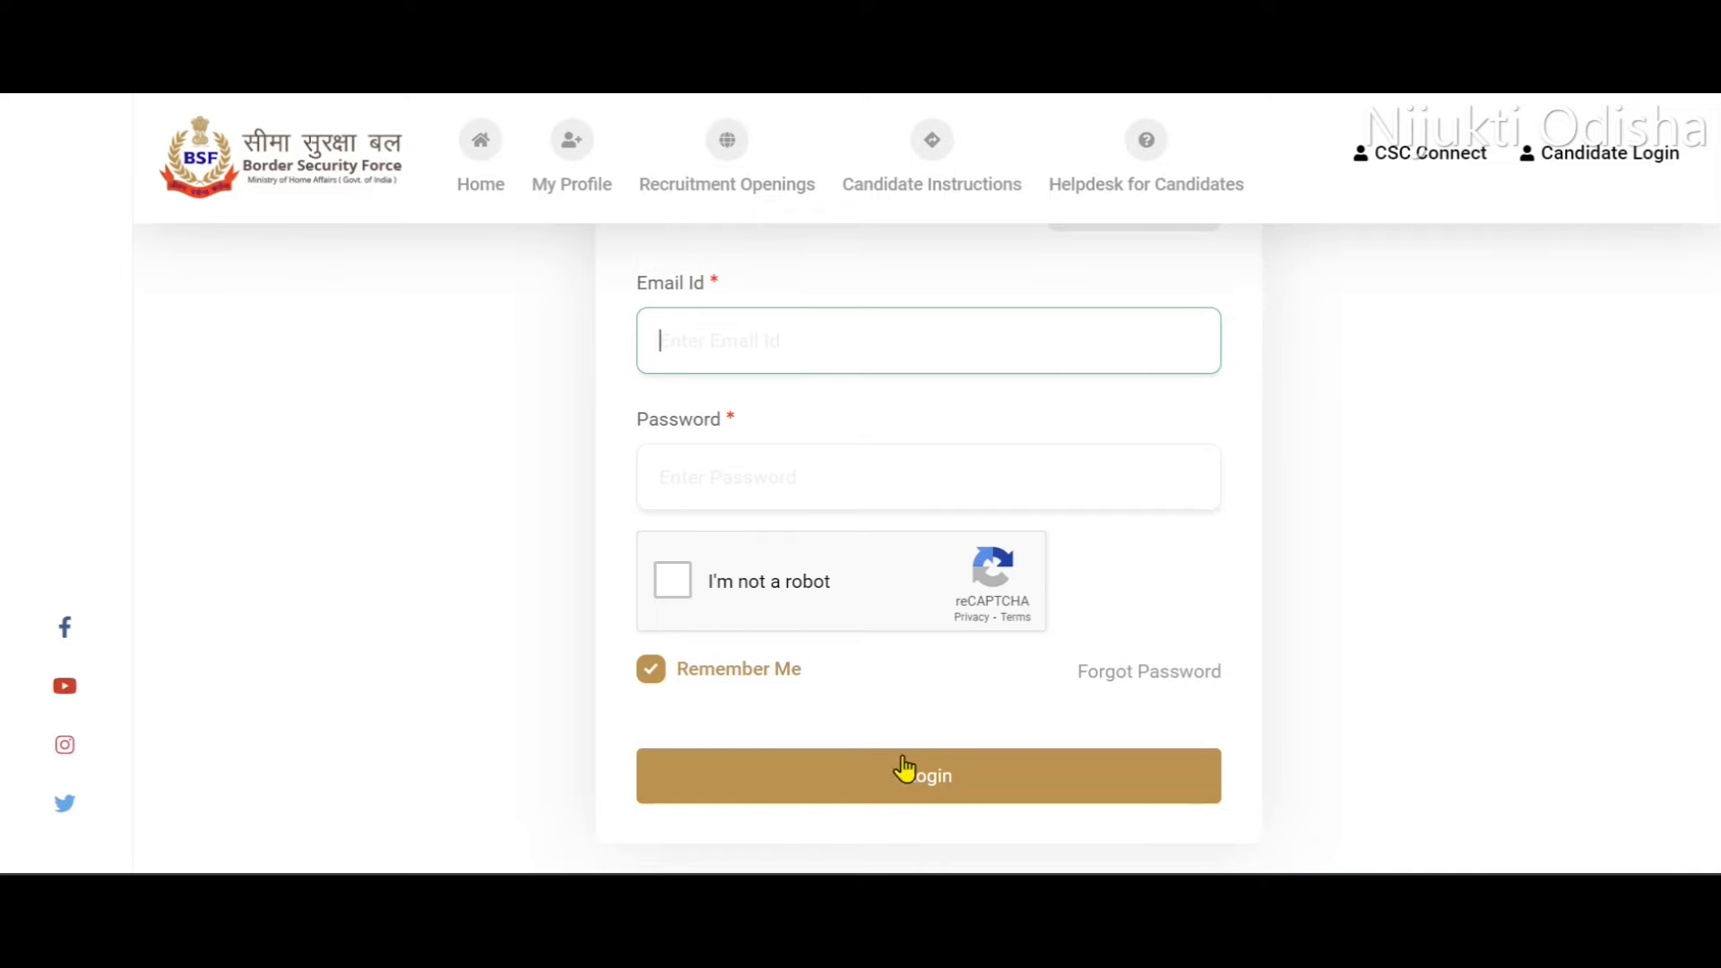
scroll(1132, 699, up, 2)
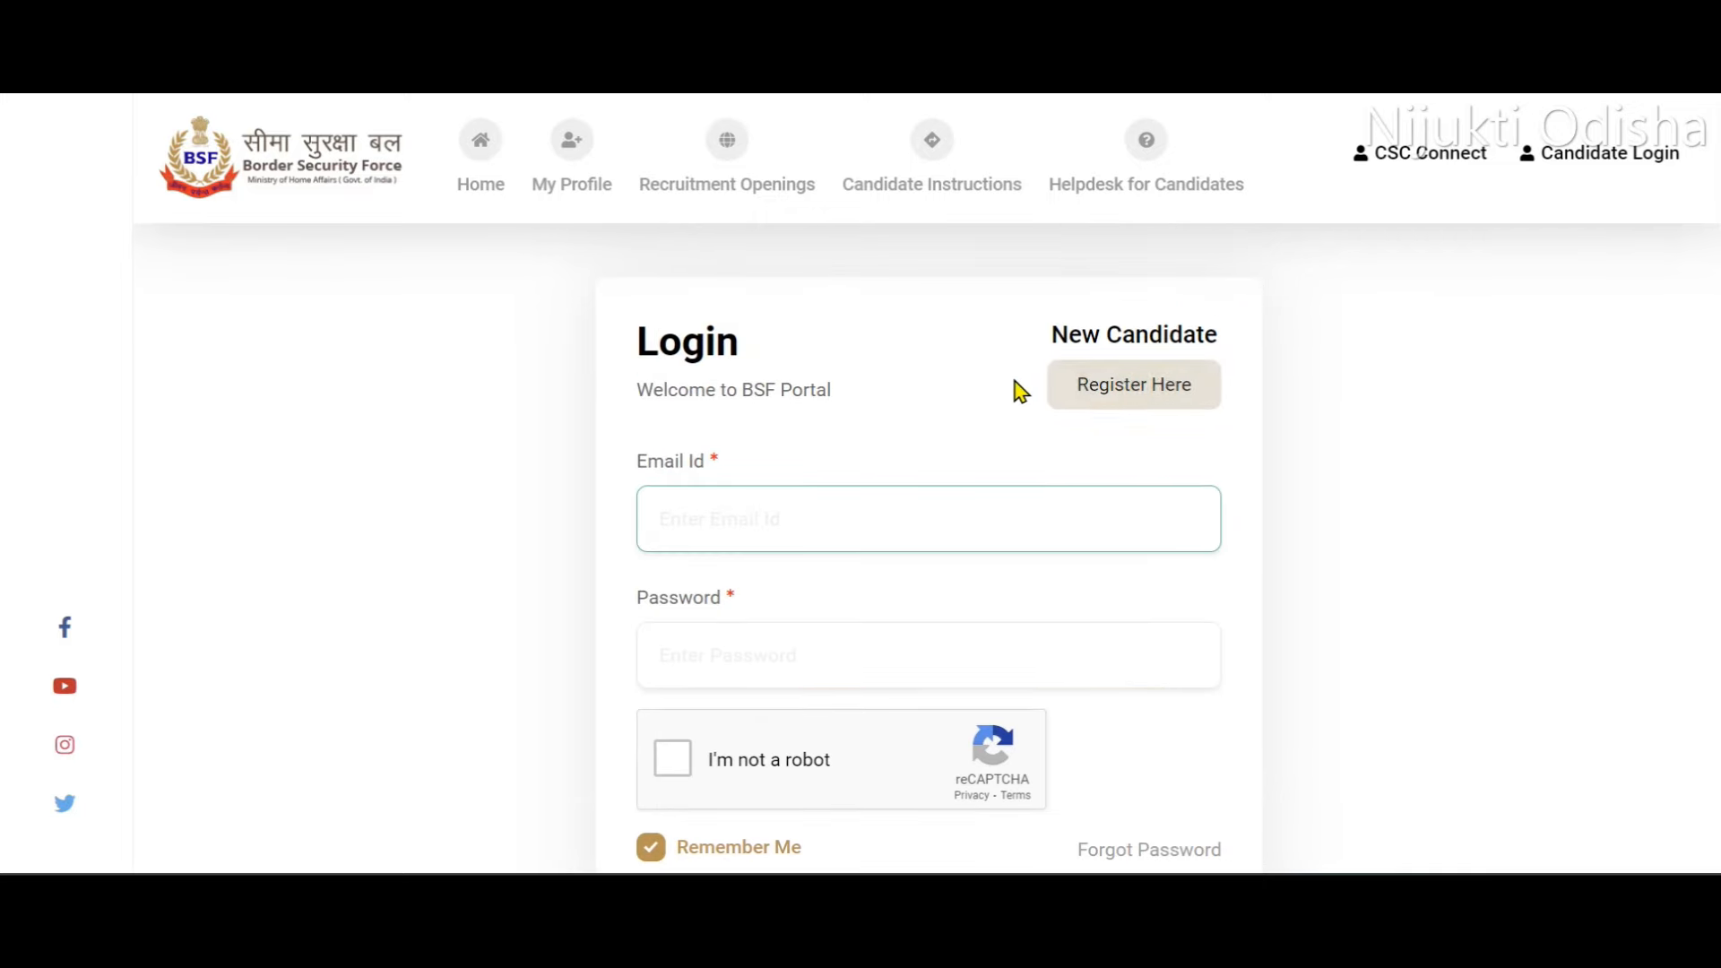
click(1119, 393)
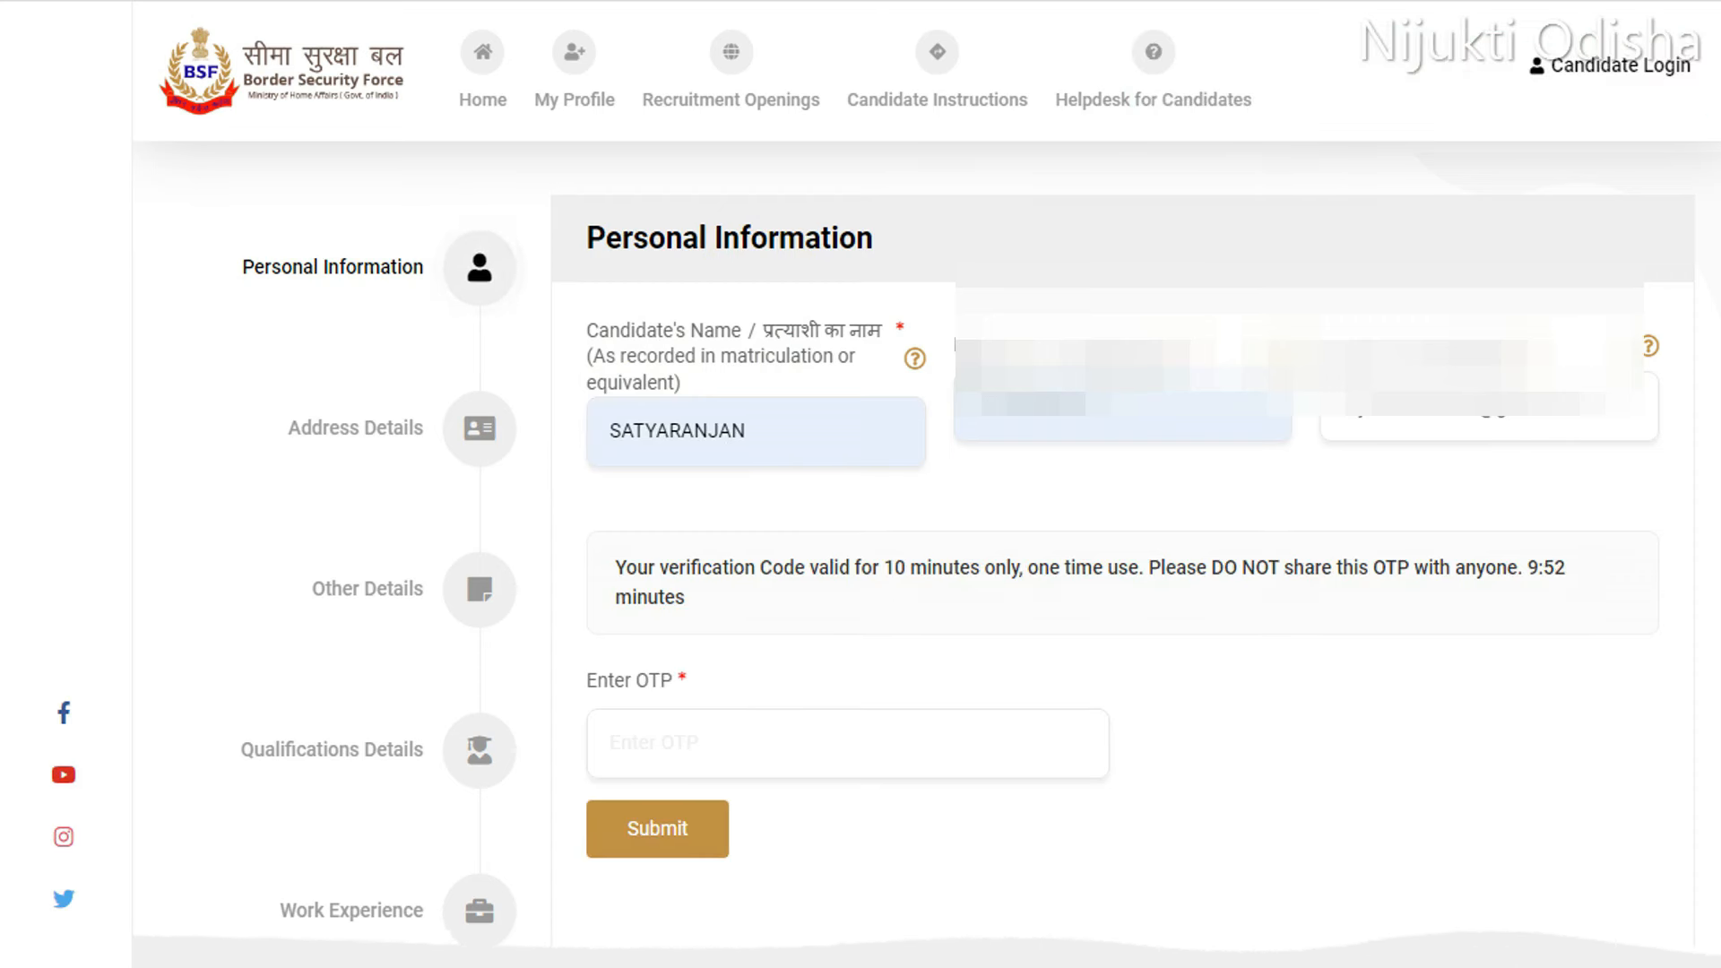
Submit the one-time verification code for the candidate's personal information and dismiss the notification about the login credentials.
scroll(1121, 538, down, 1)
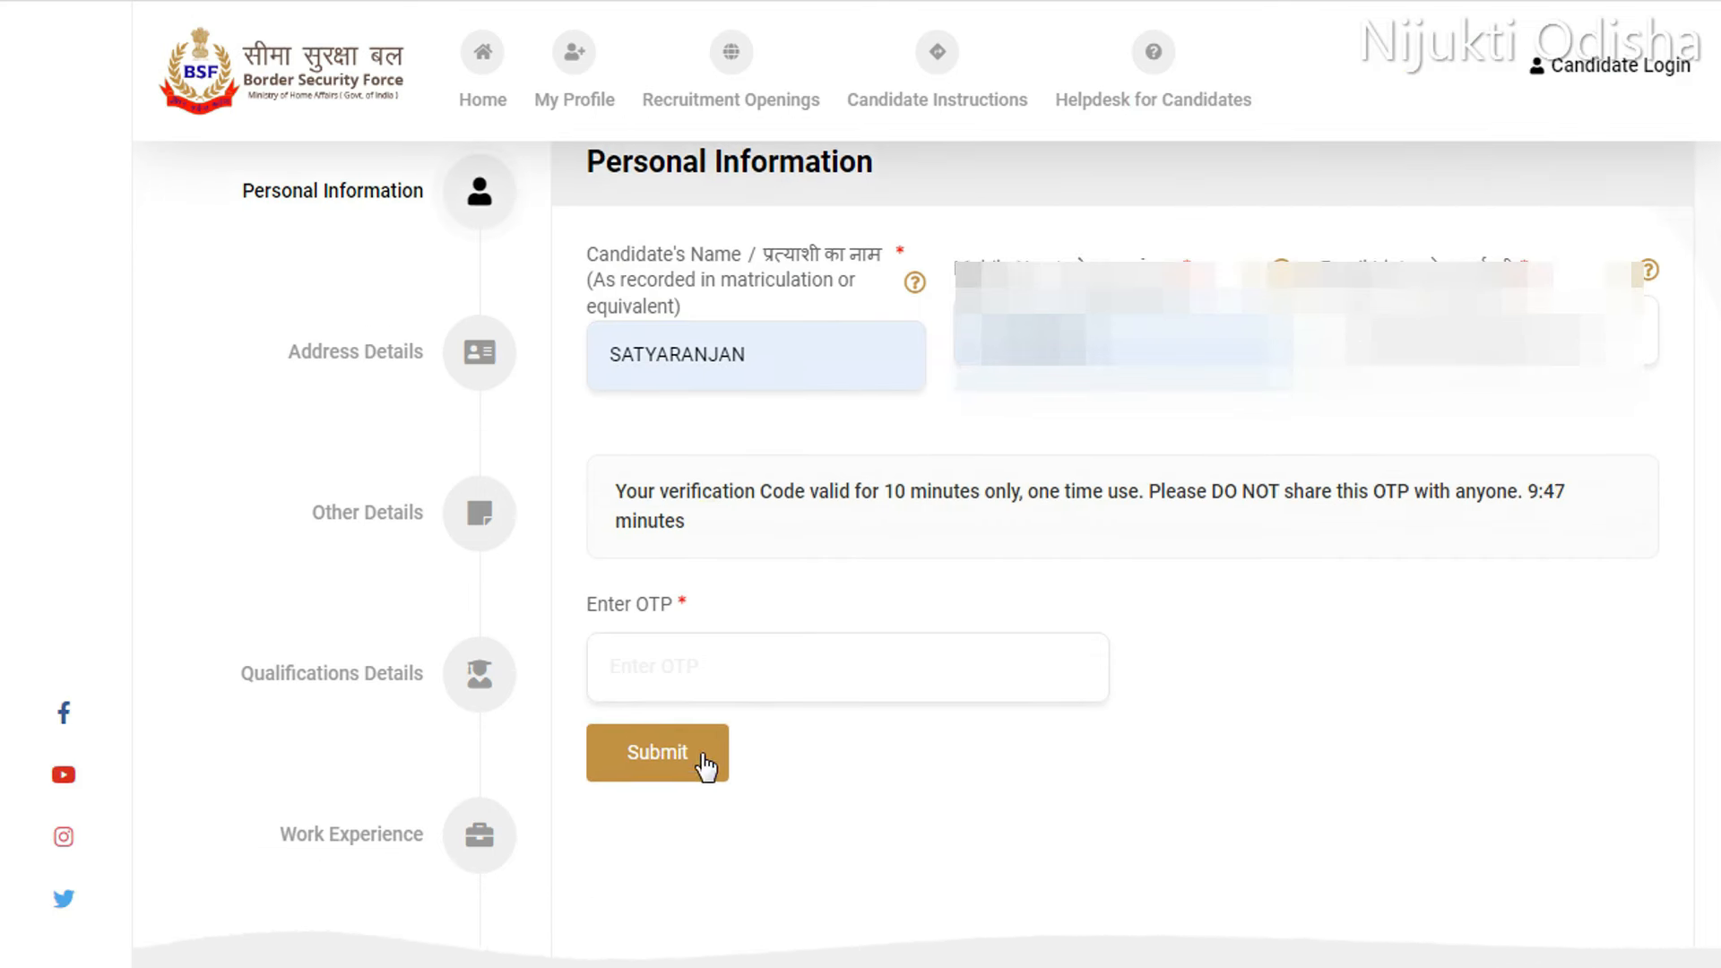
click(684, 780)
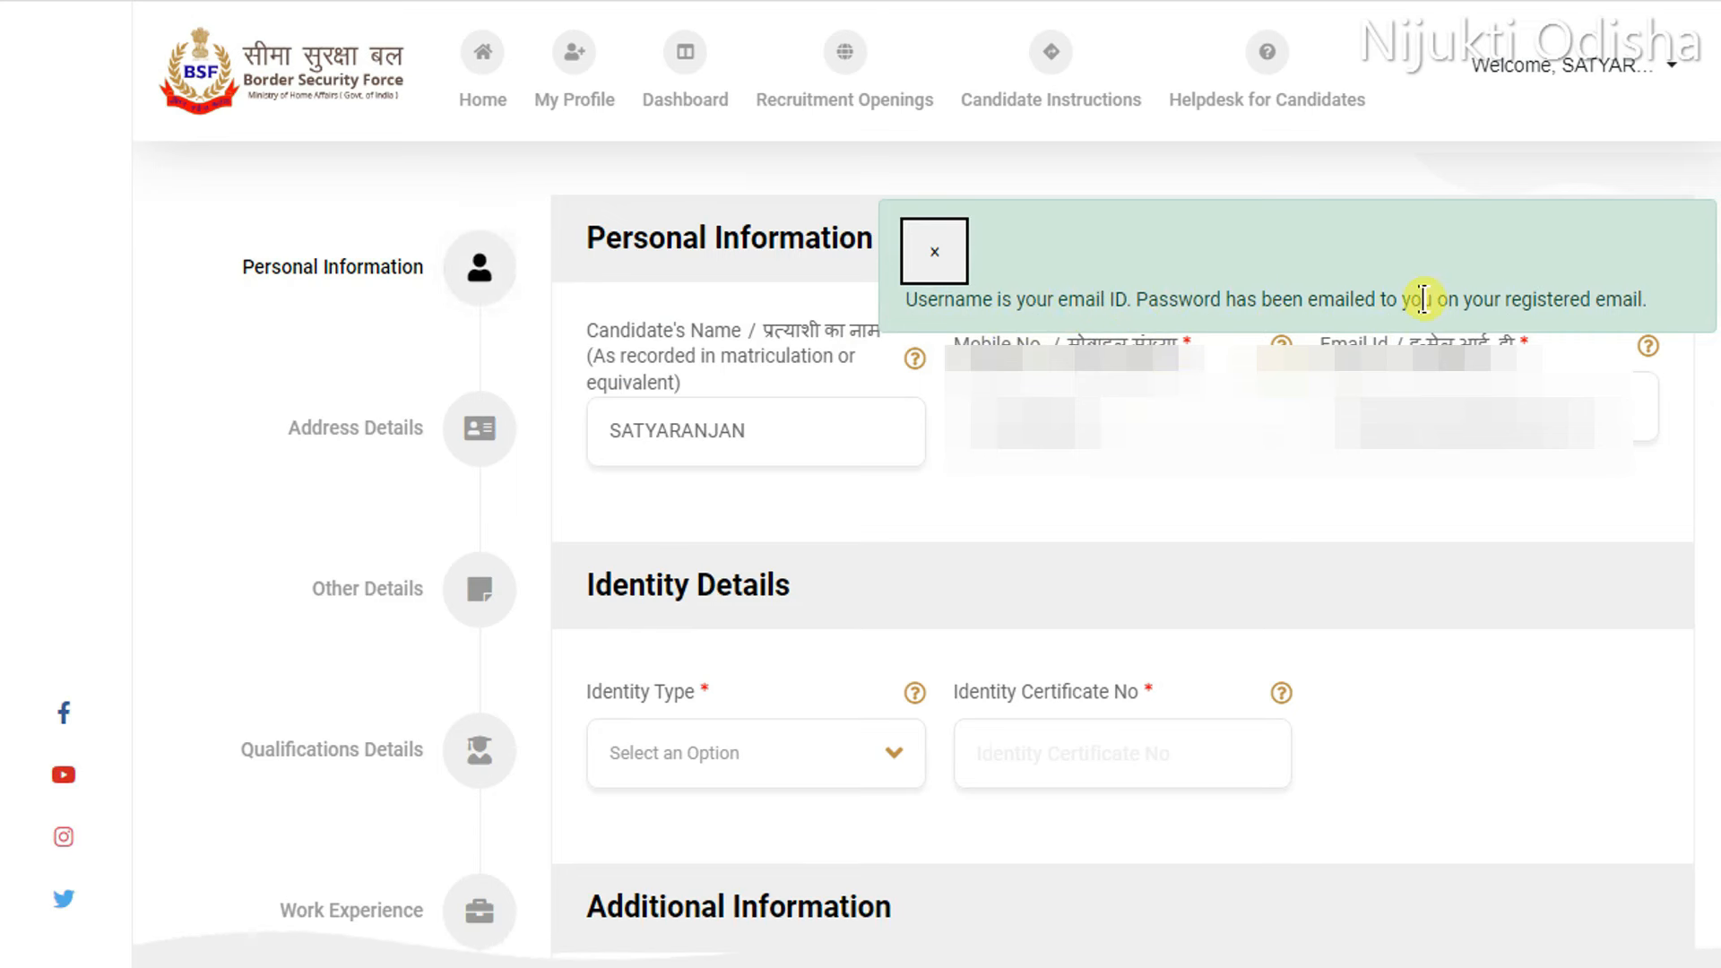
click(932, 255)
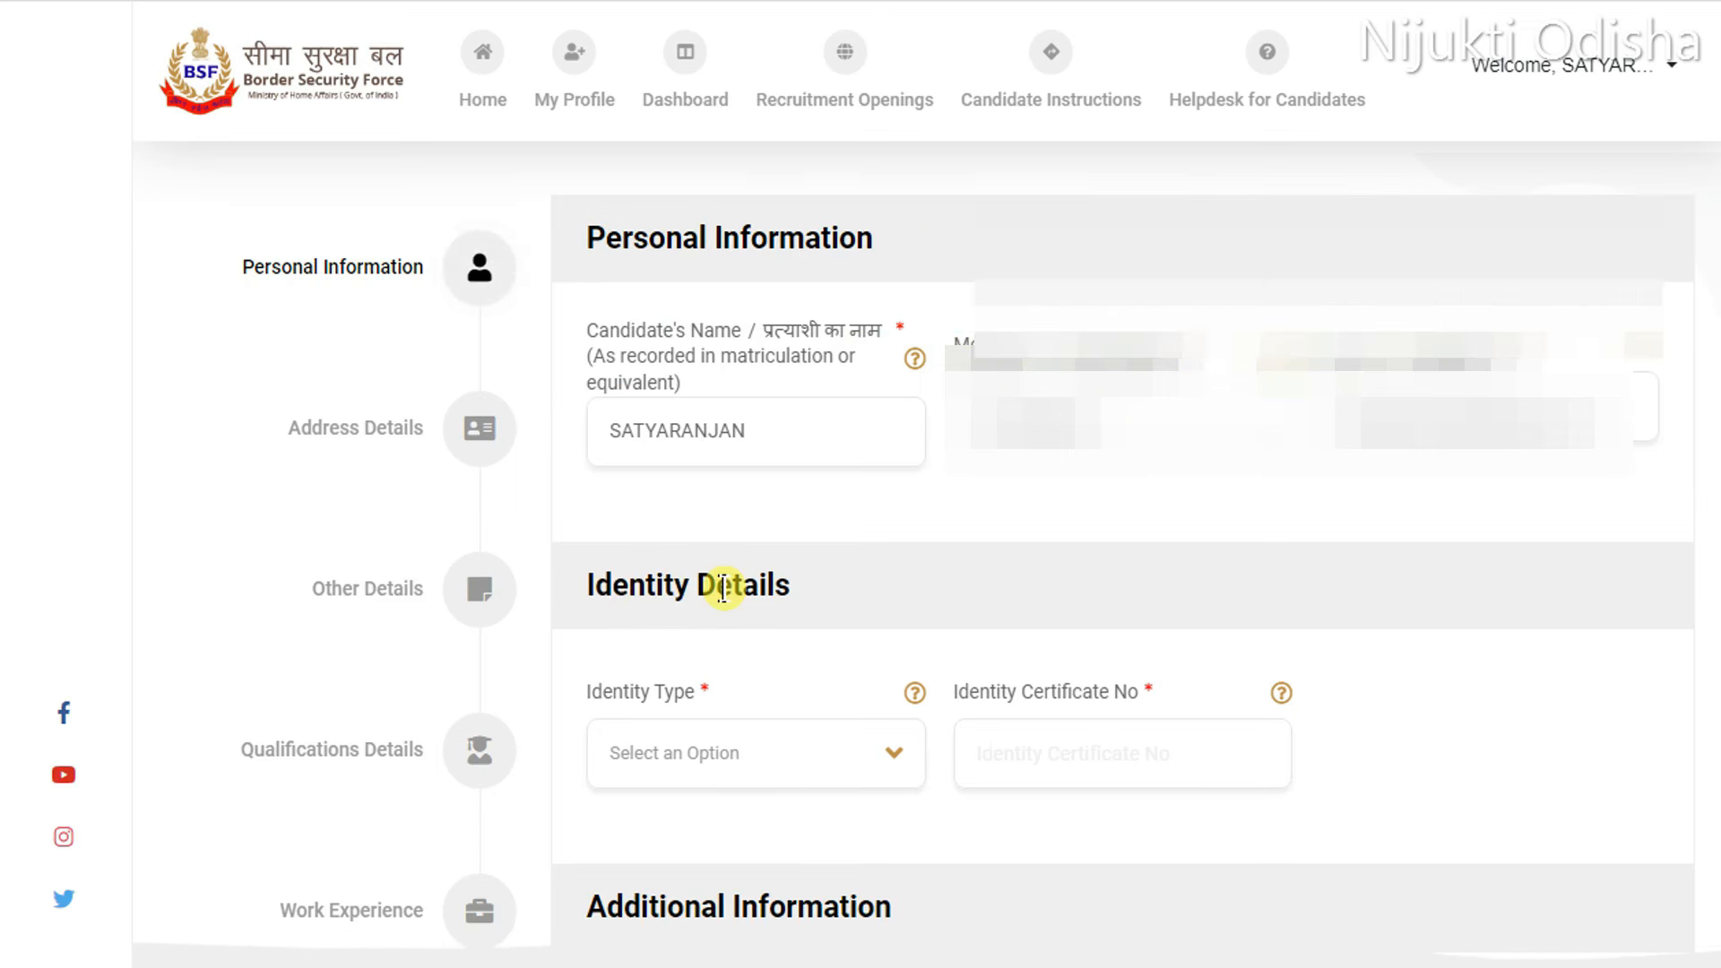
Set the identity type to PAN in the Identity Details section.
click(762, 778)
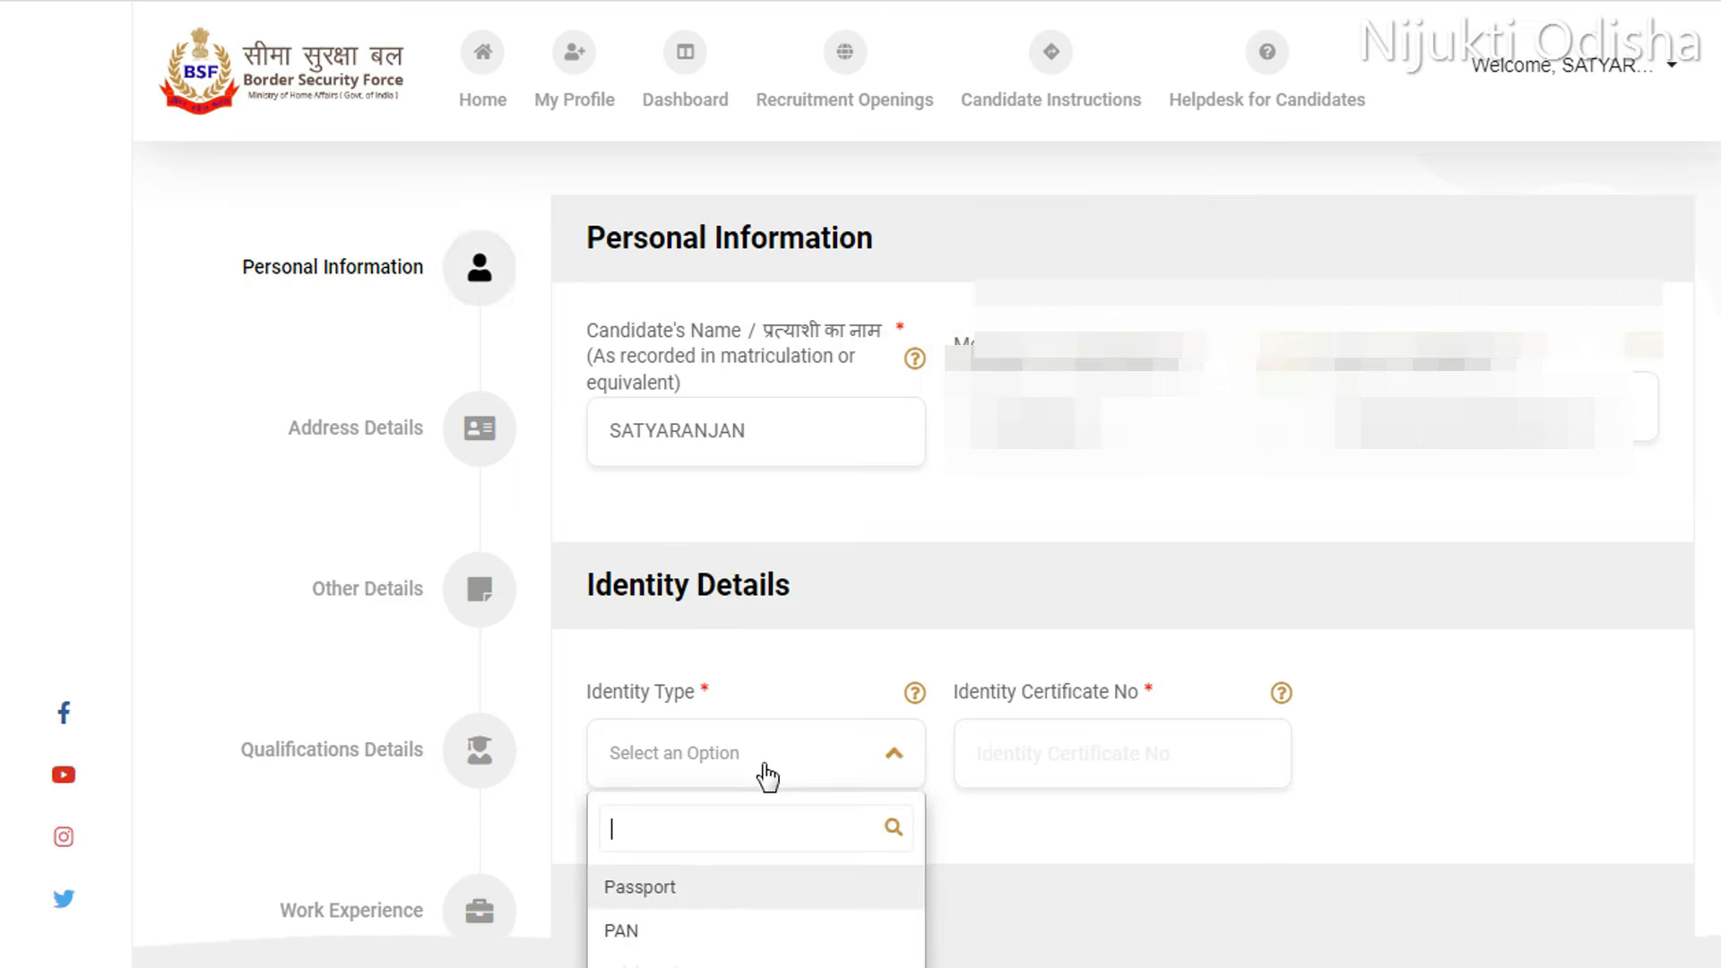
scroll(888, 812, down, 2)
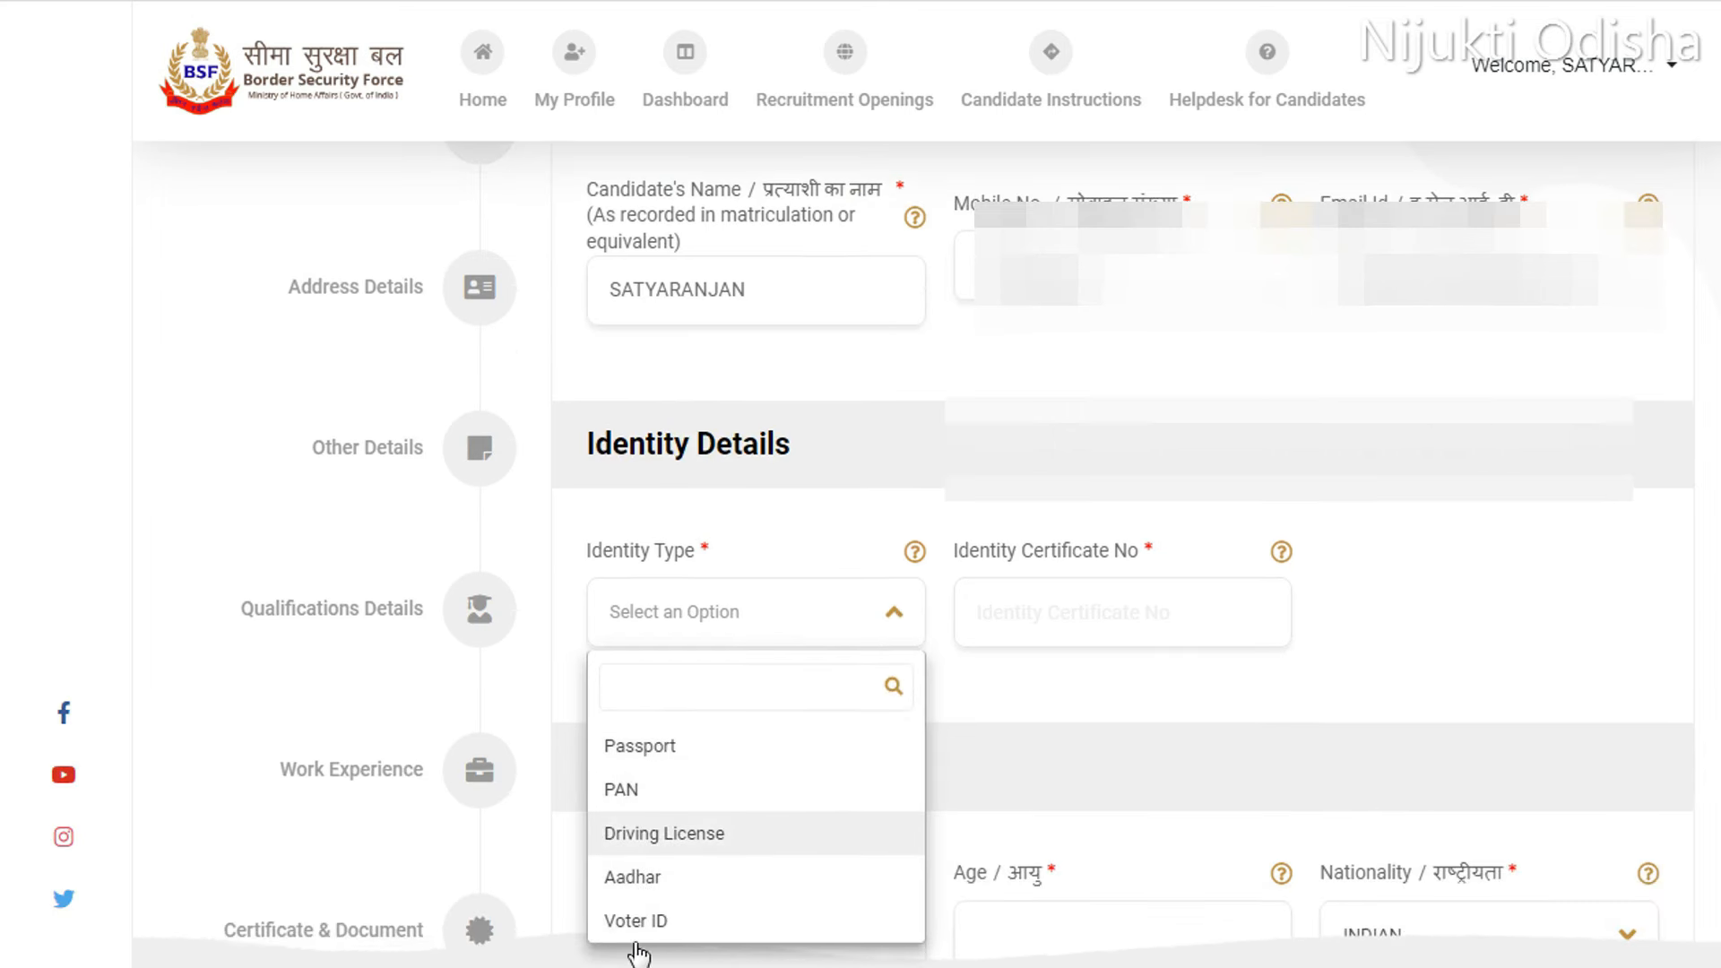
click(637, 798)
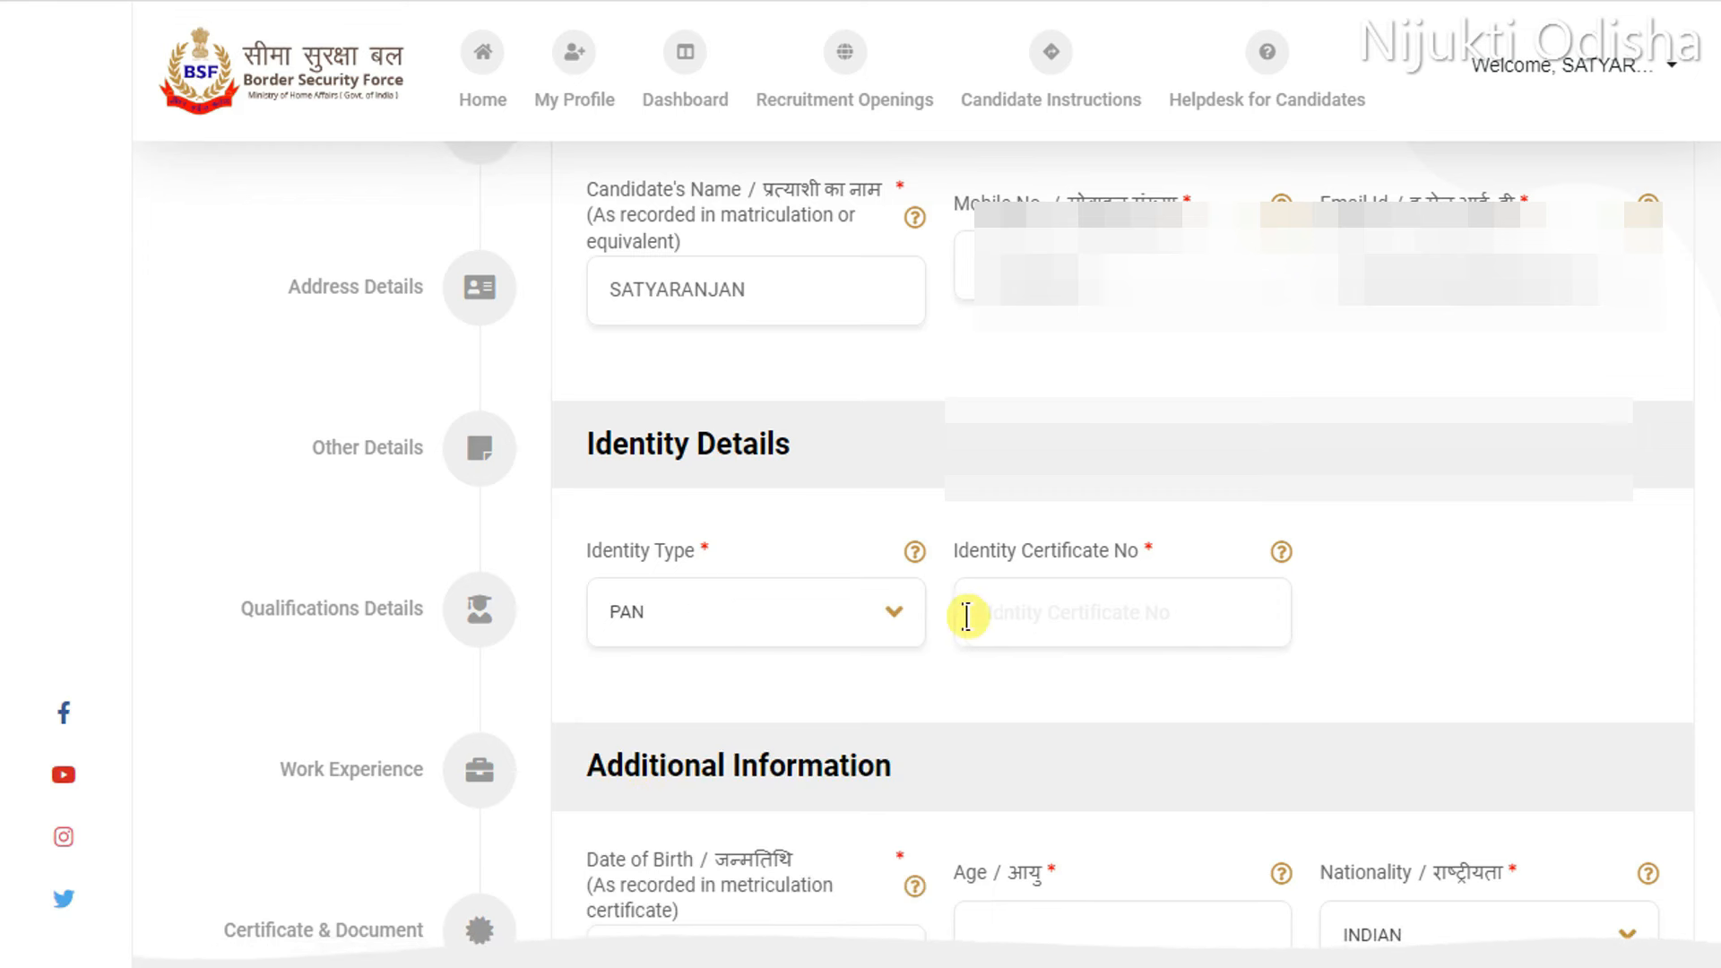
scroll(730, 354, down, 5)
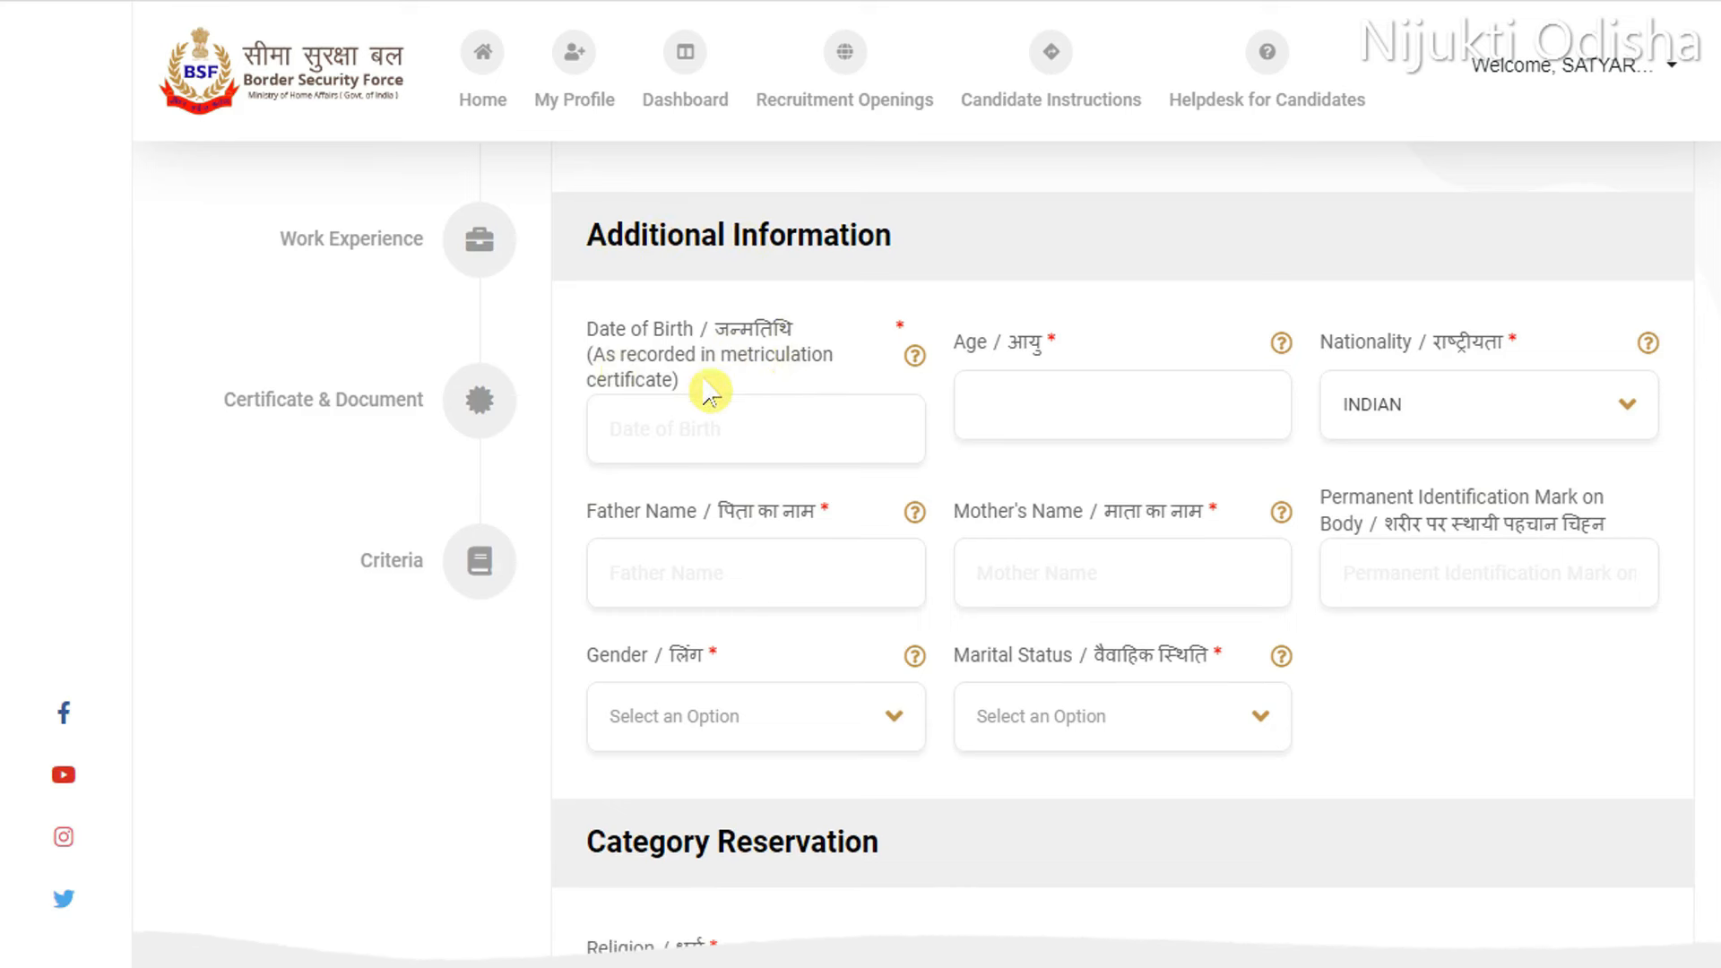
click(760, 436)
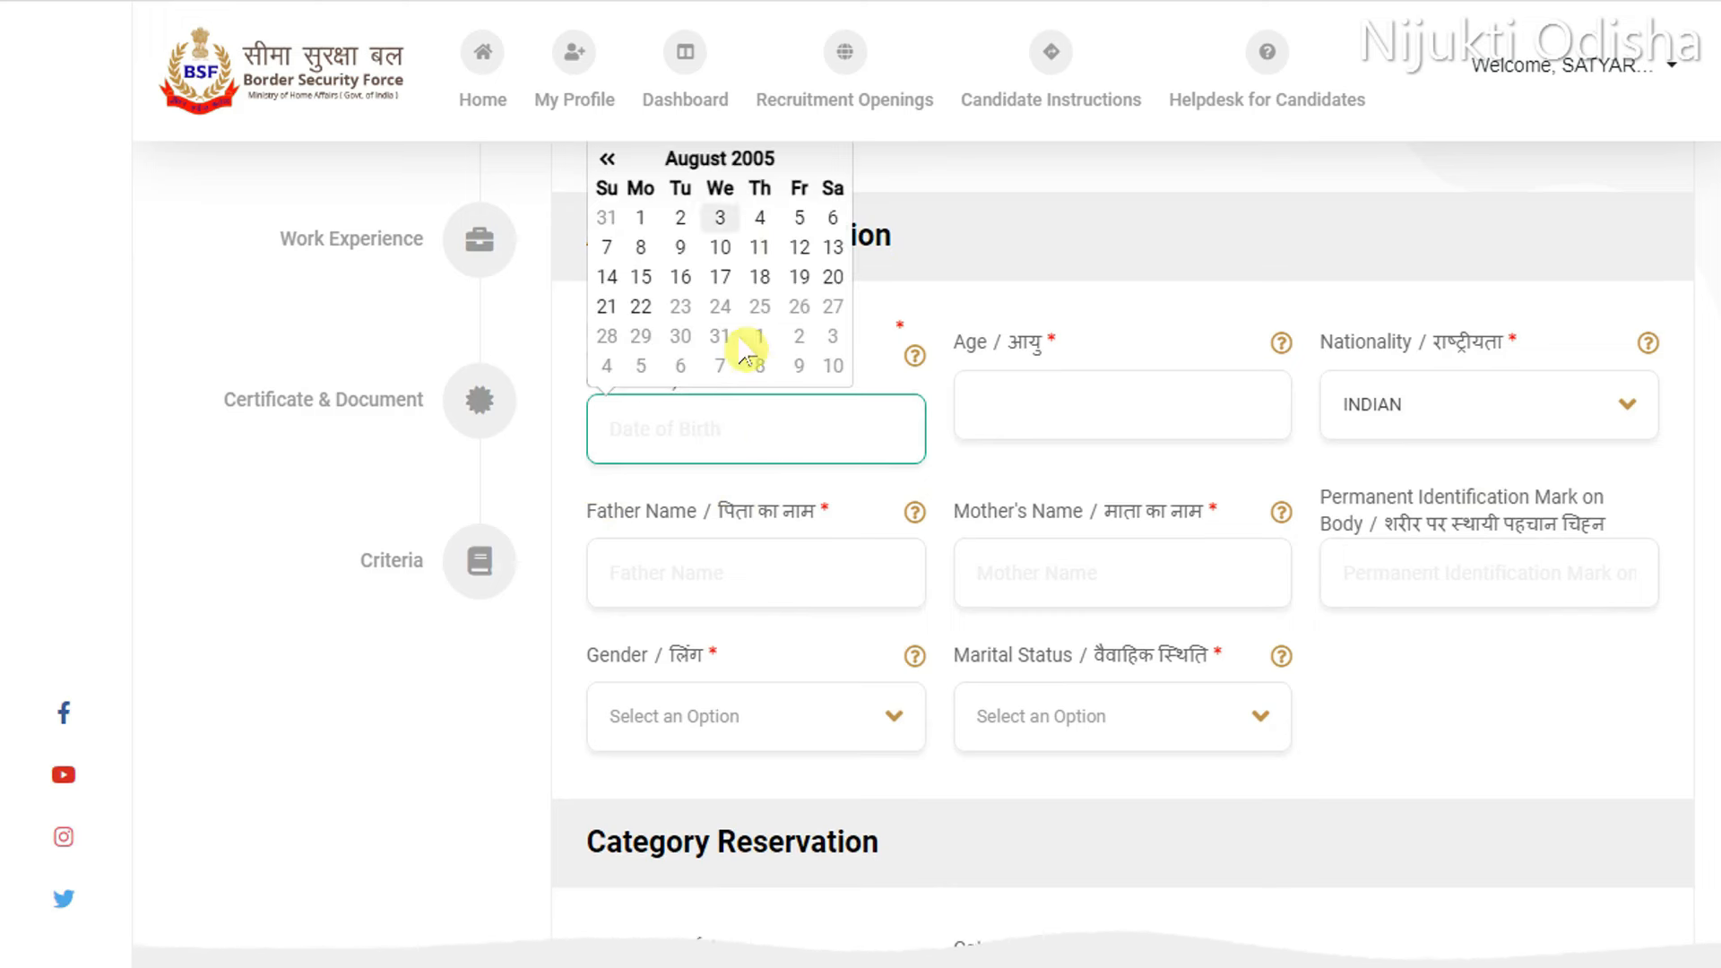
click(1047, 298)
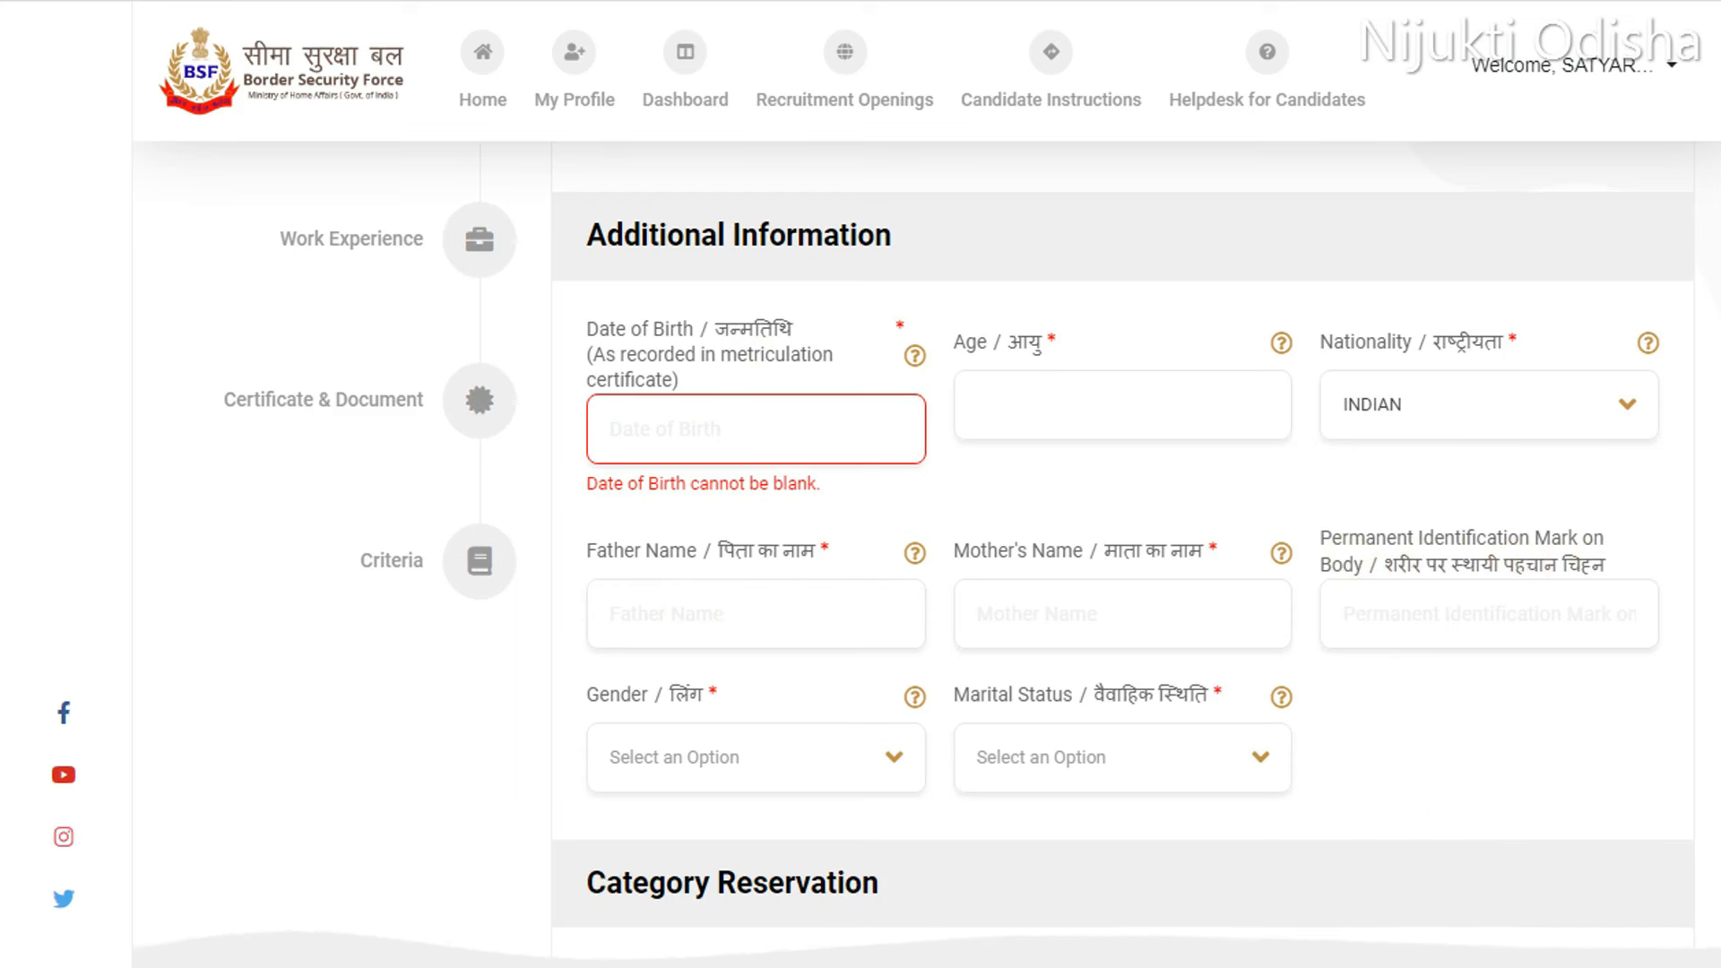
Set the candidate's gender to MALE and marital status to UNMARRIED in the Additional Information section.
scroll(1378, 592, down, 3)
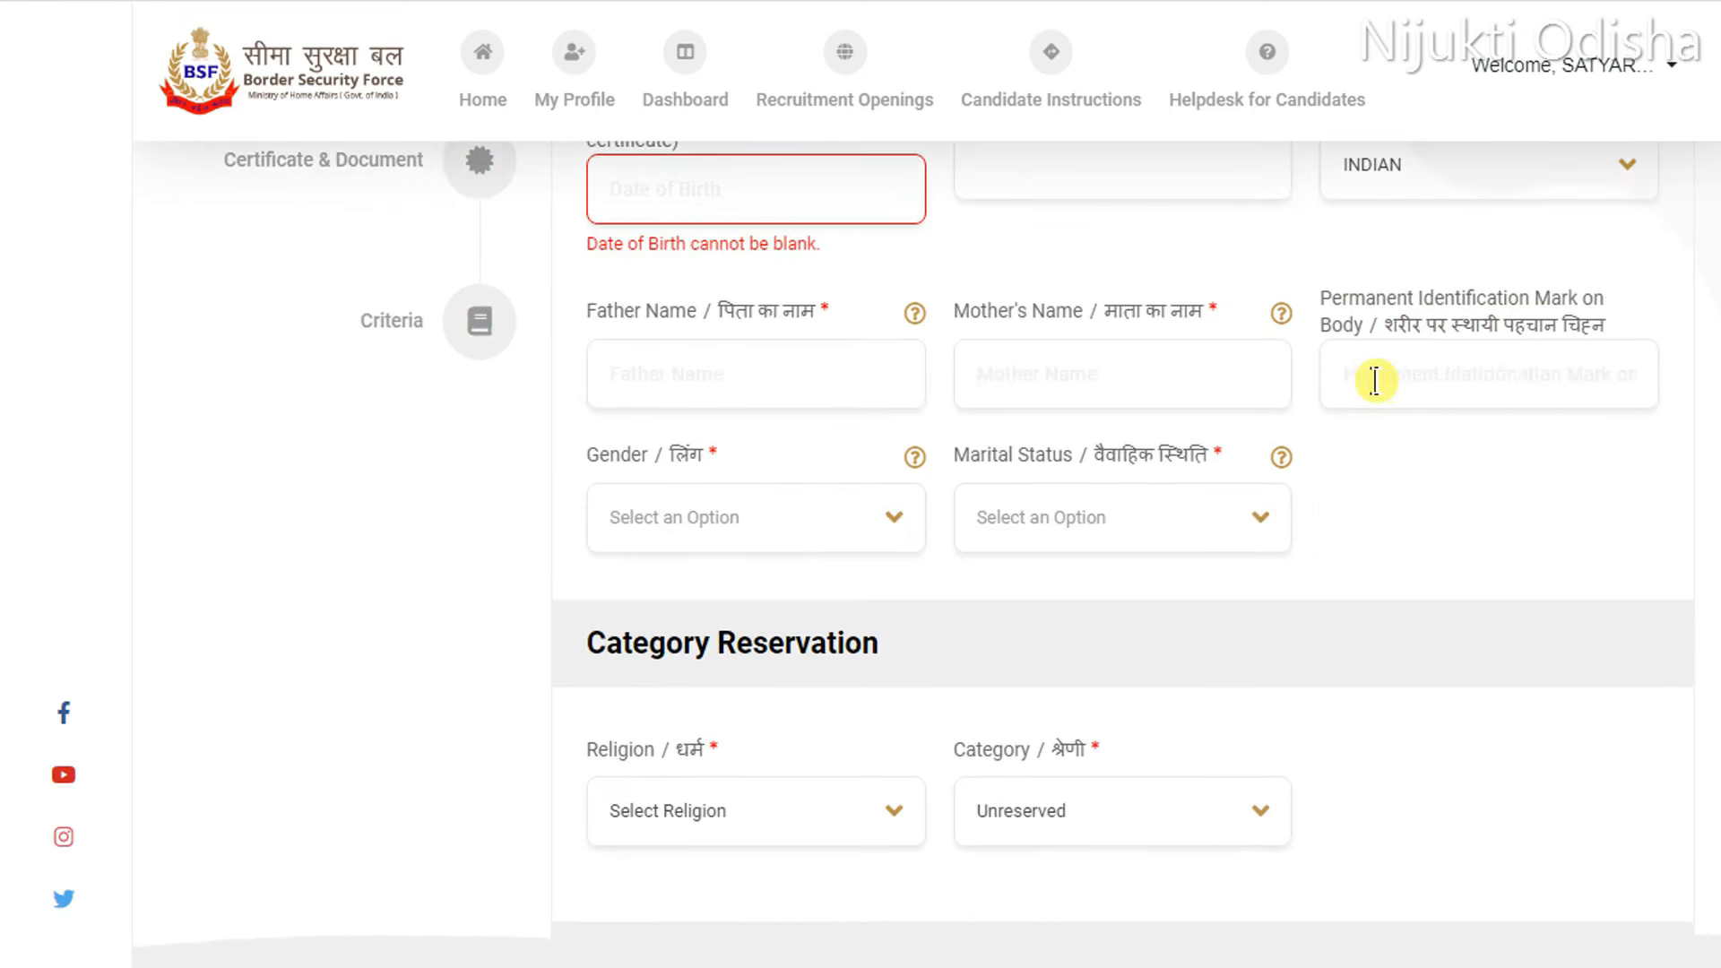
click(792, 524)
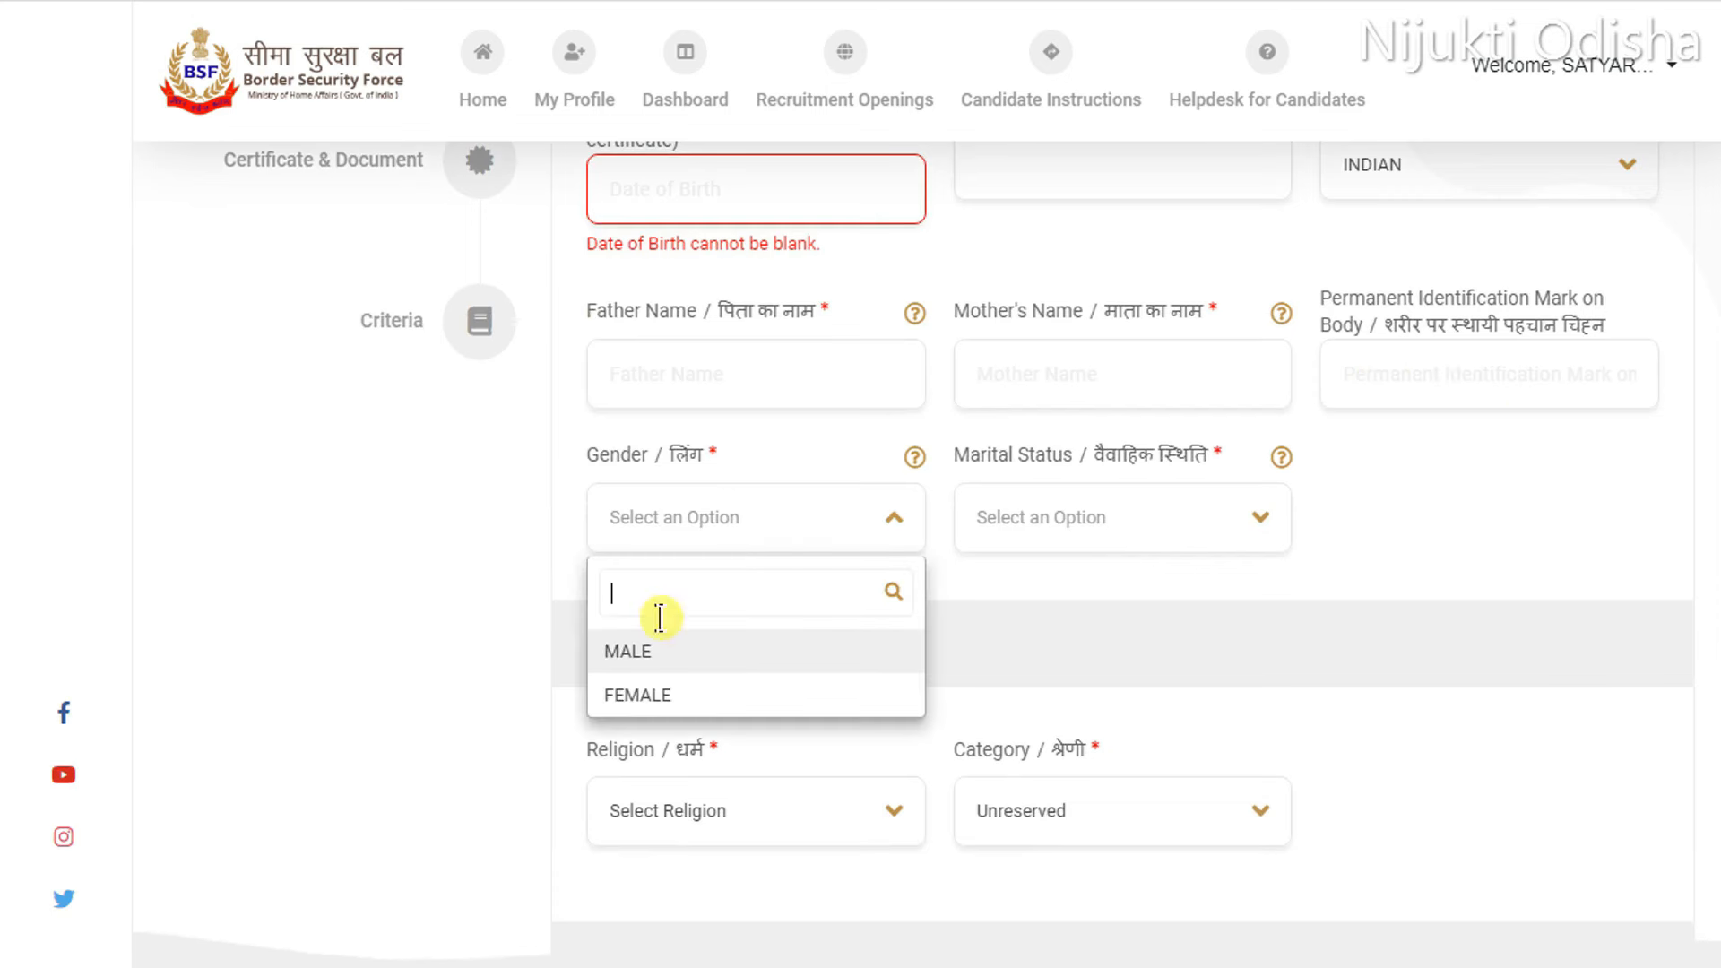
click(636, 649)
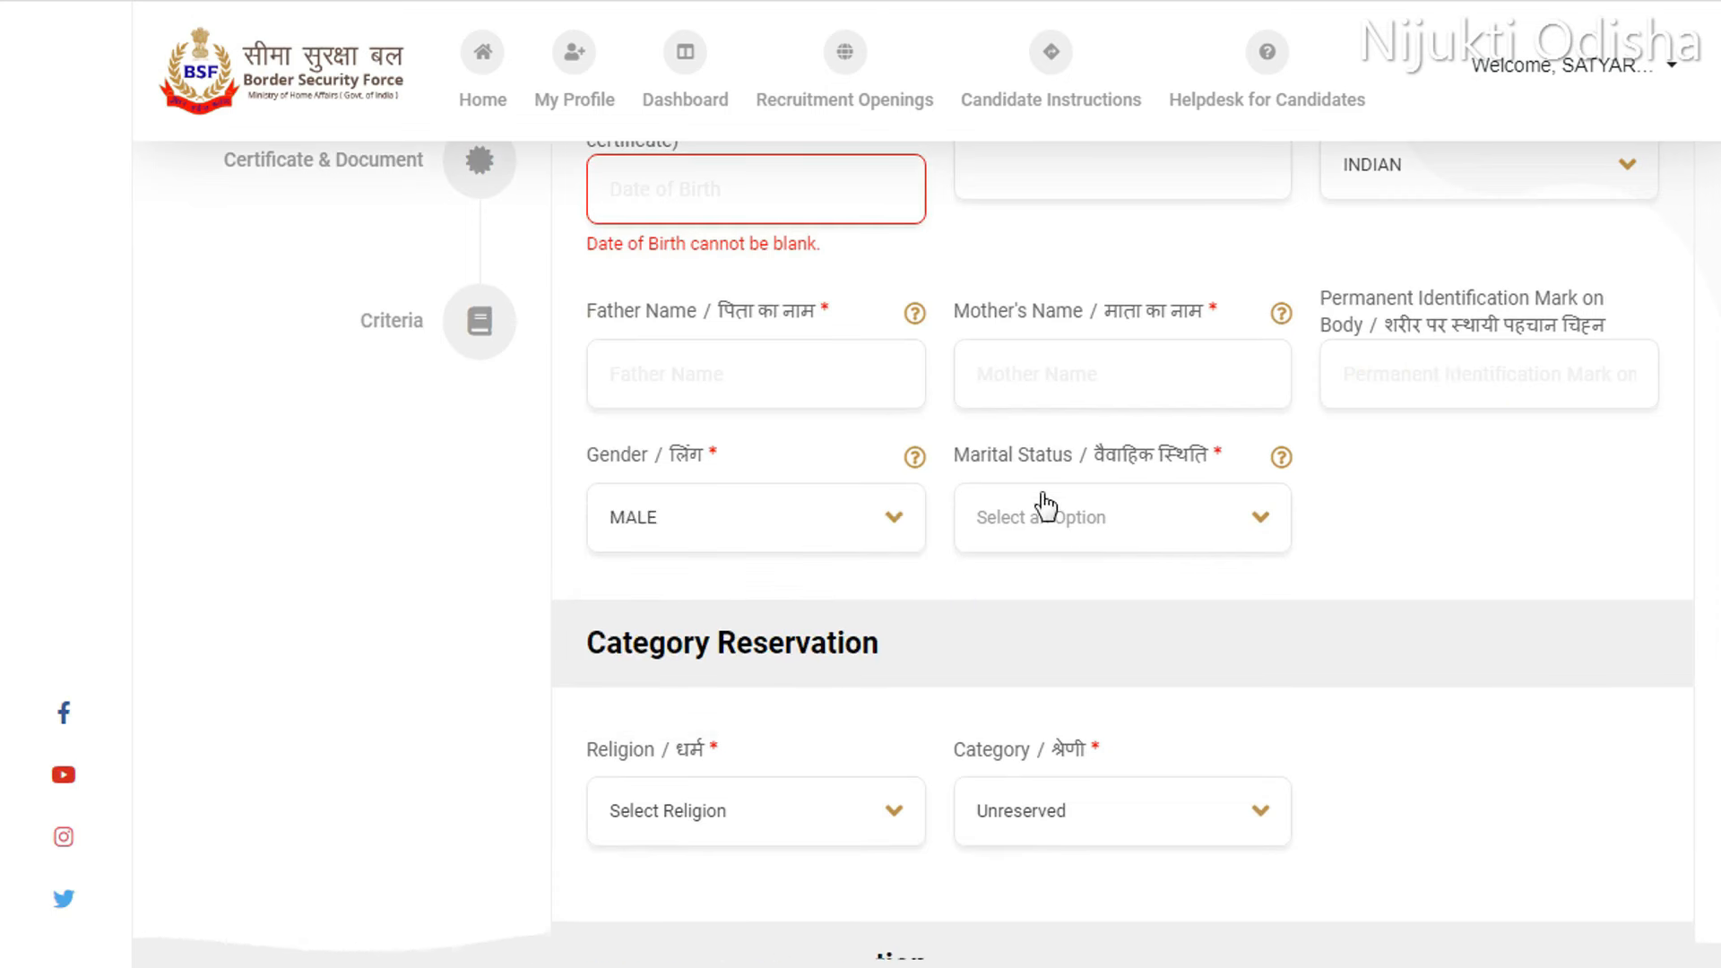
click(1159, 538)
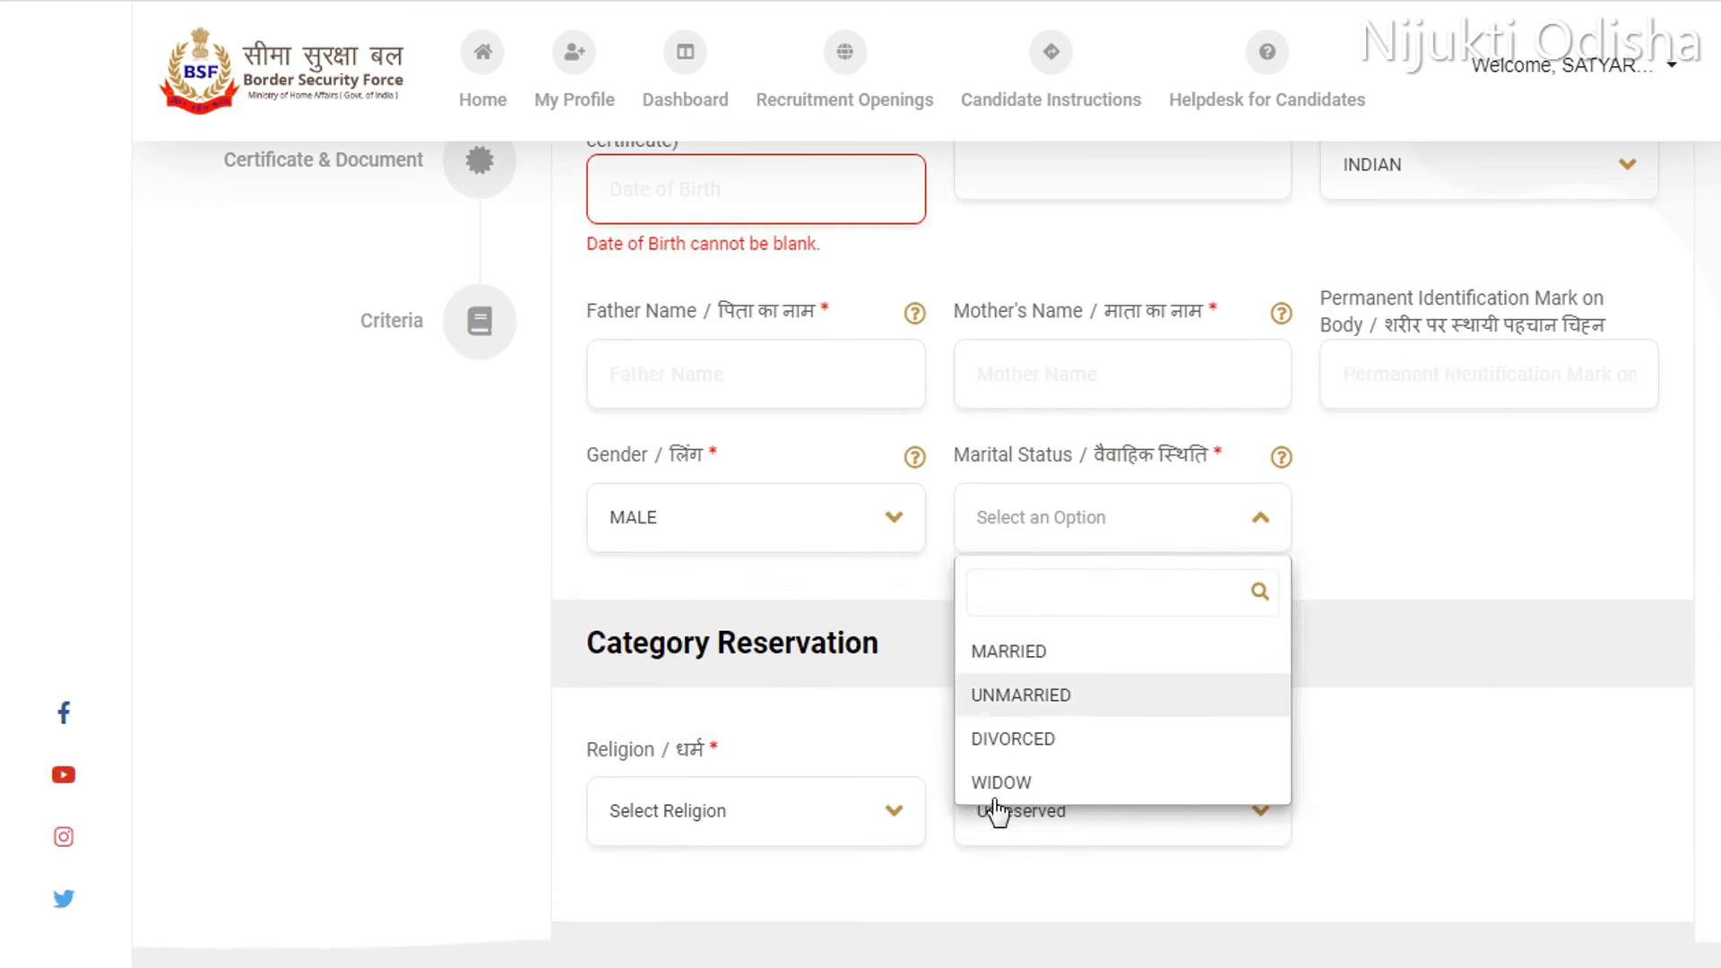
click(1273, 695)
Set the religion to Hindu and the category to OBC in the Category Reservation section.
scroll(795, 458, down, 4)
click(797, 456)
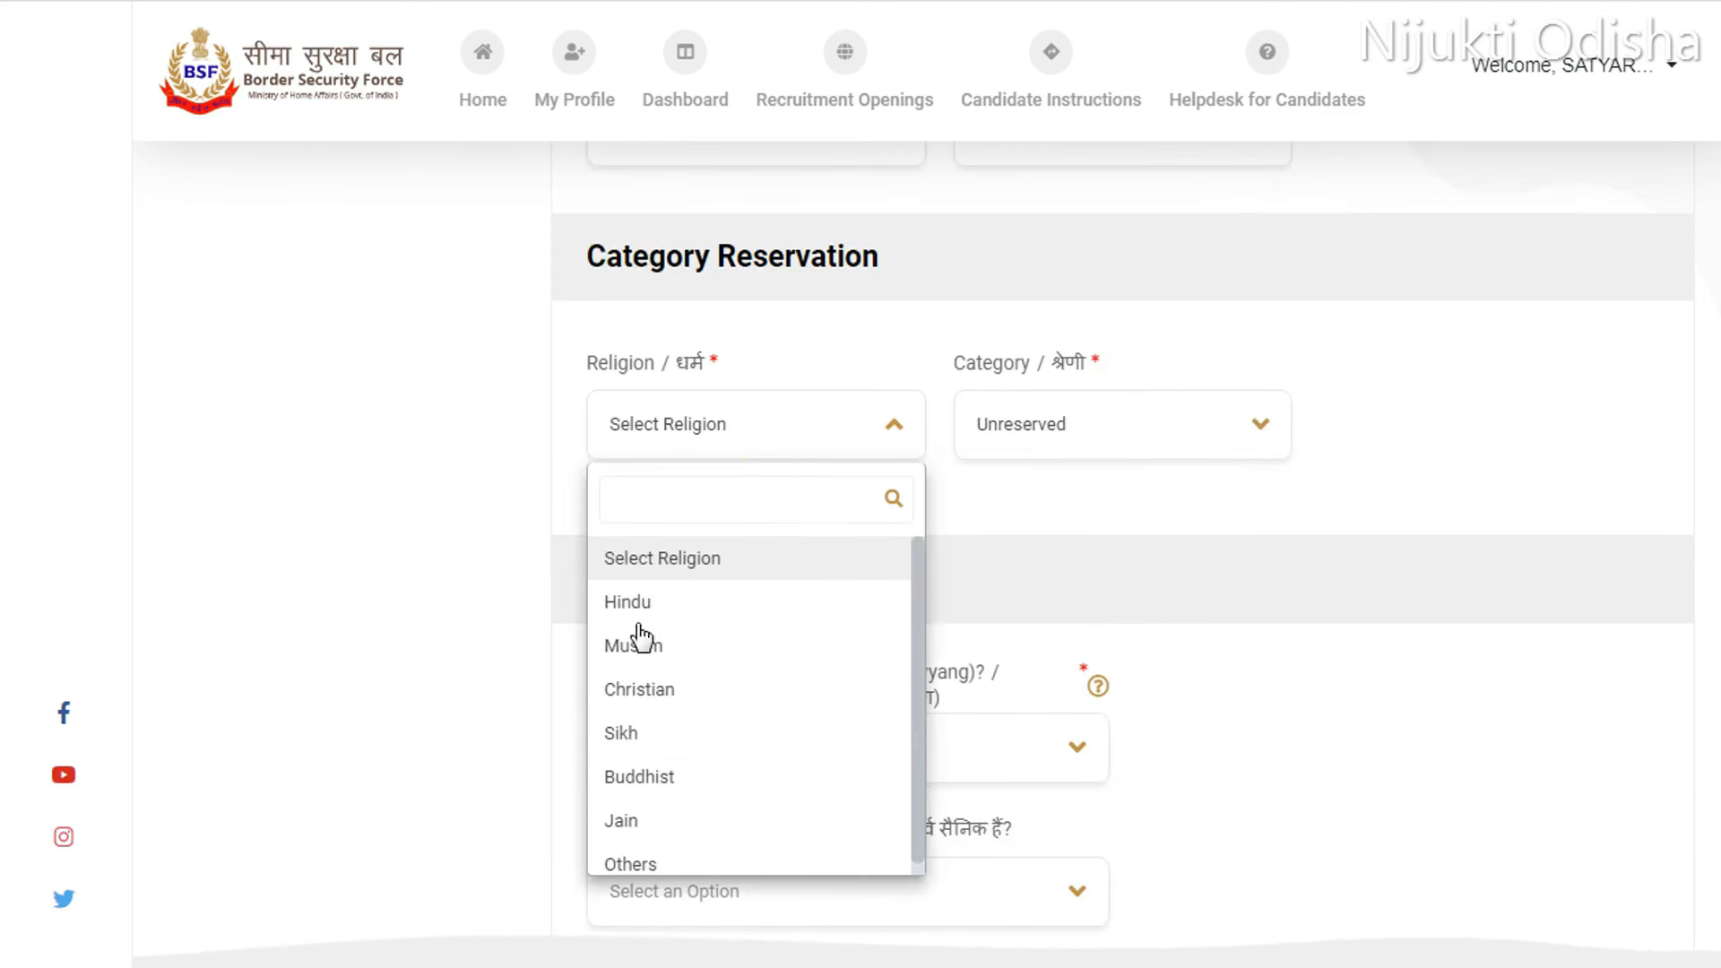
scroll(628, 834, down, 1)
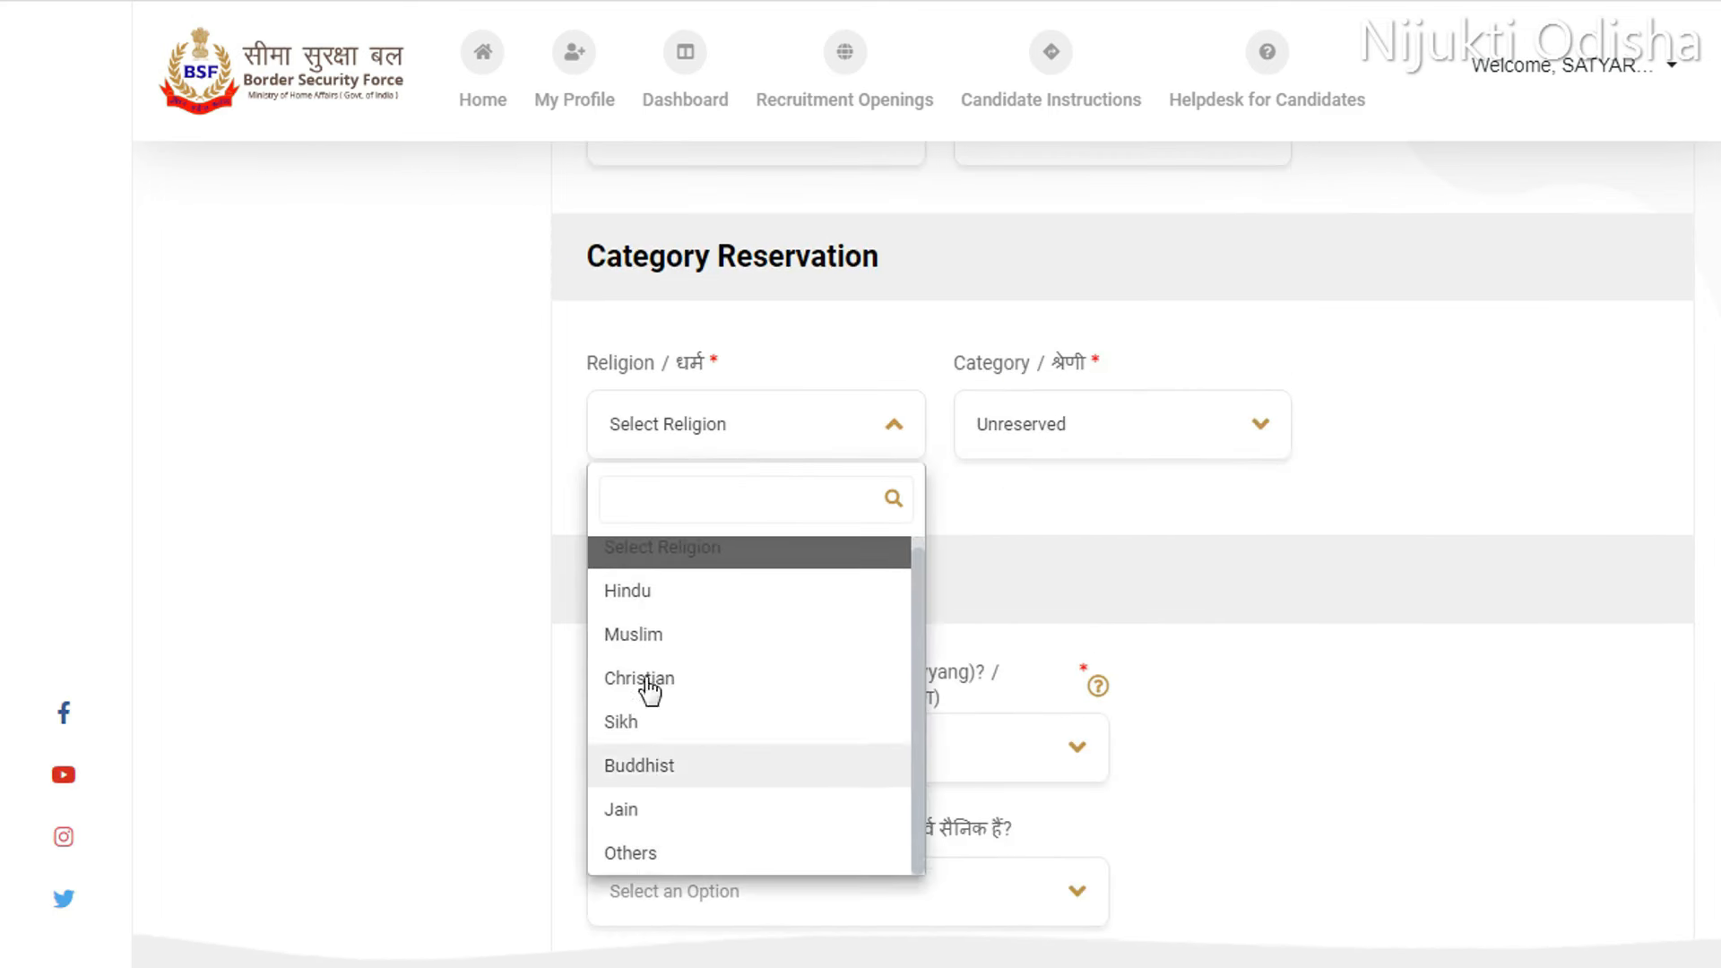
click(643, 603)
click(1037, 446)
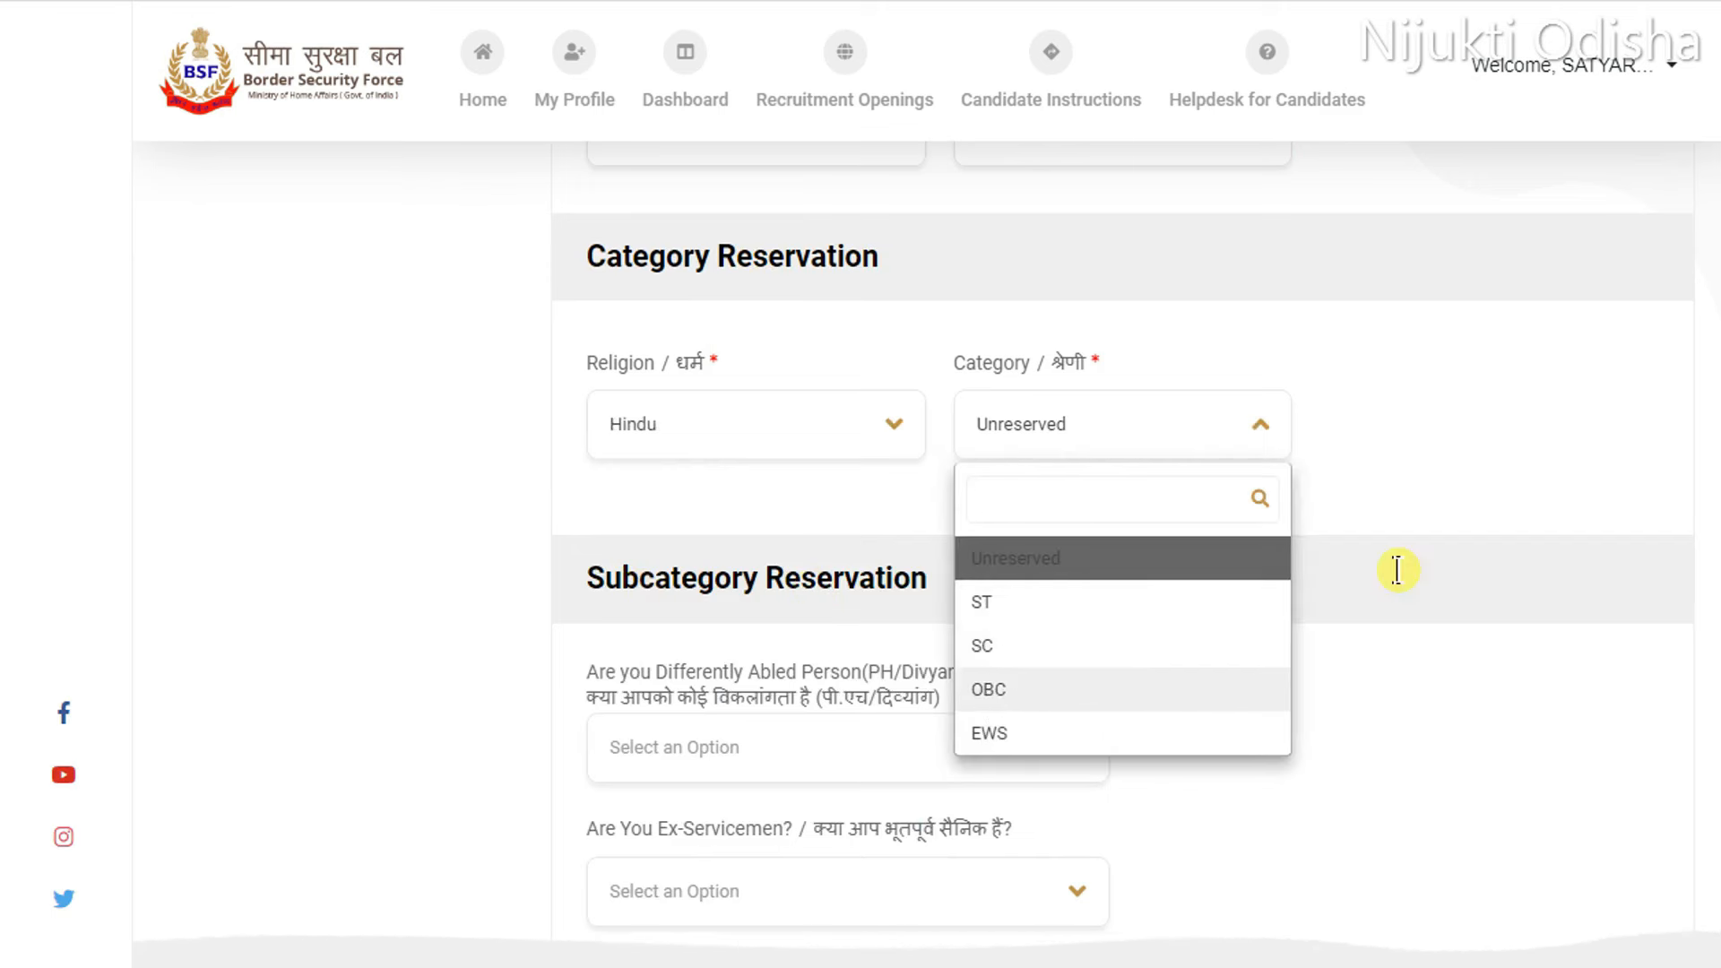
key(Return)
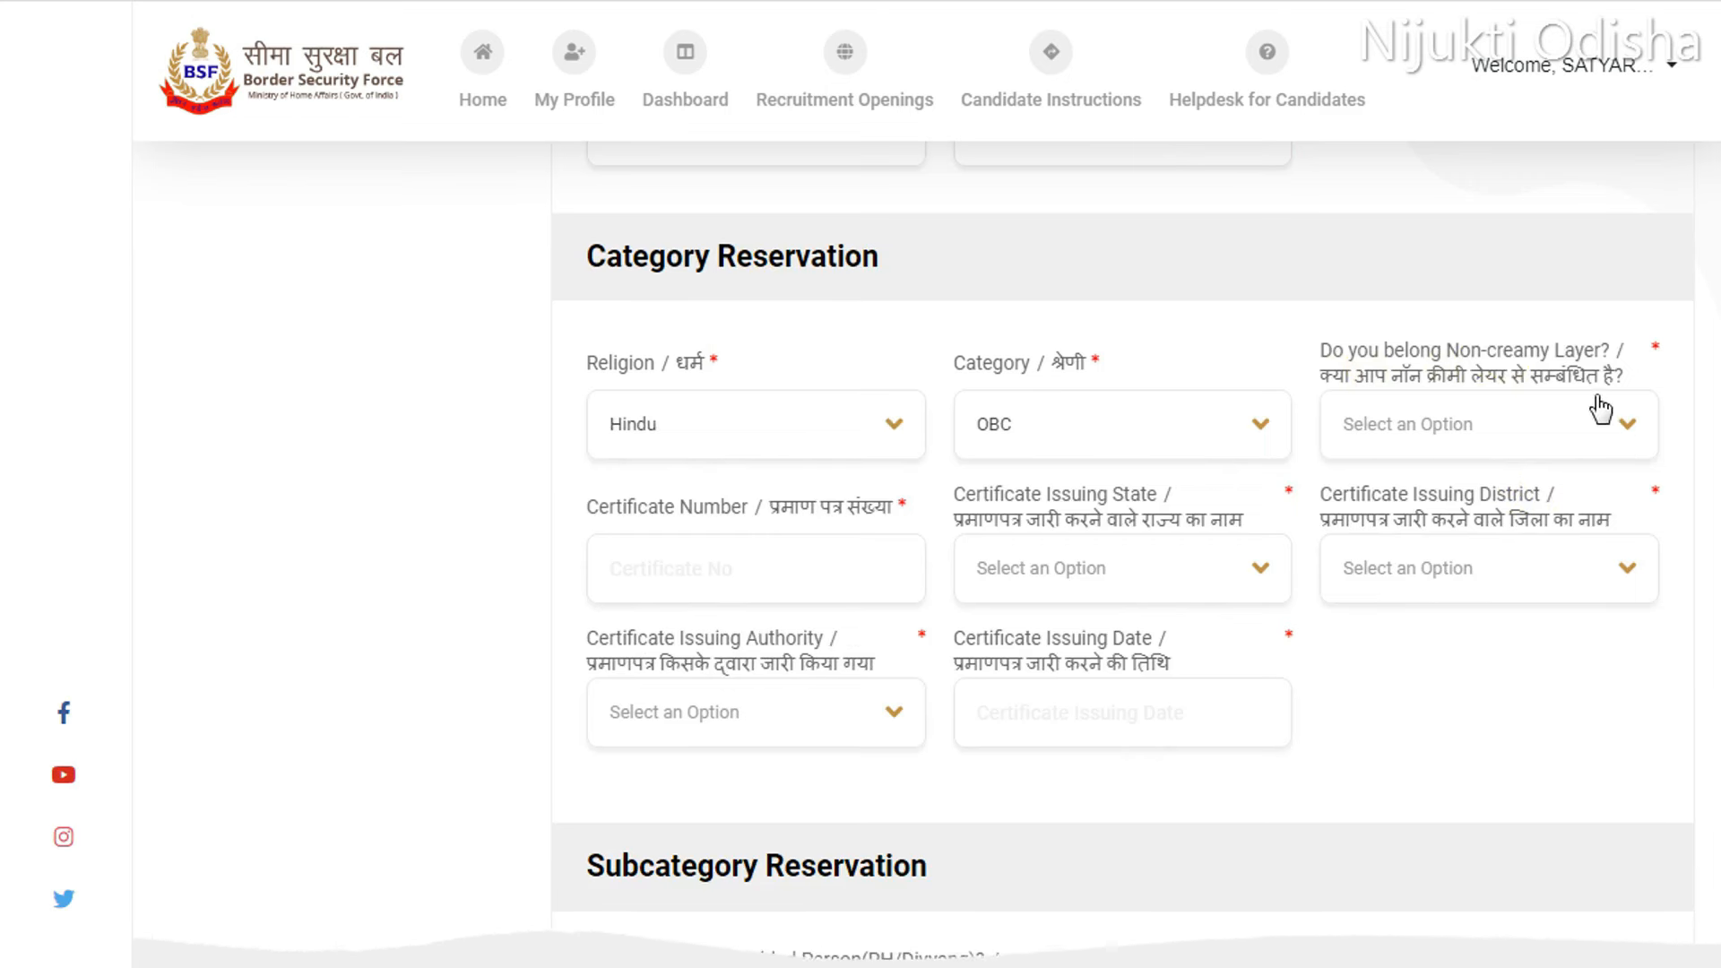
Set the OBC certificate's issuing state to ORISSA and its issuing district to Cuttack.
click(1581, 431)
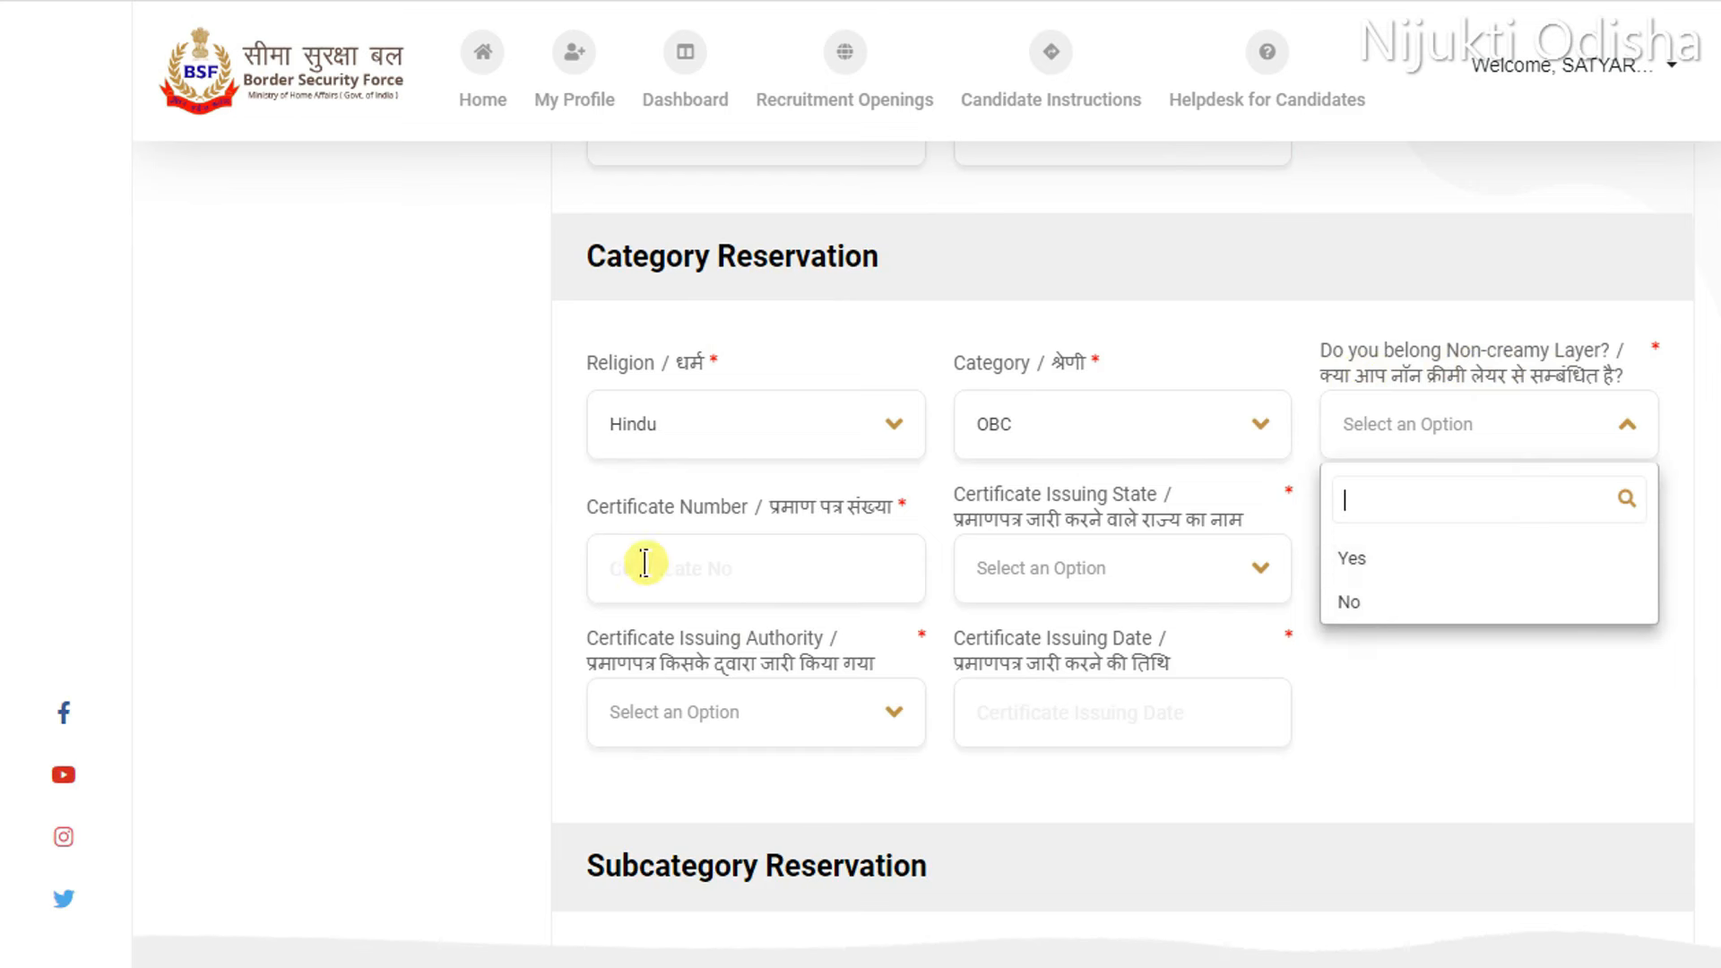
click(735, 566)
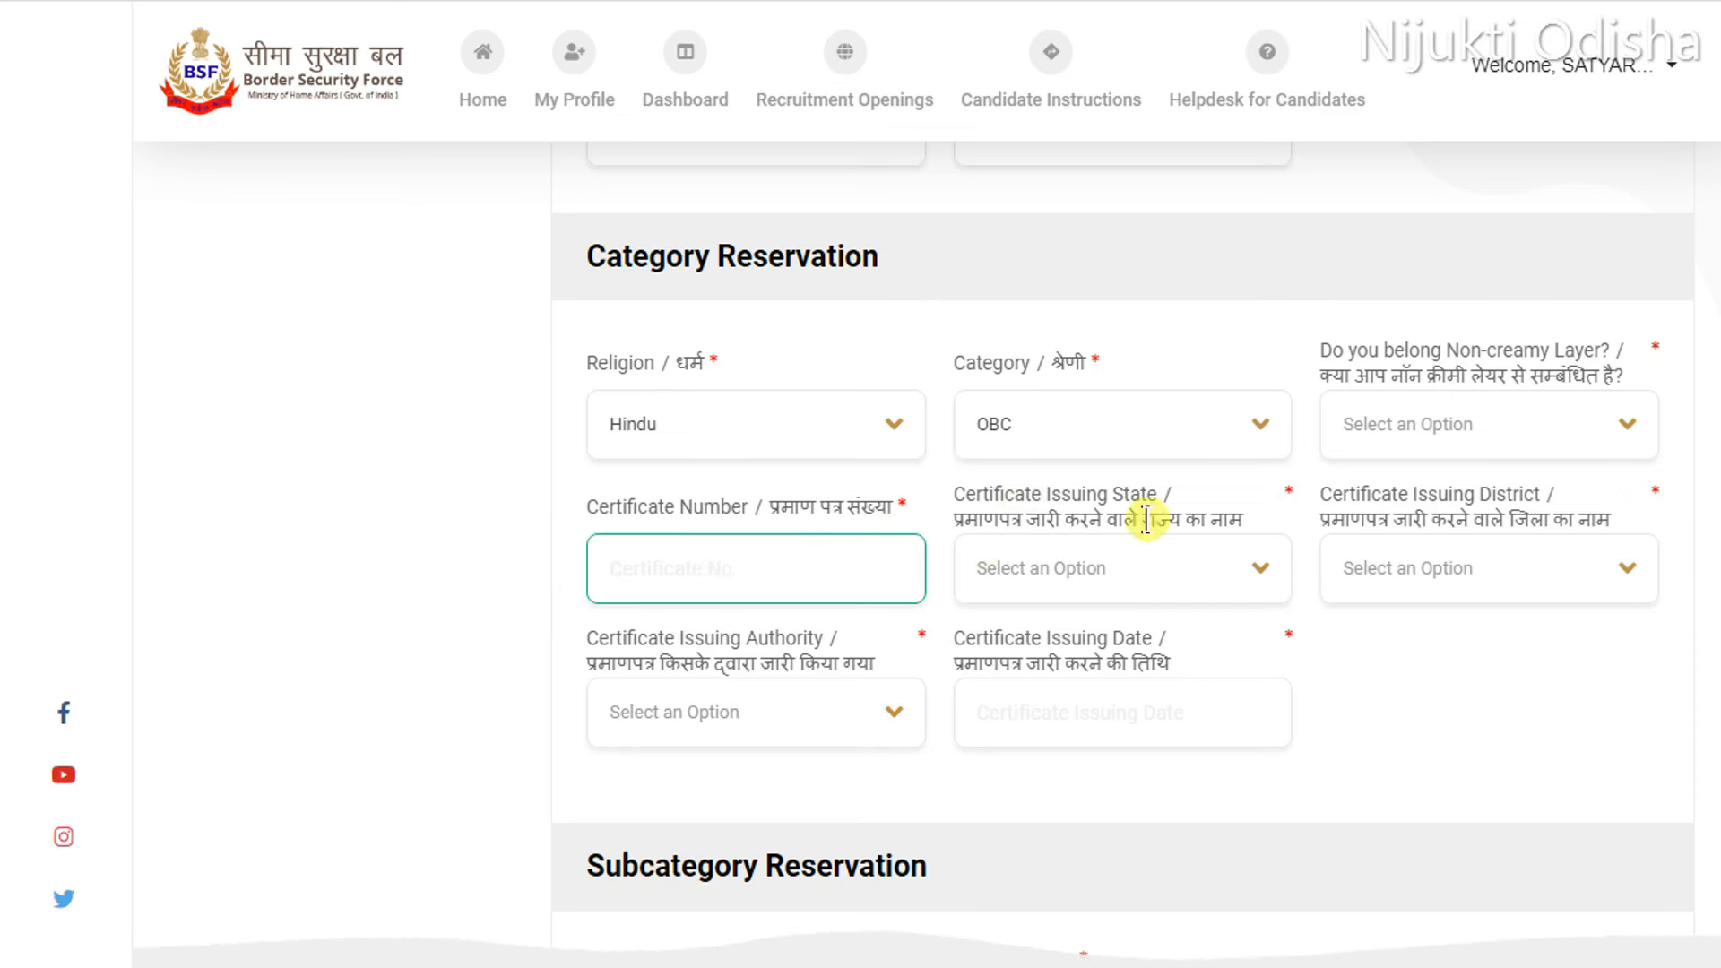
click(1201, 593)
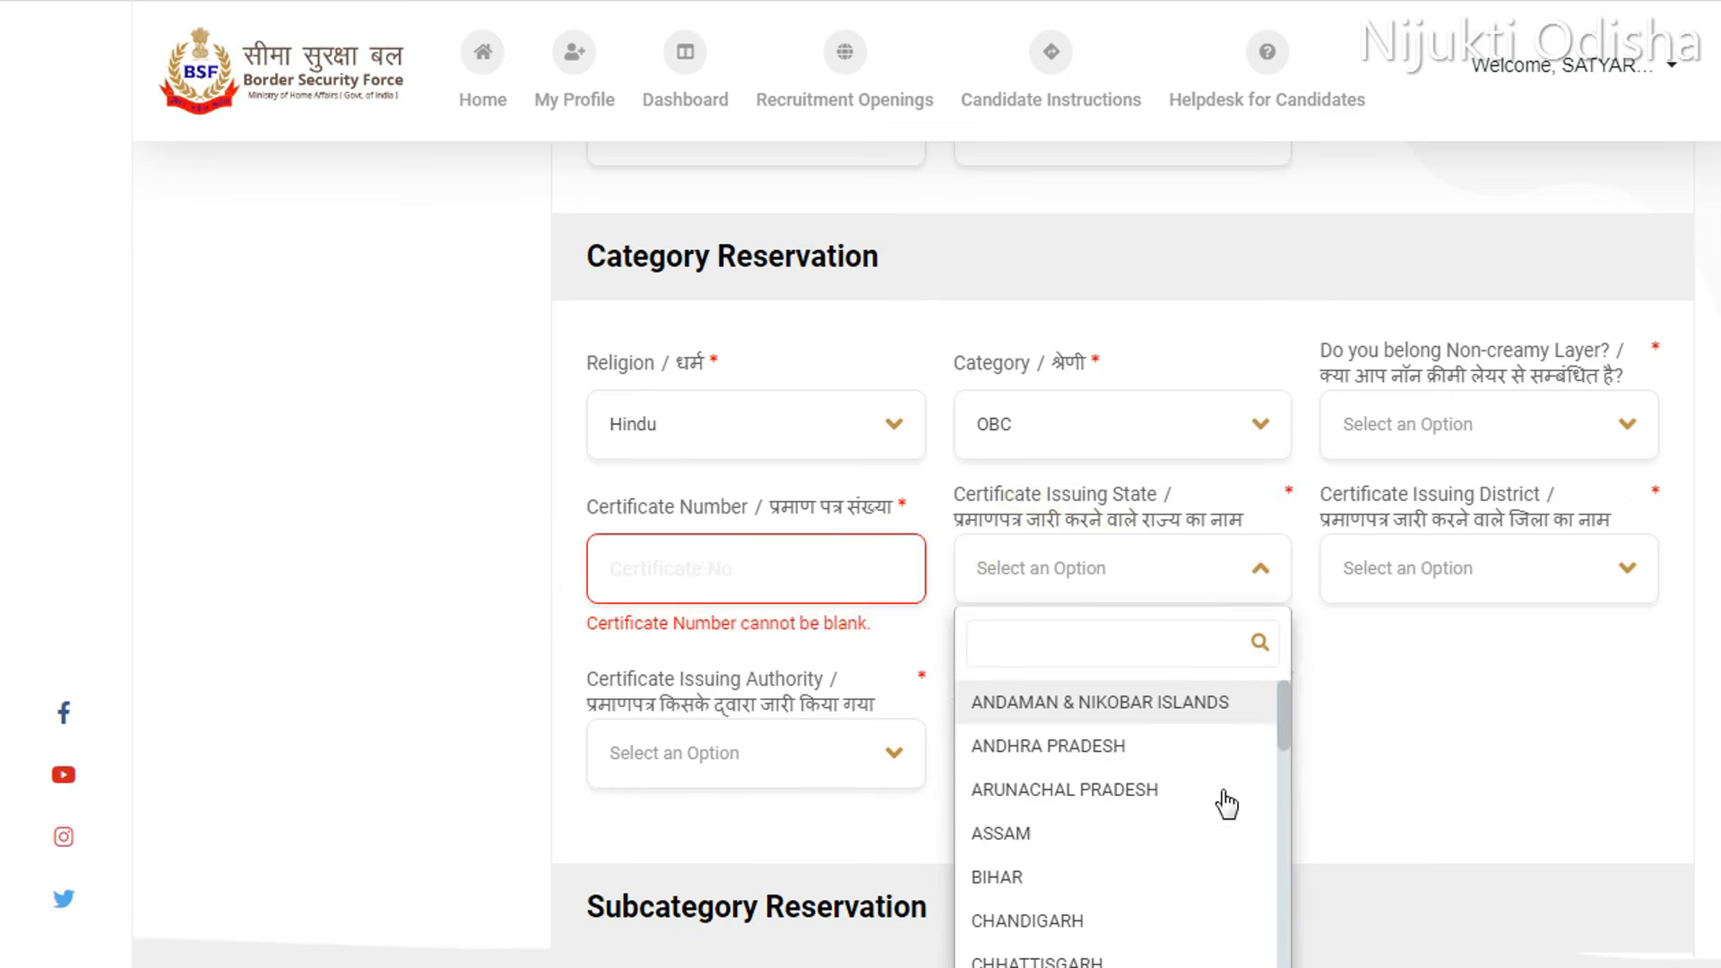
drag(1285, 756, 1271, 930)
click(1065, 851)
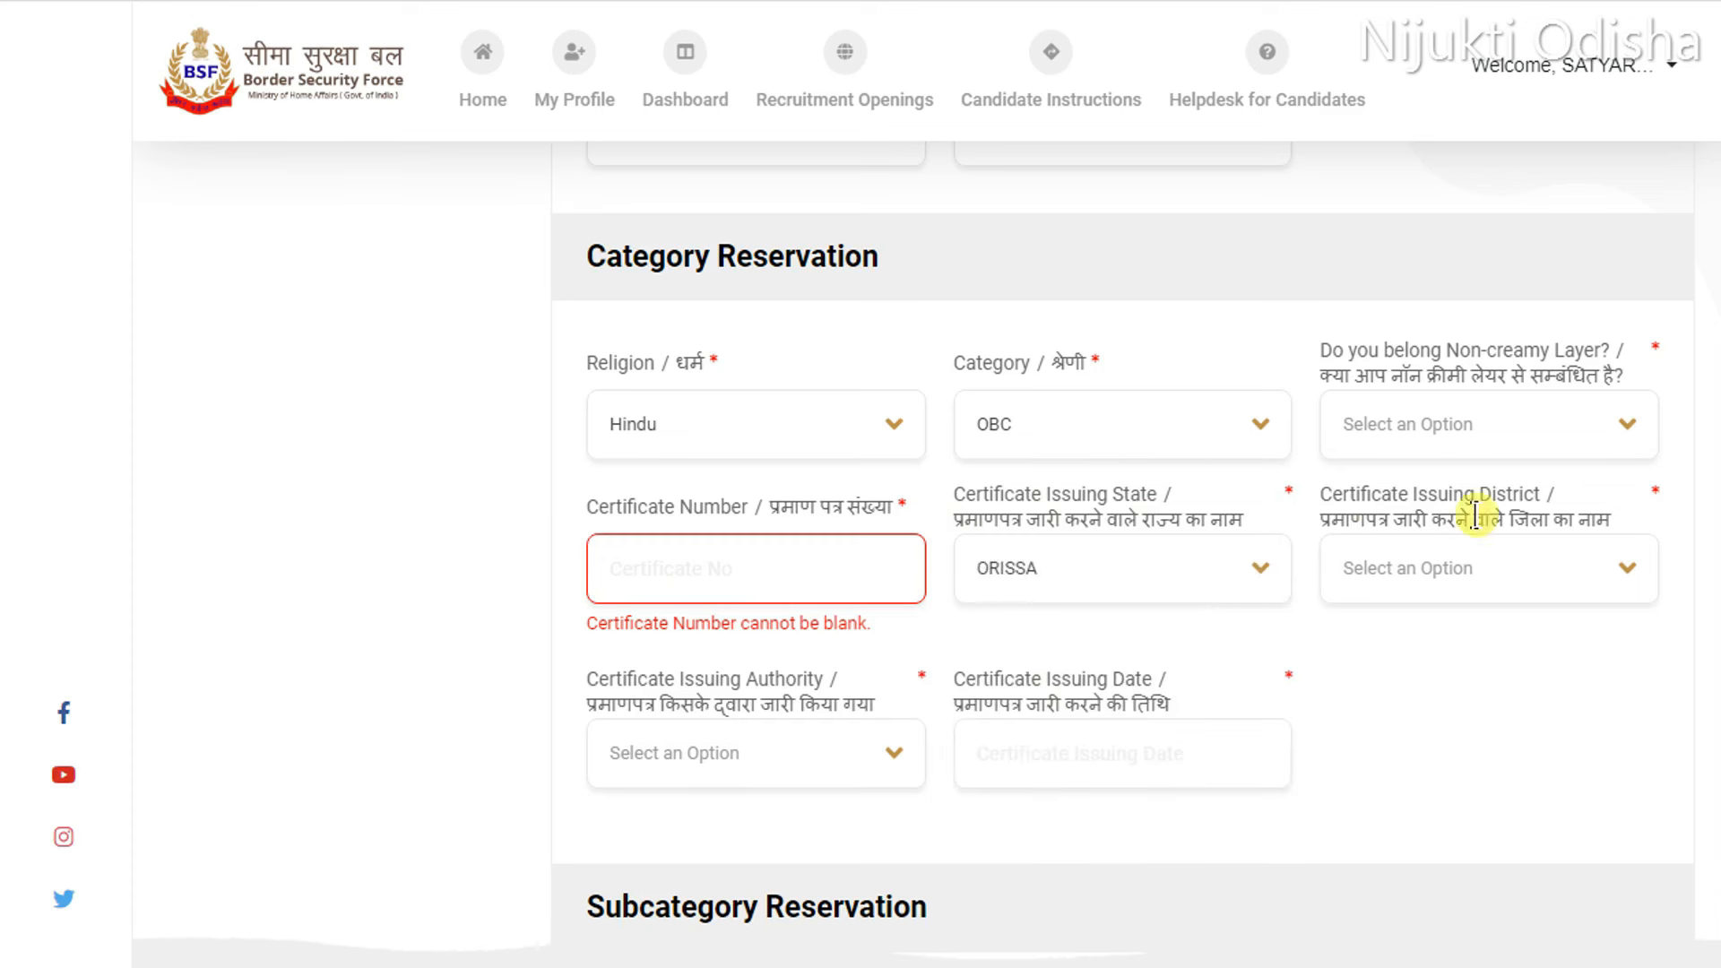
click(1480, 591)
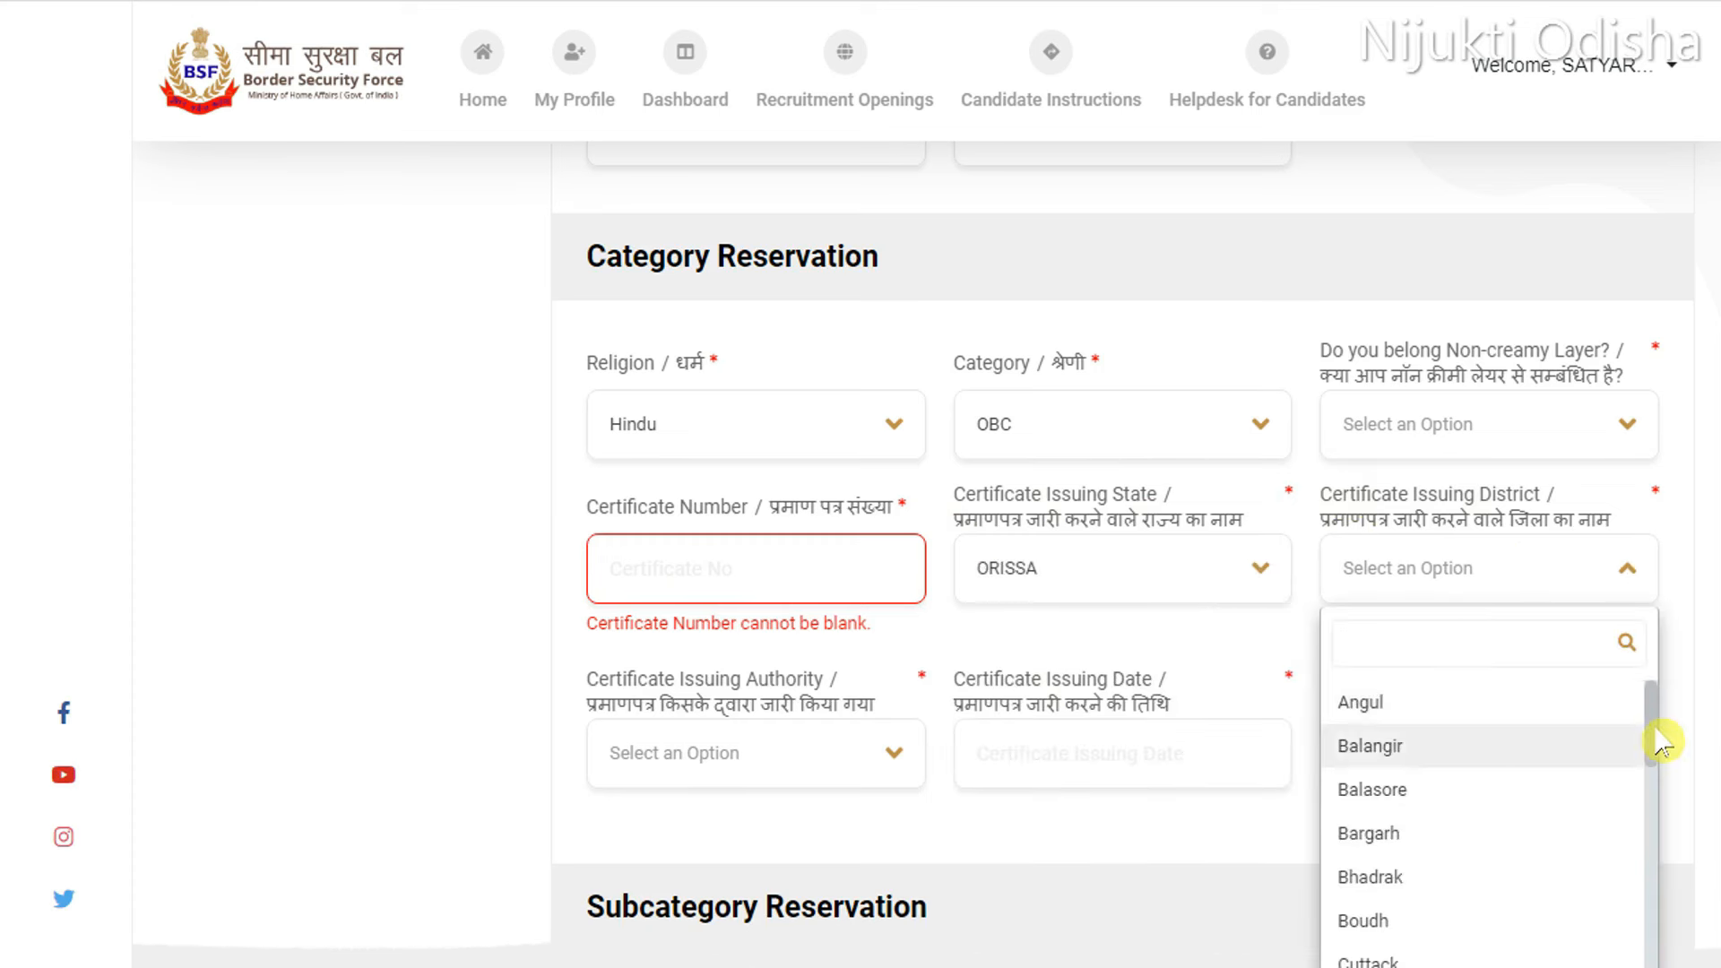
click(1387, 959)
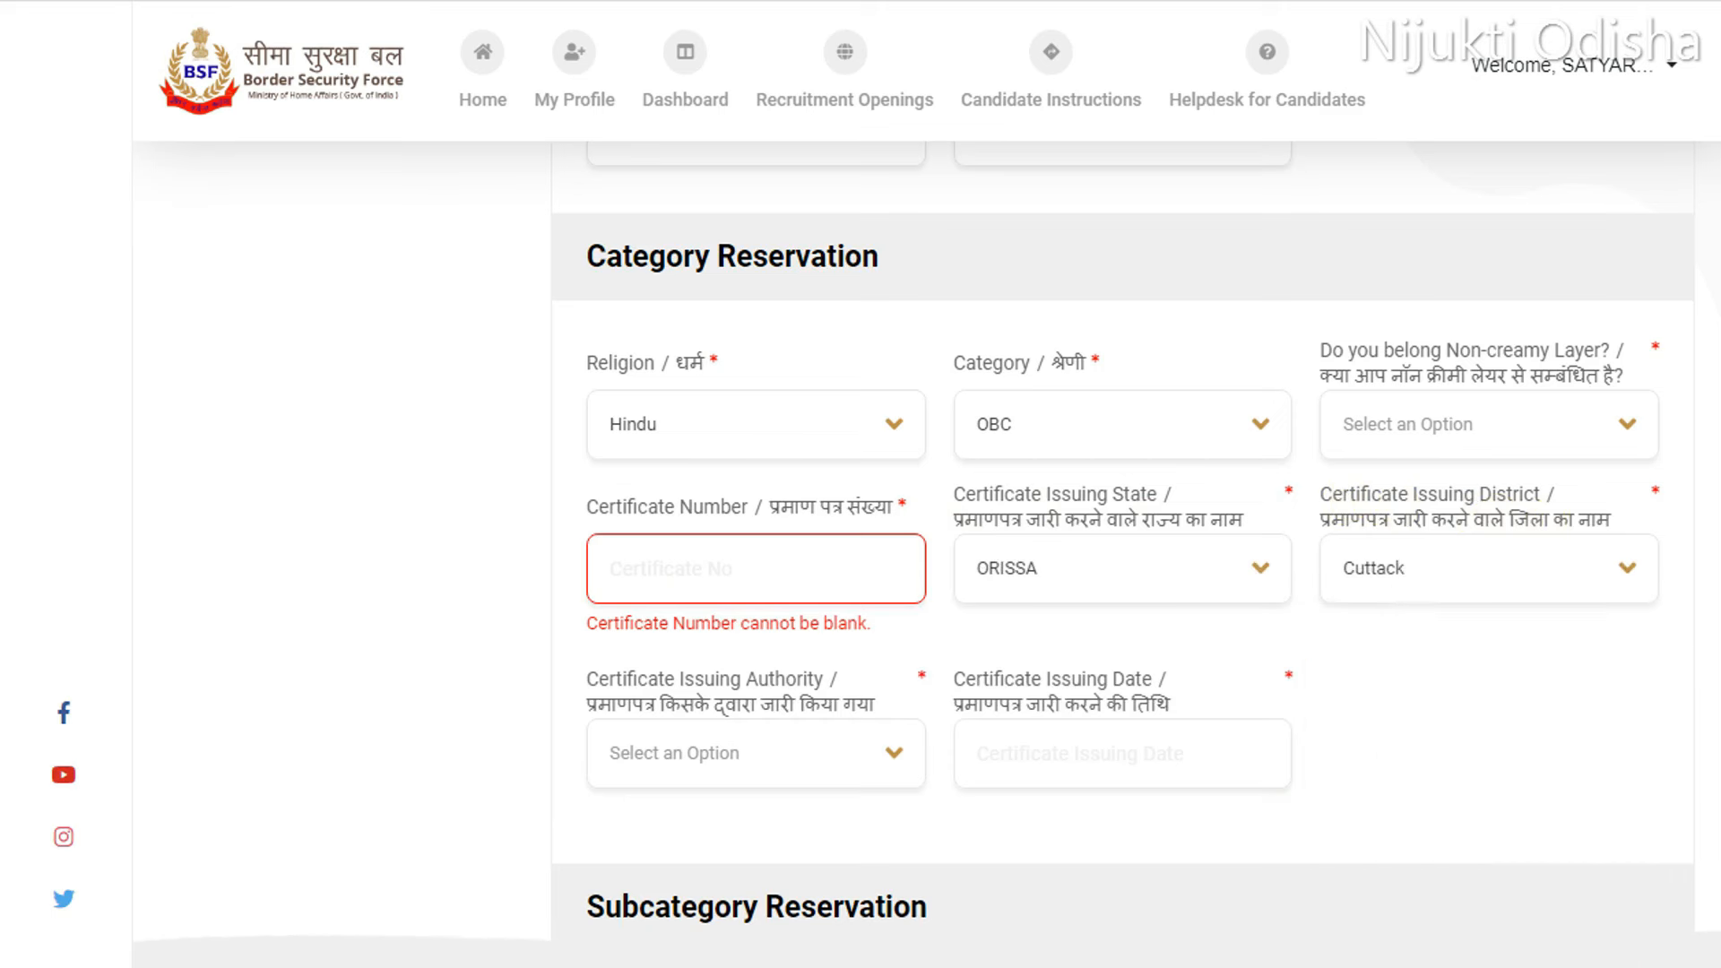
Set the OBC certificate's issuing authority to Tehsildar and its issuing date to 22-08-2022.
scroll(595, 430, down, 3)
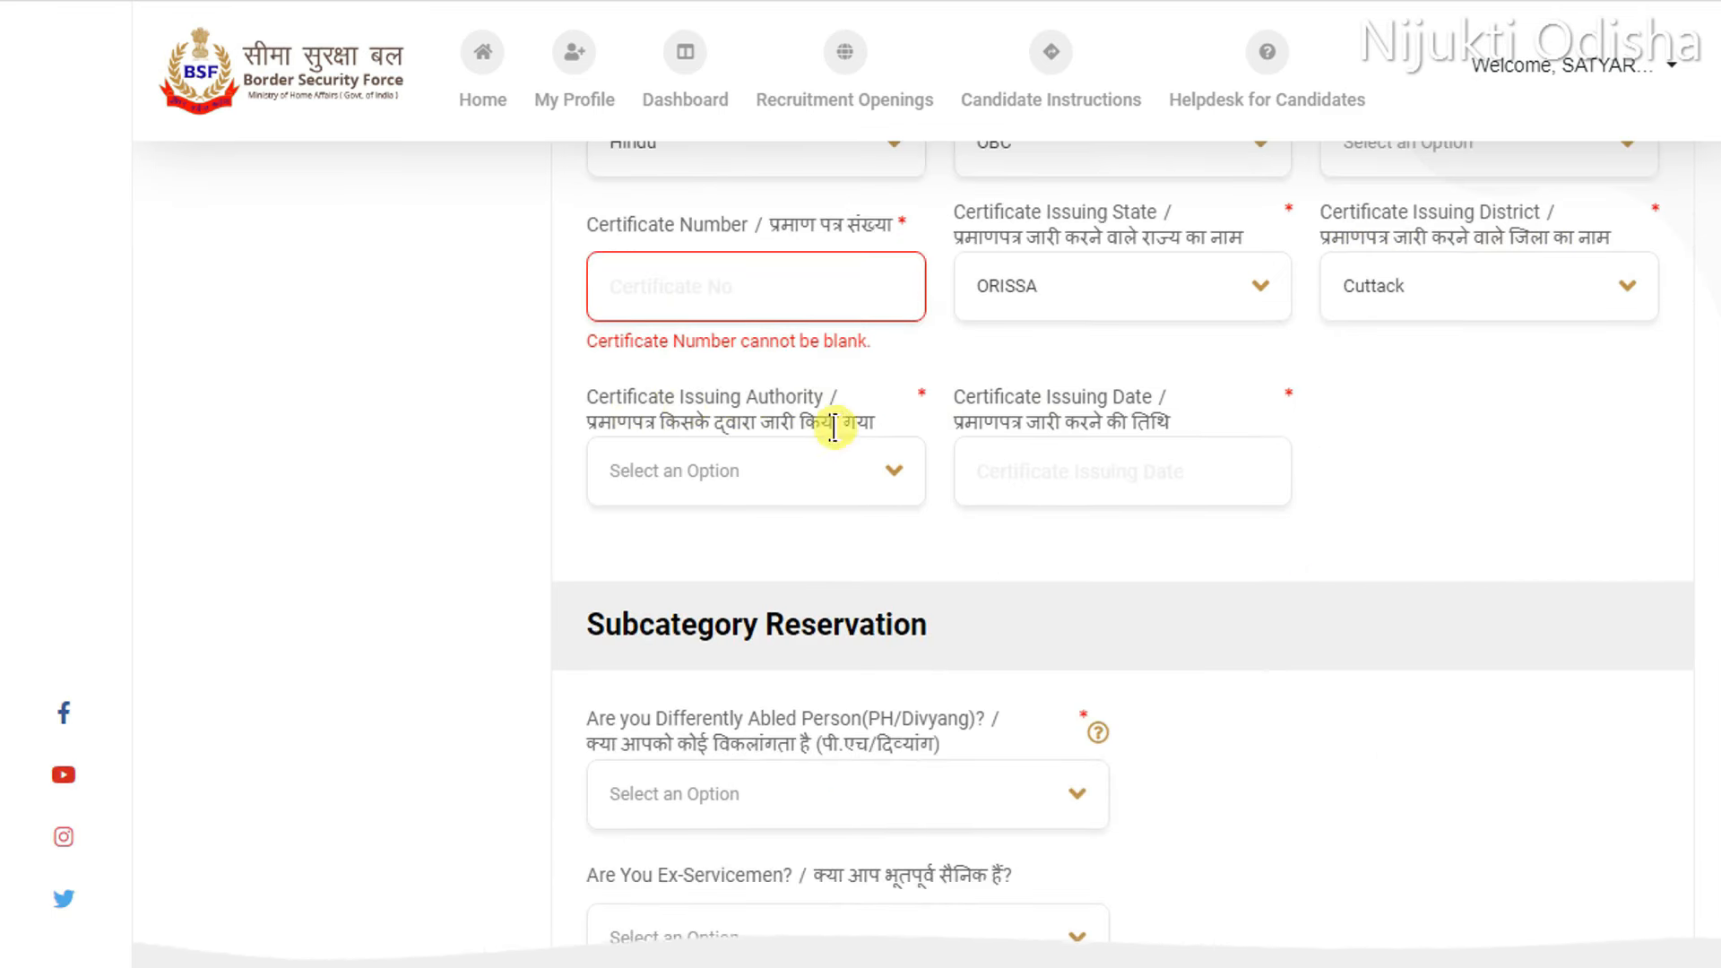
click(781, 490)
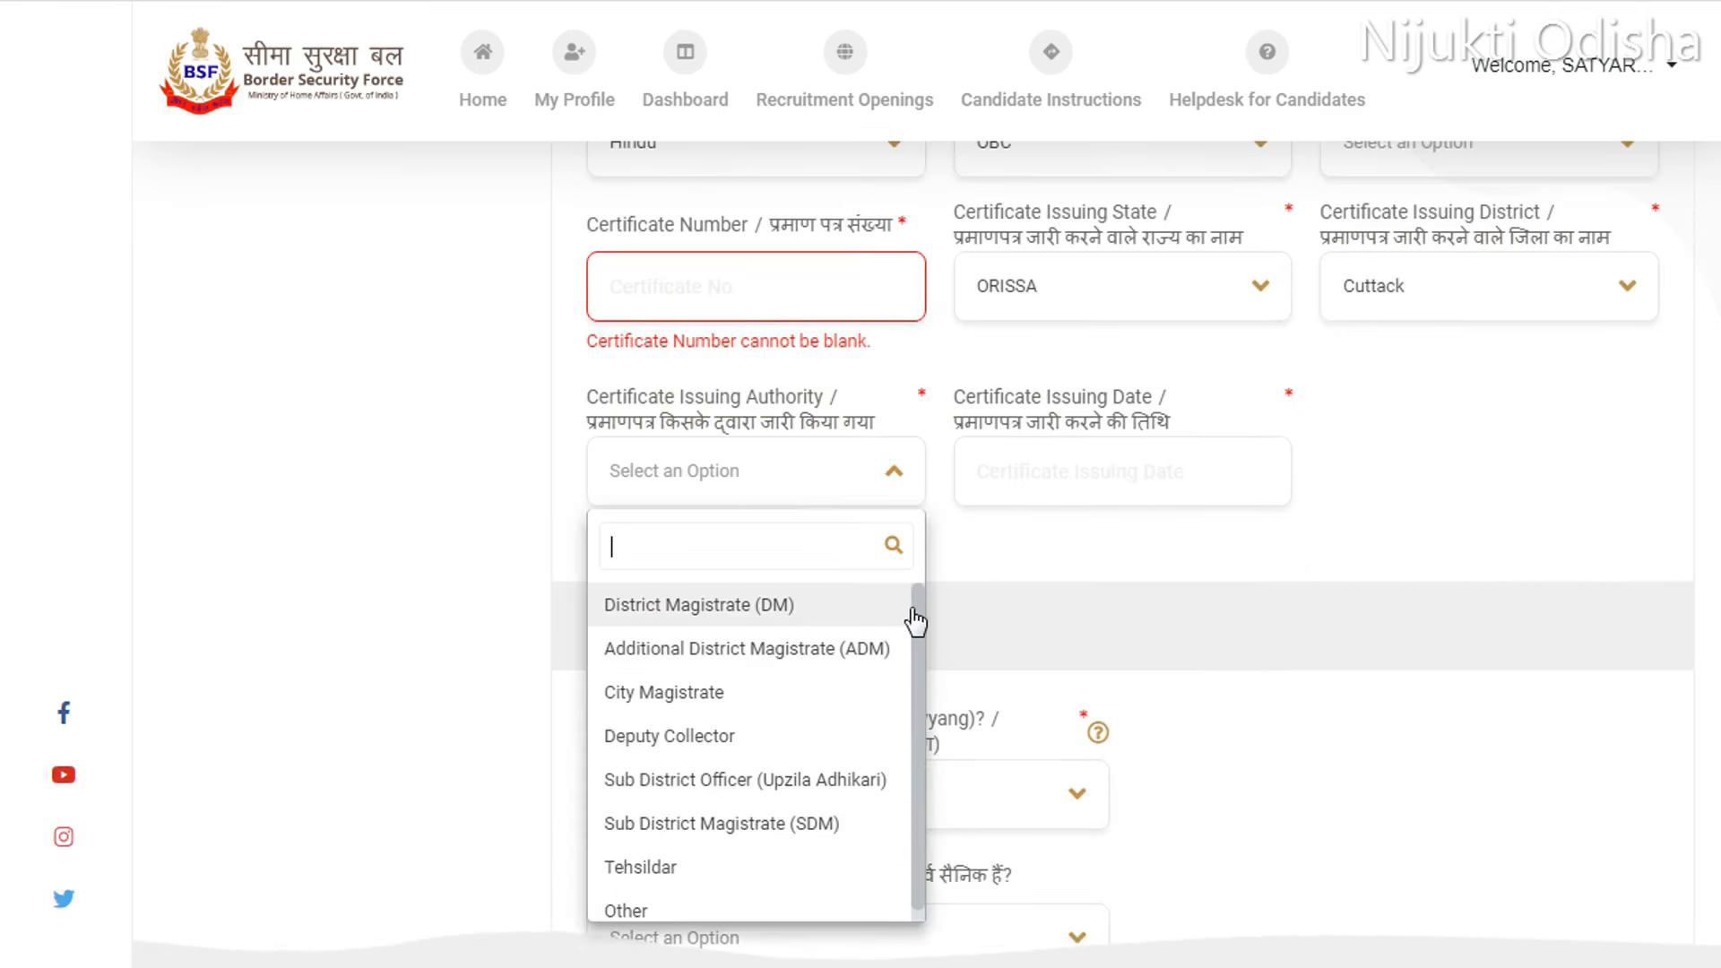
scroll(668, 632, up, 1)
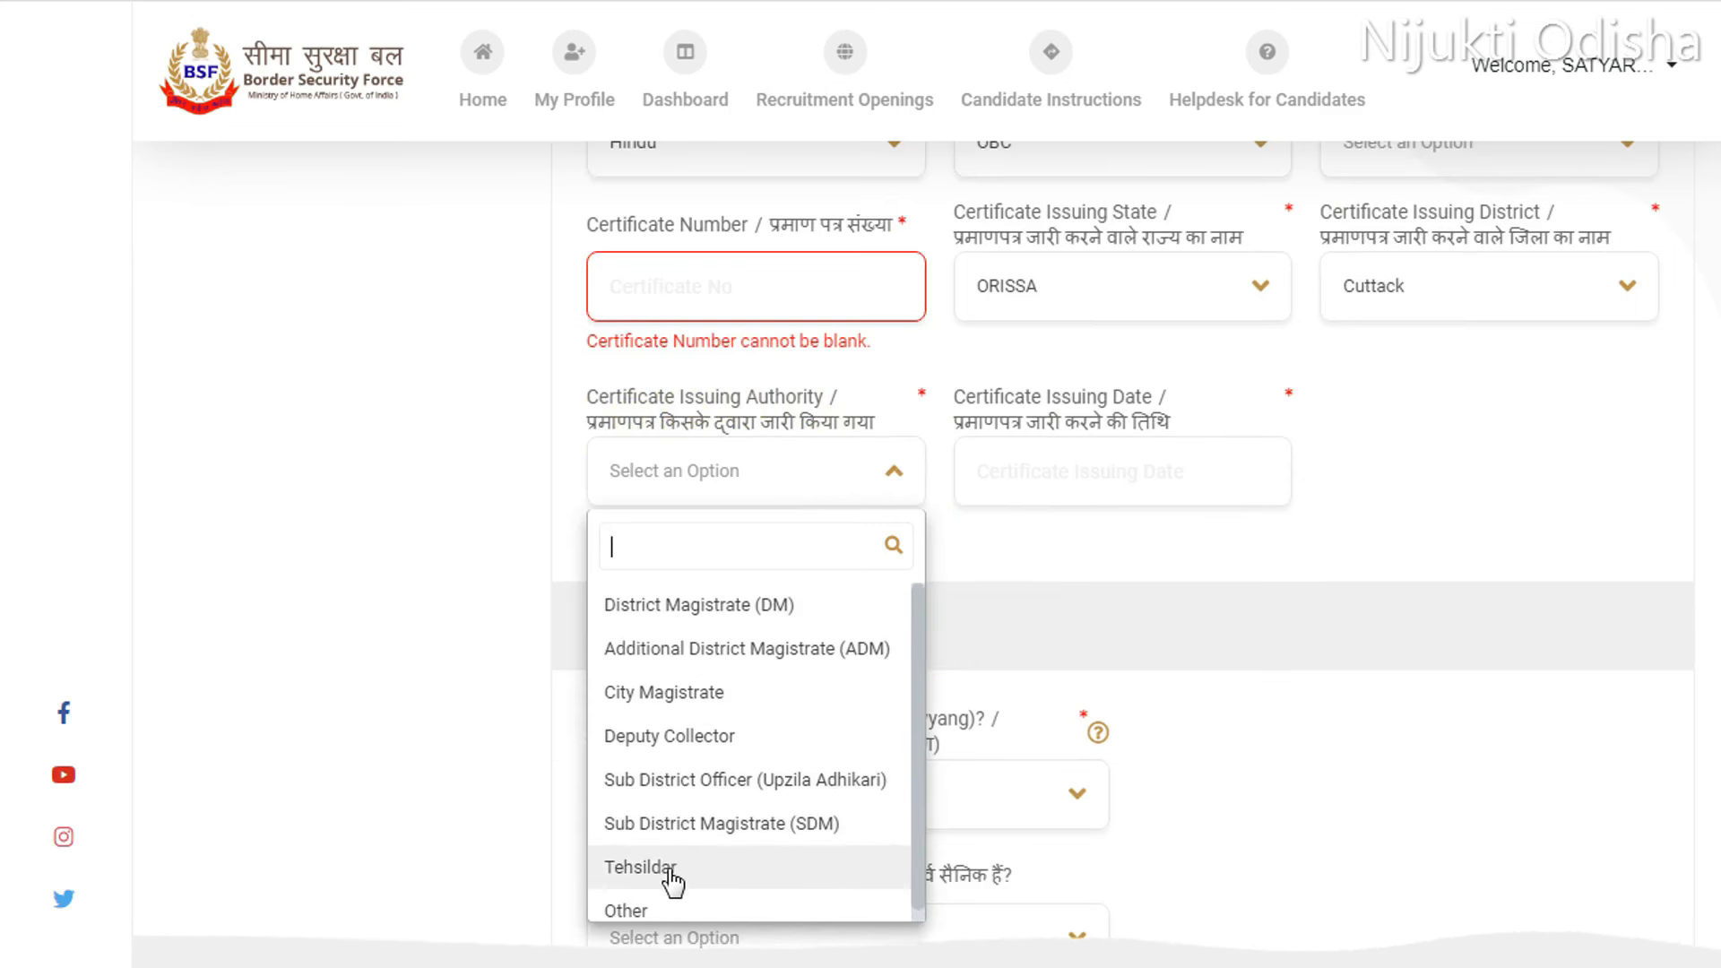
click(671, 868)
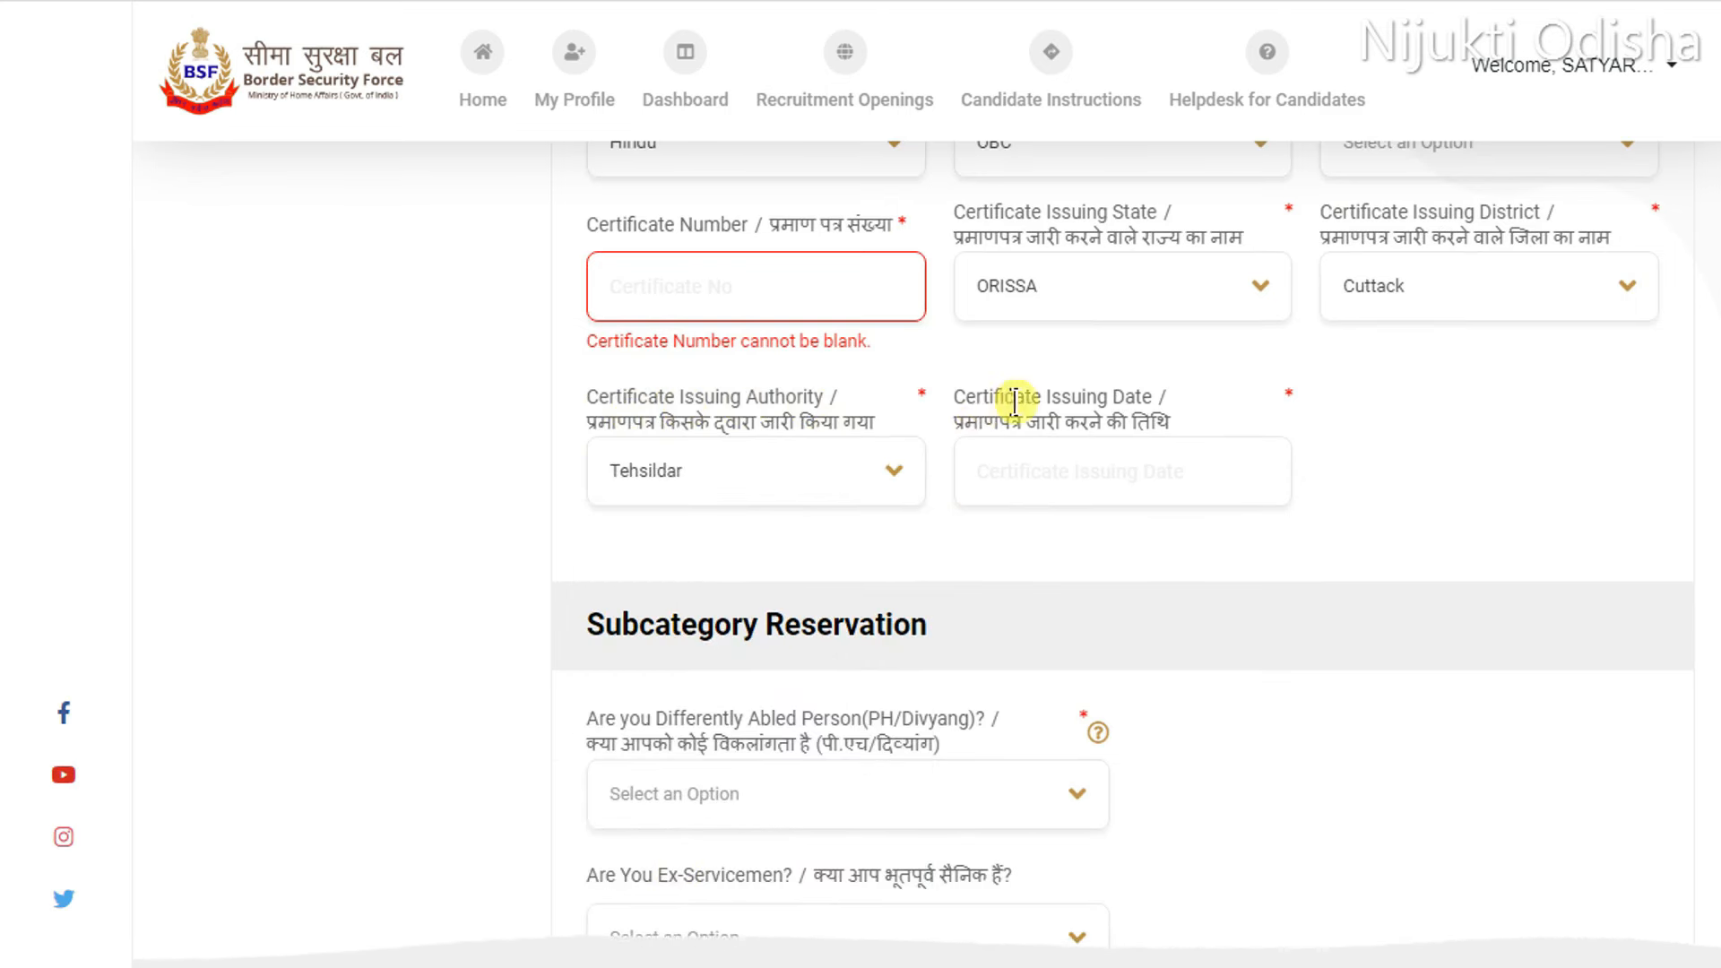
click(1126, 481)
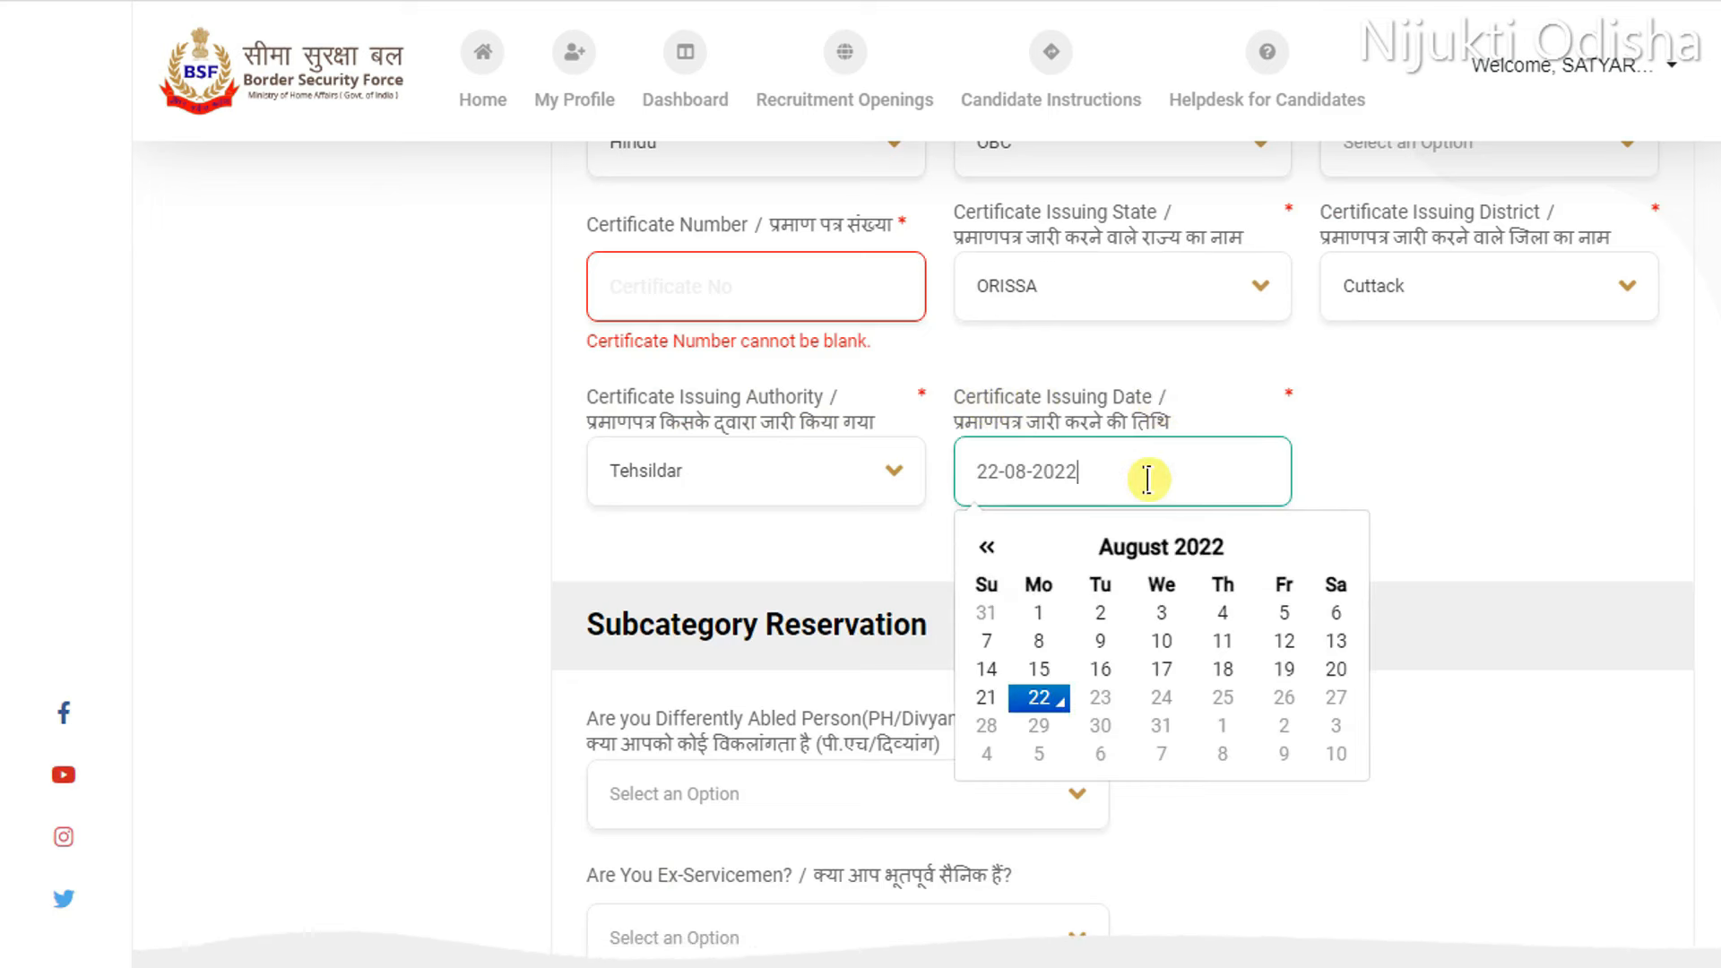
click(1479, 503)
Change the candidate's category to Unreserved in the Category Reservation section.
scroll(1314, 563, up, 4)
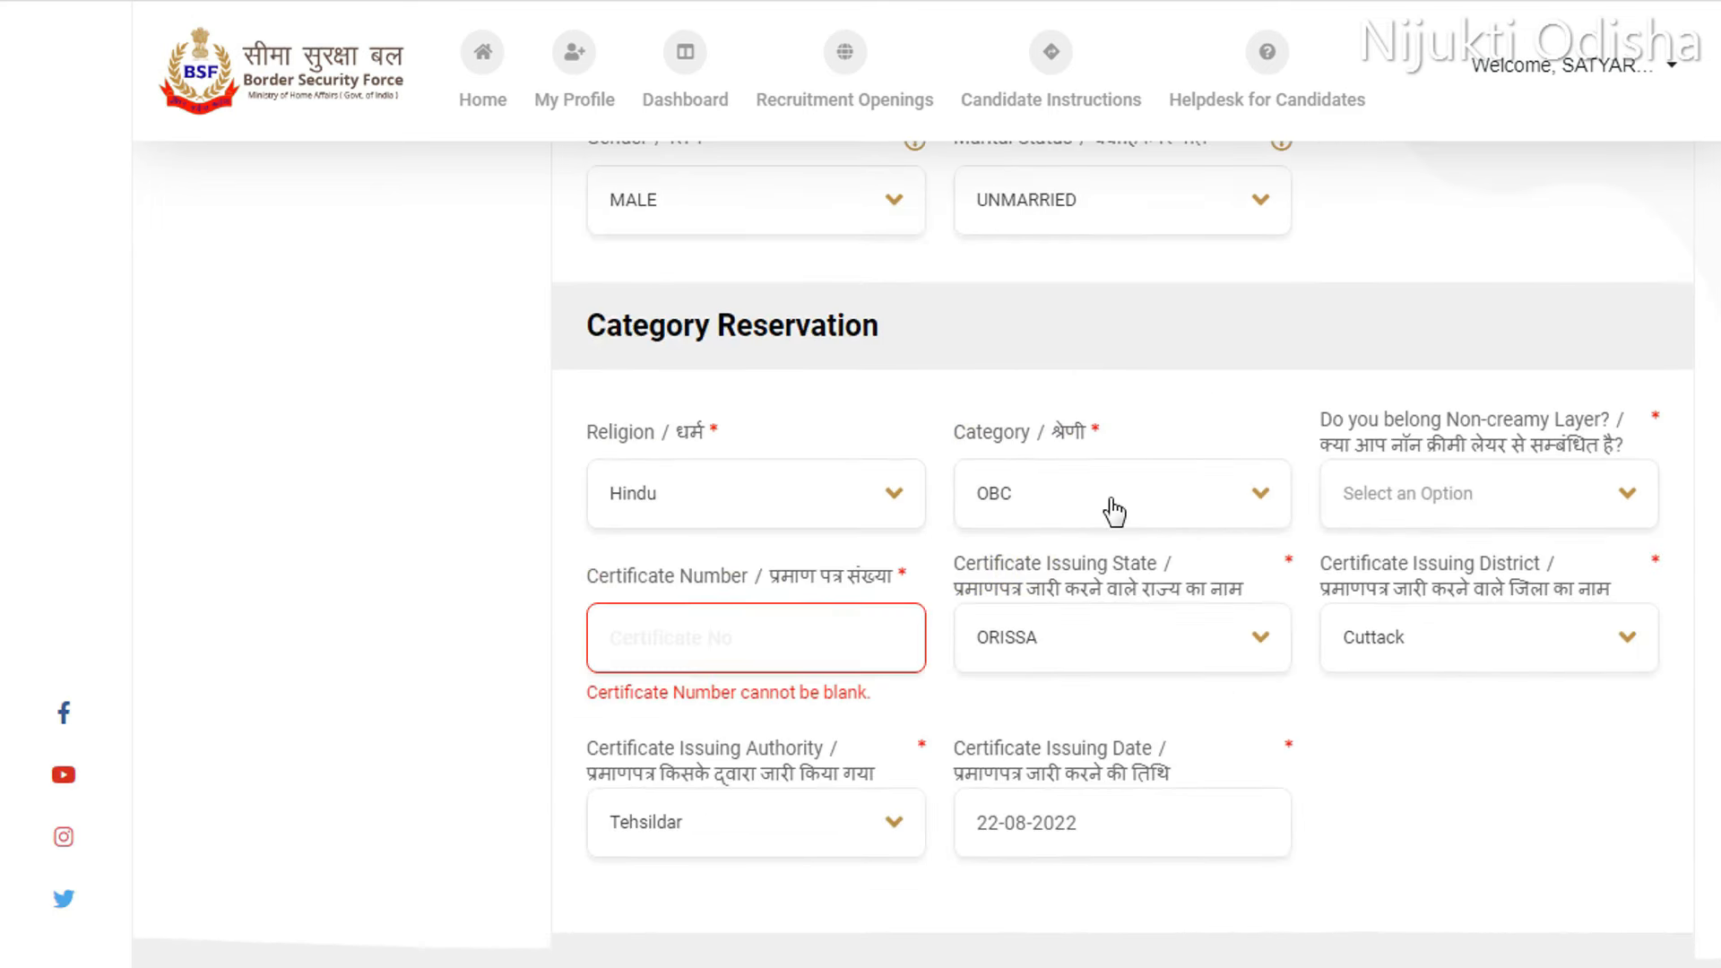
click(1073, 508)
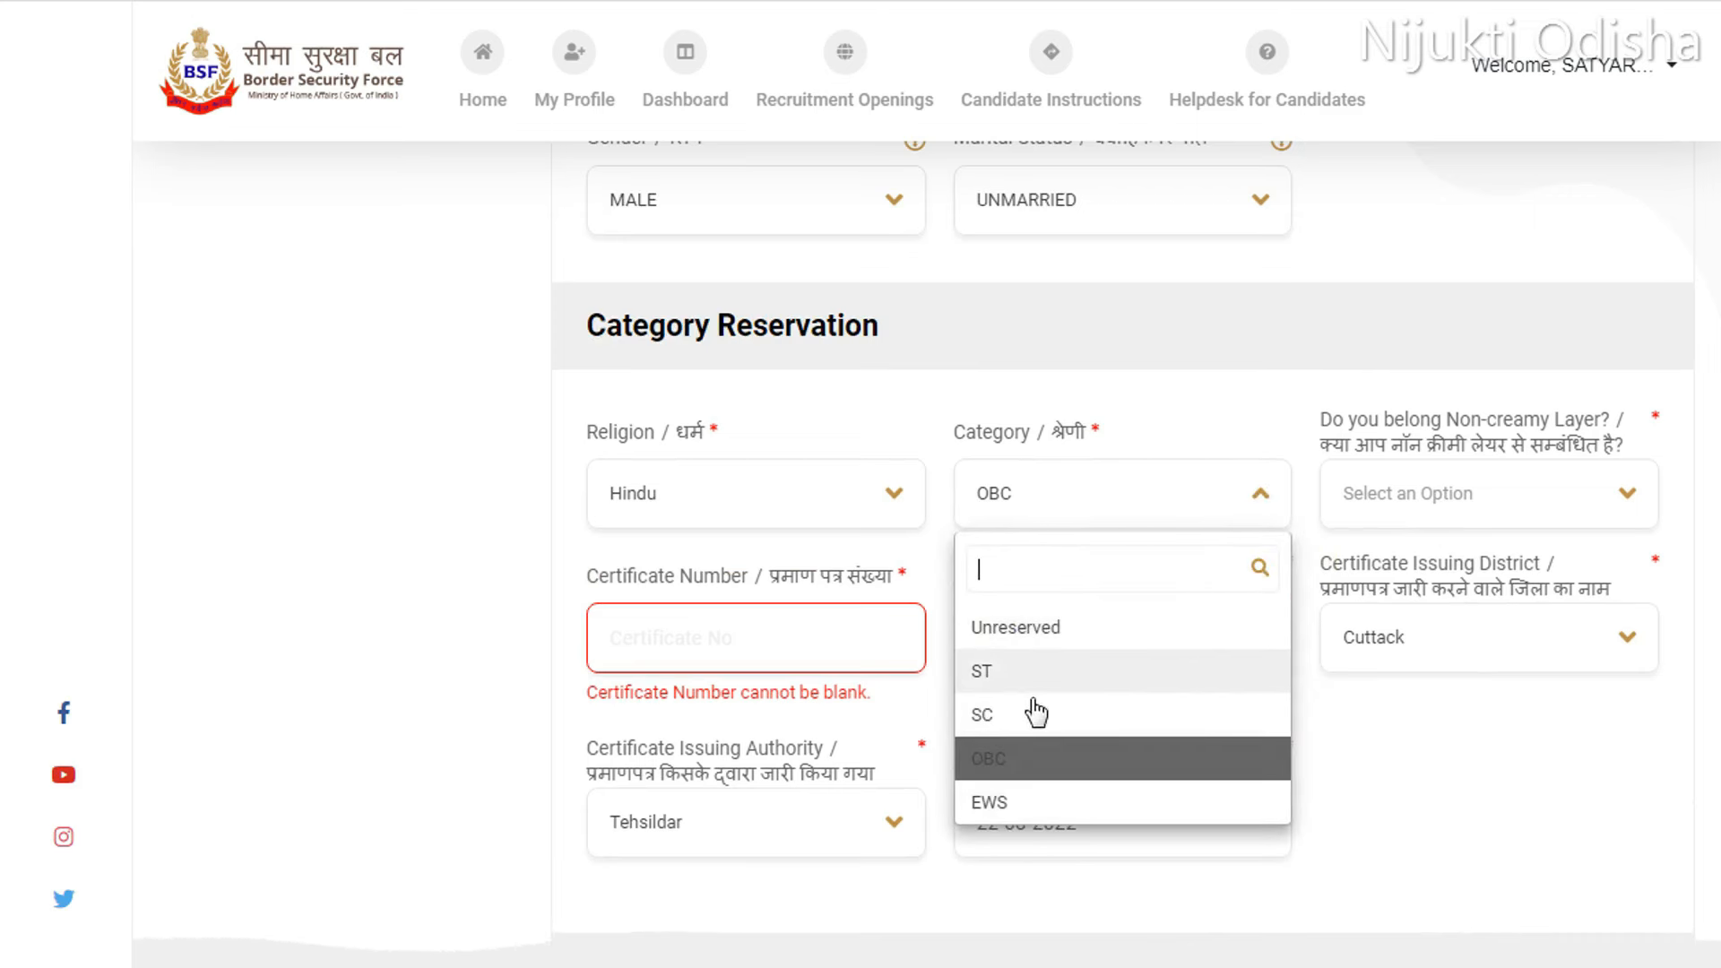
click(1014, 625)
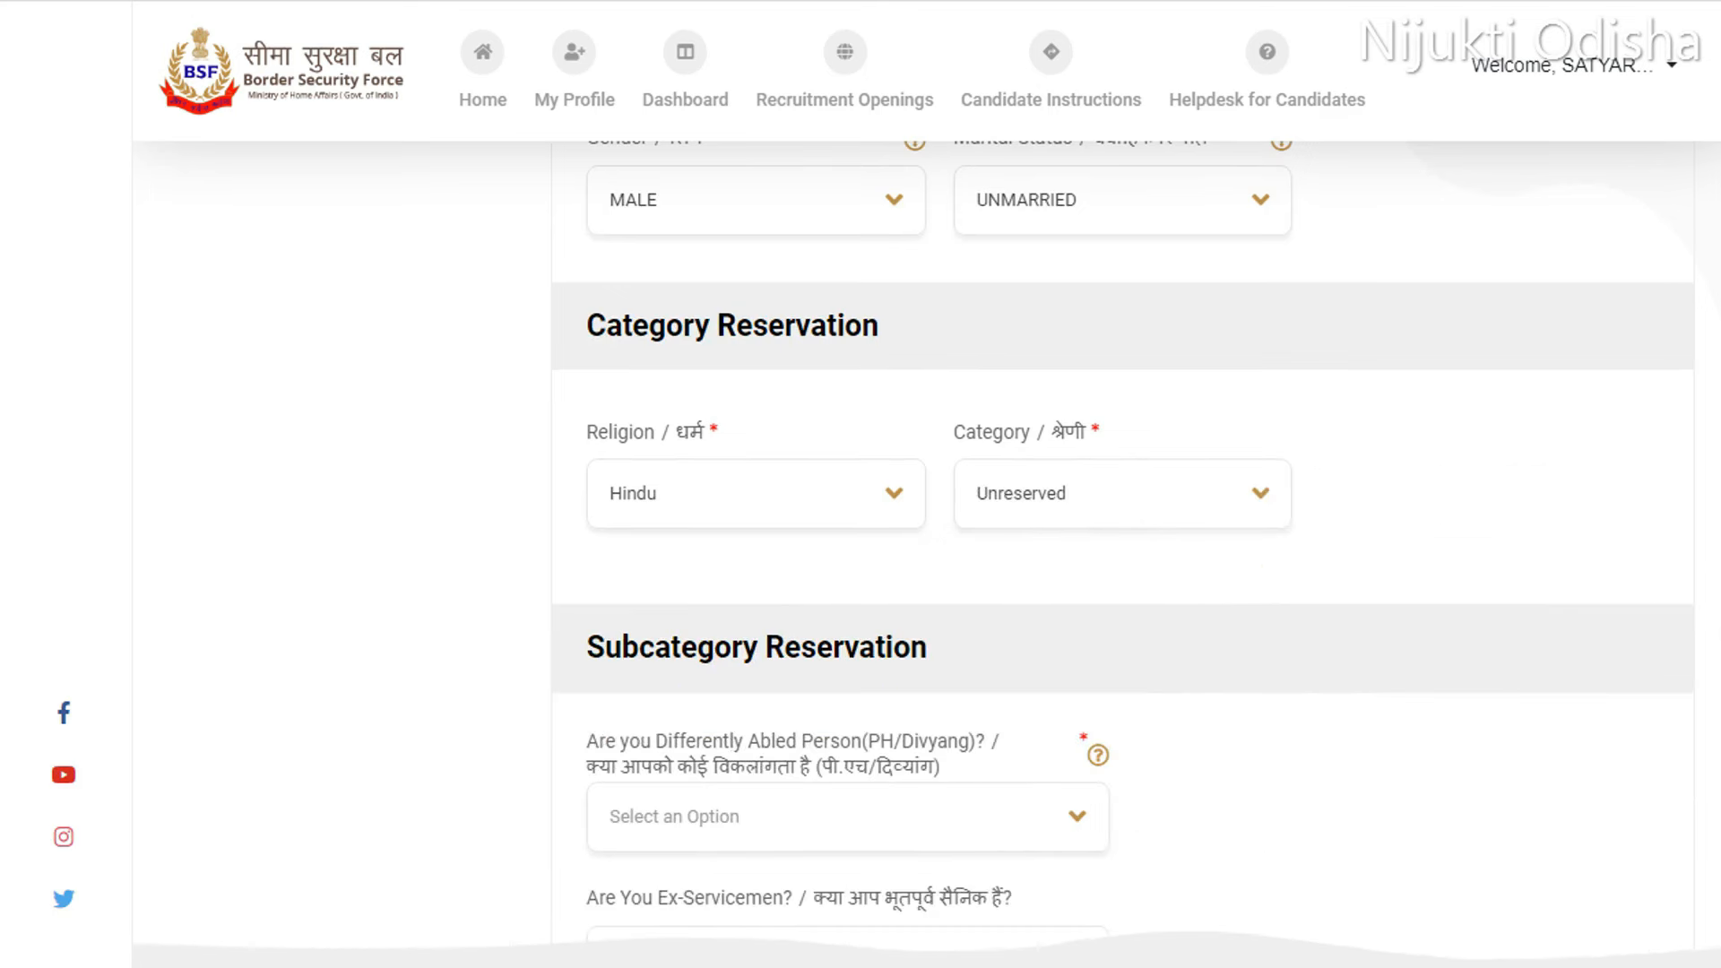
Answer No to the differently abled, ex-servicemen and departmental questions in the Subcategory Reservation section.
scroll(1123, 554, down, 4)
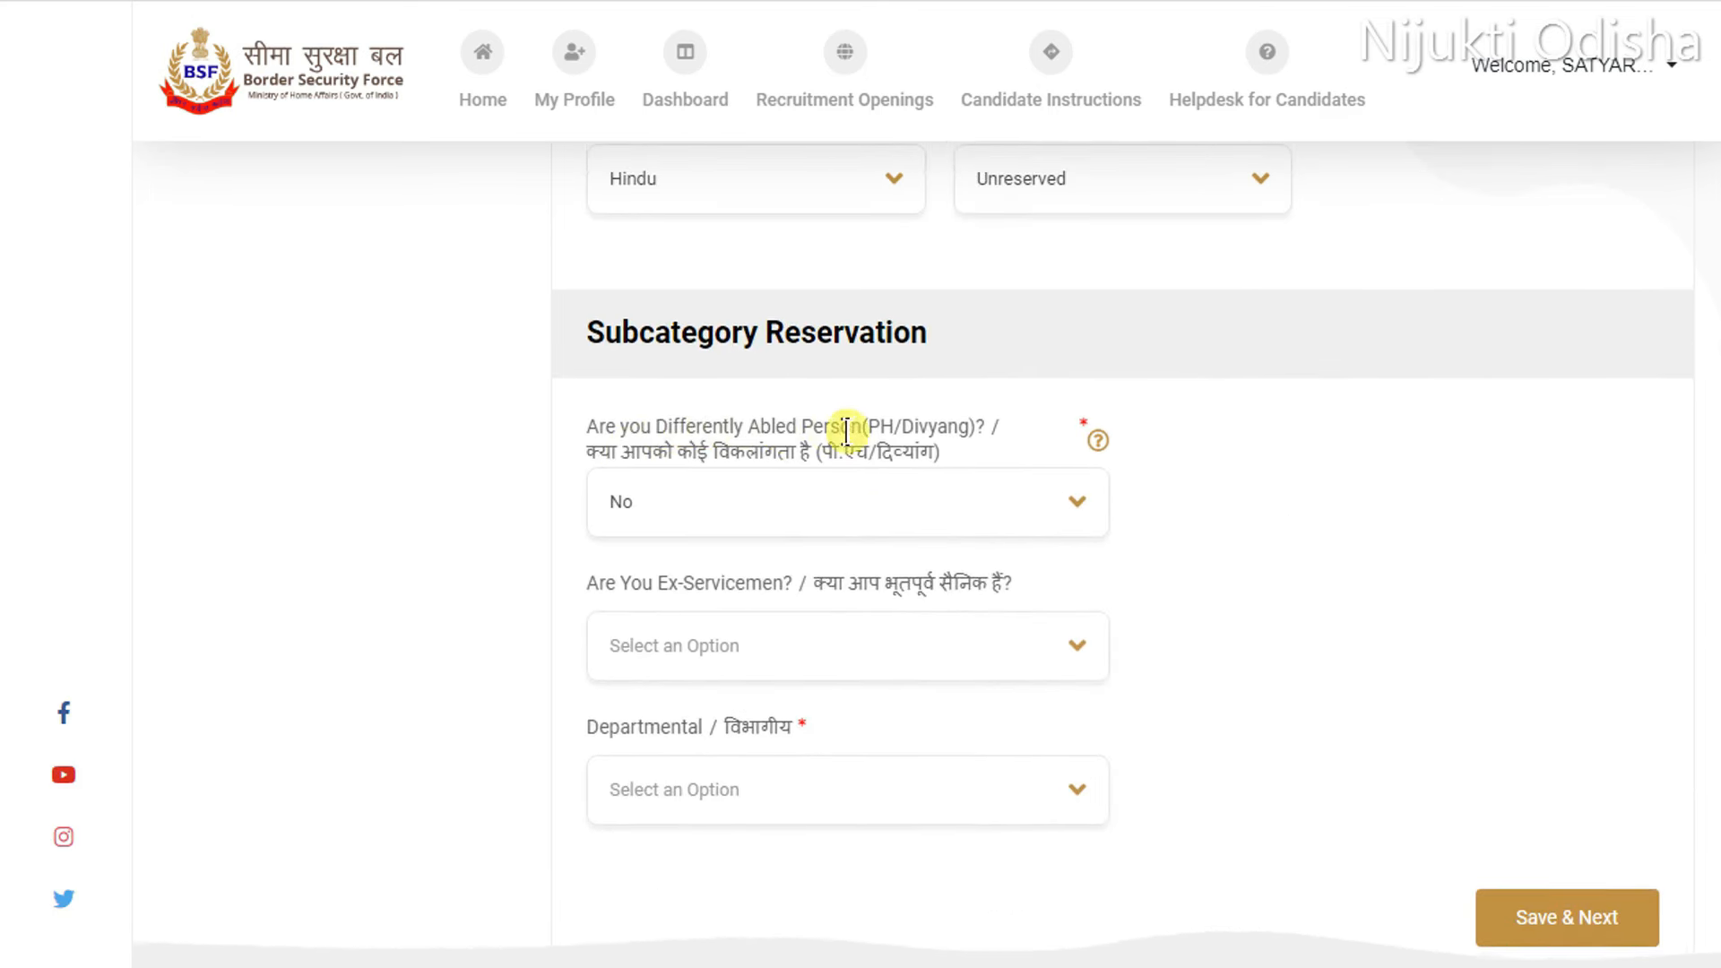
click(960, 524)
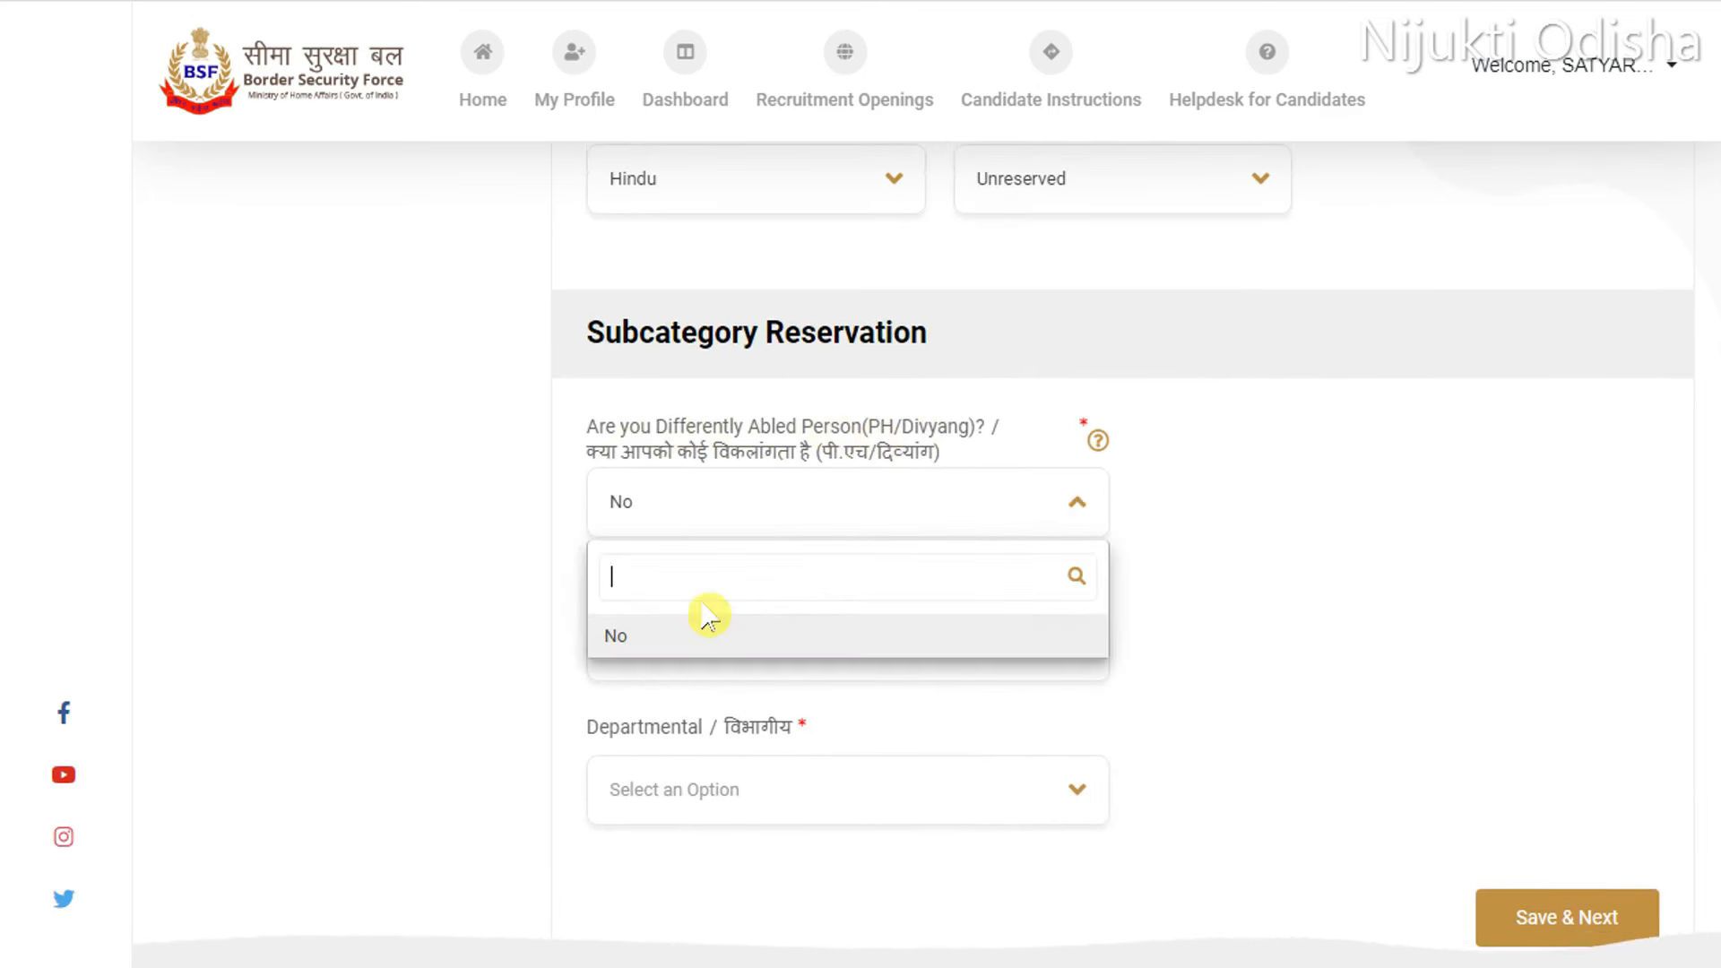
click(673, 636)
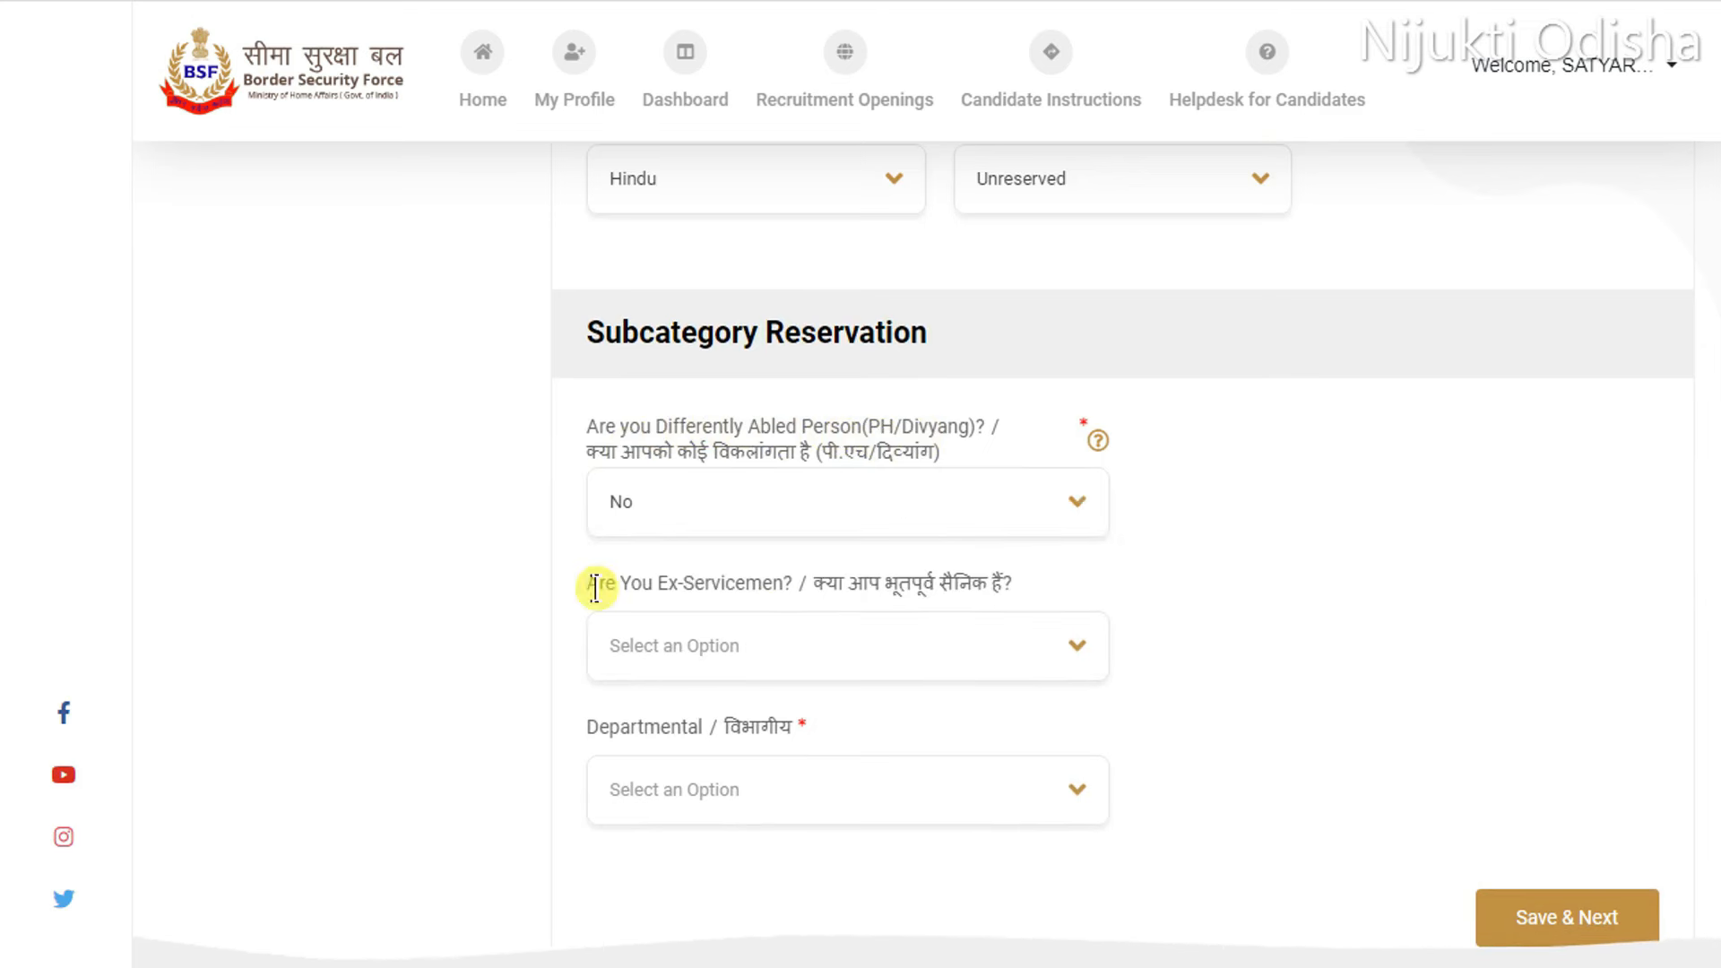
click(874, 657)
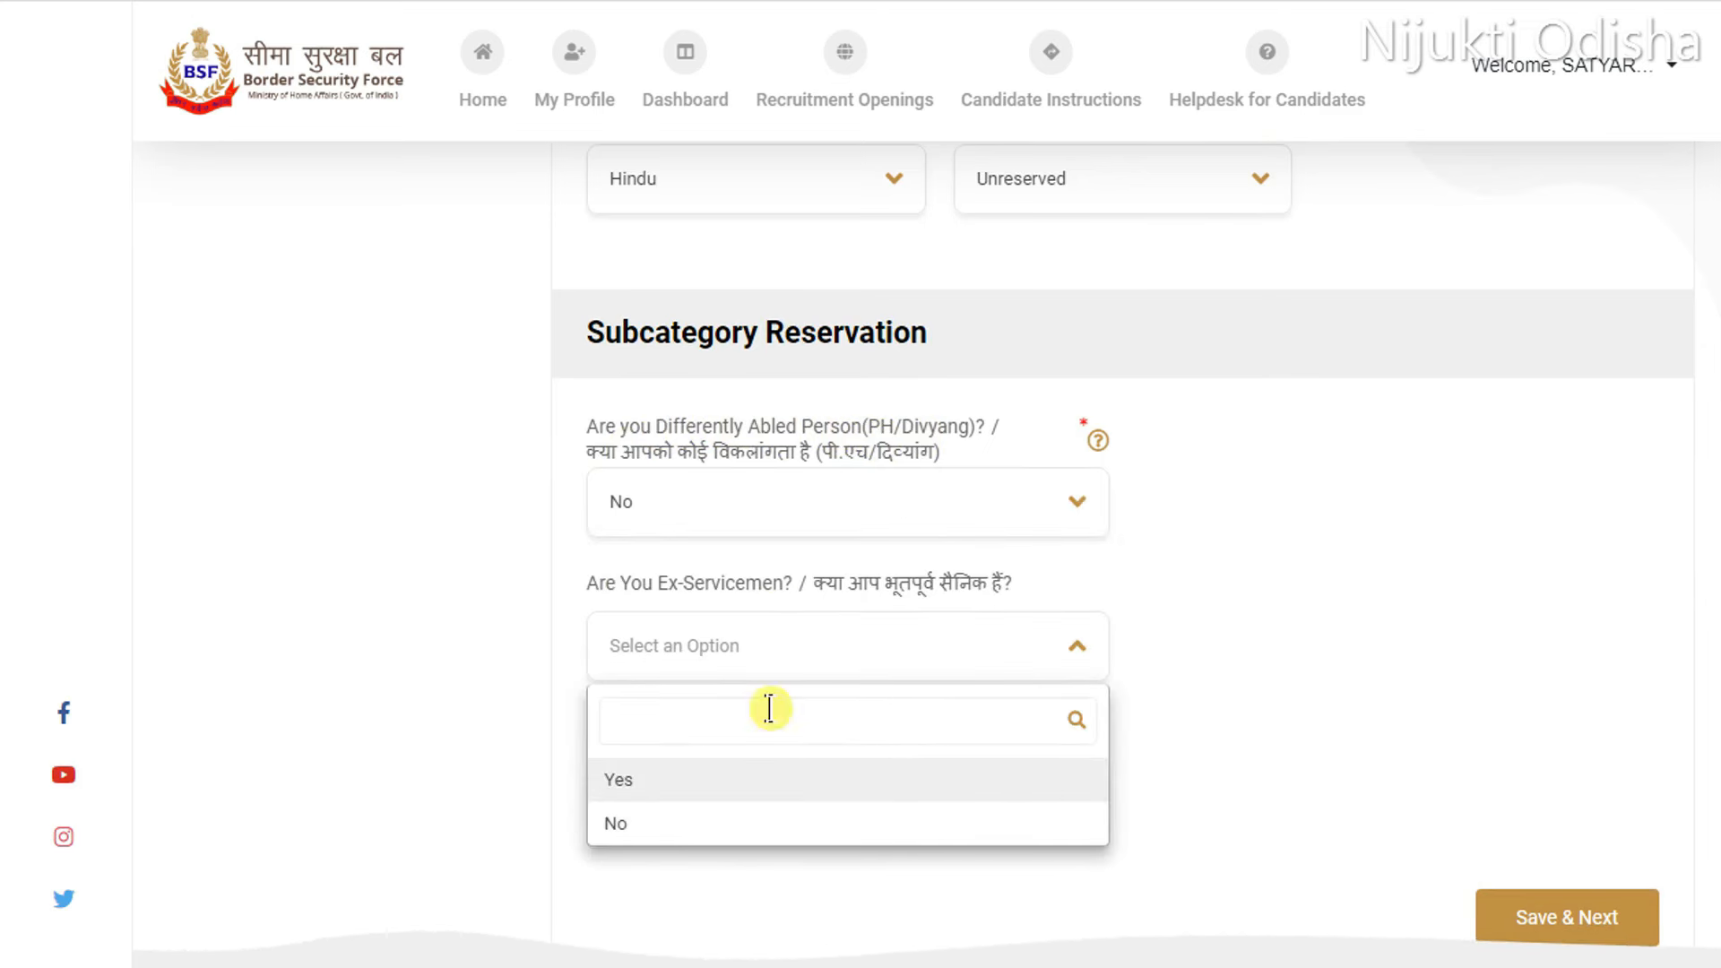
click(627, 823)
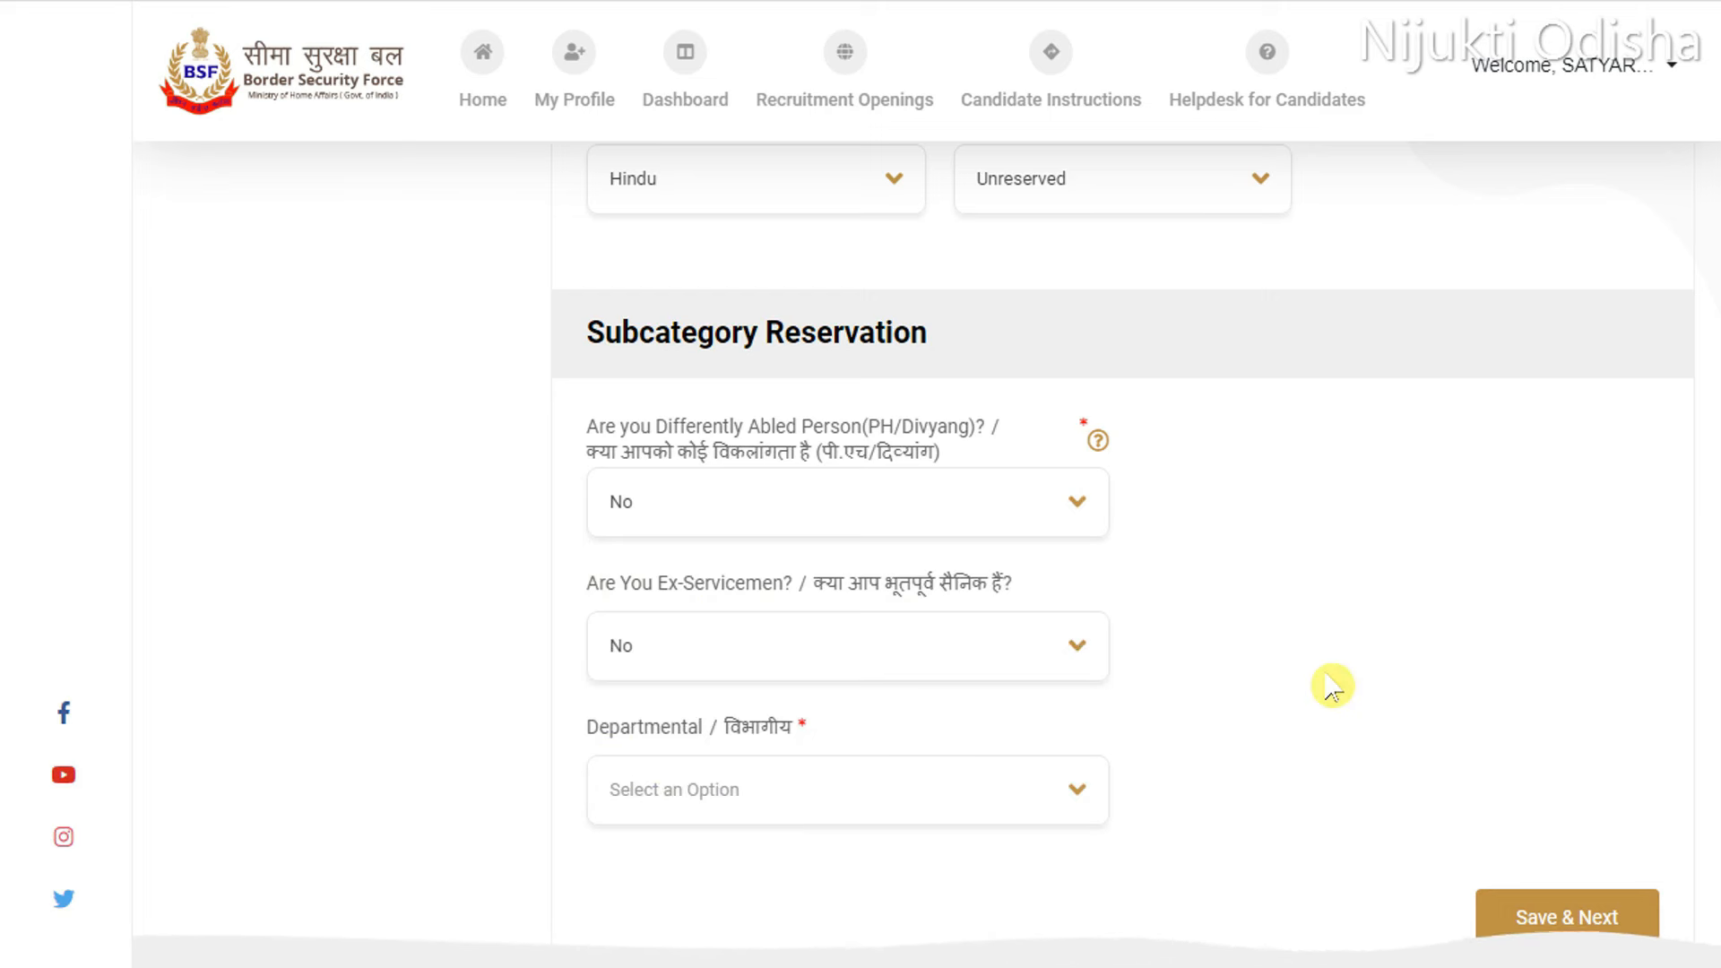
scroll(1332, 686, down, 2)
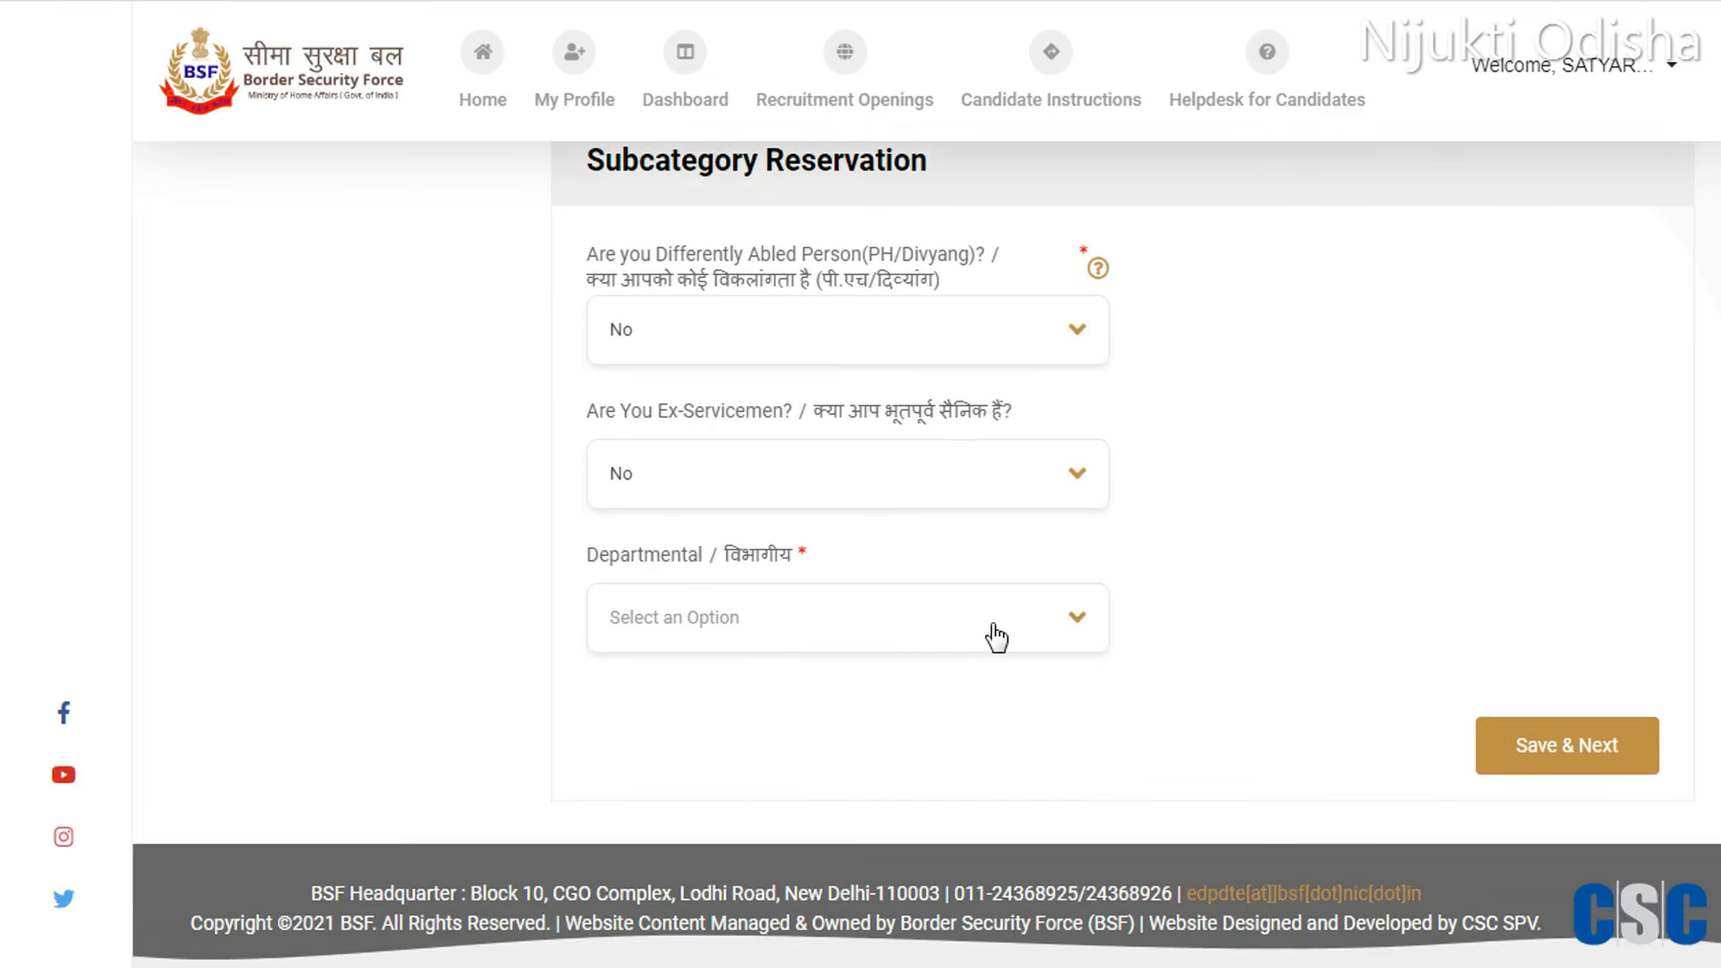
click(956, 639)
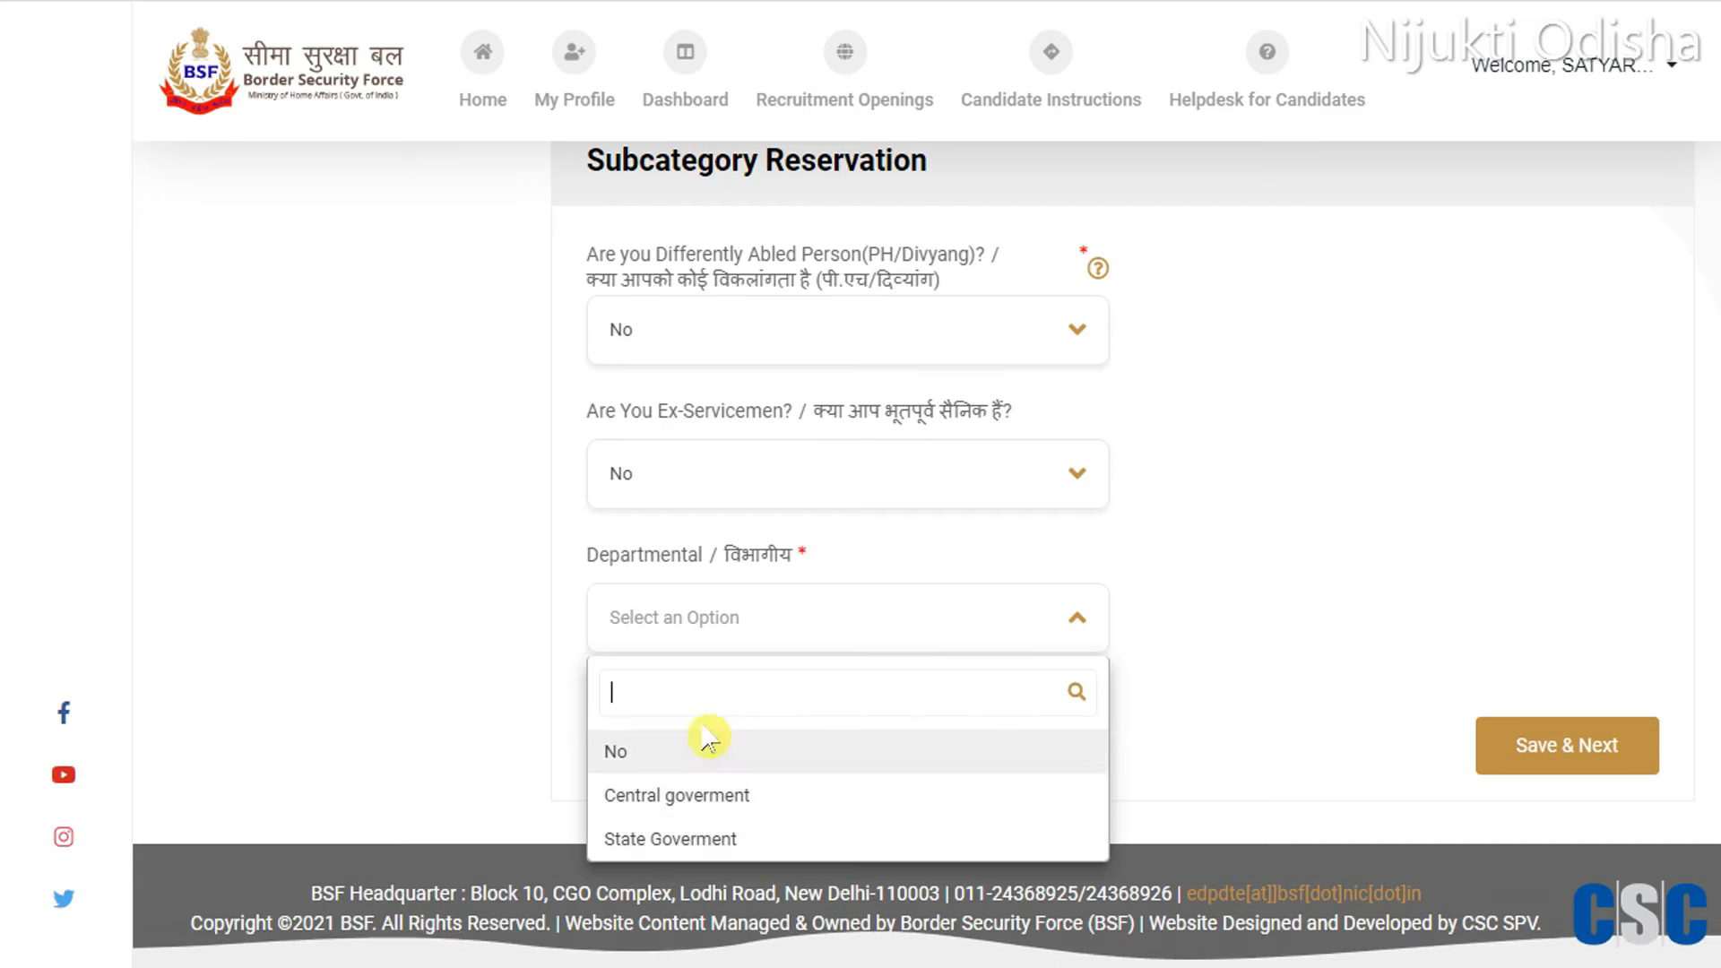
click(642, 760)
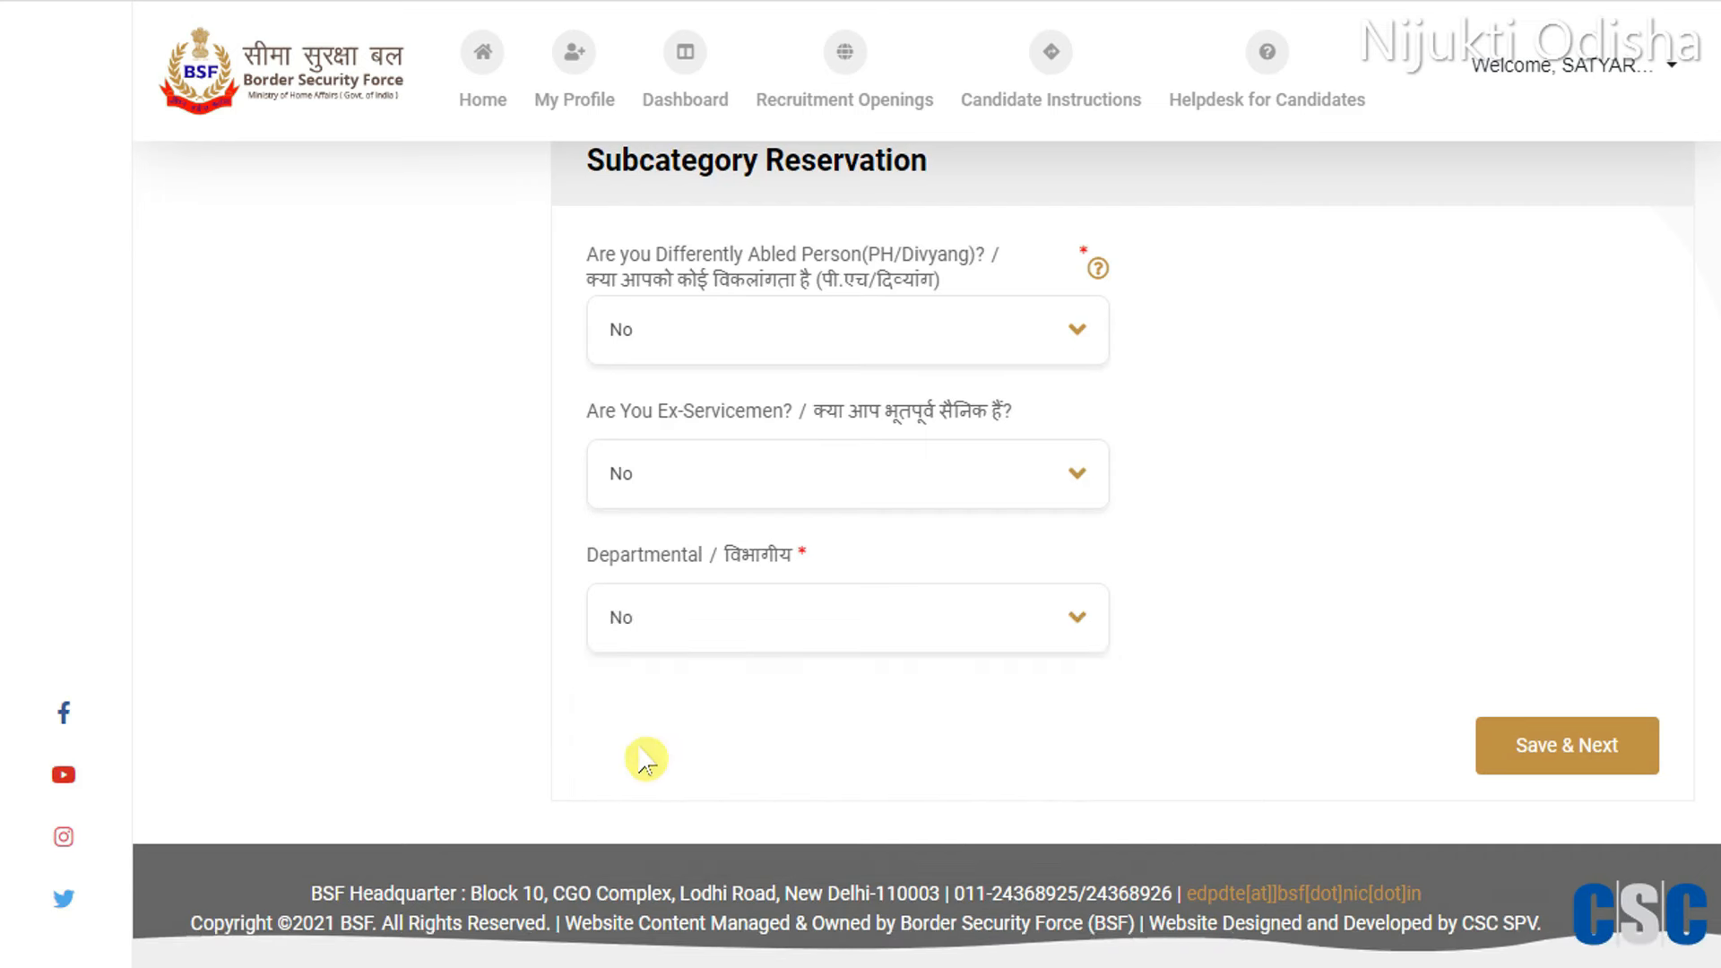
Save the personal information, proceed to the address details and dismiss the notification.
click(1565, 762)
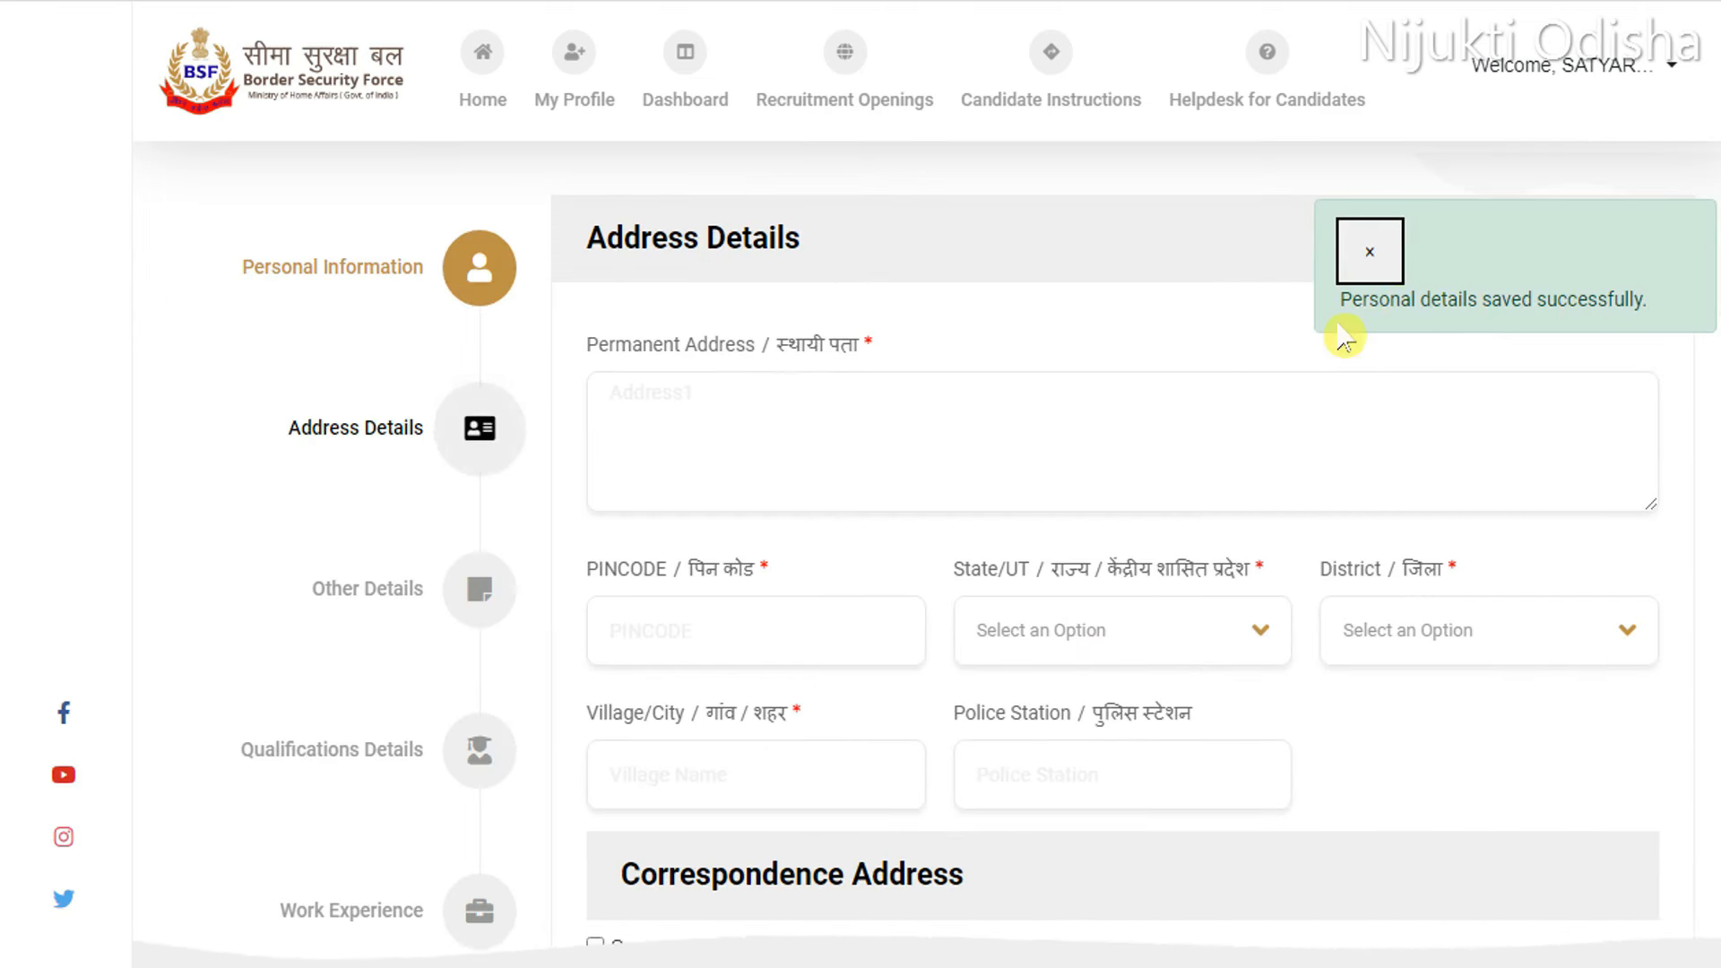
click(1369, 260)
click(1467, 384)
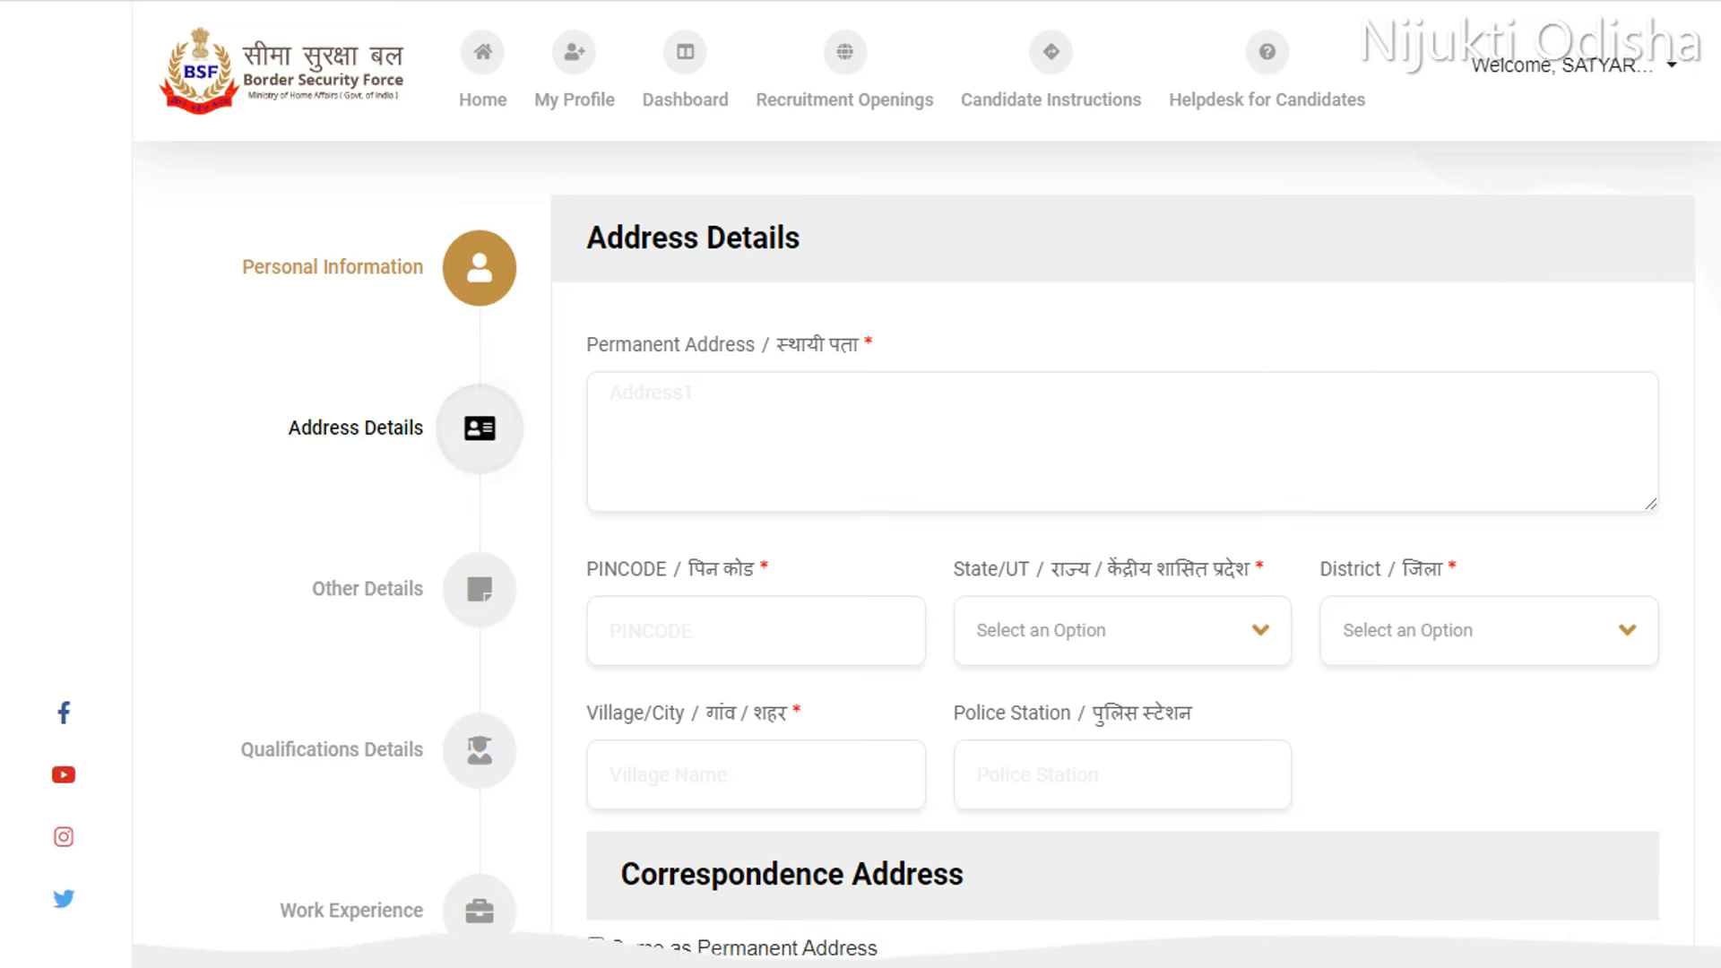
Set the permanent address's state to ORISSA and its district to Cuttack.
scroll(801, 327, down, 1)
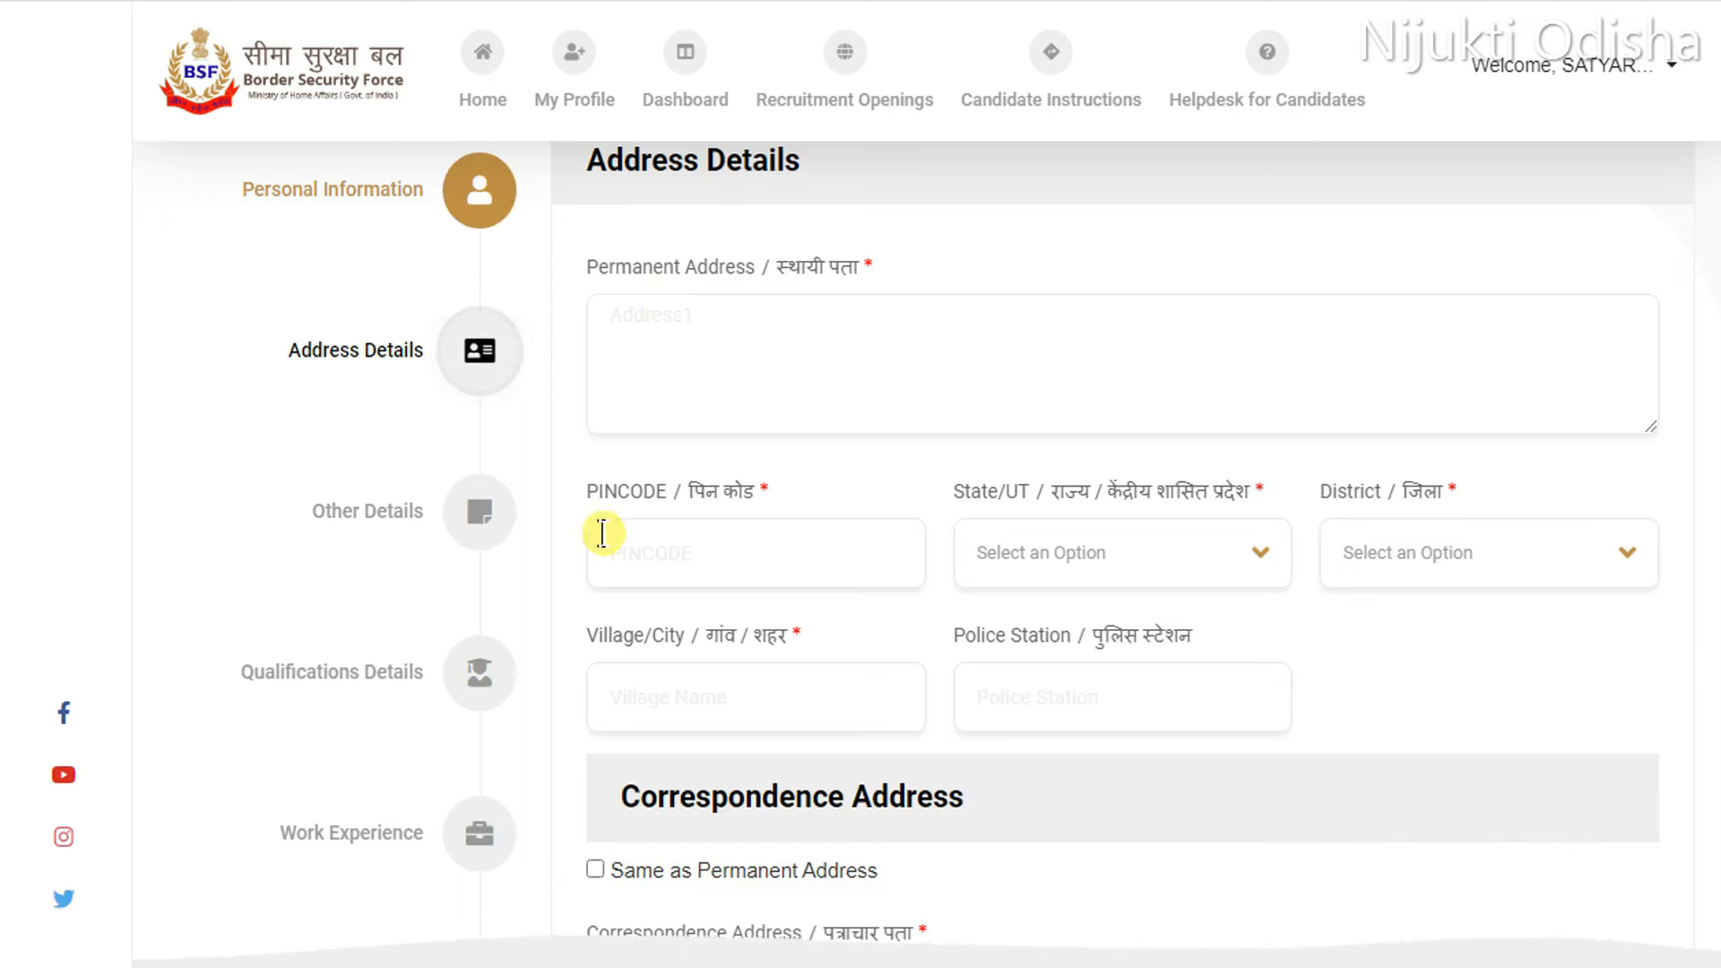
click(1130, 560)
drag(1295, 708, 1302, 906)
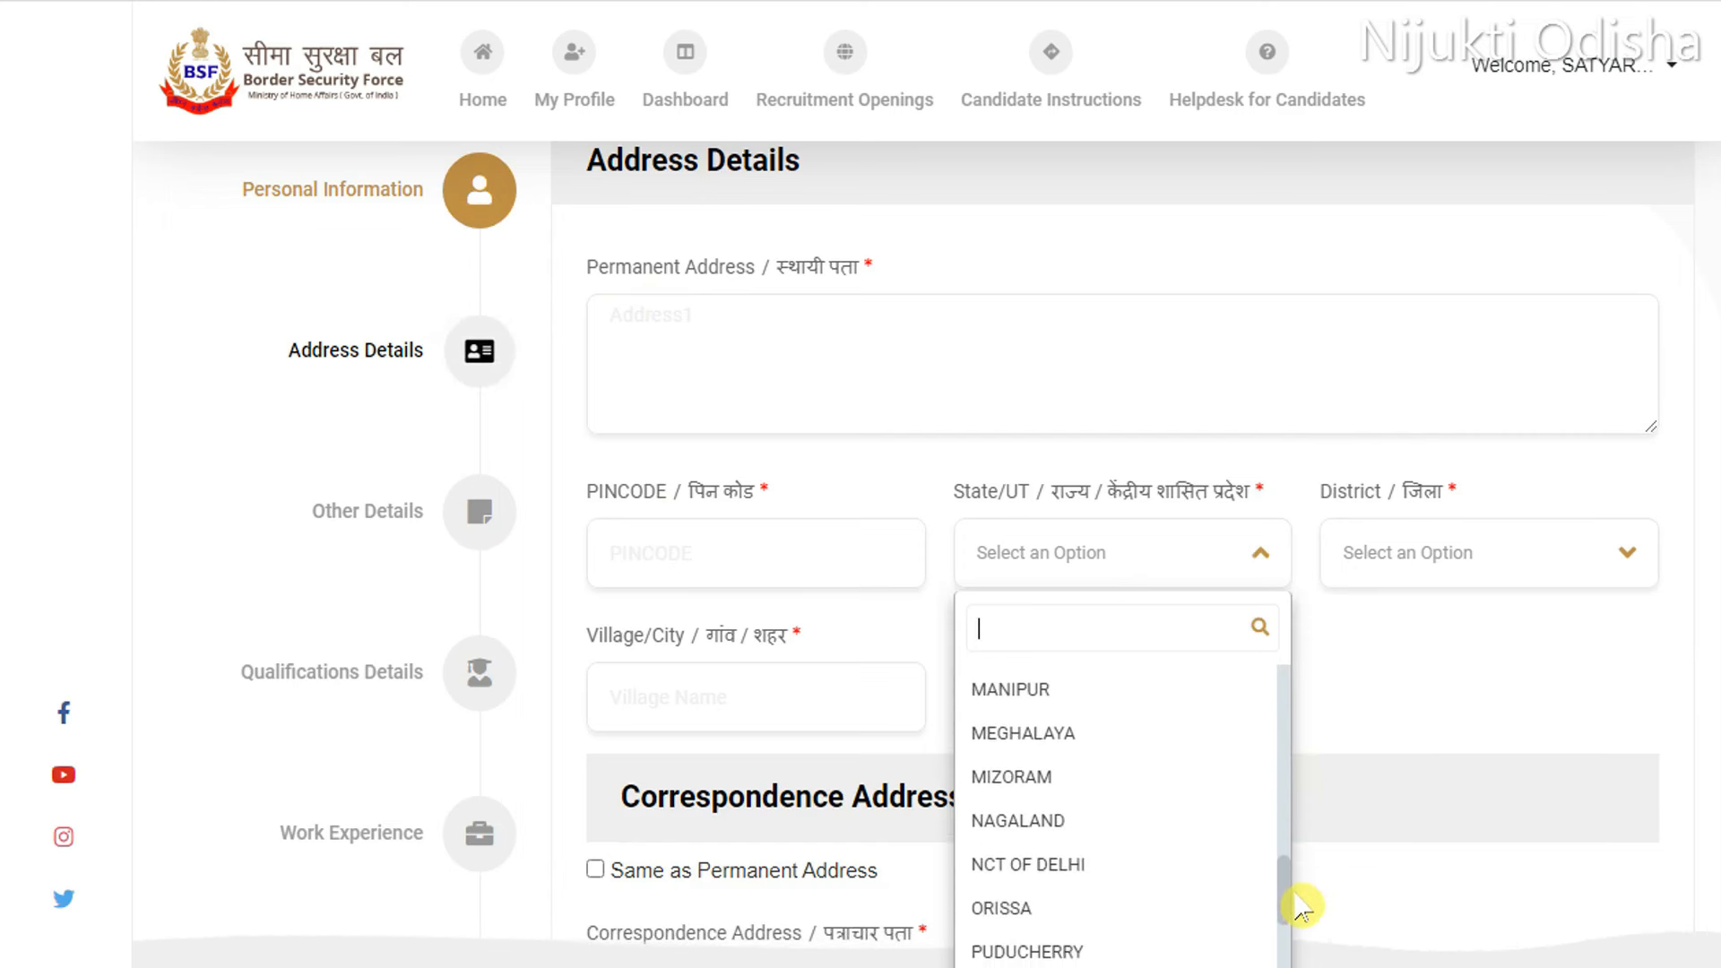
click(1062, 913)
click(1488, 570)
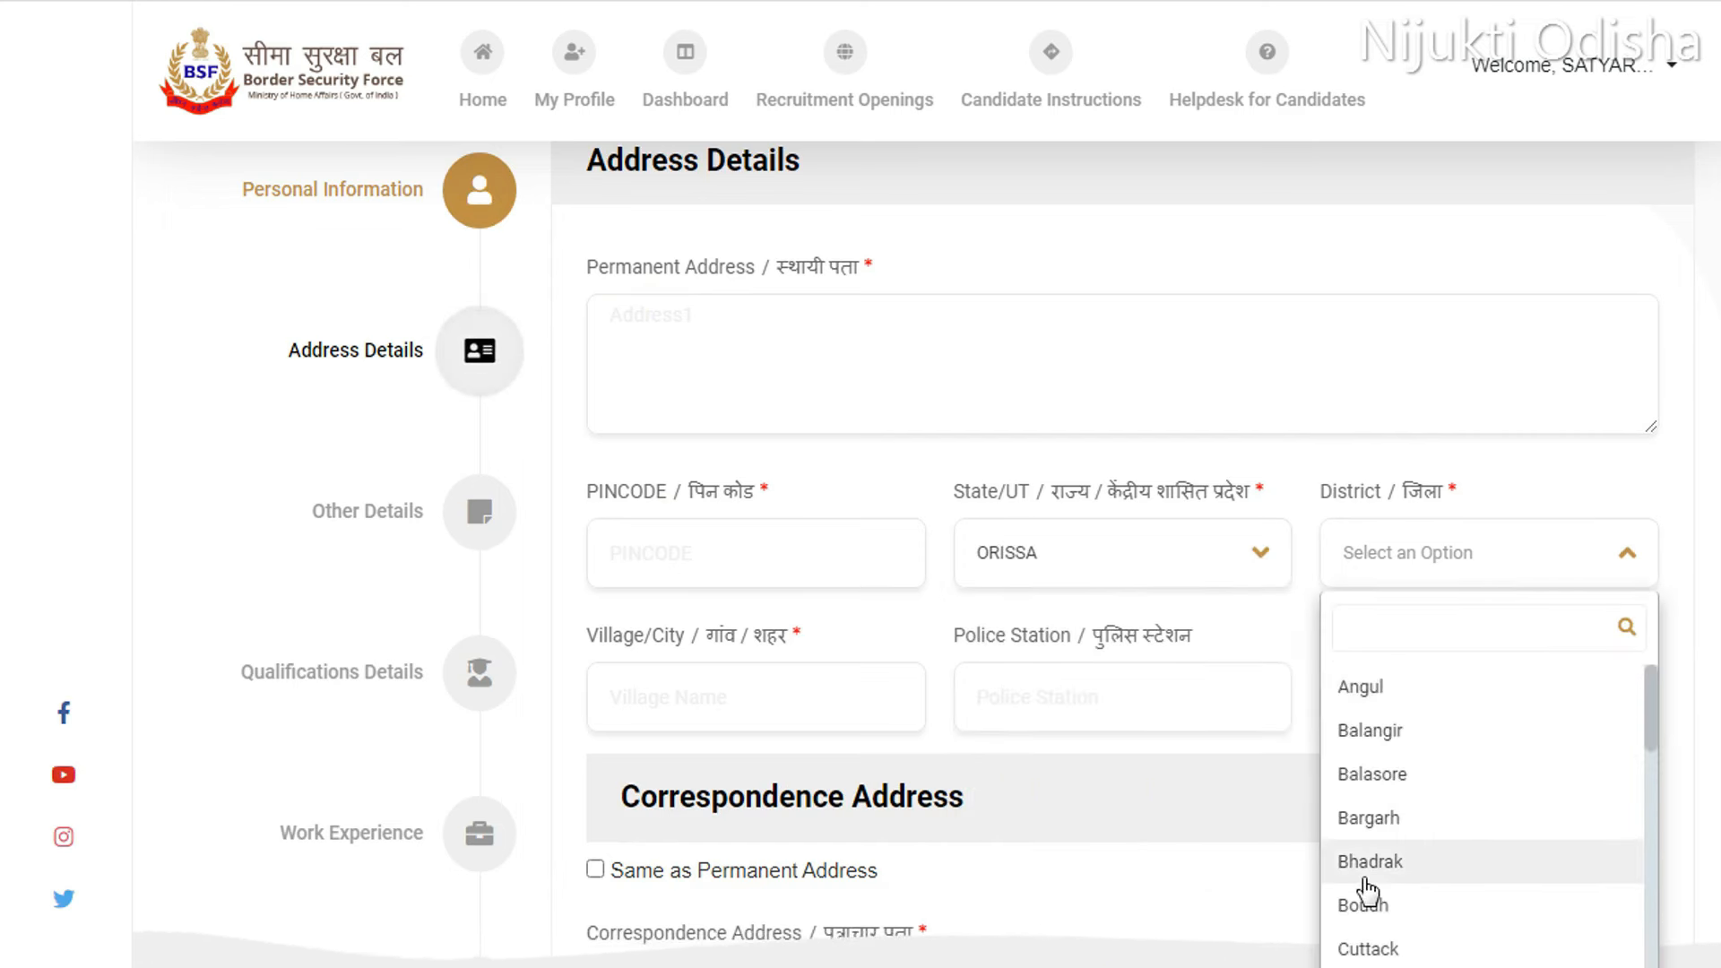
click(1363, 943)
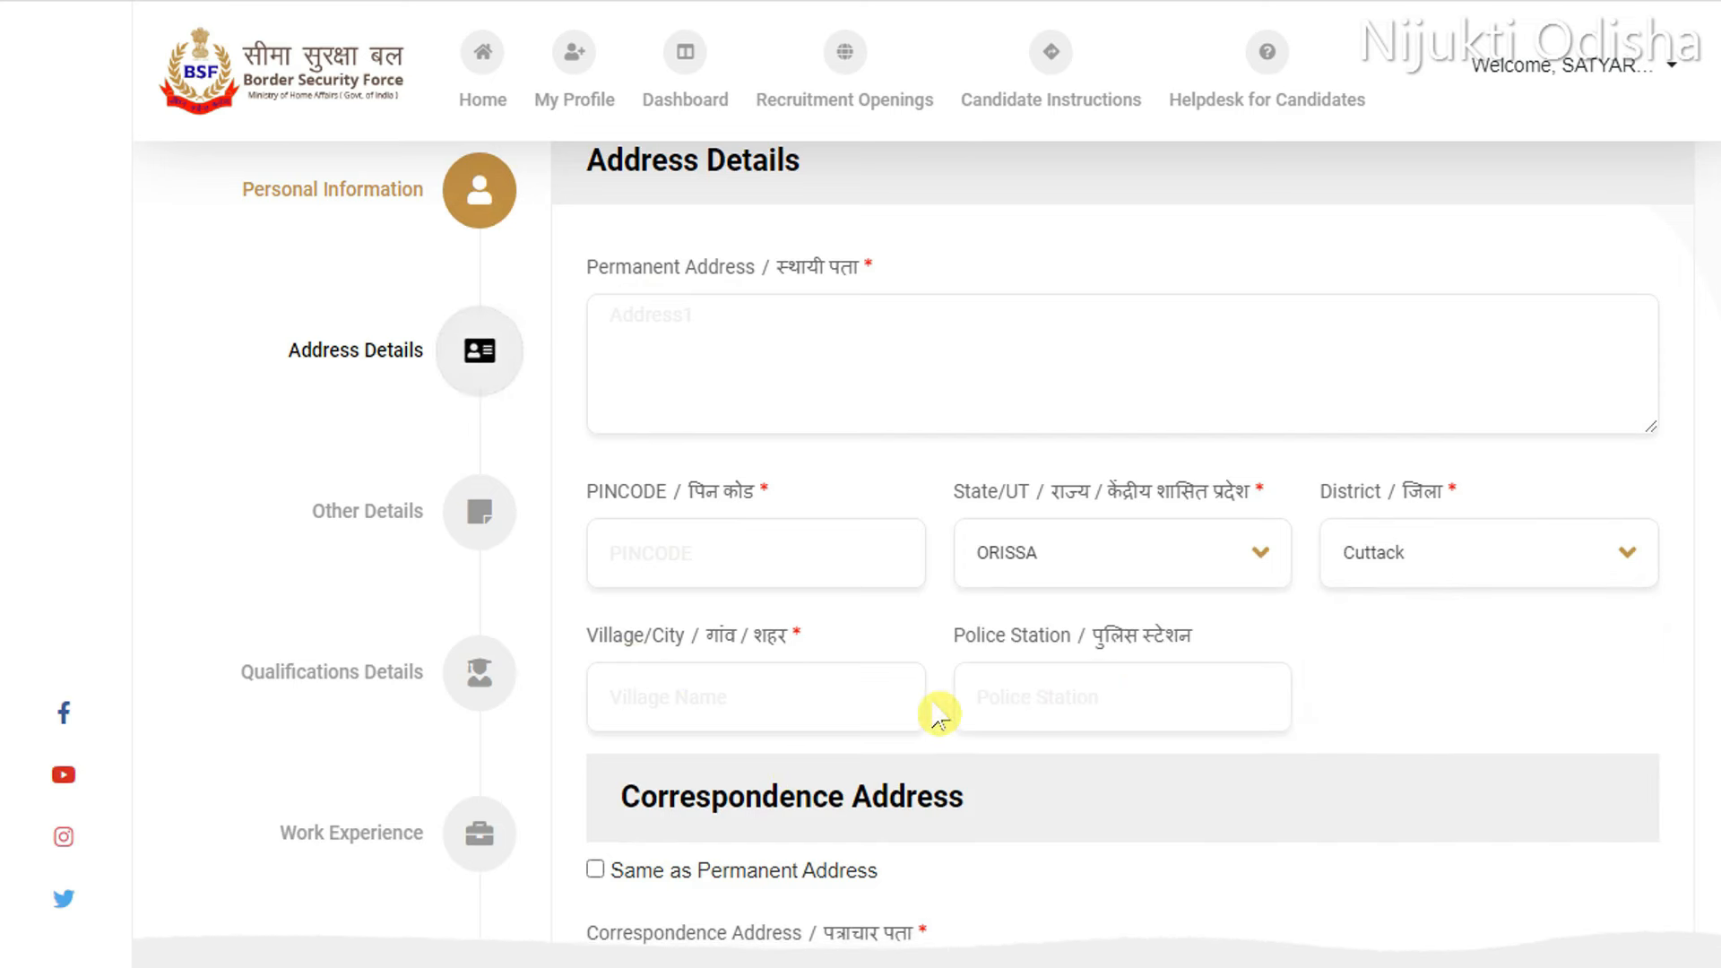
Review the permanent and correspondence address fields, save the address details and dismiss the notification.
scroll(1644, 395, down, 2)
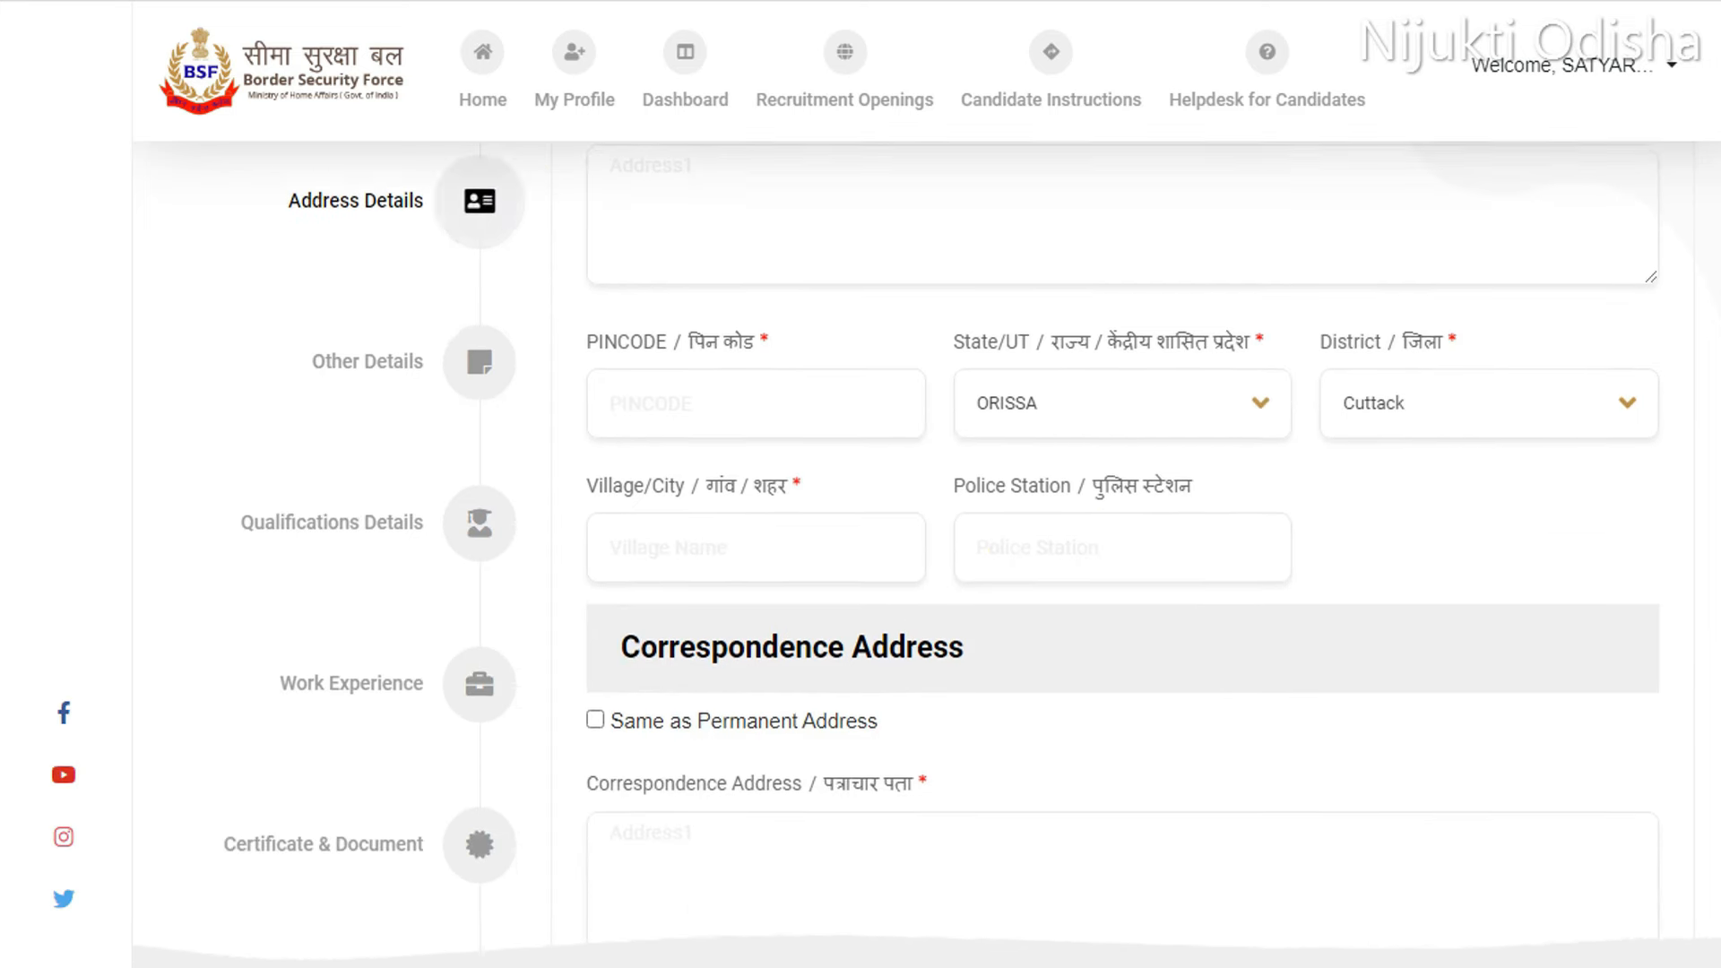
scroll(1644, 395, up, 2)
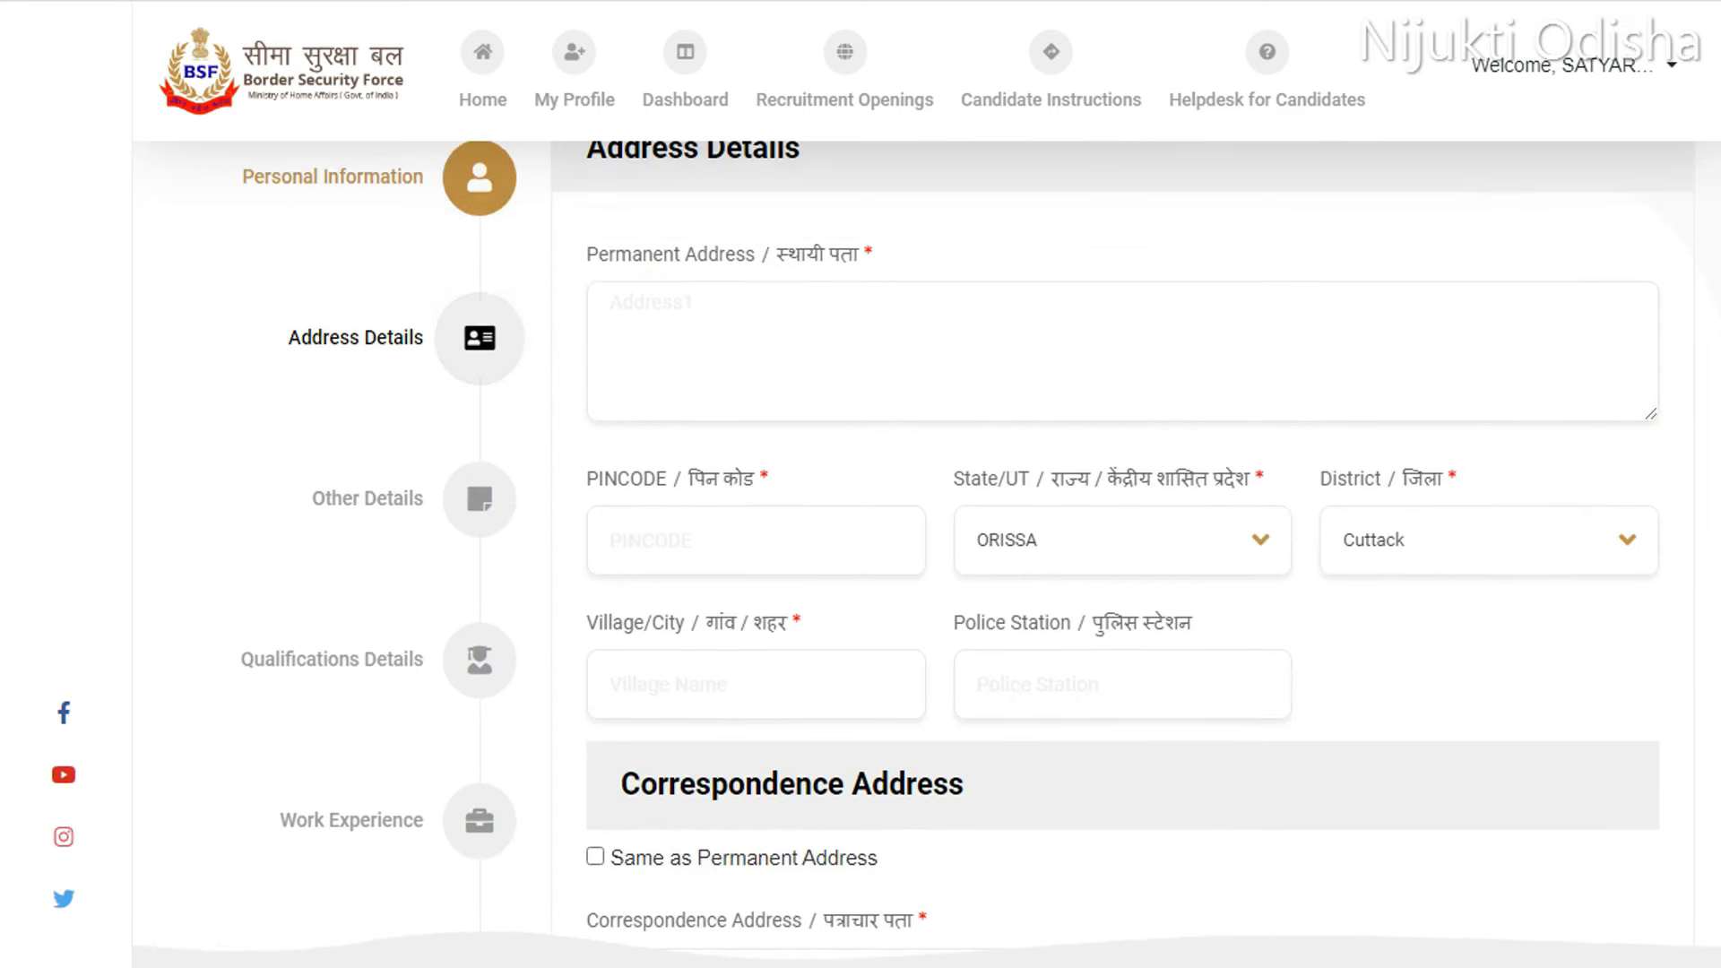
scroll(788, 537, down, 3)
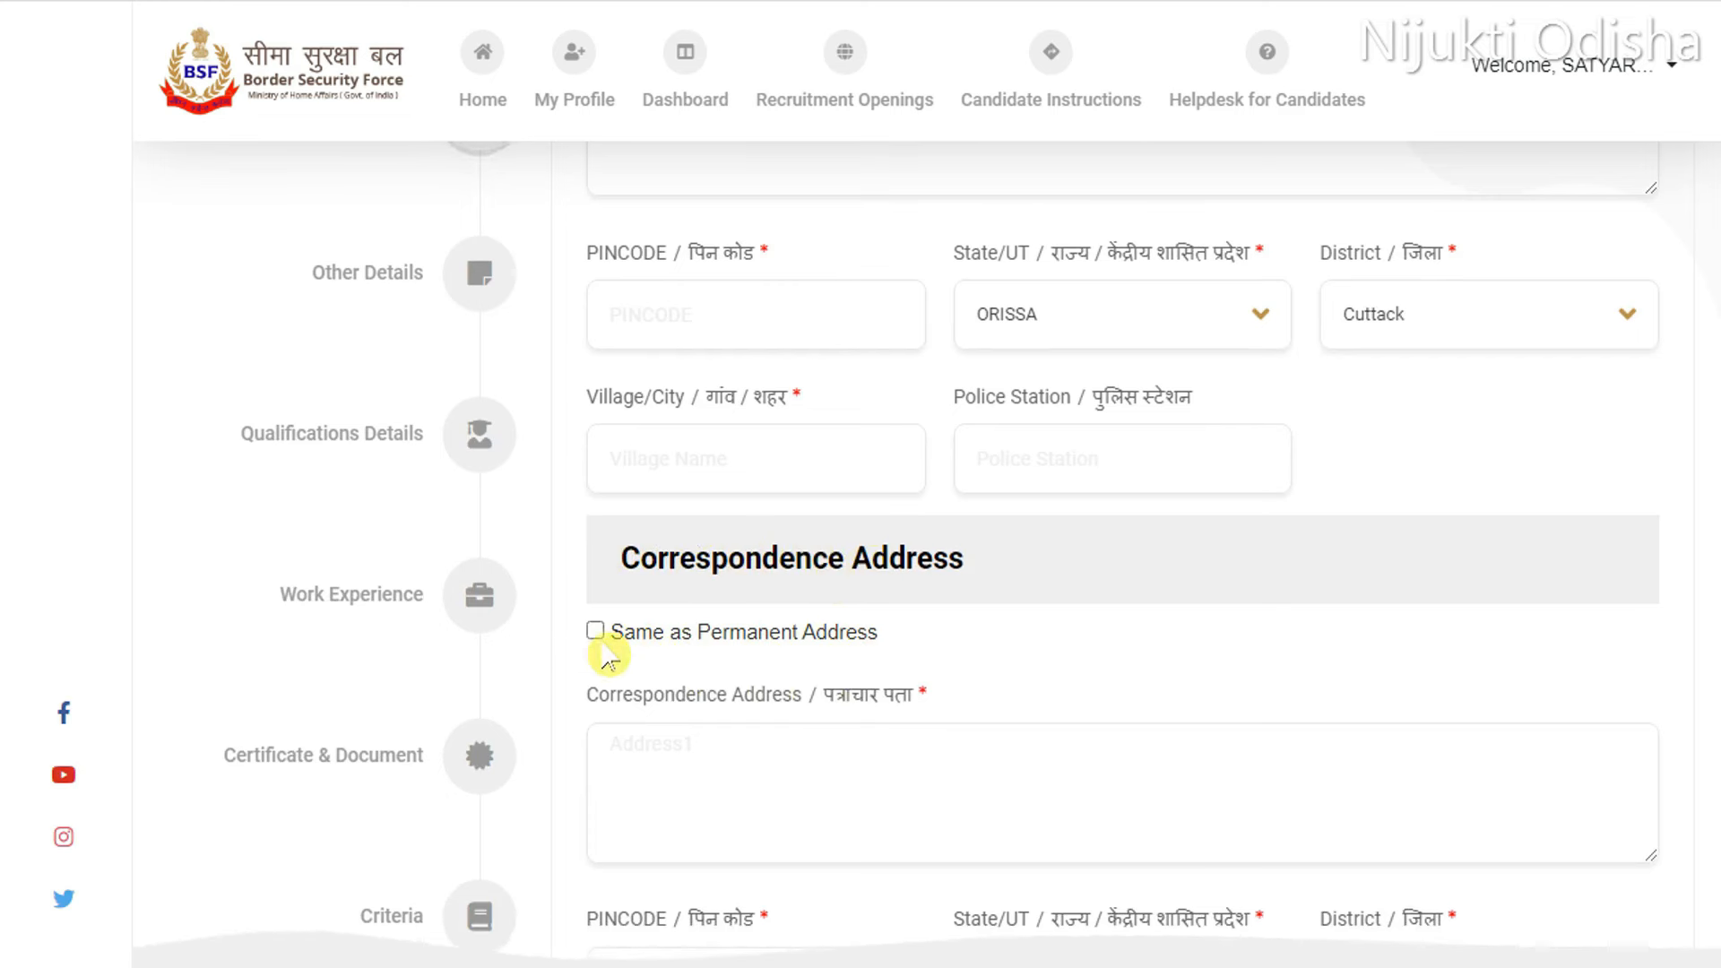
scroll(944, 699, down, 3)
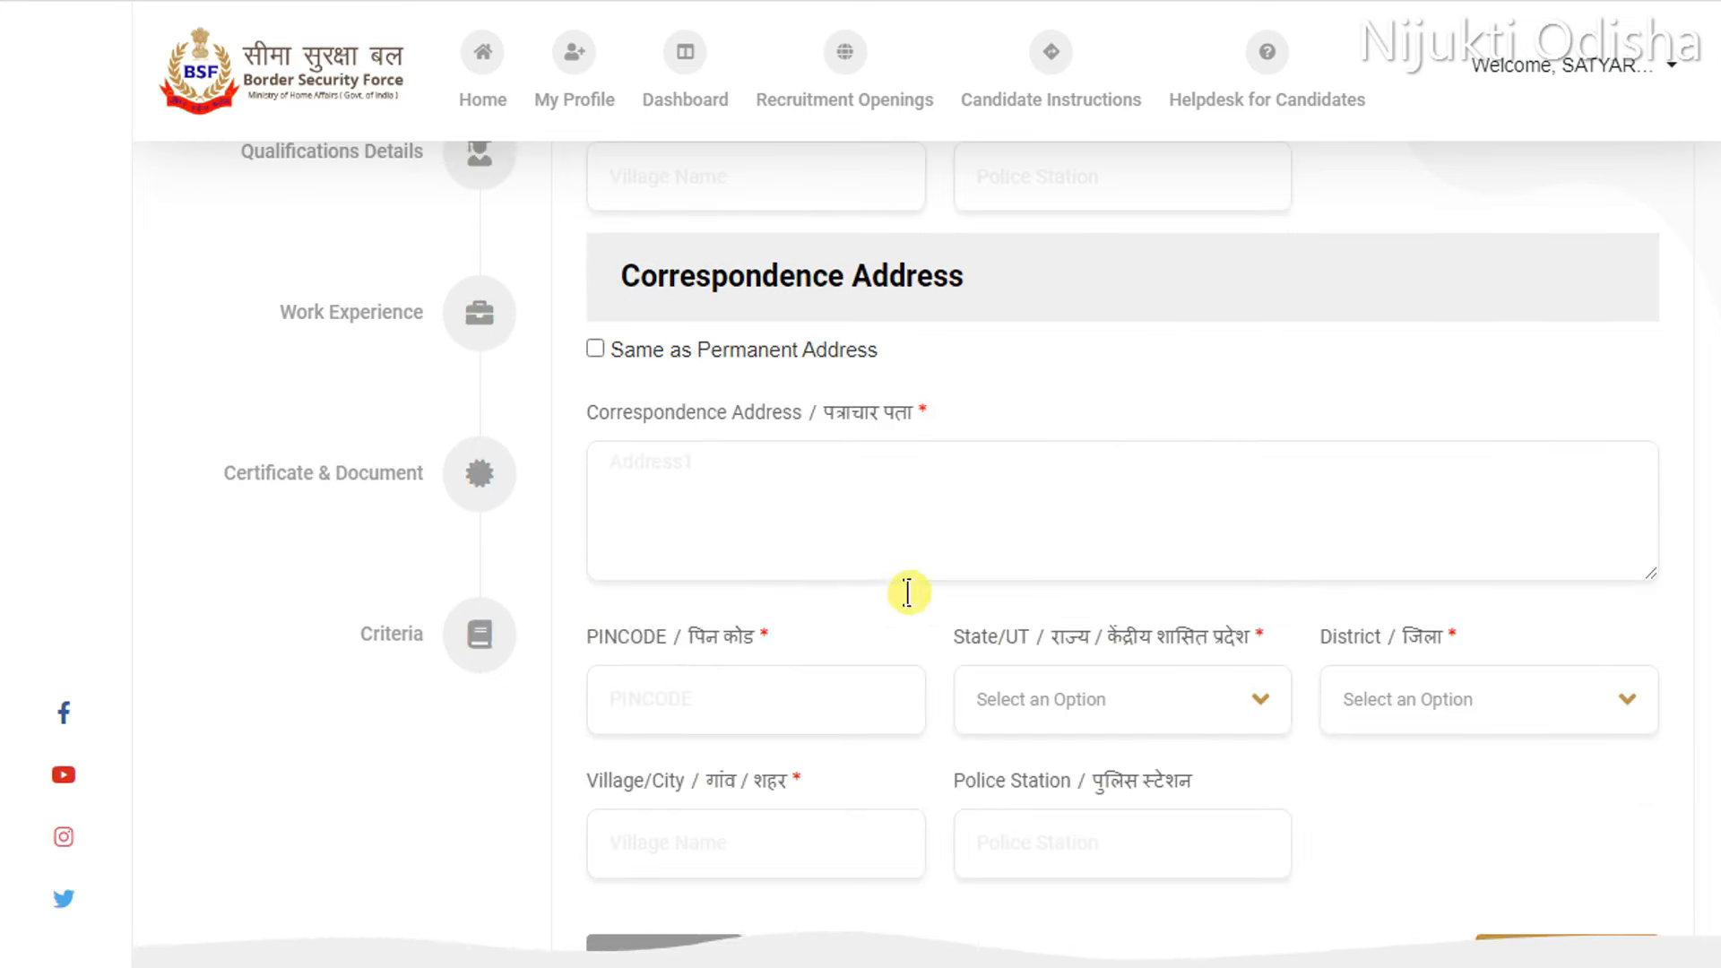
scroll(1267, 609, down, 2)
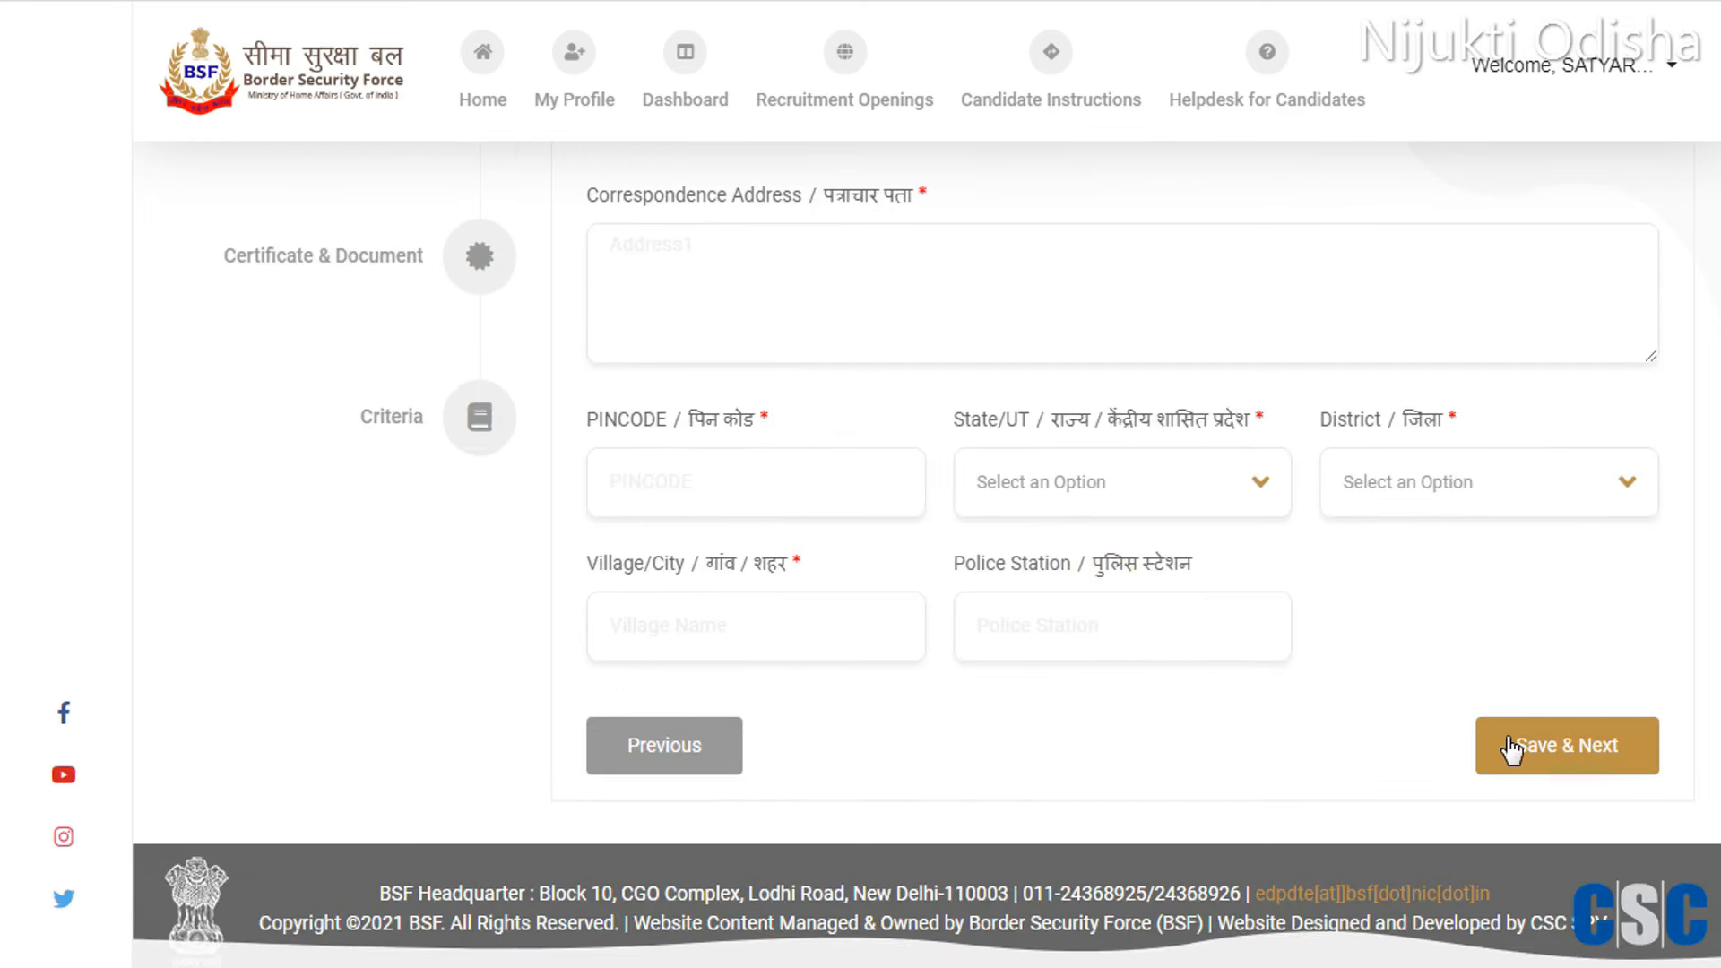
click(1592, 763)
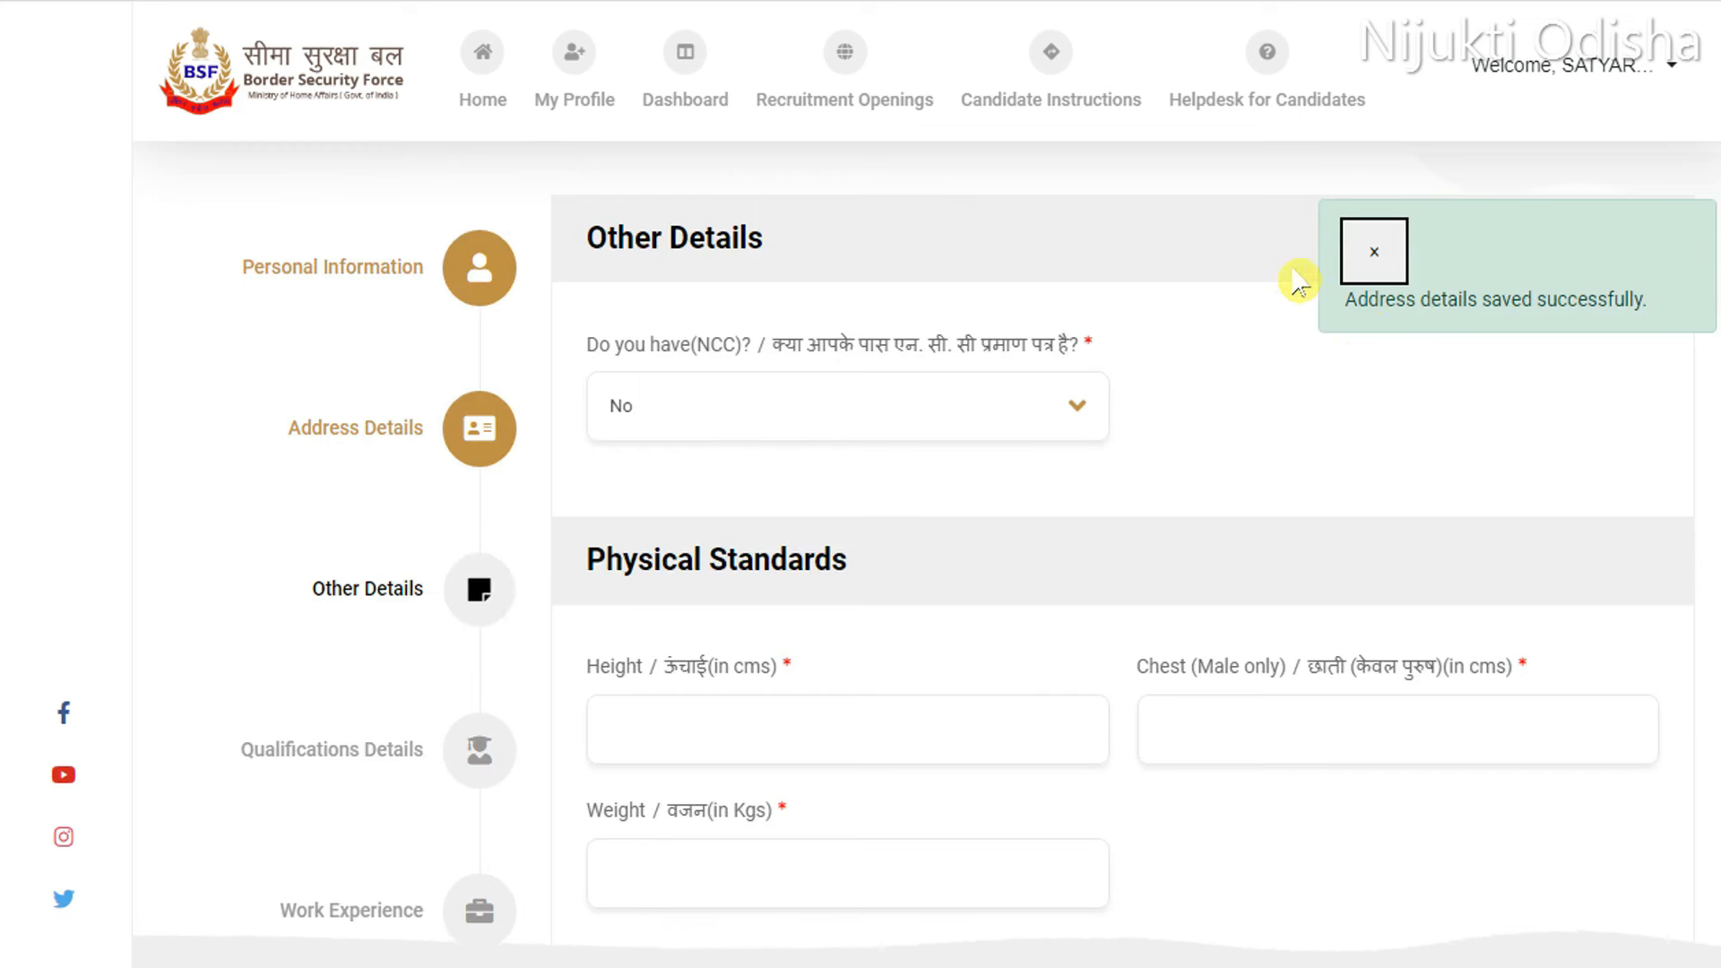
click(1377, 260)
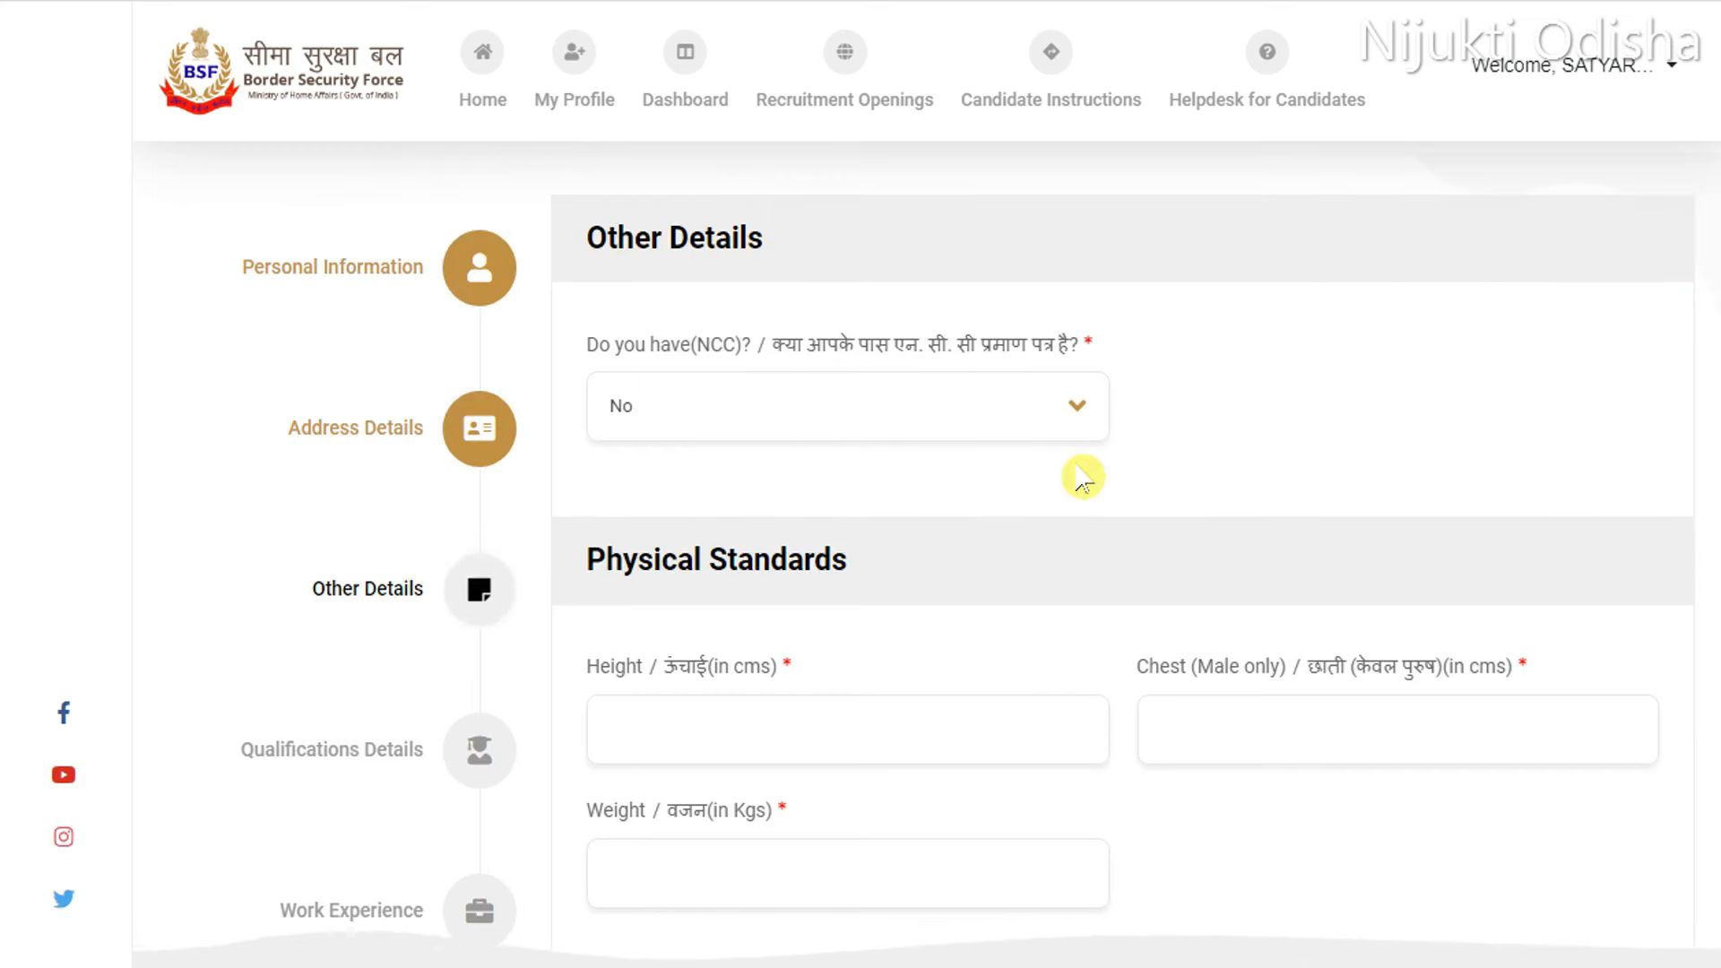
Answer Yes to the NCC question and view the options for the NCC A Certificate.
click(985, 406)
click(664, 556)
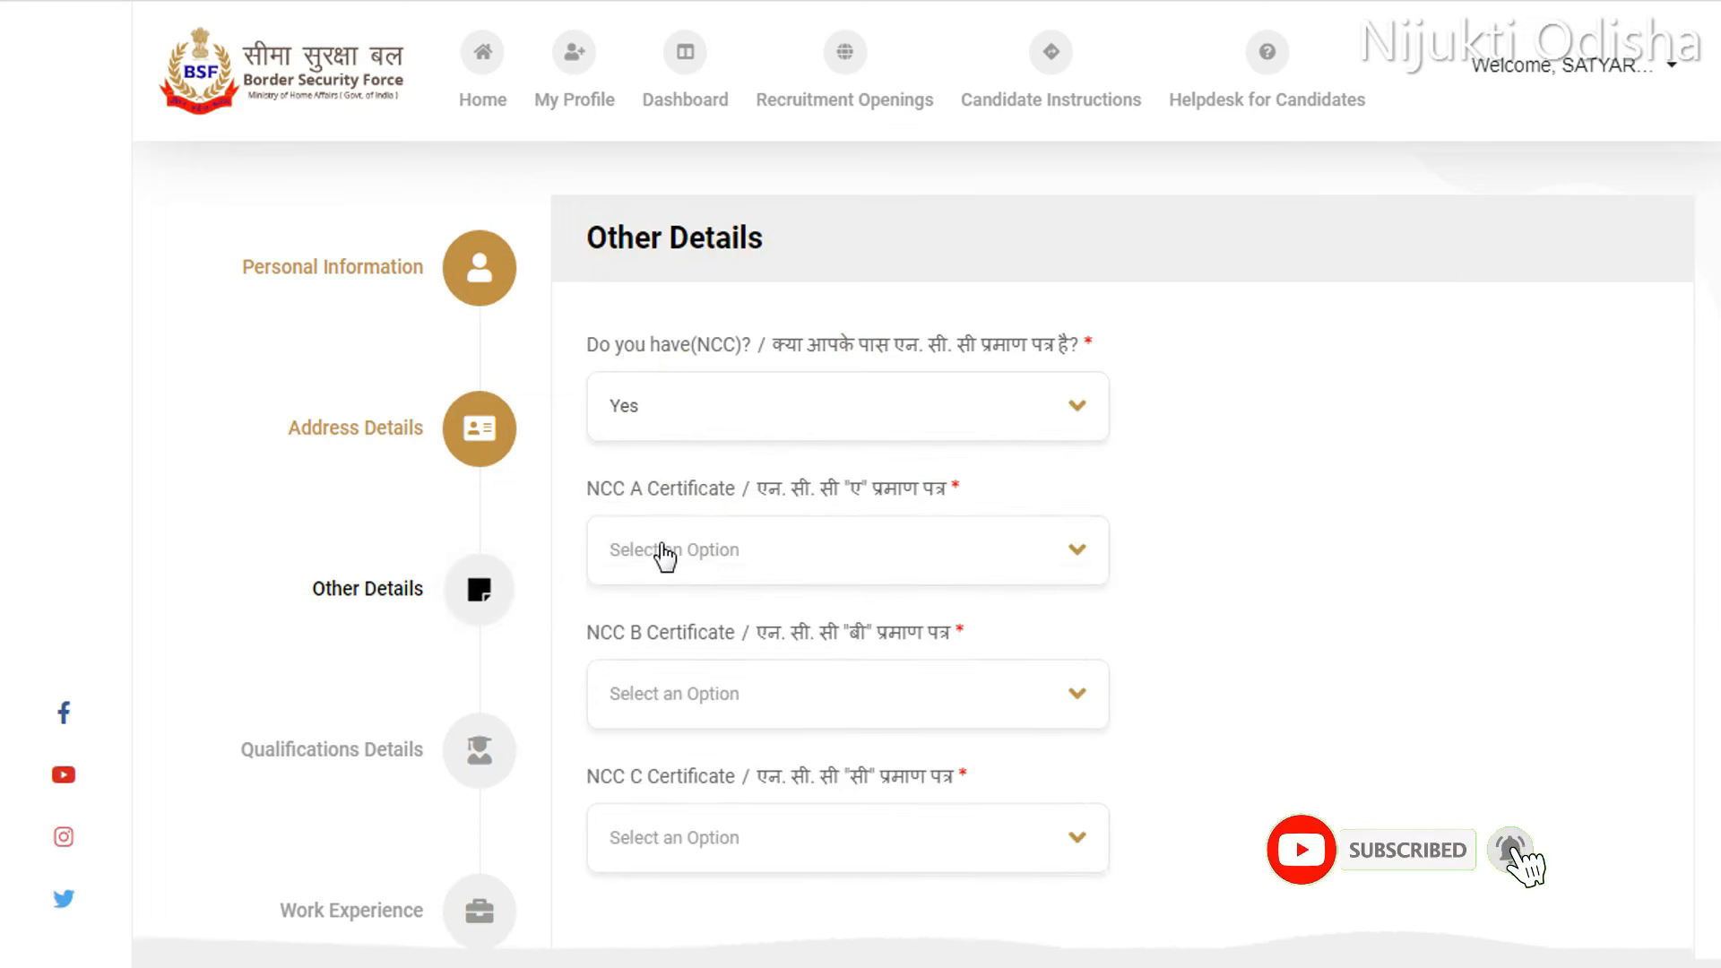
scroll(652, 358, down, 2)
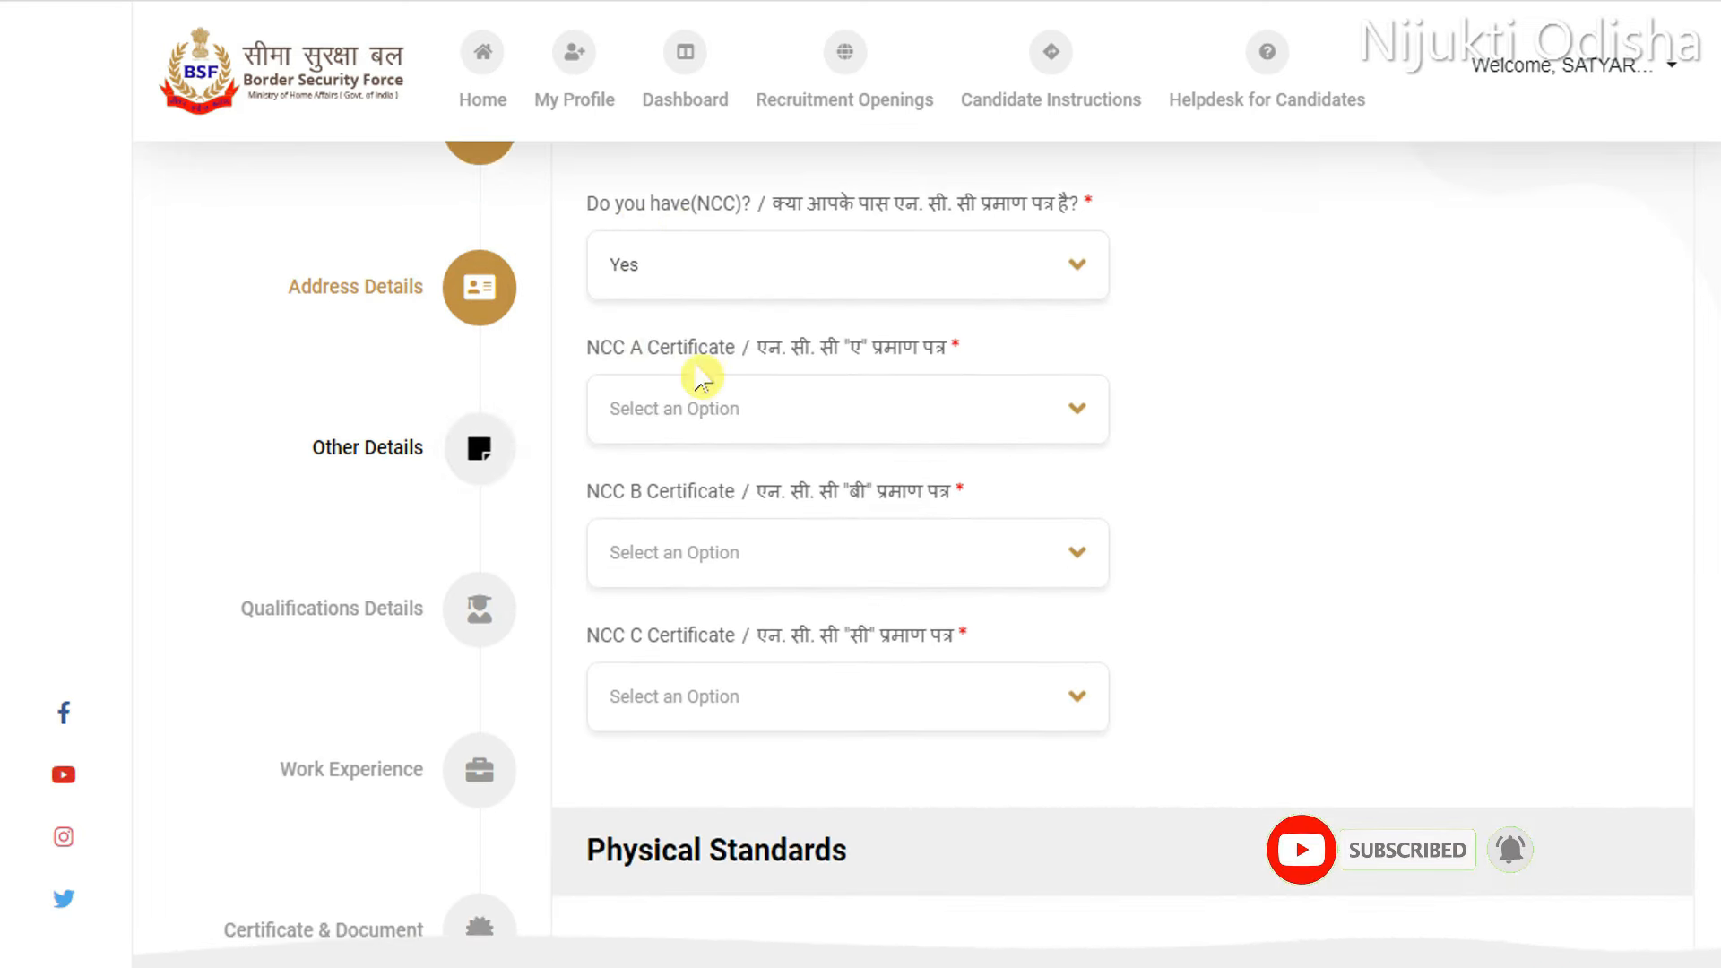
click(883, 413)
click(1465, 527)
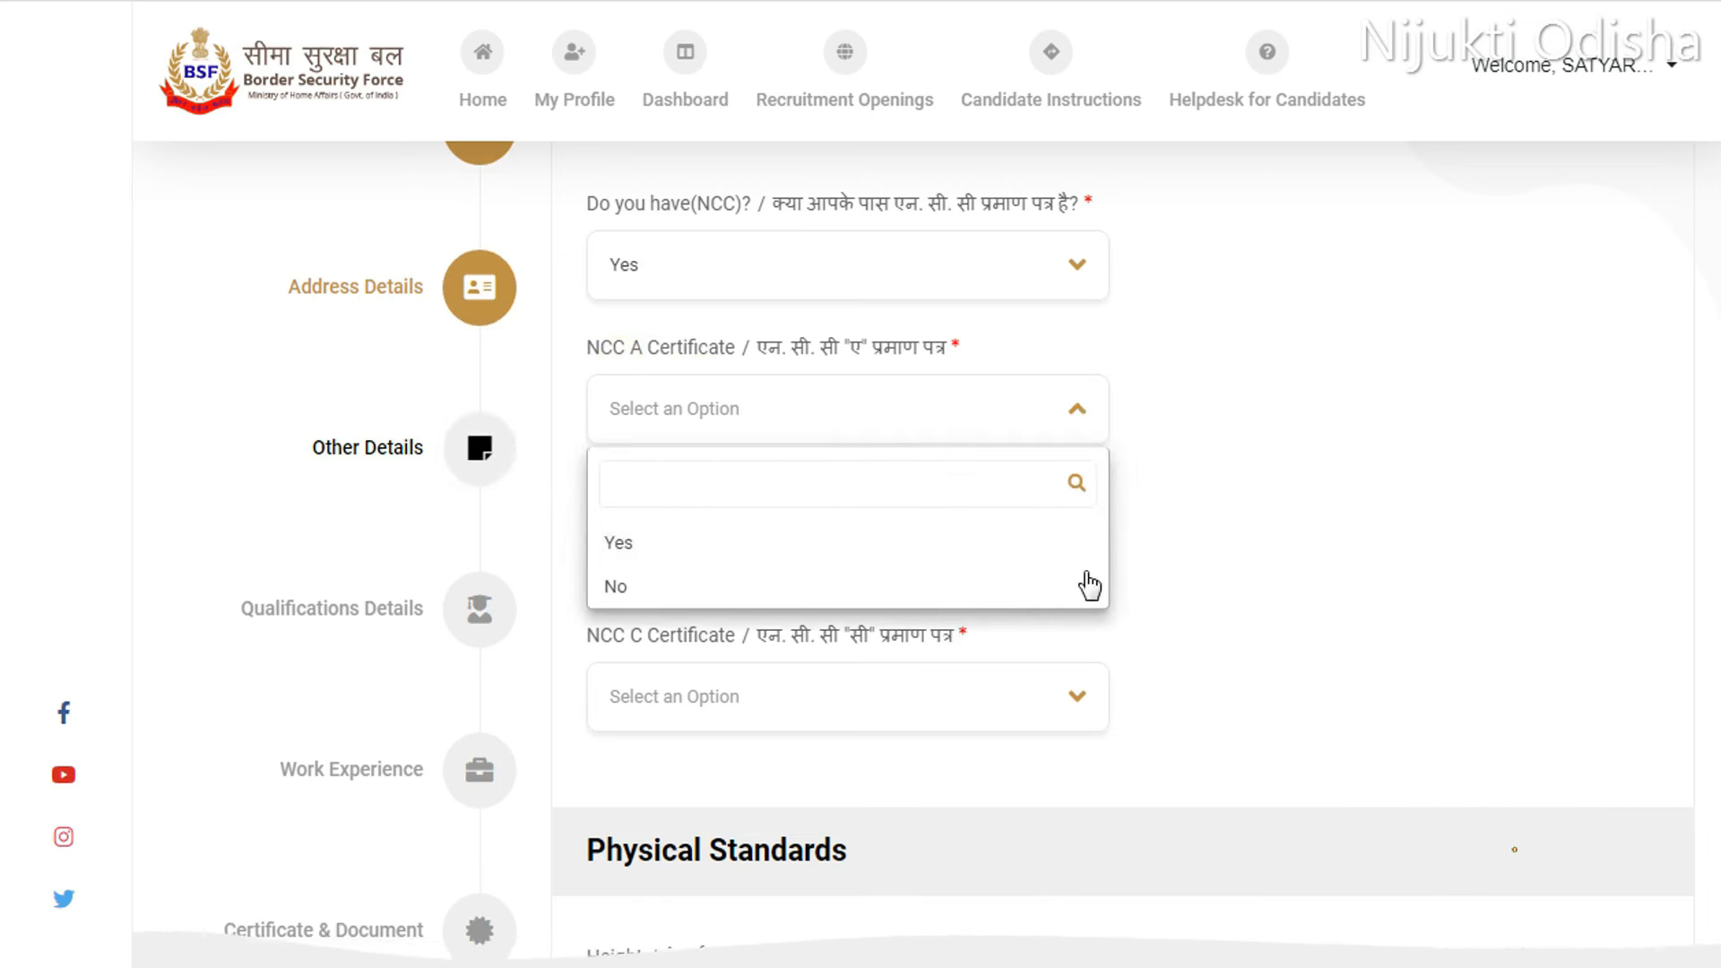
click(823, 567)
click(1269, 644)
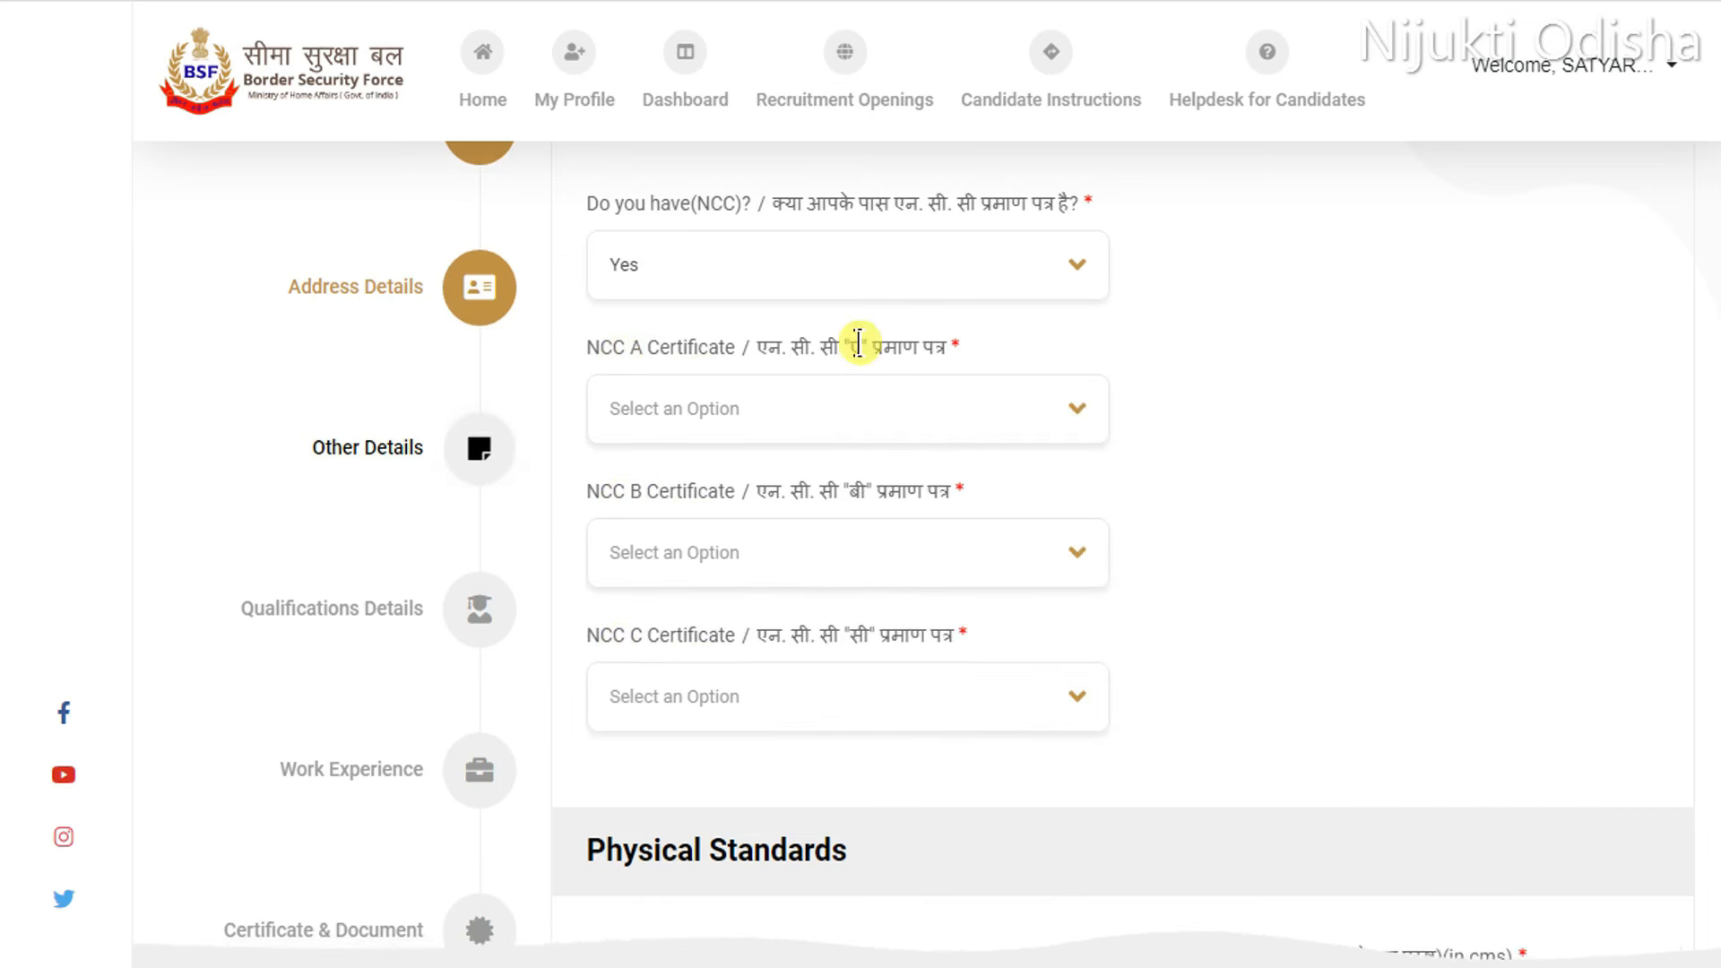
Answer No to the NCC and pending criminal case questions, and save the other details.
click(1011, 277)
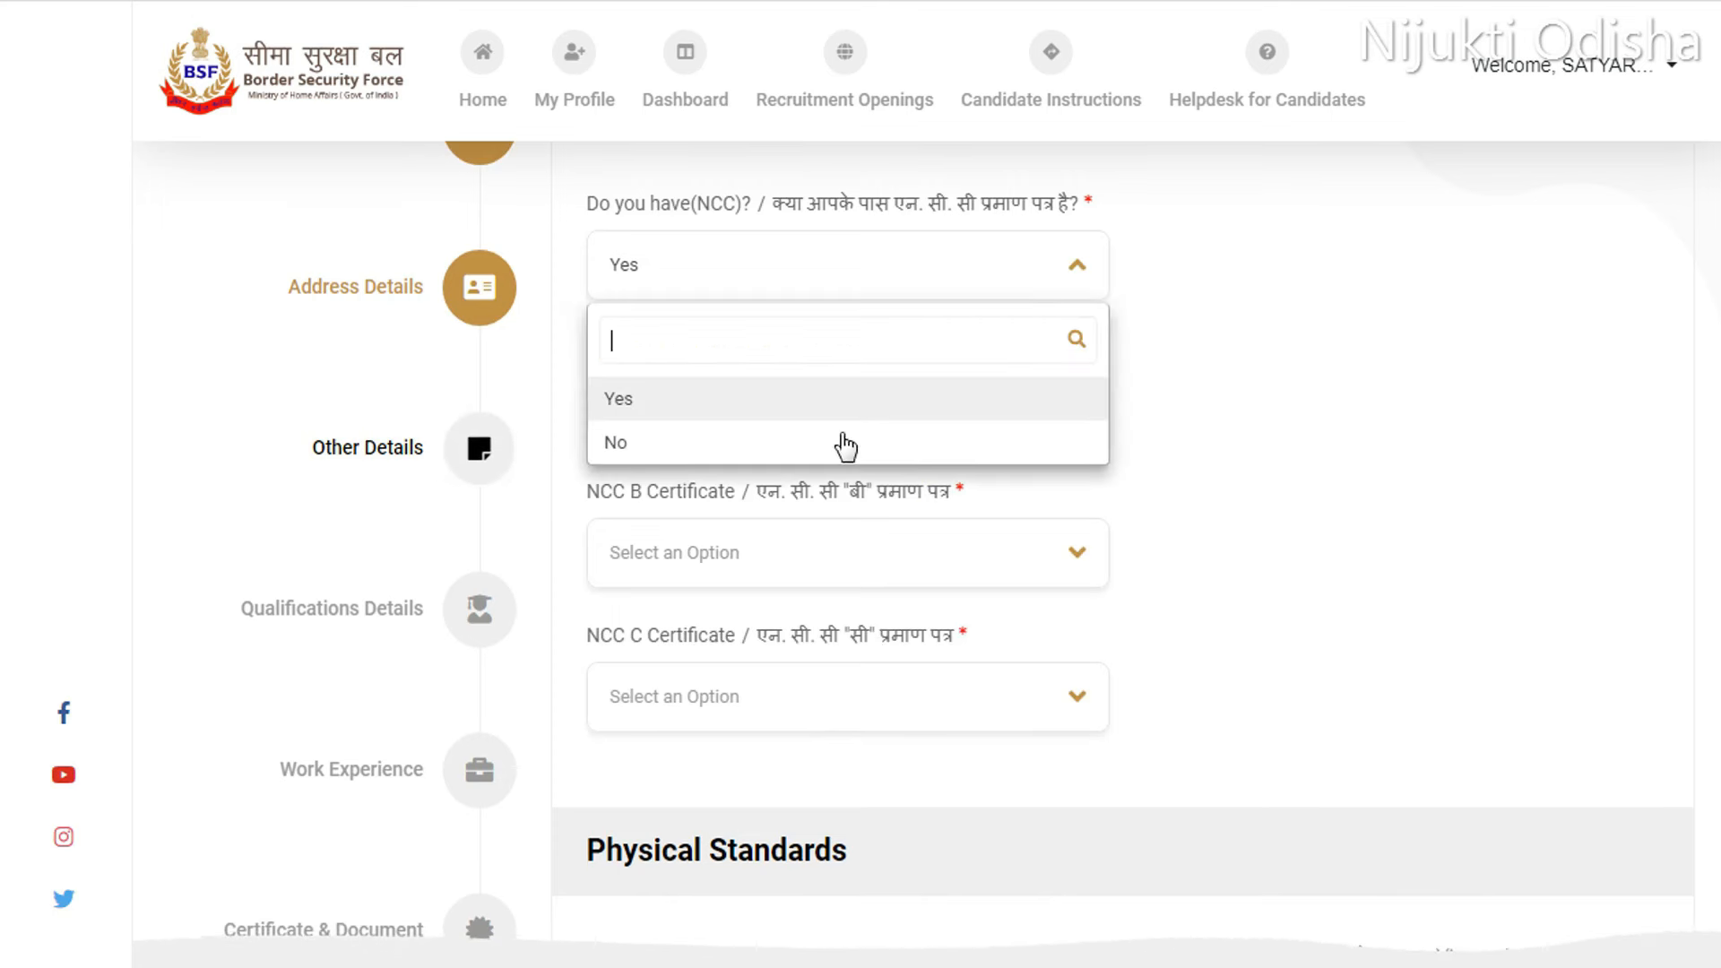
click(720, 459)
scroll(1381, 448, down, 2)
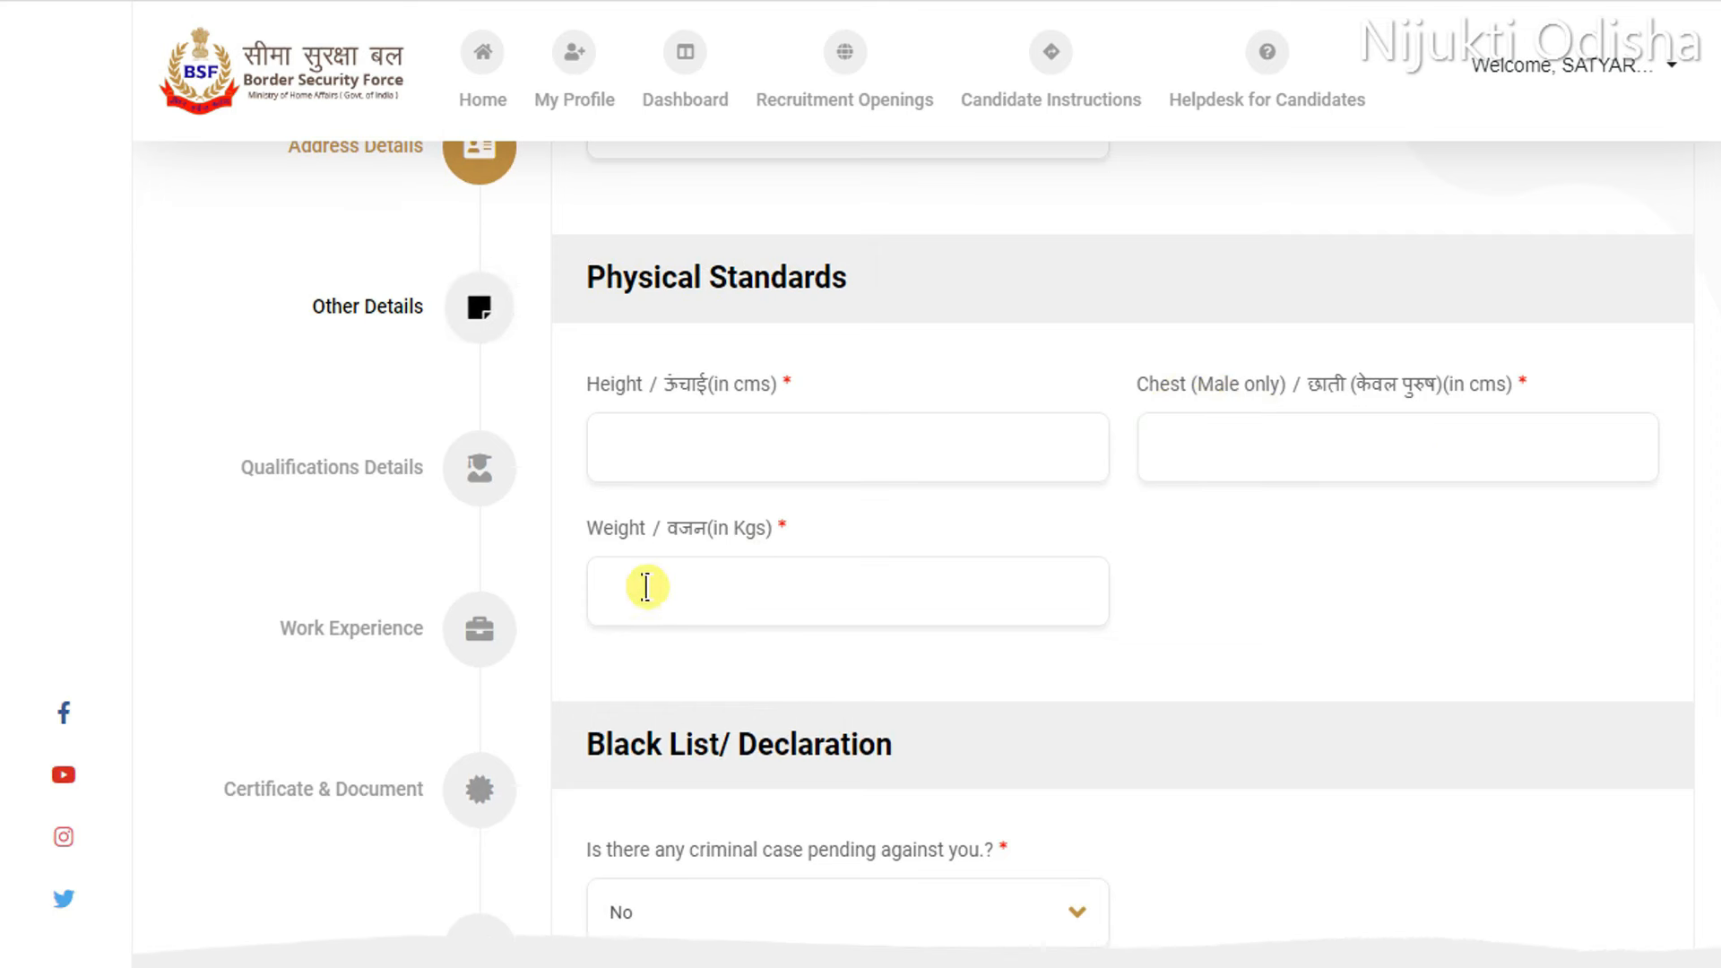
scroll(1707, 528, down, 3)
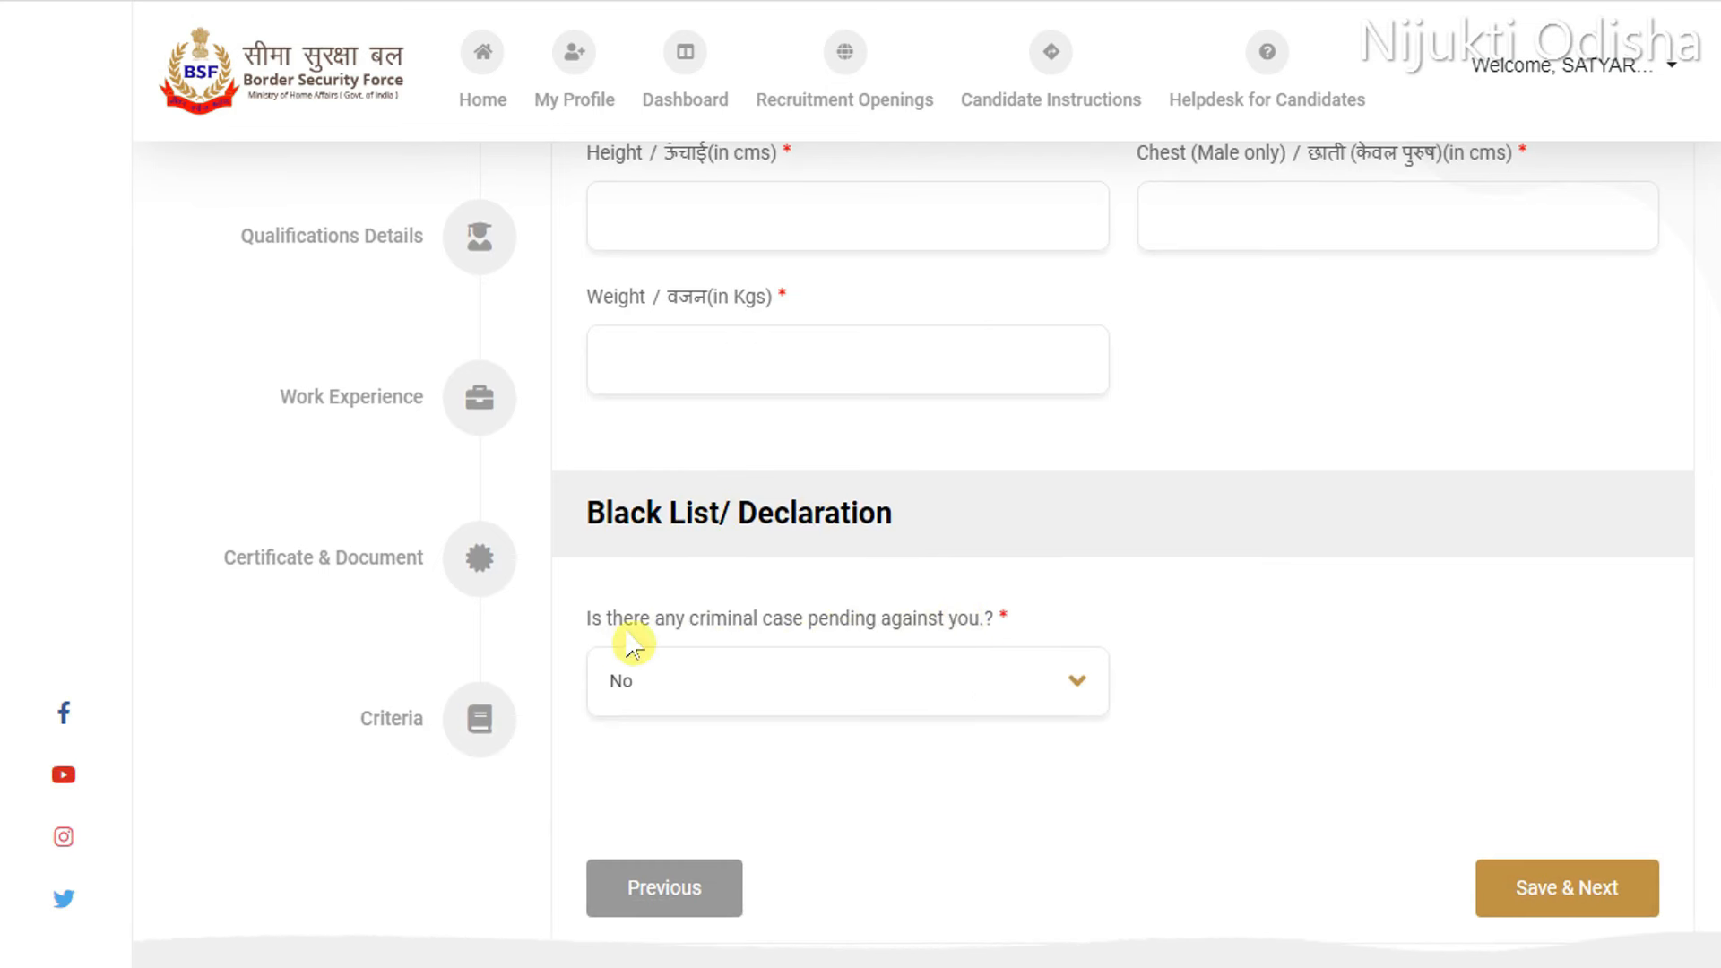
click(1009, 680)
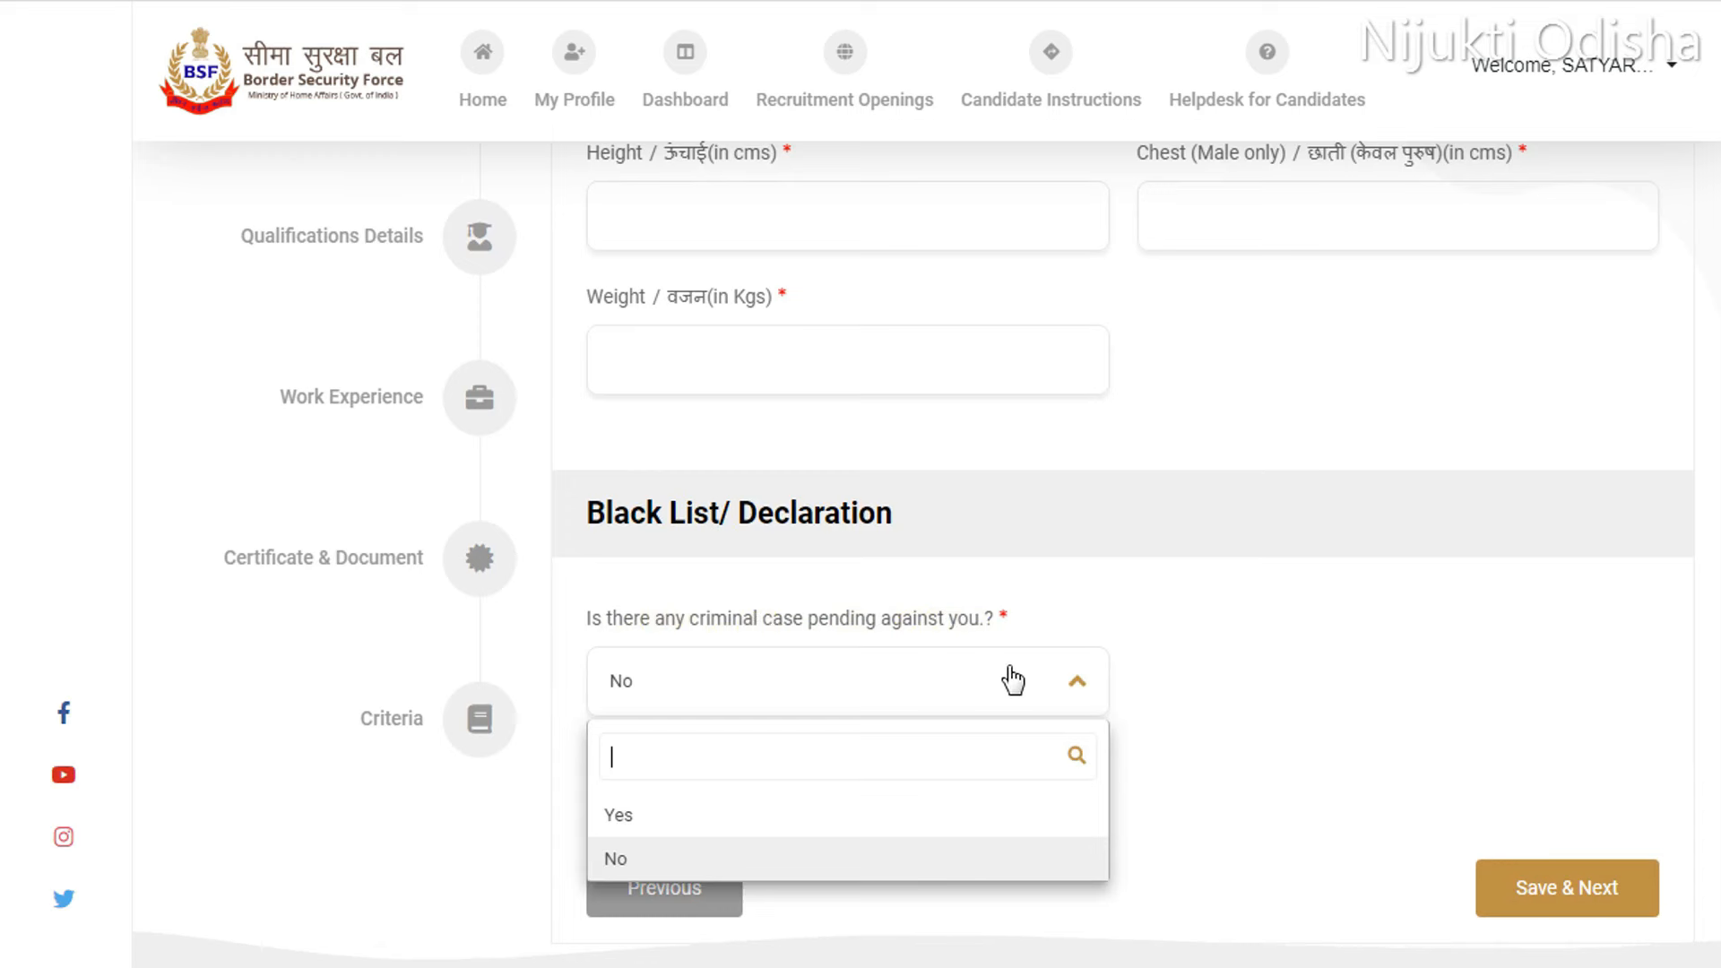
click(765, 868)
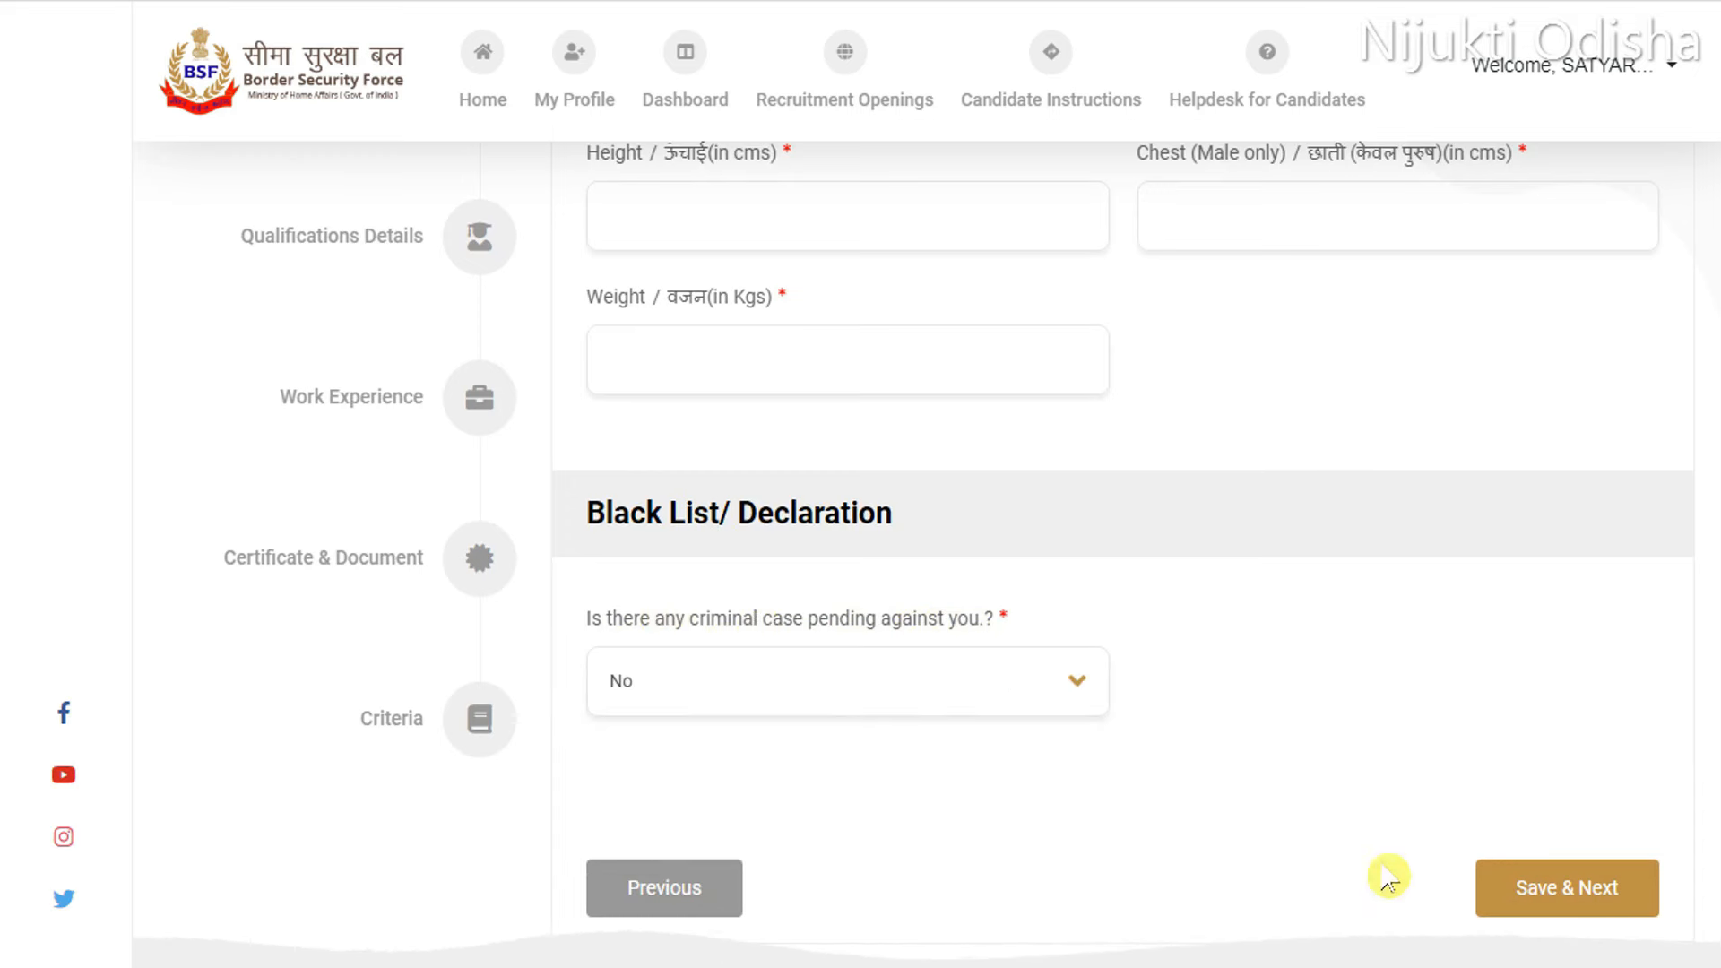
click(1544, 889)
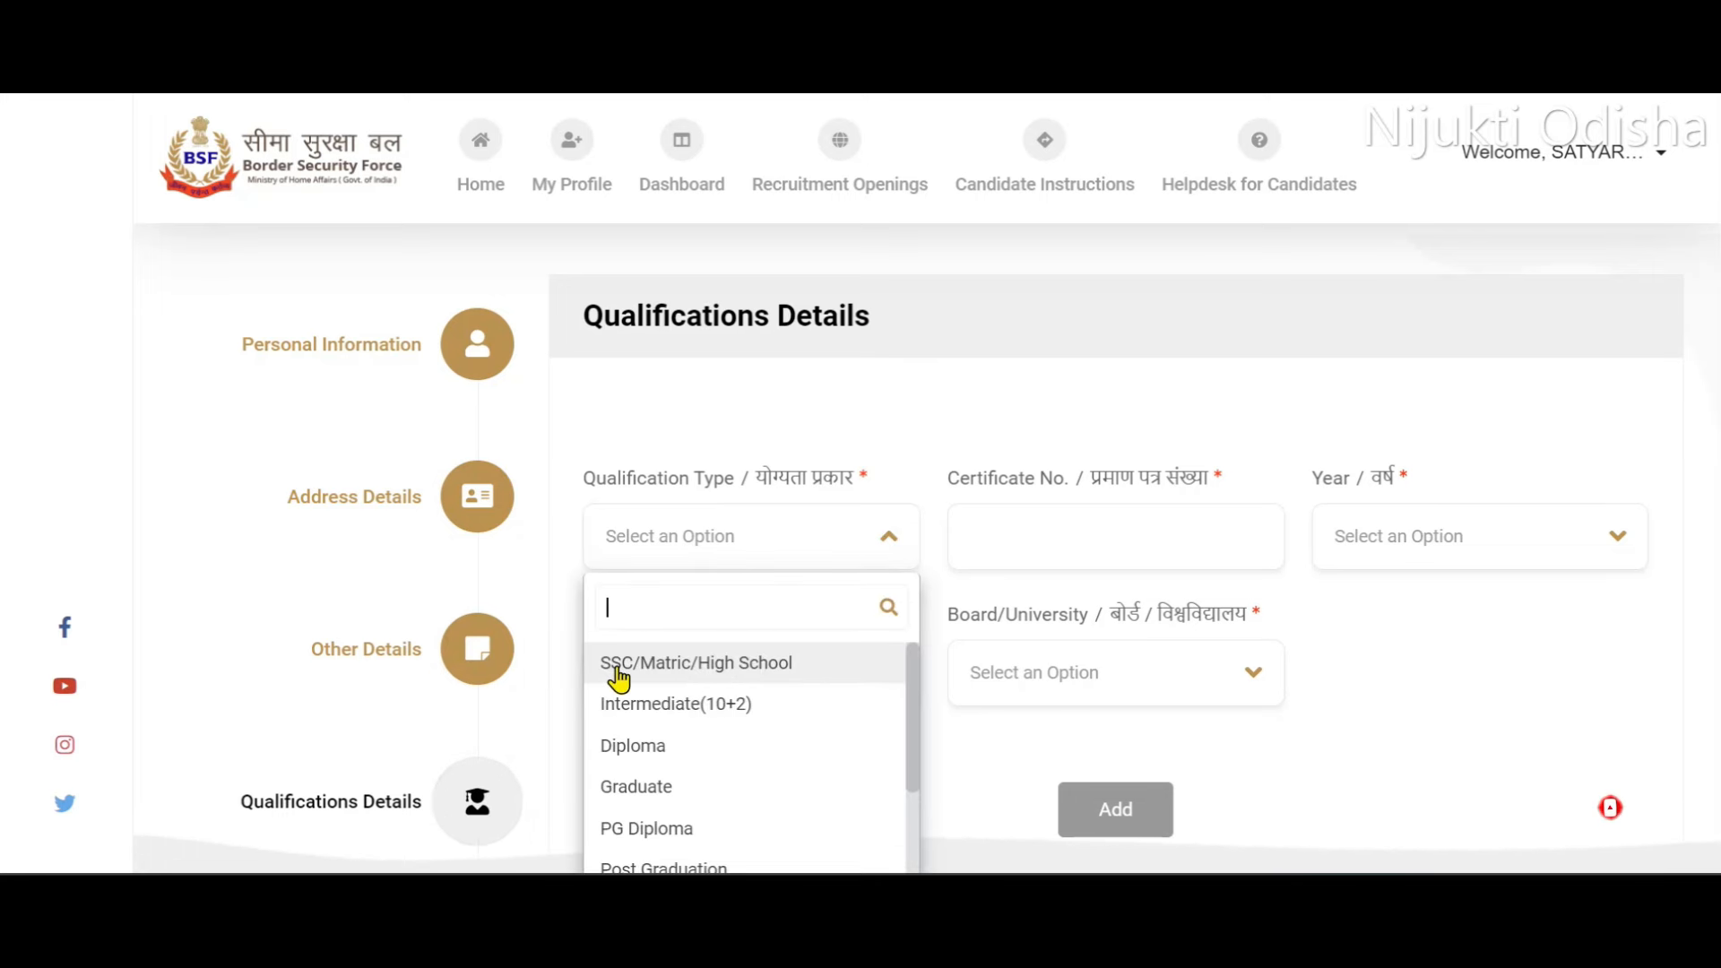
Select SSC/Matric/High School as the qualification type, with ORISSA as the state and State Board as the board.
click(820, 669)
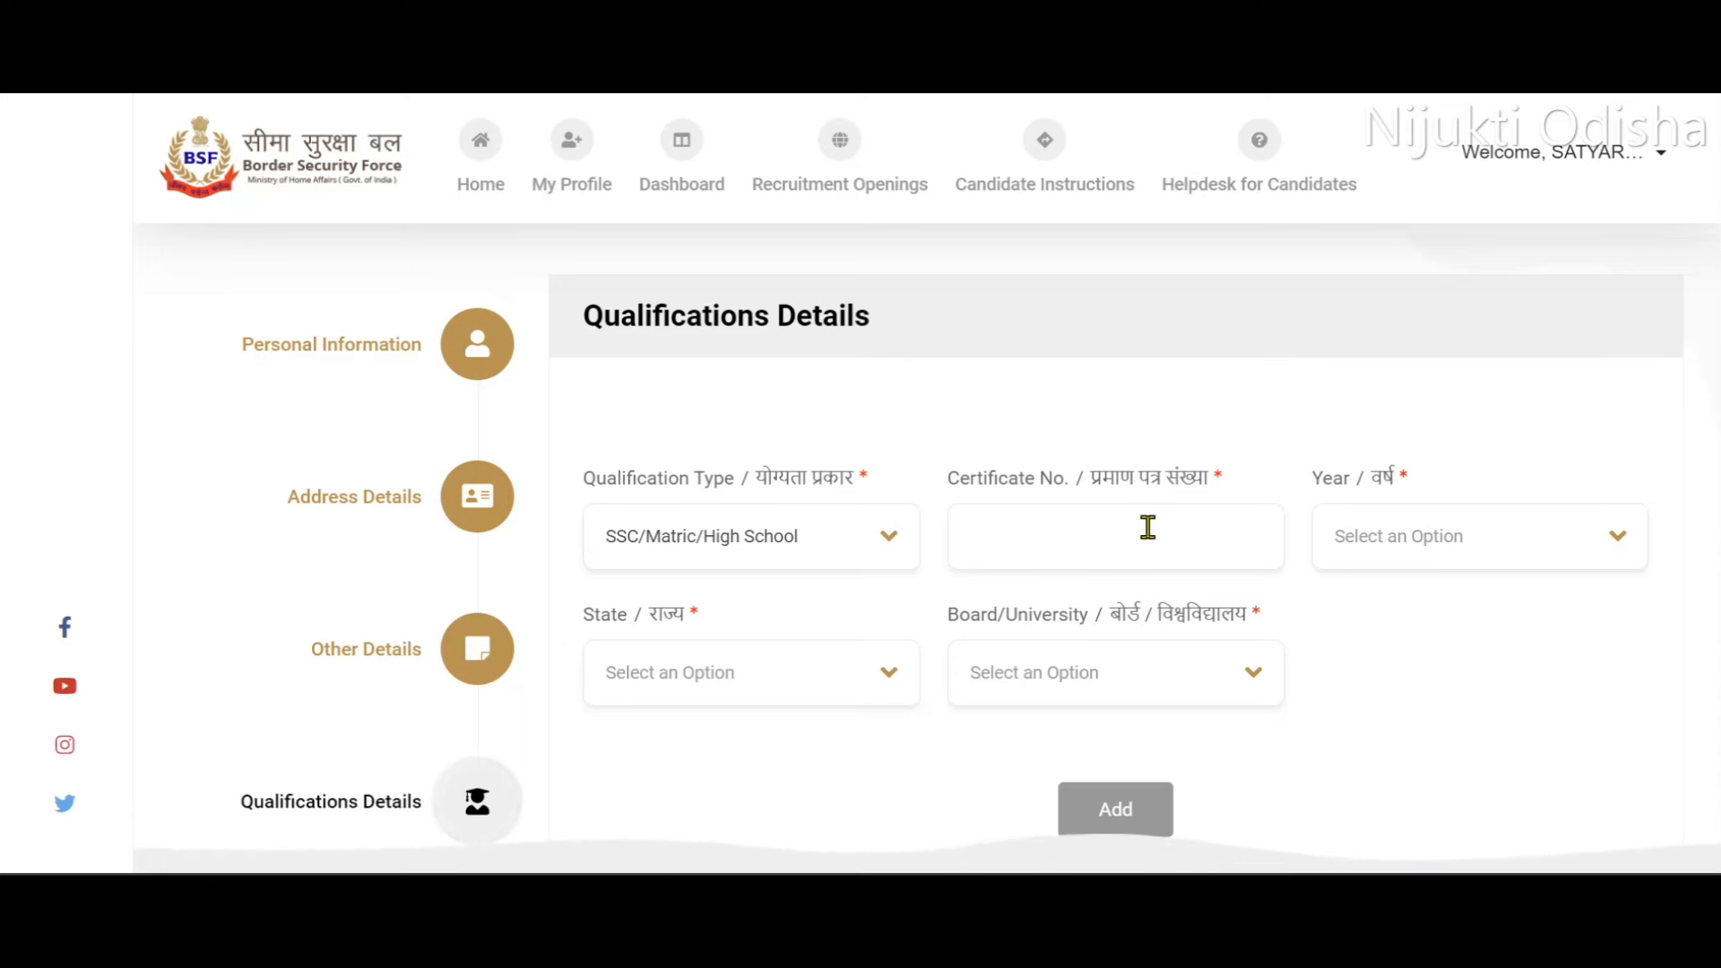
click(1454, 548)
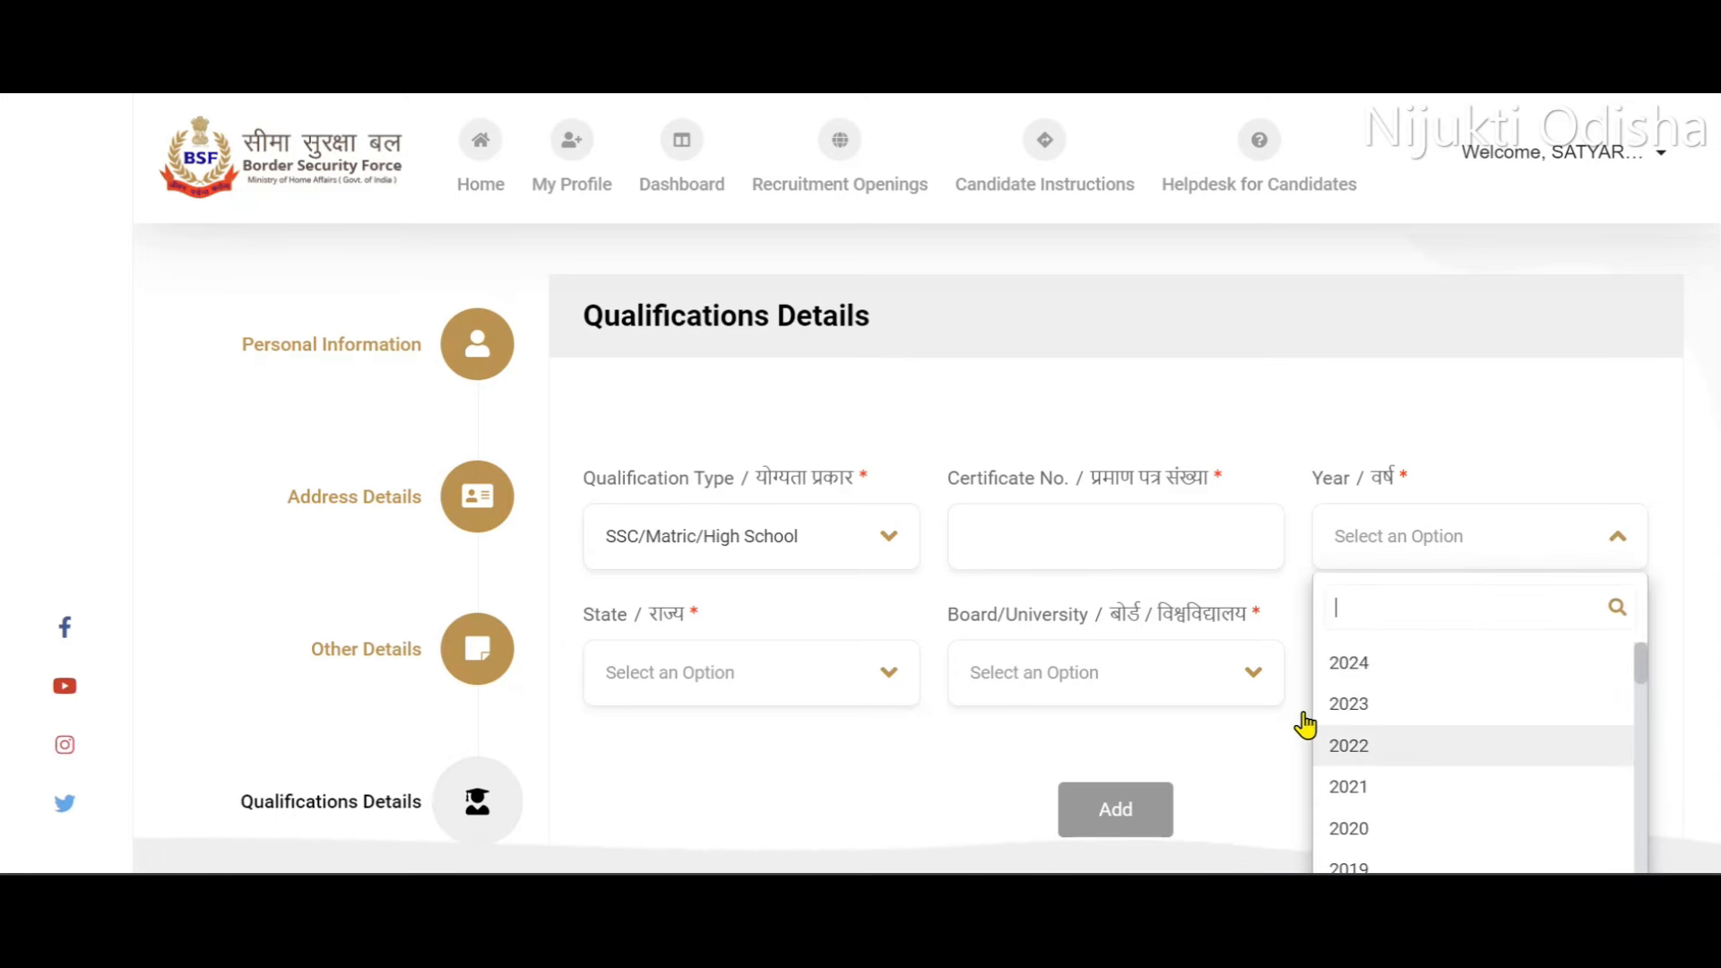
click(814, 681)
scroll(867, 712, down, 2)
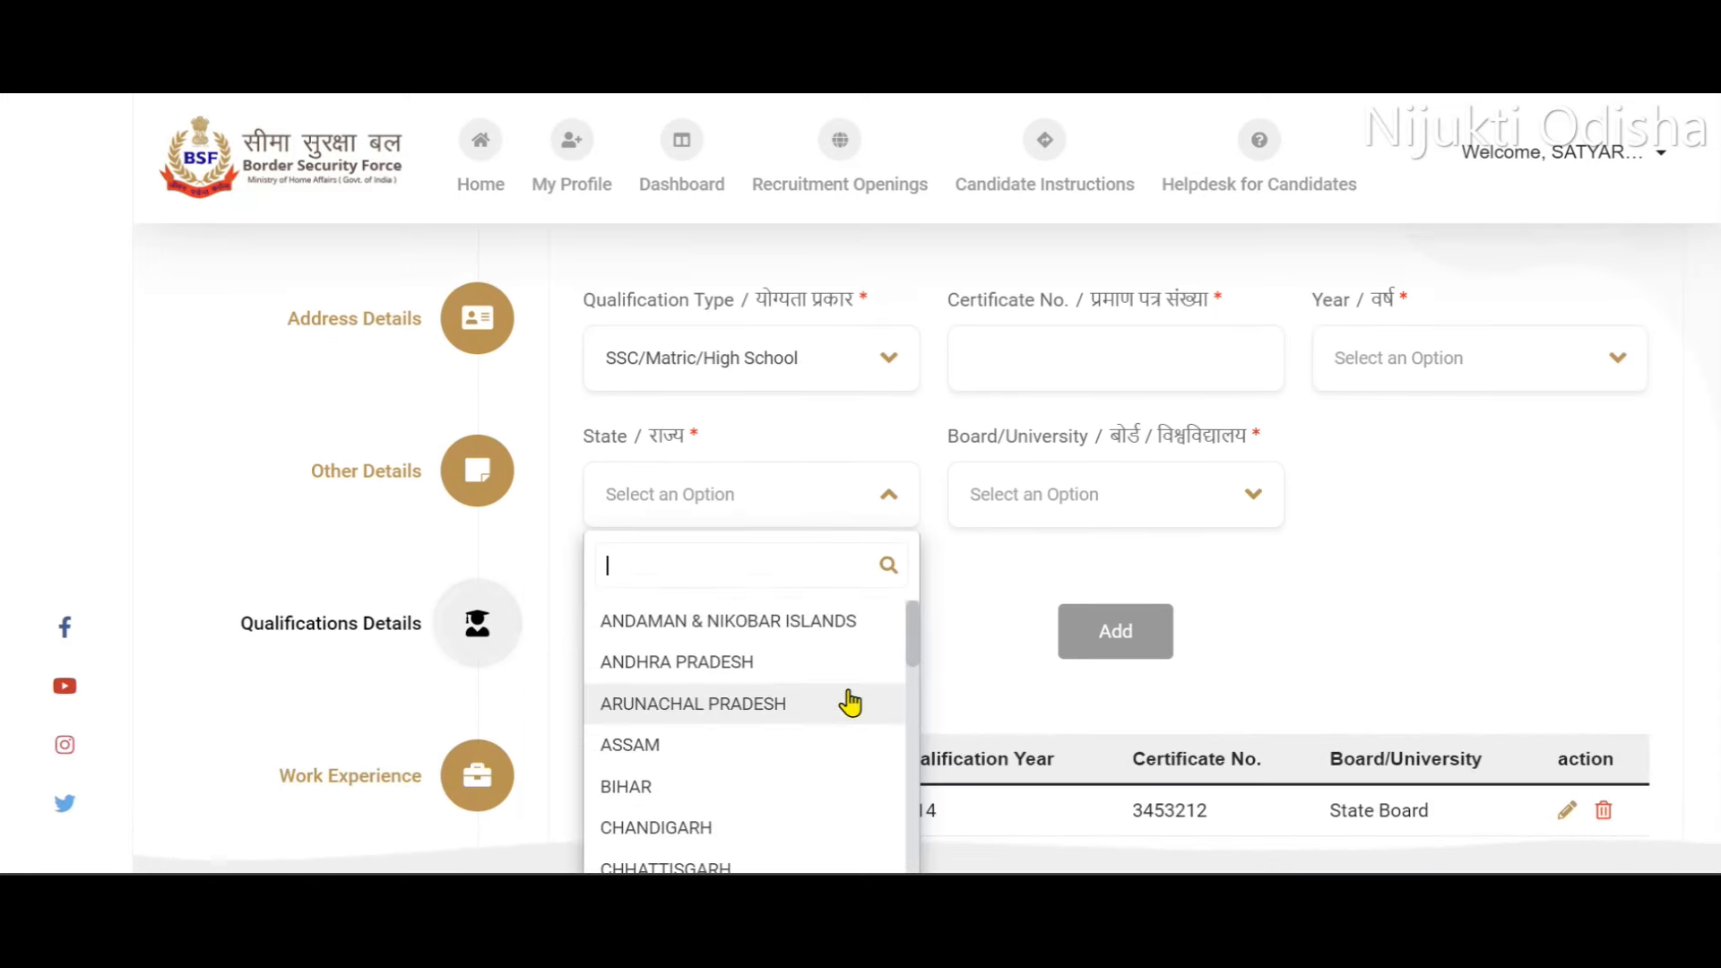
drag(912, 627, 911, 811)
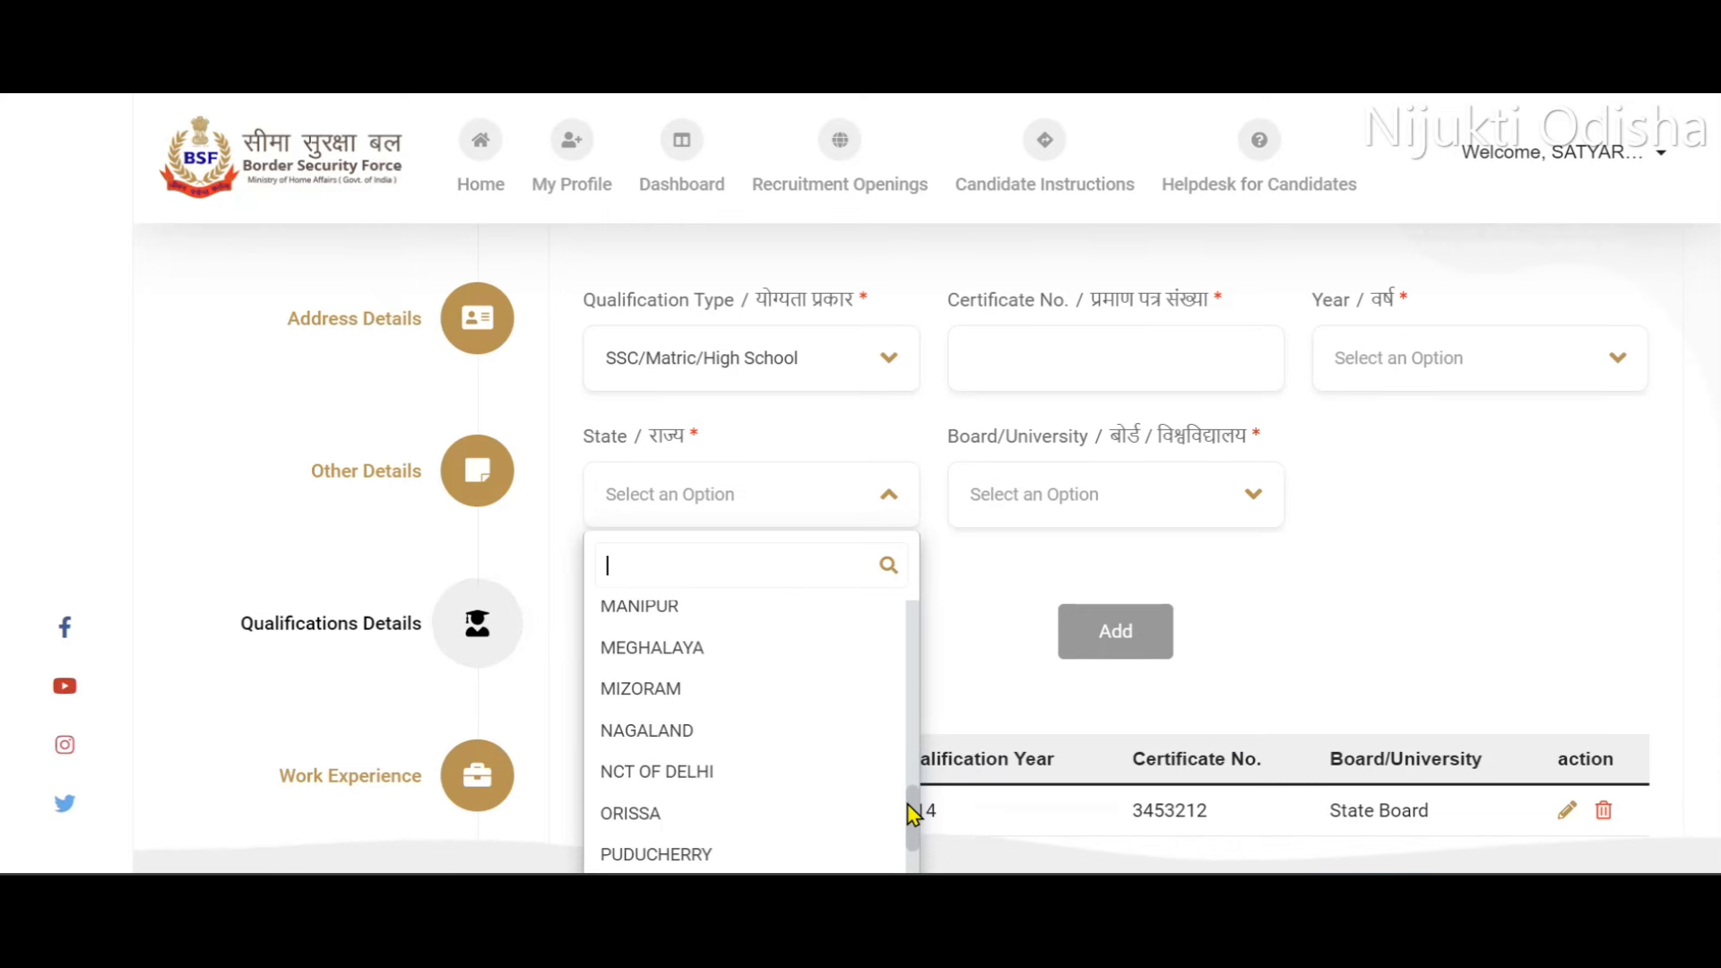
click(653, 811)
click(1062, 494)
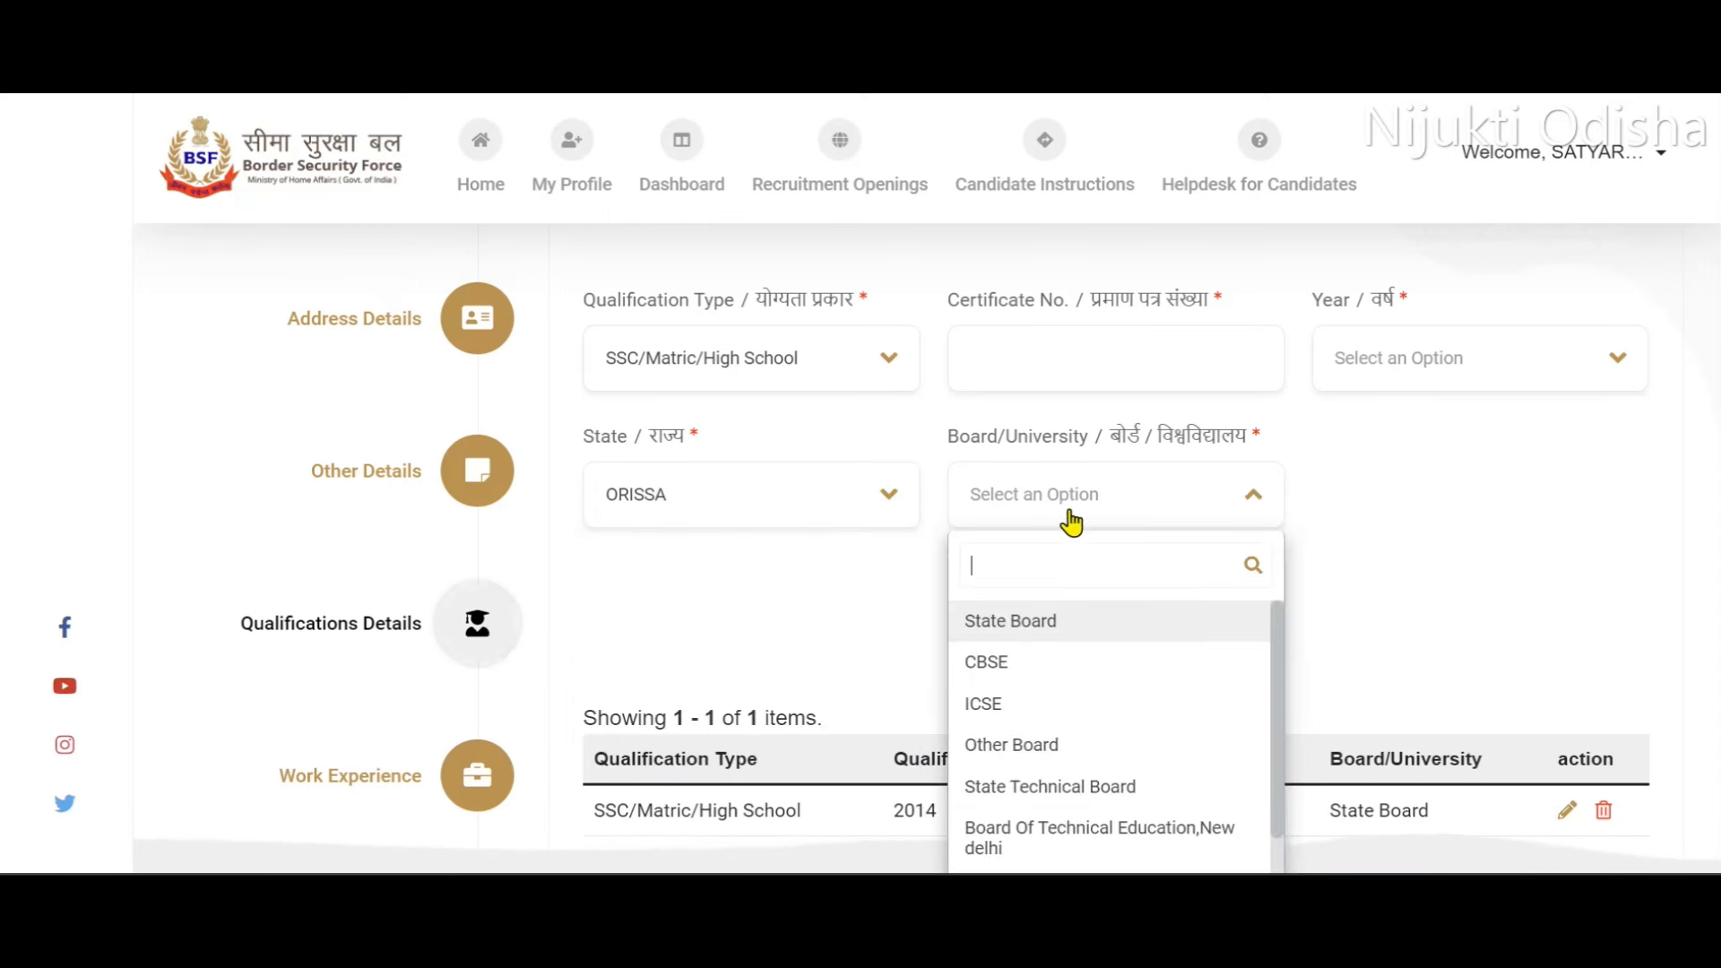
scroll(1031, 489, down, 2)
click(1041, 445)
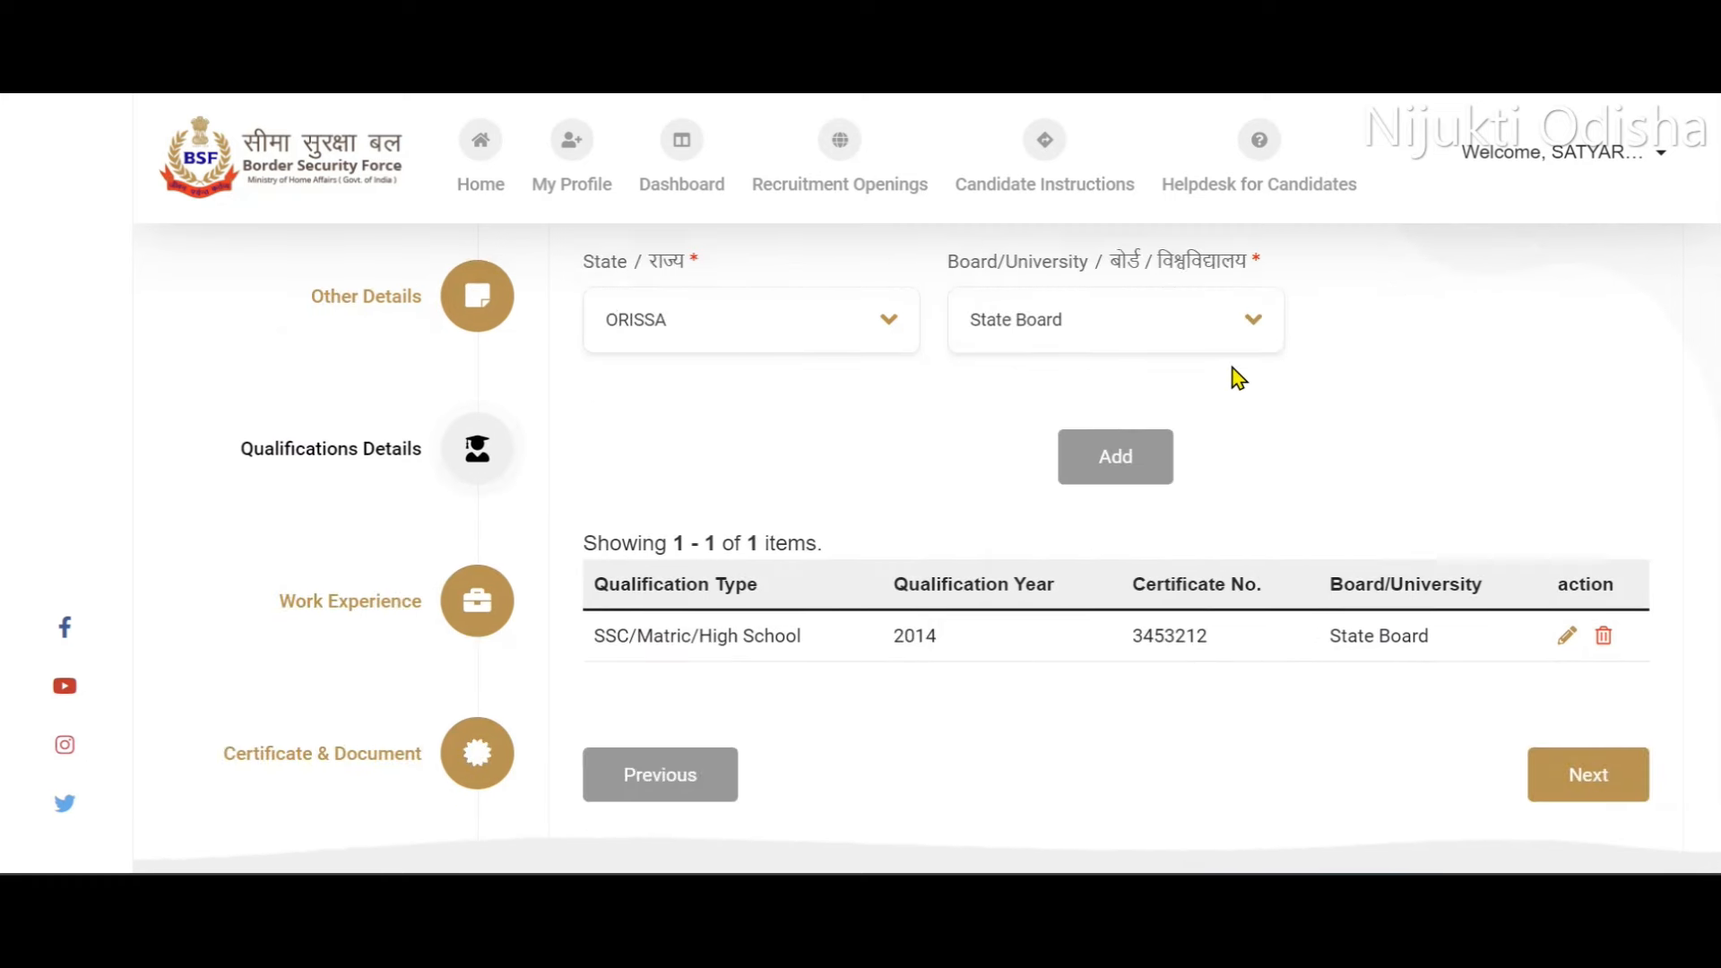
scroll(1089, 637, up, 2)
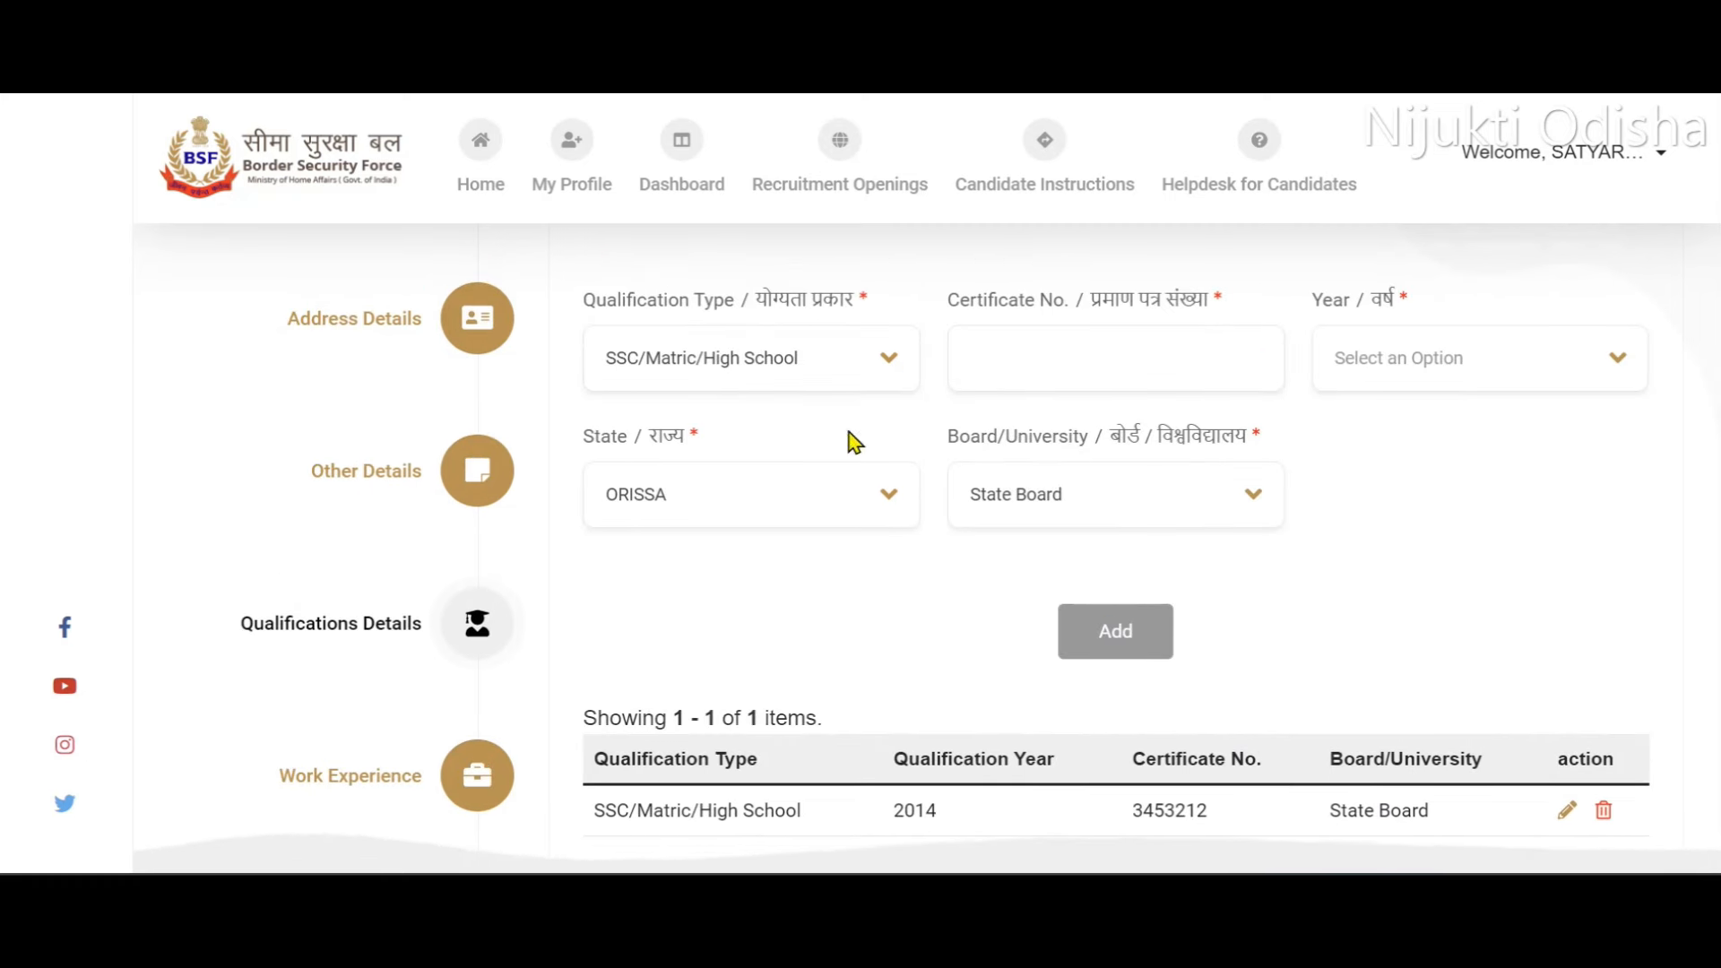
Change the qualification type to Intermediate(10+2) and set its year to 2016.
click(871, 351)
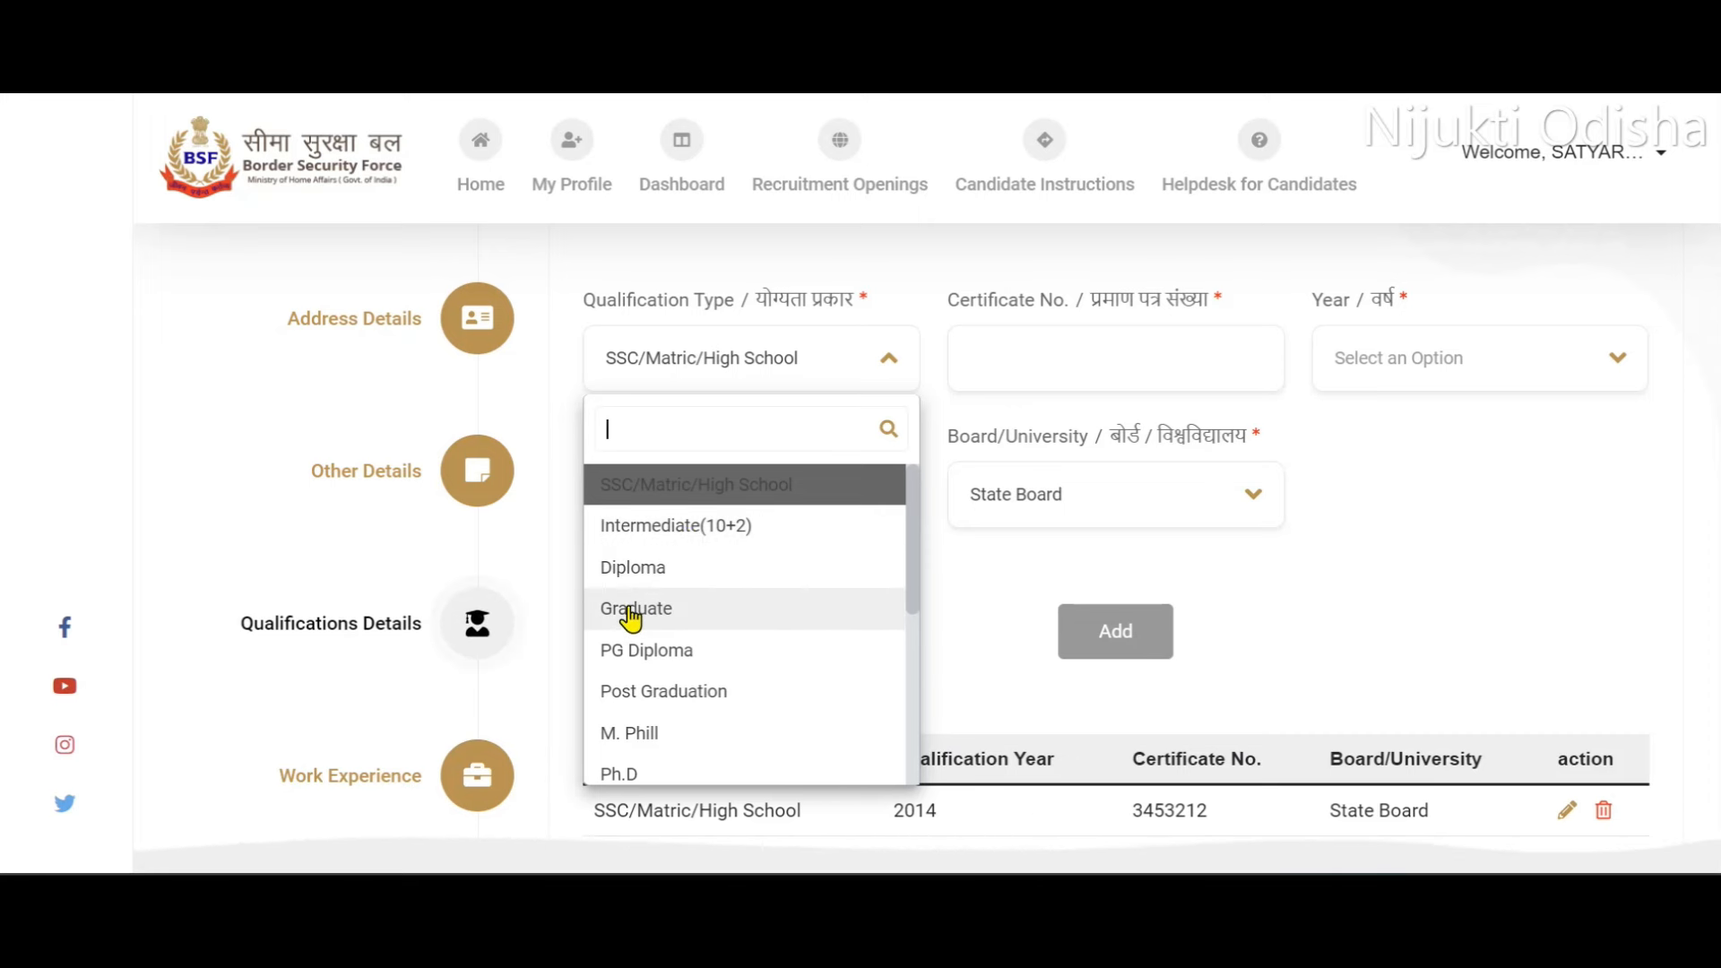
click(750, 529)
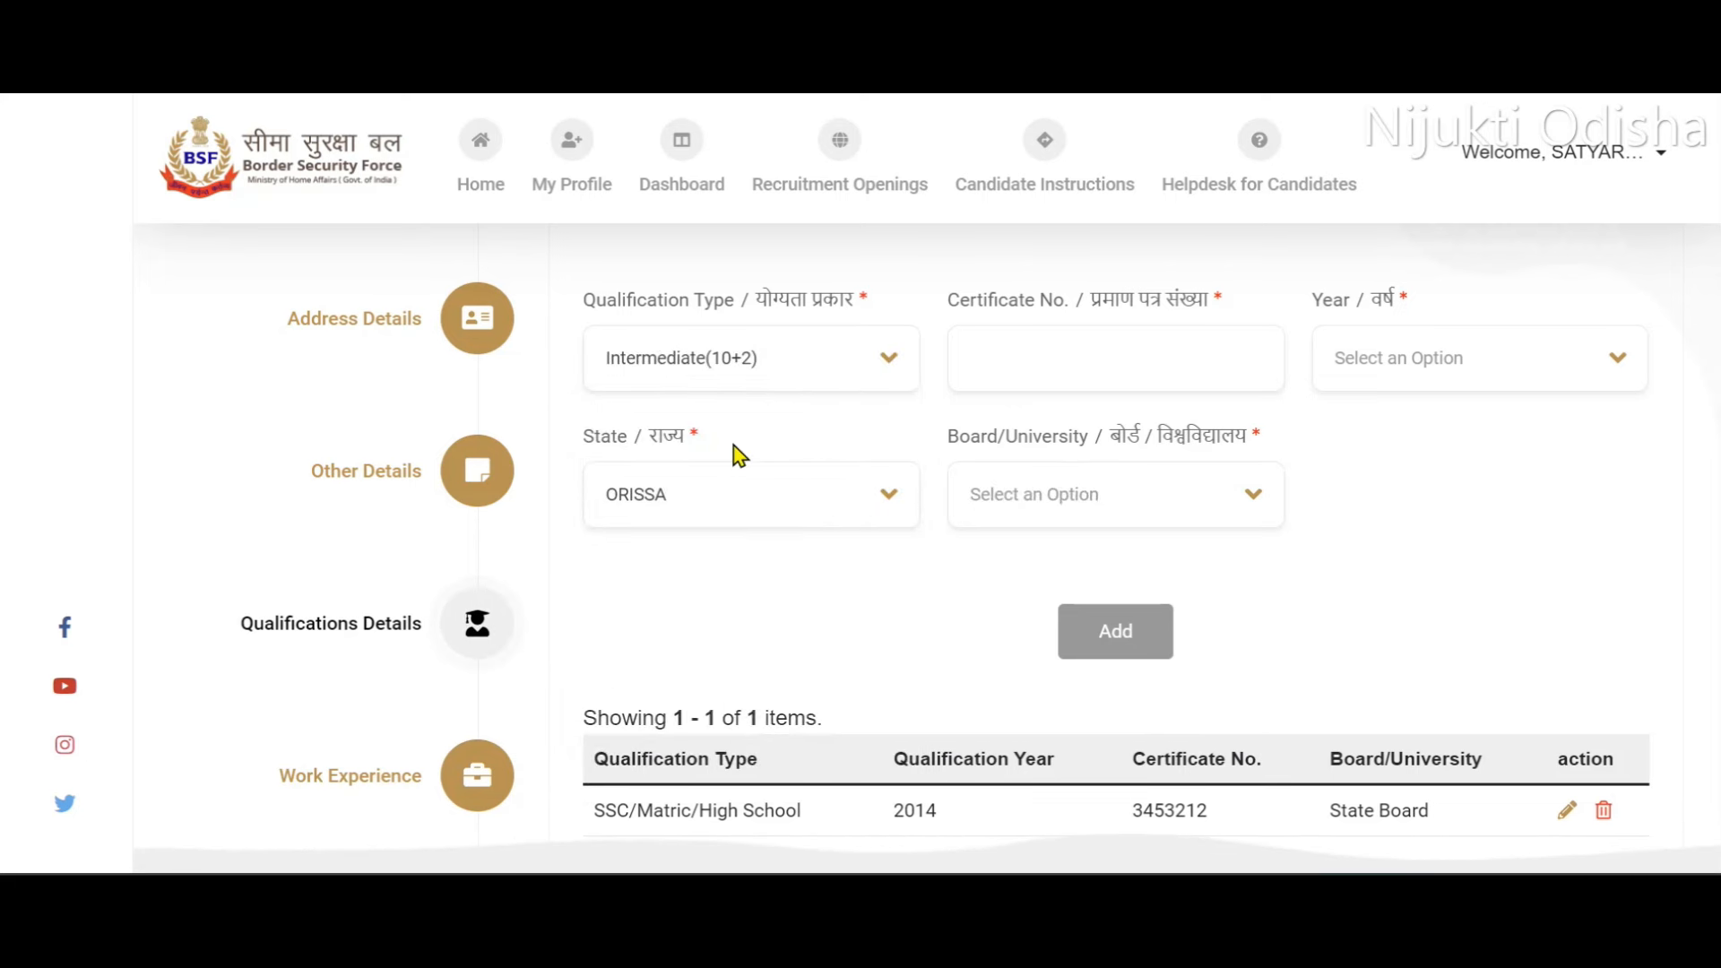
click(1006, 348)
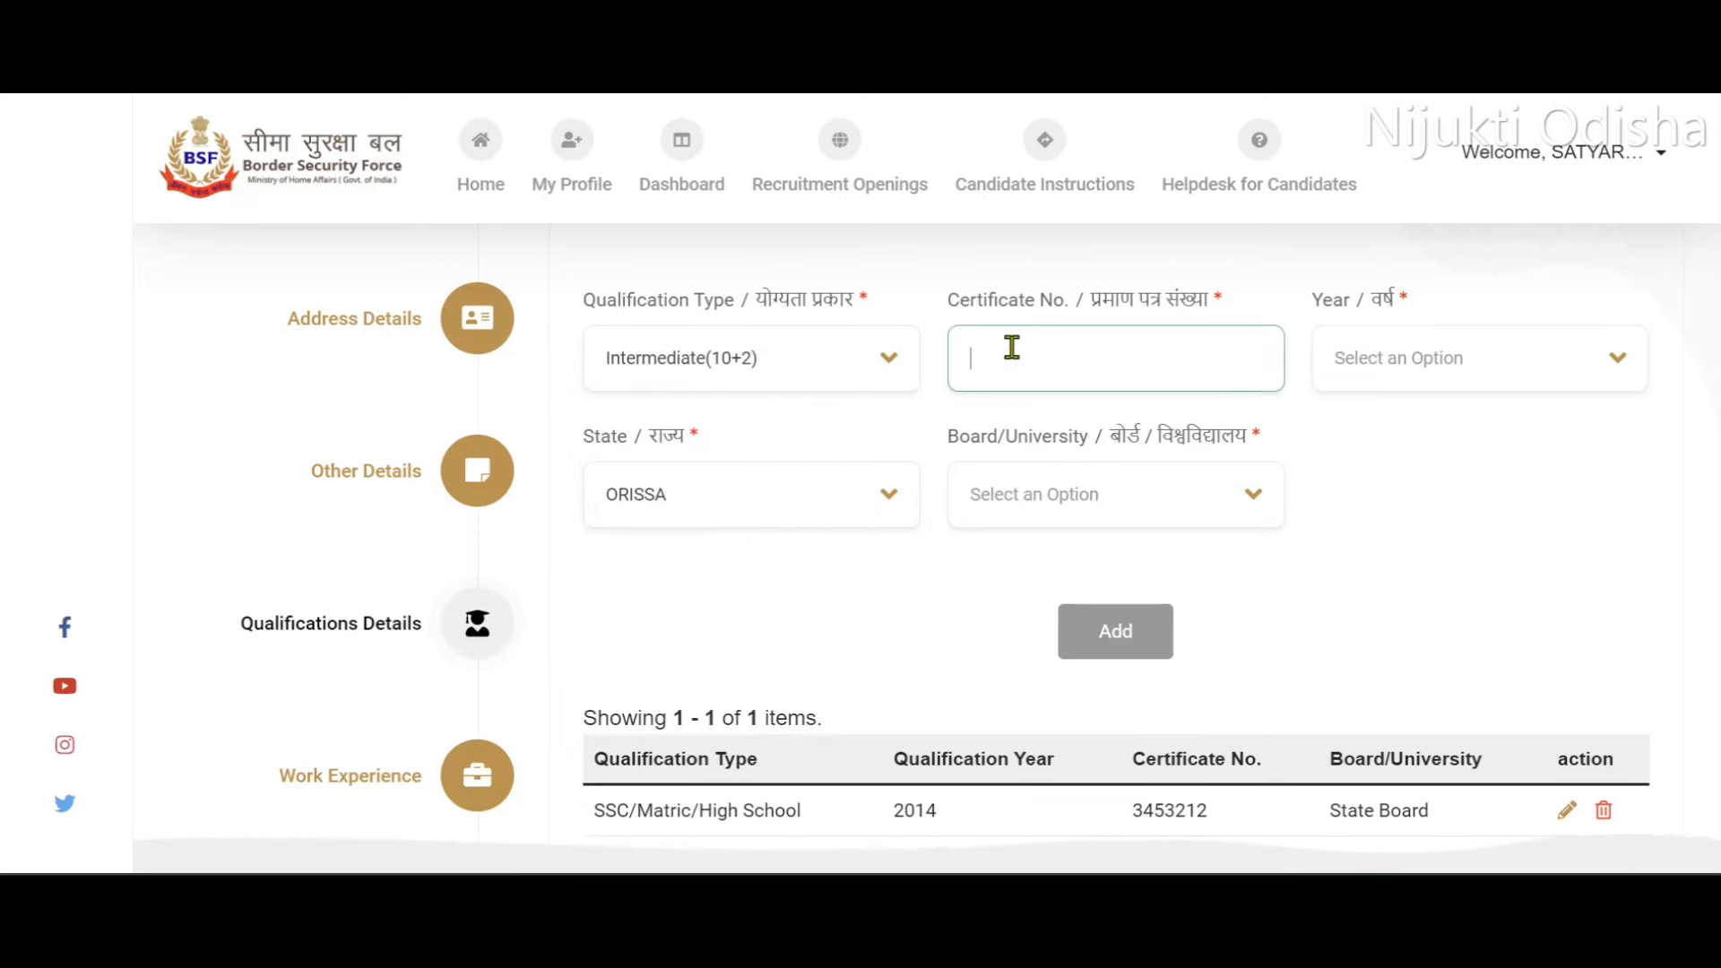
click(1398, 375)
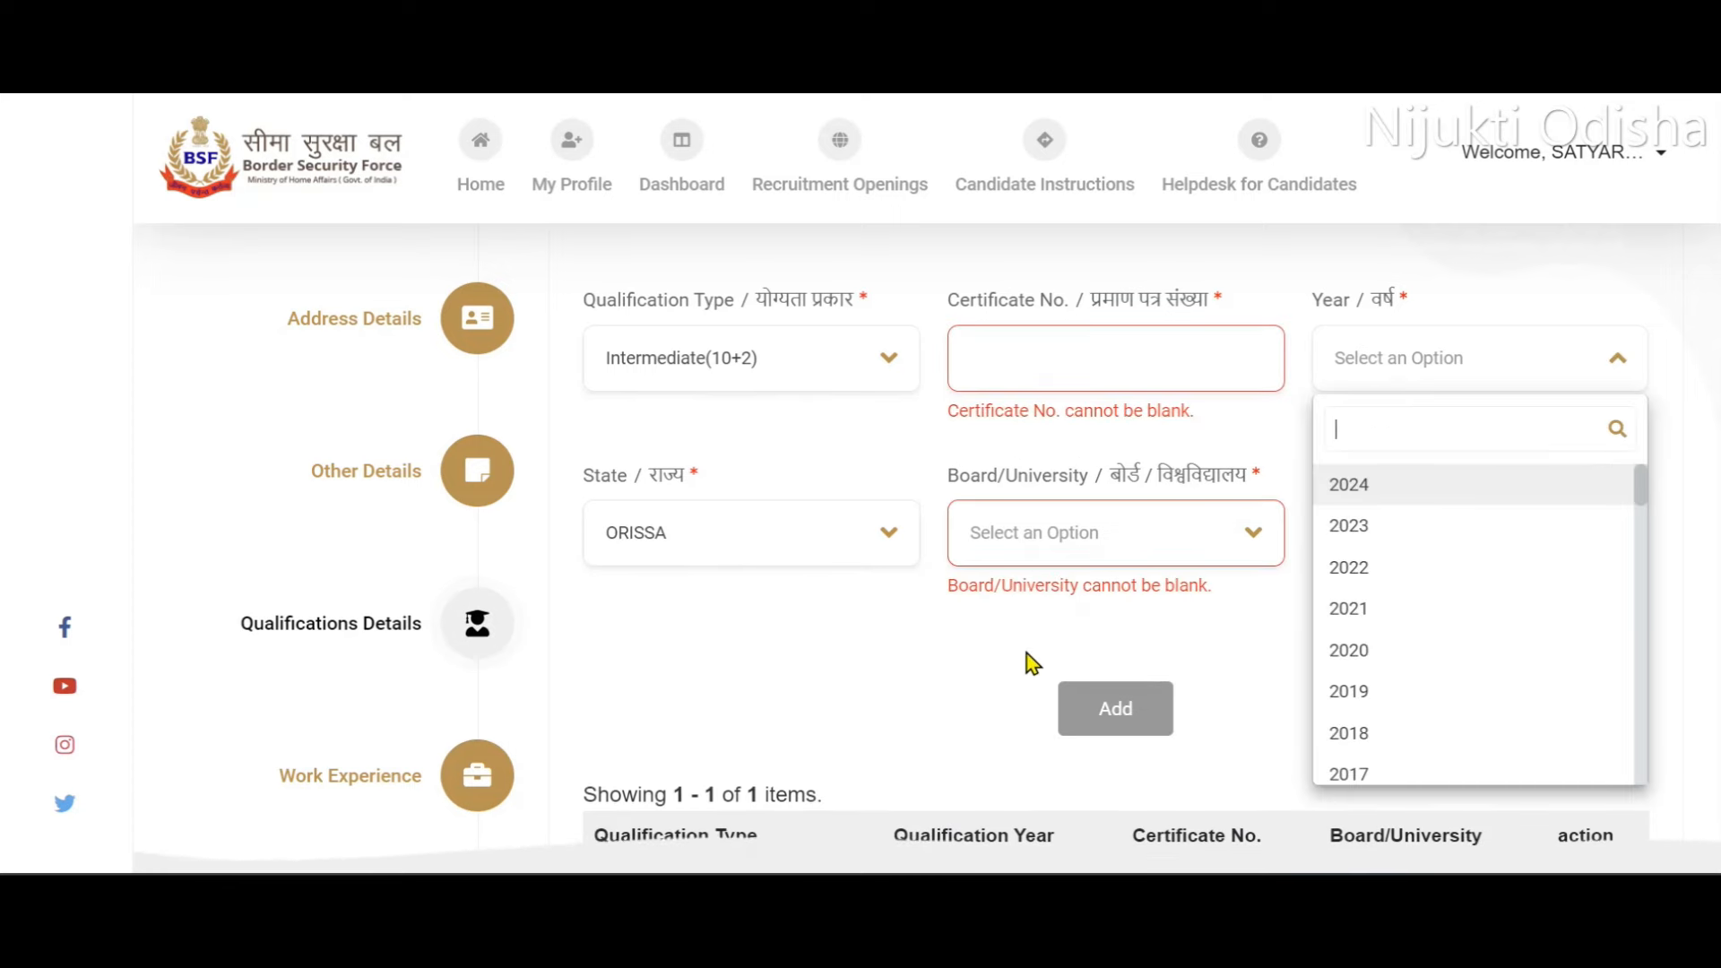
click(1094, 625)
scroll(1100, 625, down, 2)
scroll(1100, 625, up, 2)
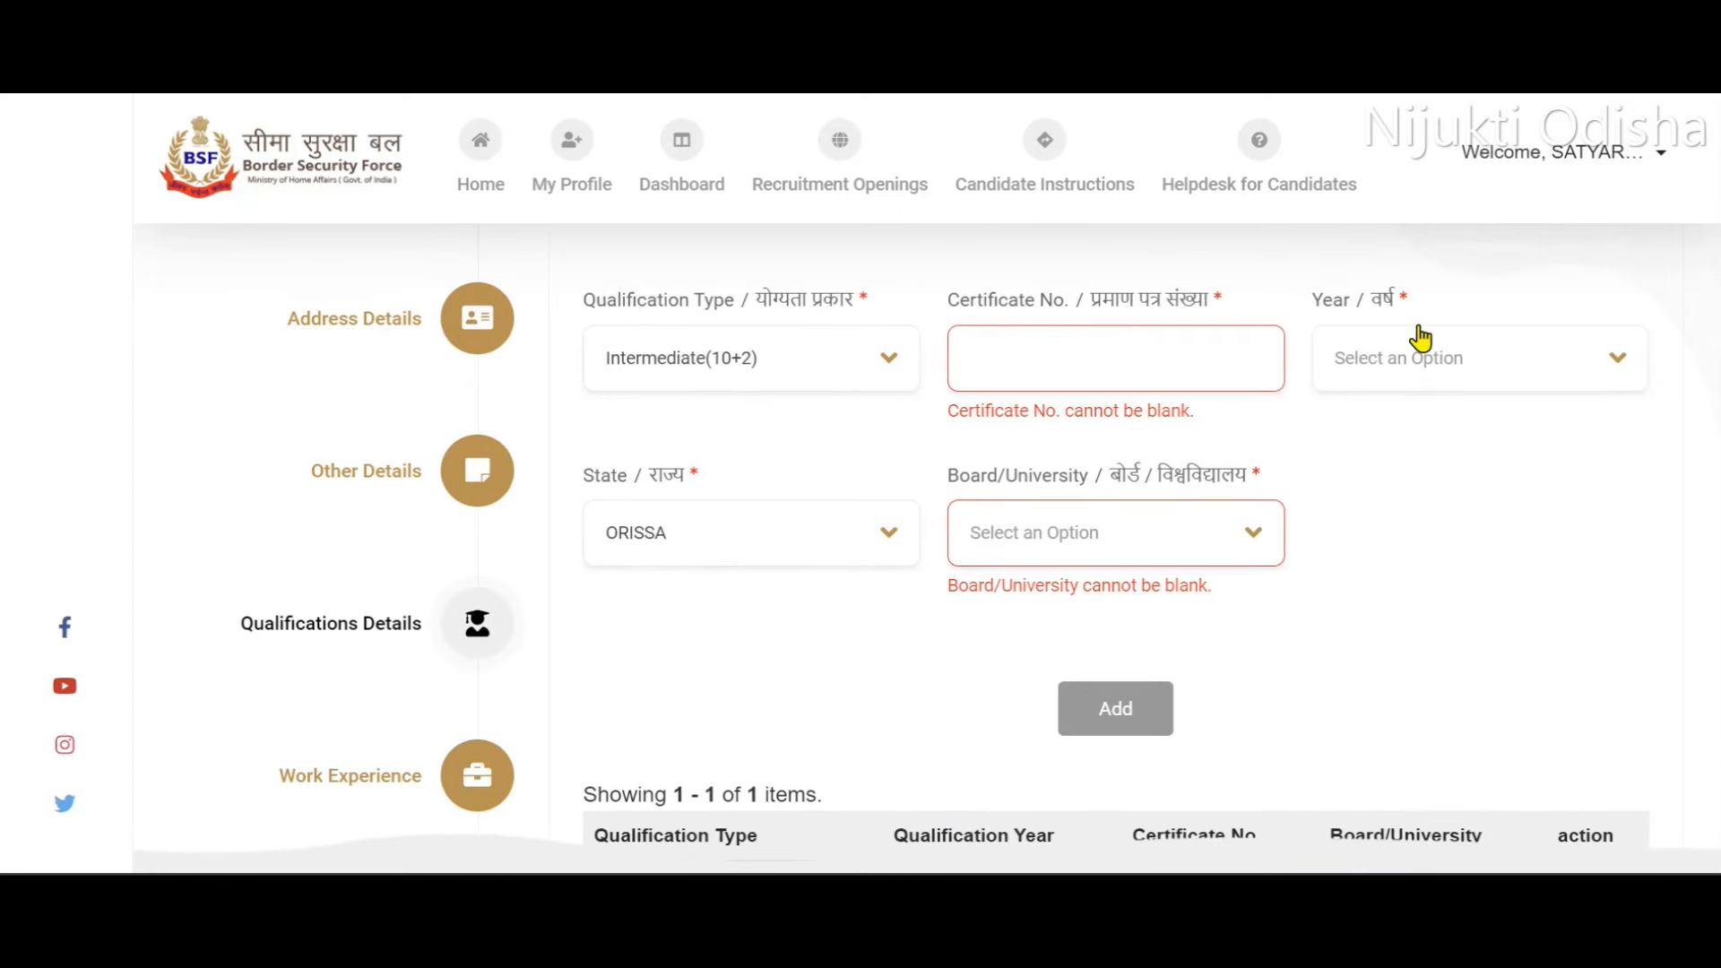
click(1420, 371)
scroll(1358, 672, down, 2)
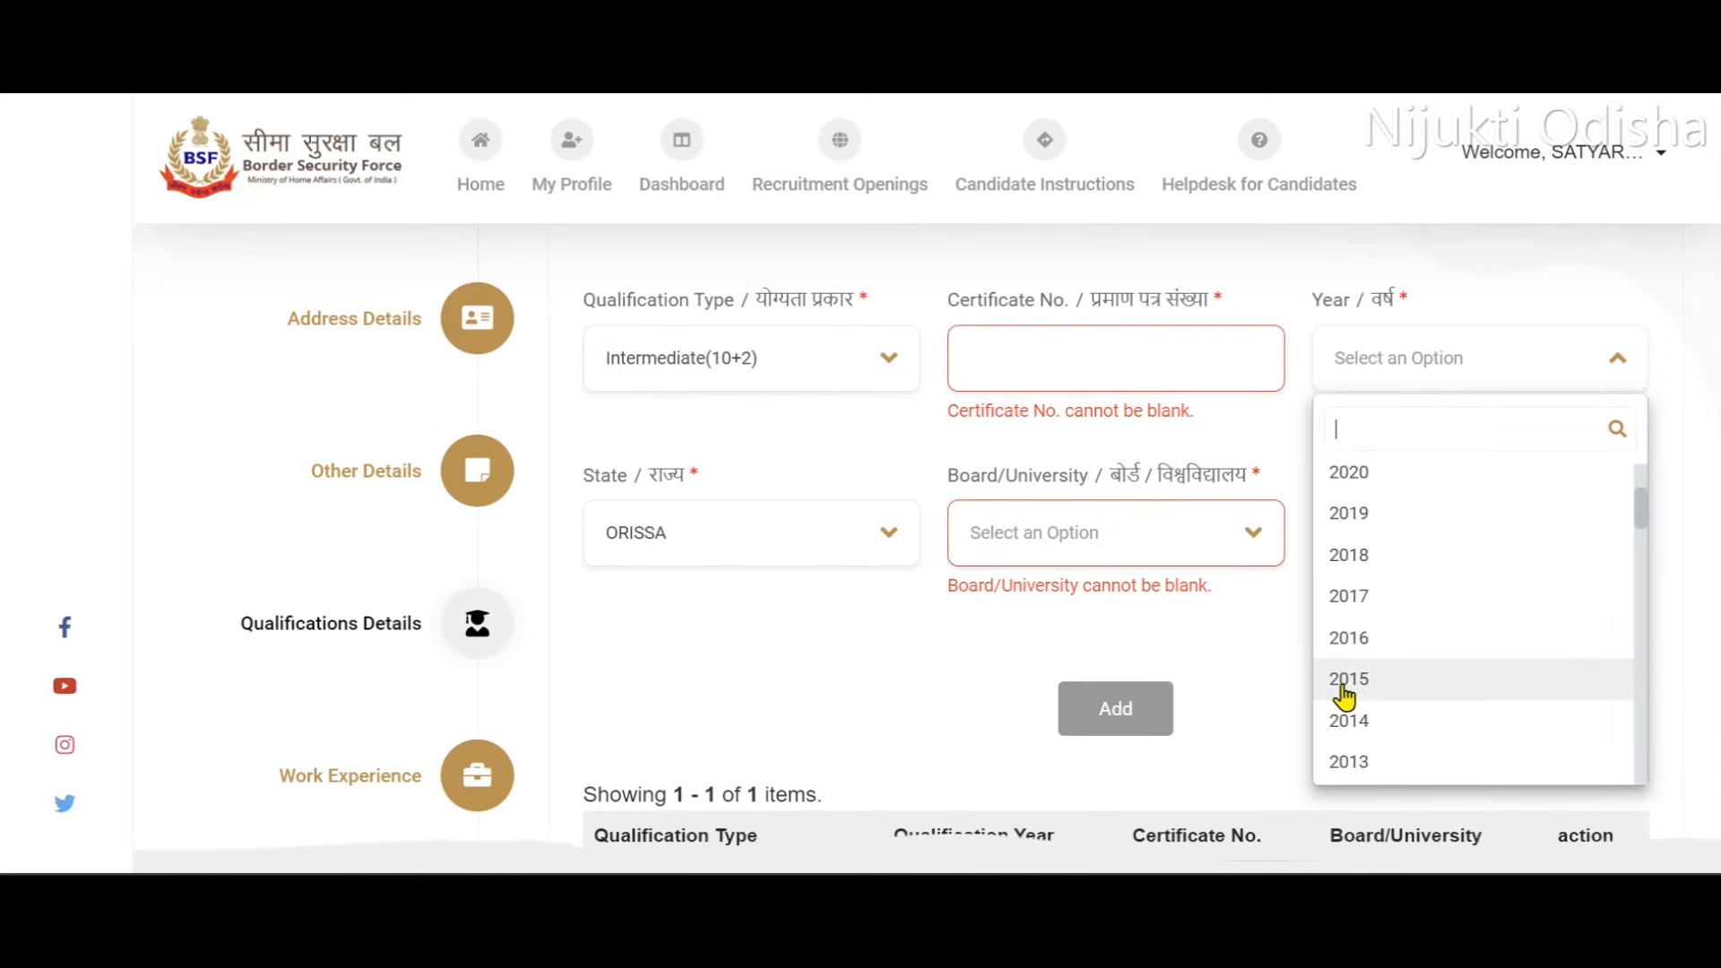
scroll(1383, 619, down, 2)
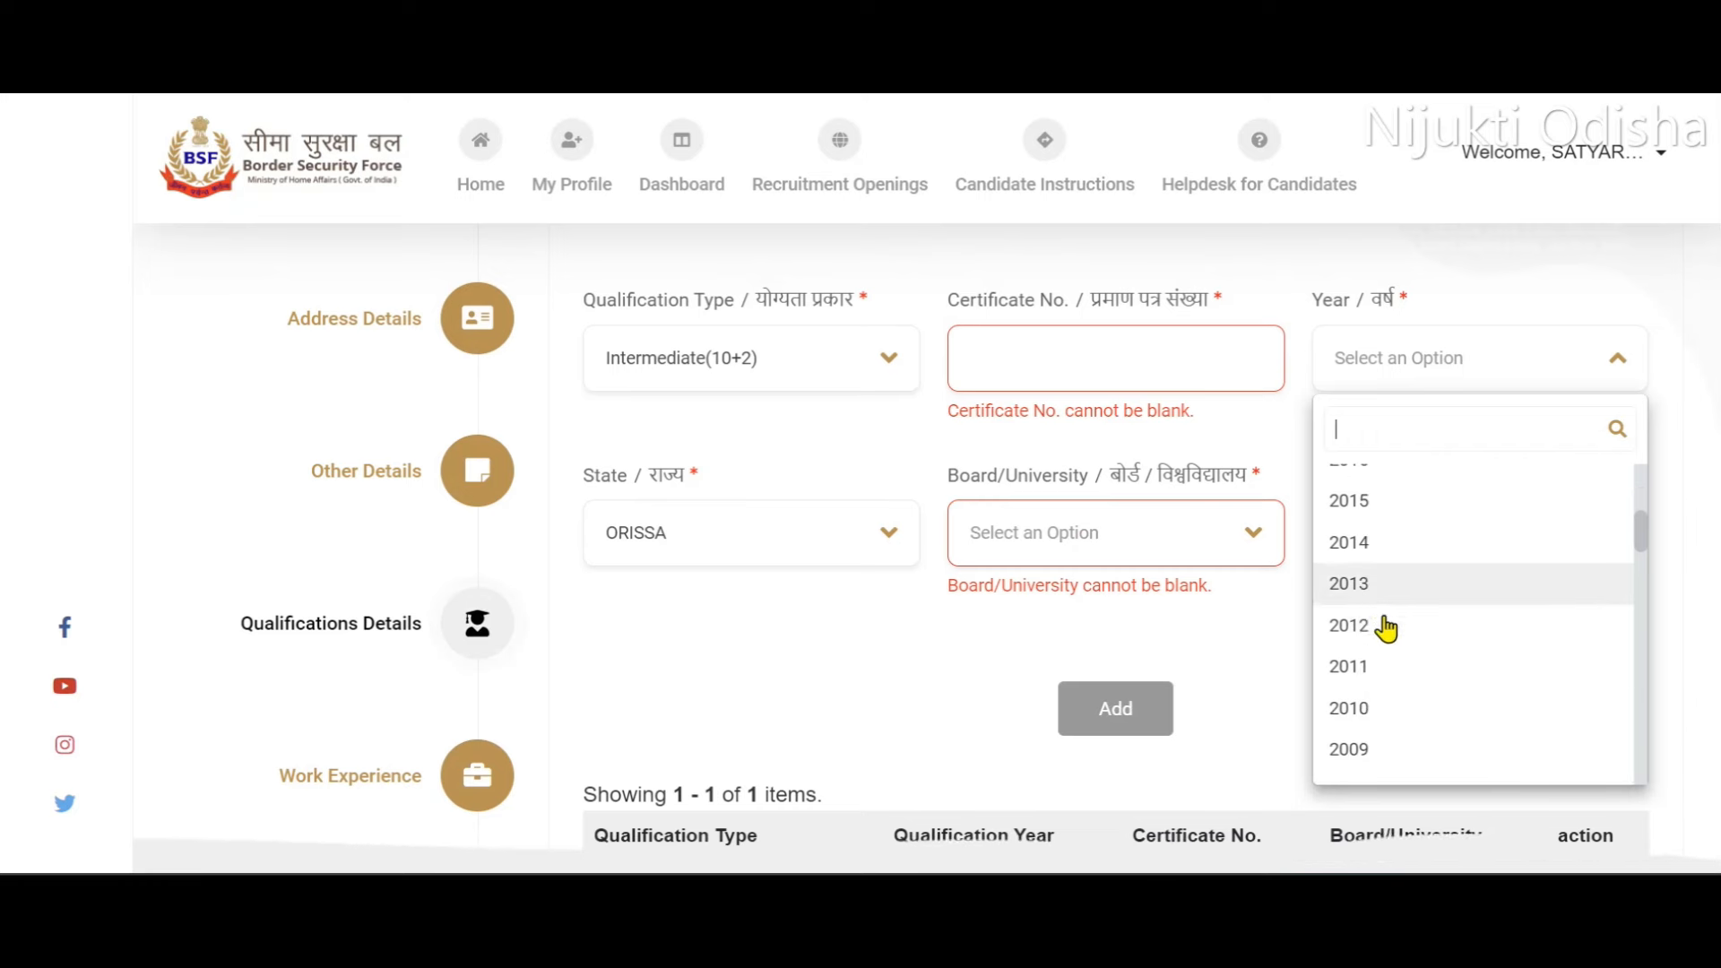
click(1353, 466)
Keep ORISSA as the state, choose State Board as the board and add the Intermediate(10+2) qualification.
click(780, 533)
scroll(726, 721, down, 4)
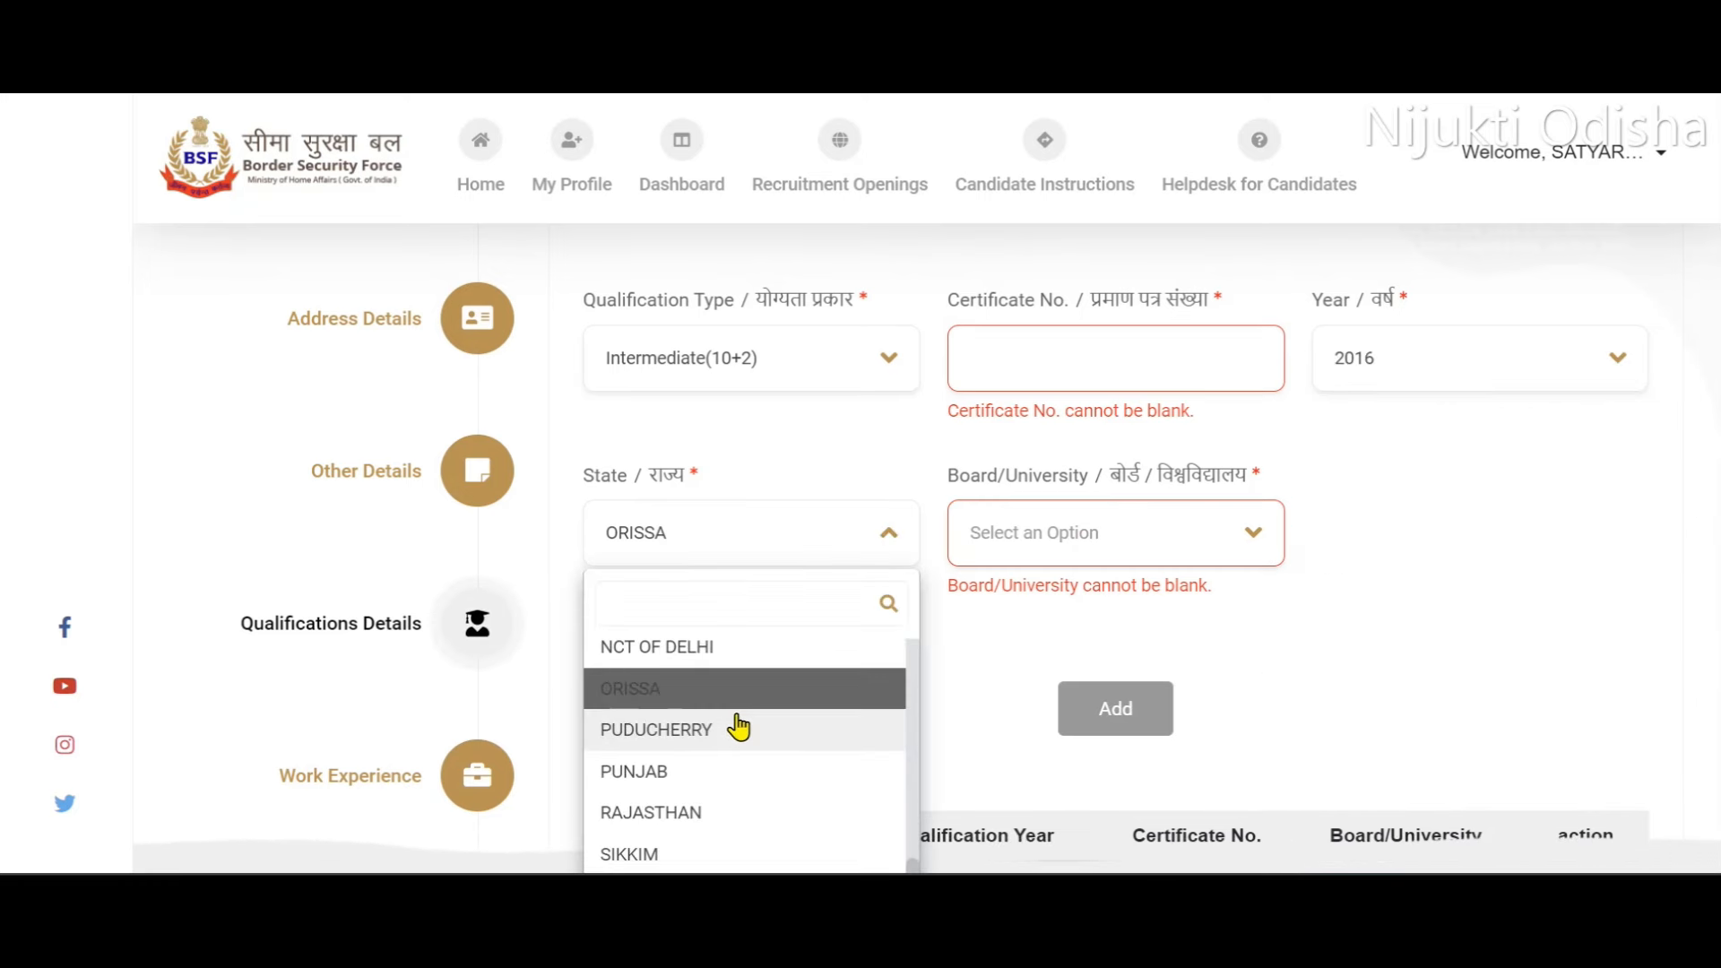
scroll(1064, 556, down, 2)
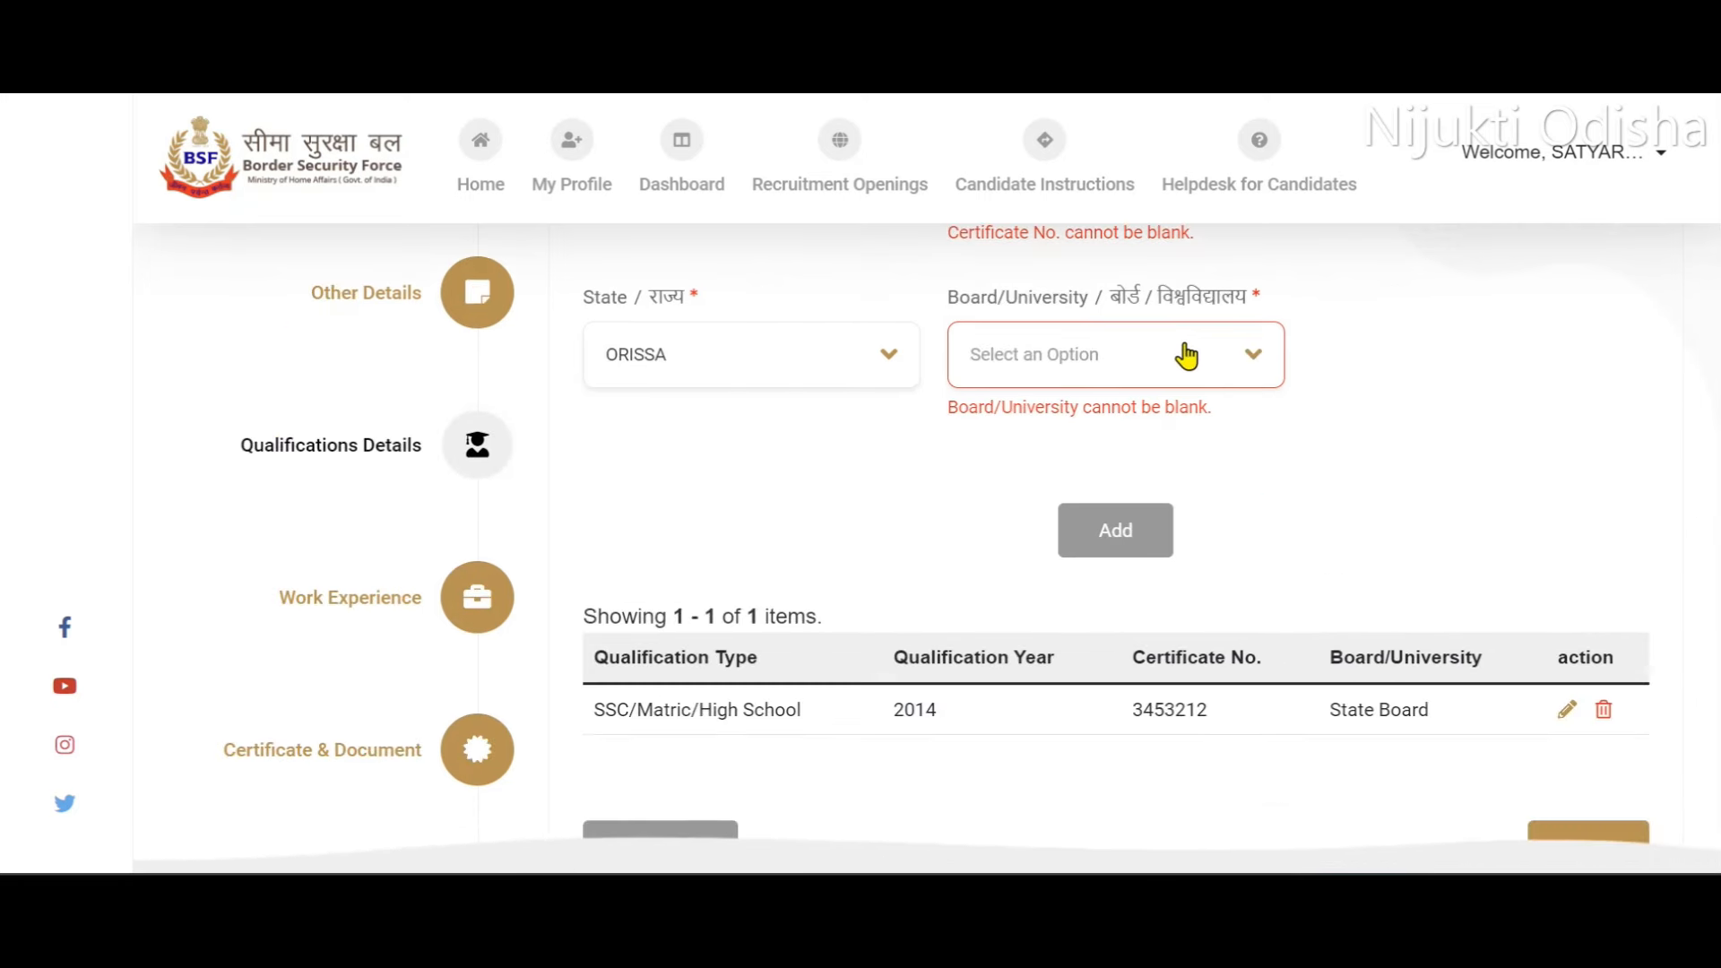
click(1186, 353)
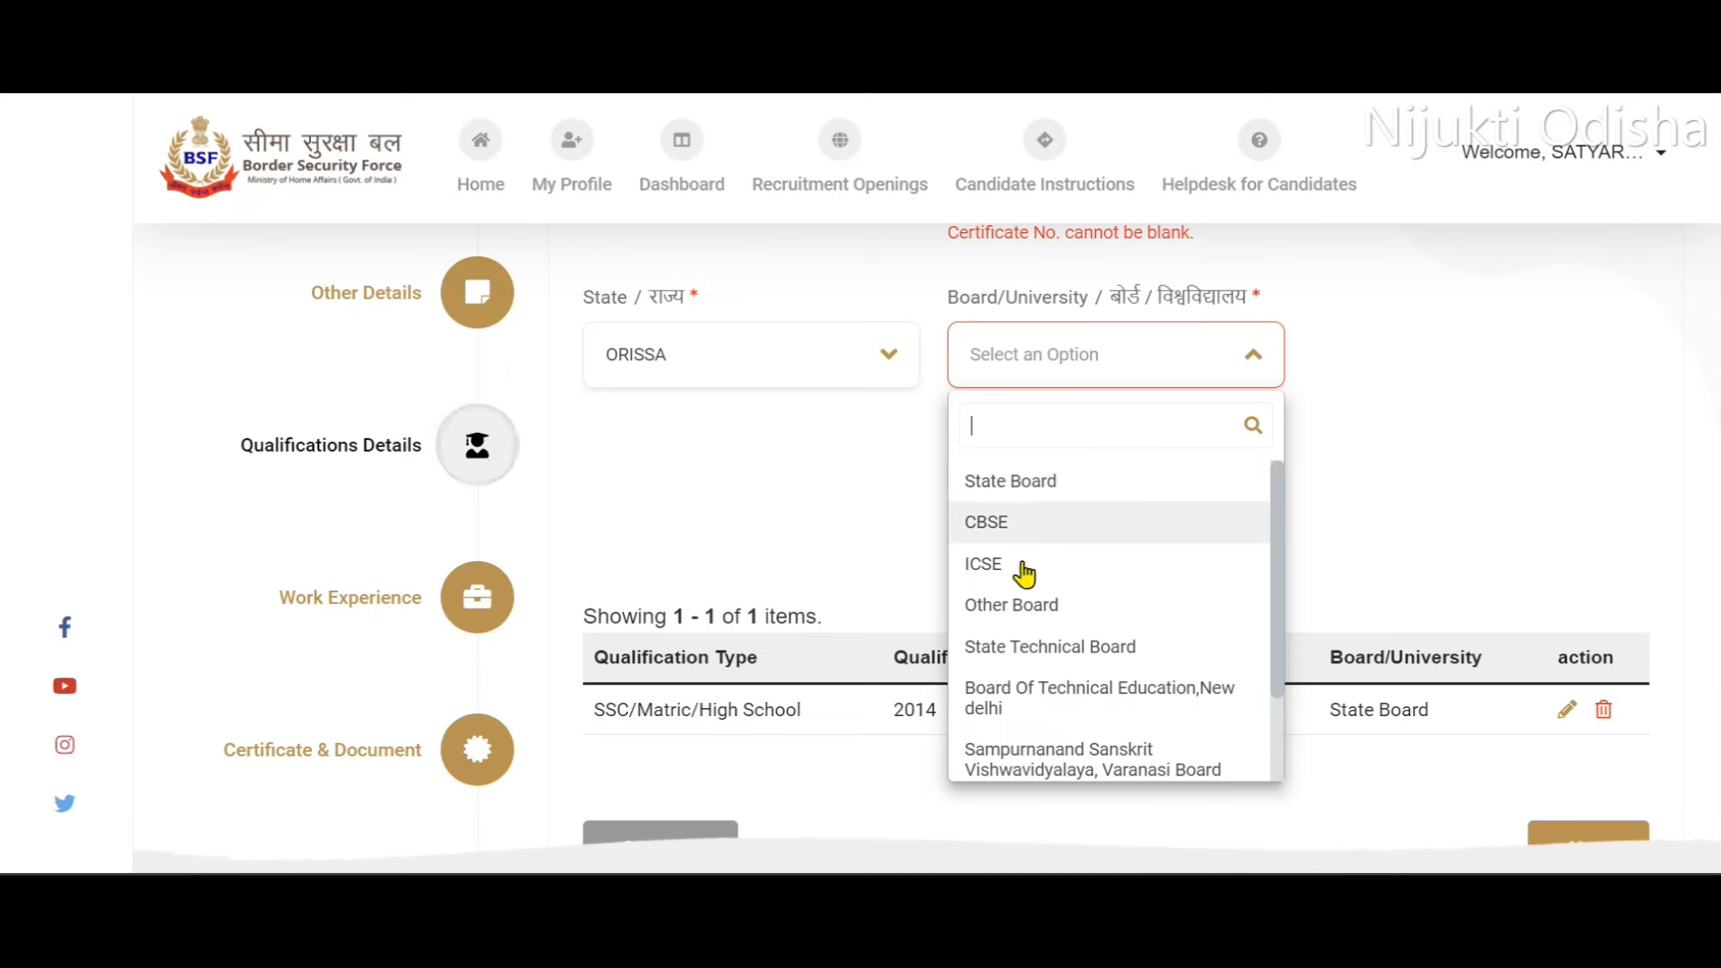
click(1036, 484)
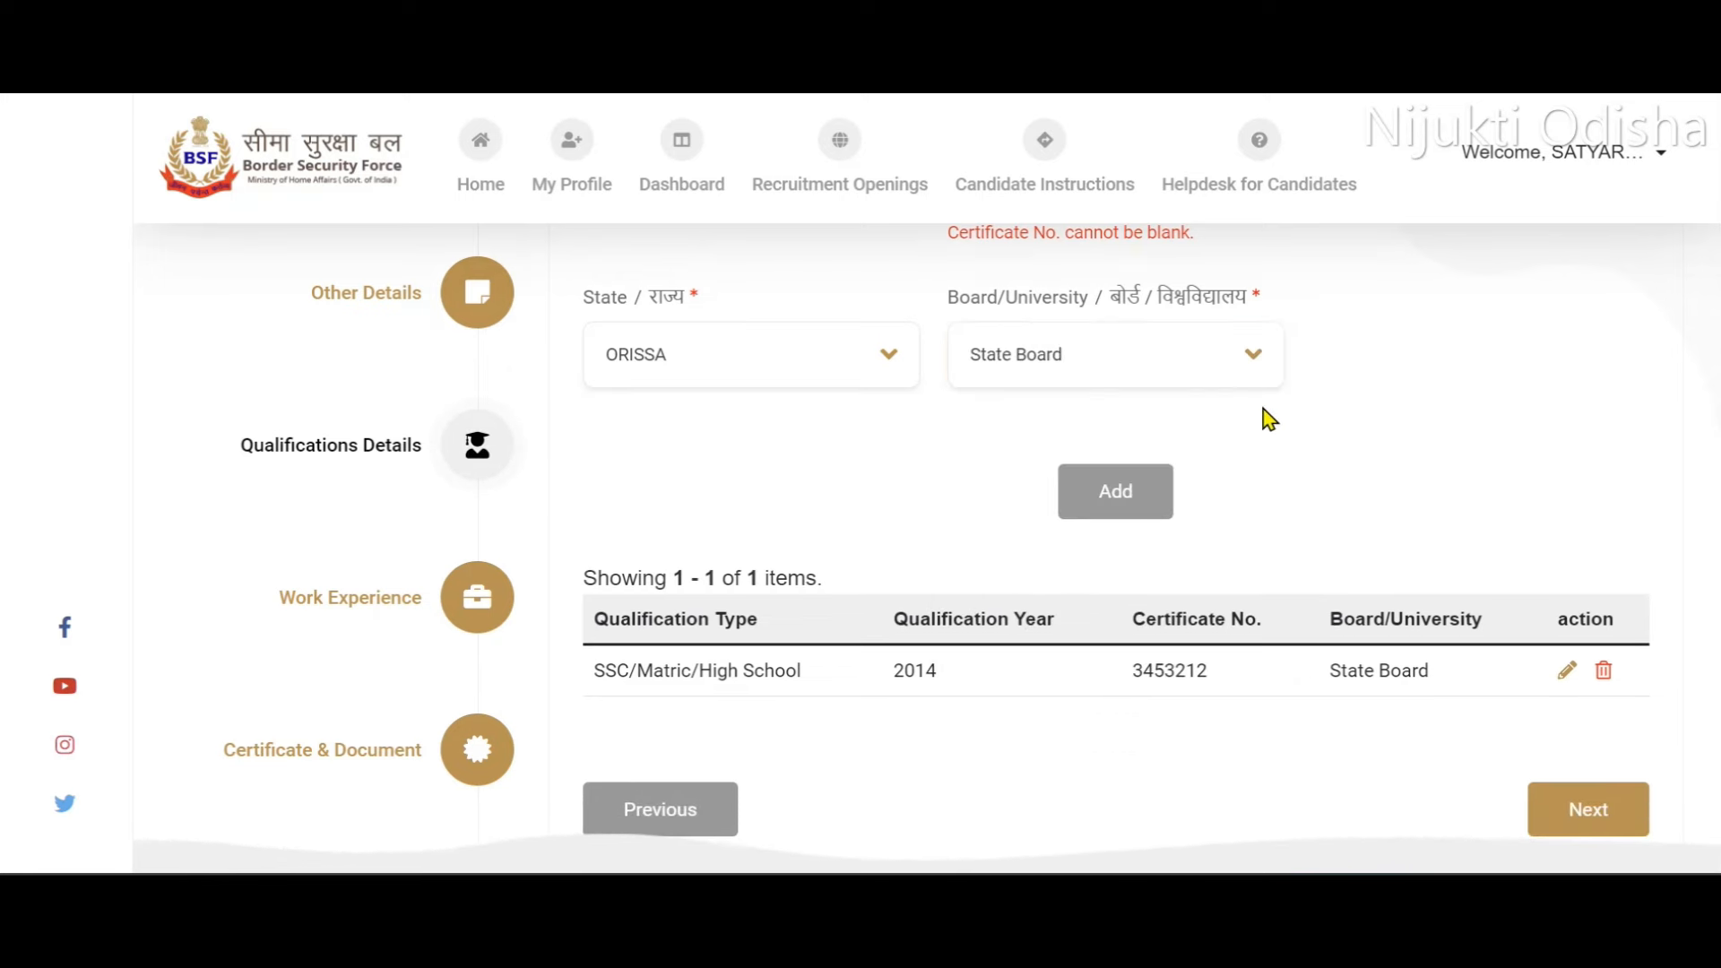
click(1130, 493)
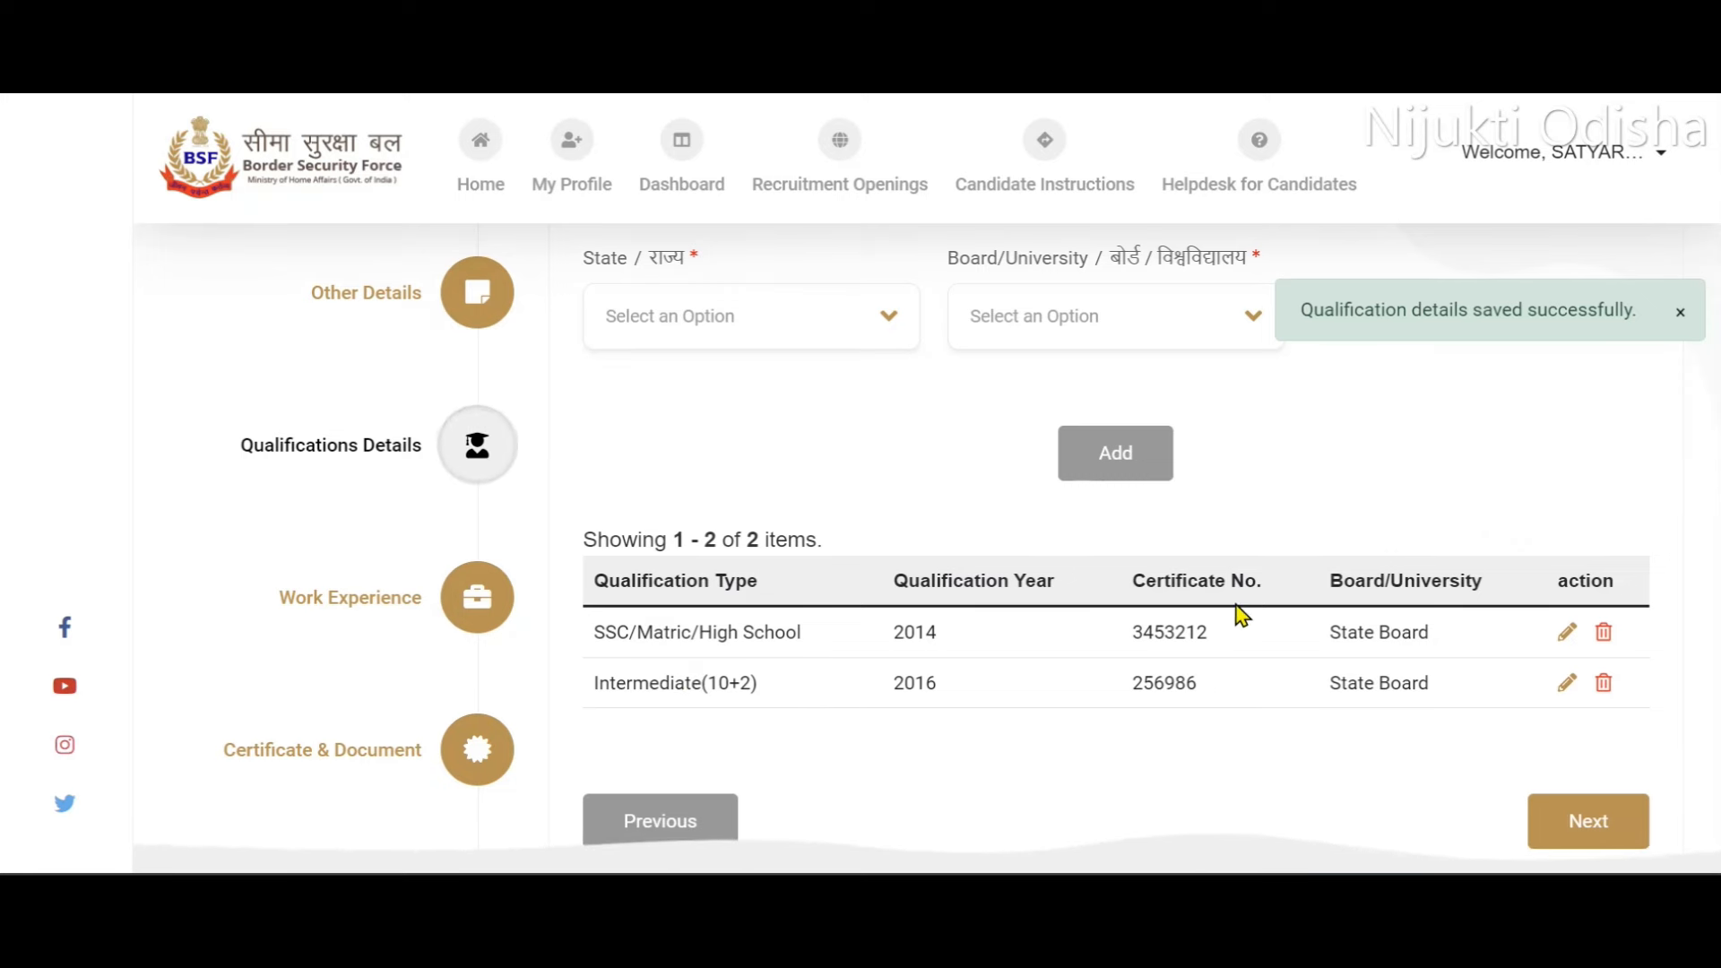
Look through the available qualification types and proceed to the work experience section.
scroll(1248, 615, up, 2)
click(863, 350)
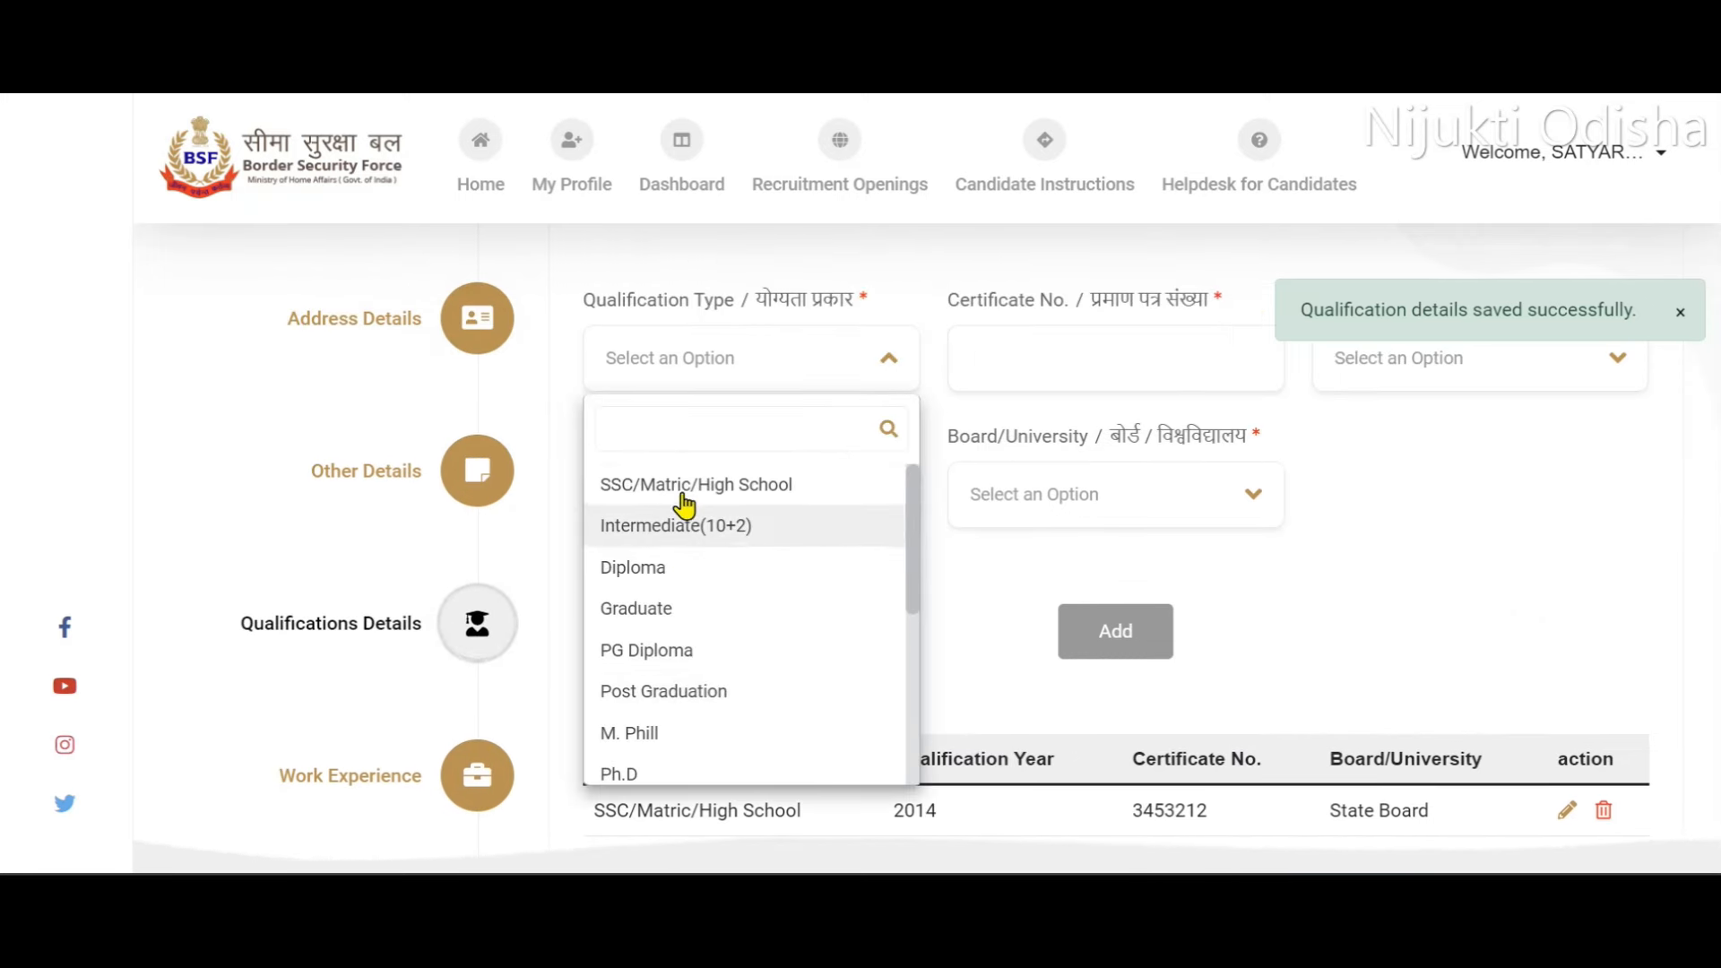
scroll(832, 524, down, 1)
scroll(1279, 519, down, 4)
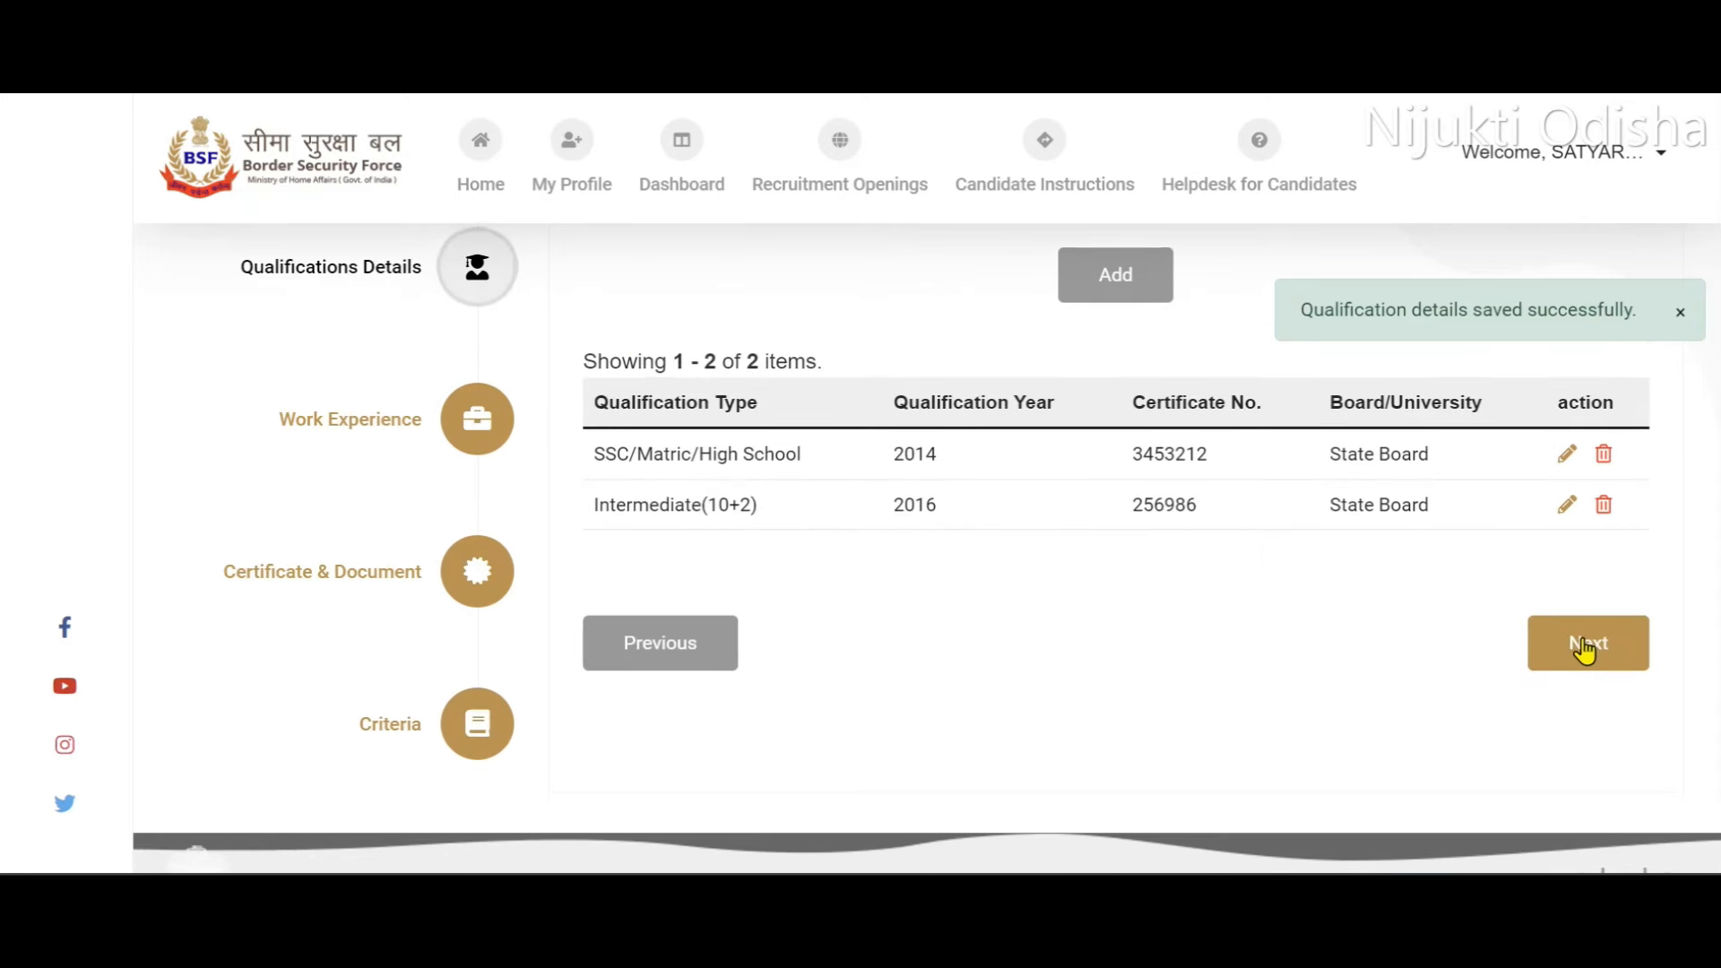
click(1569, 663)
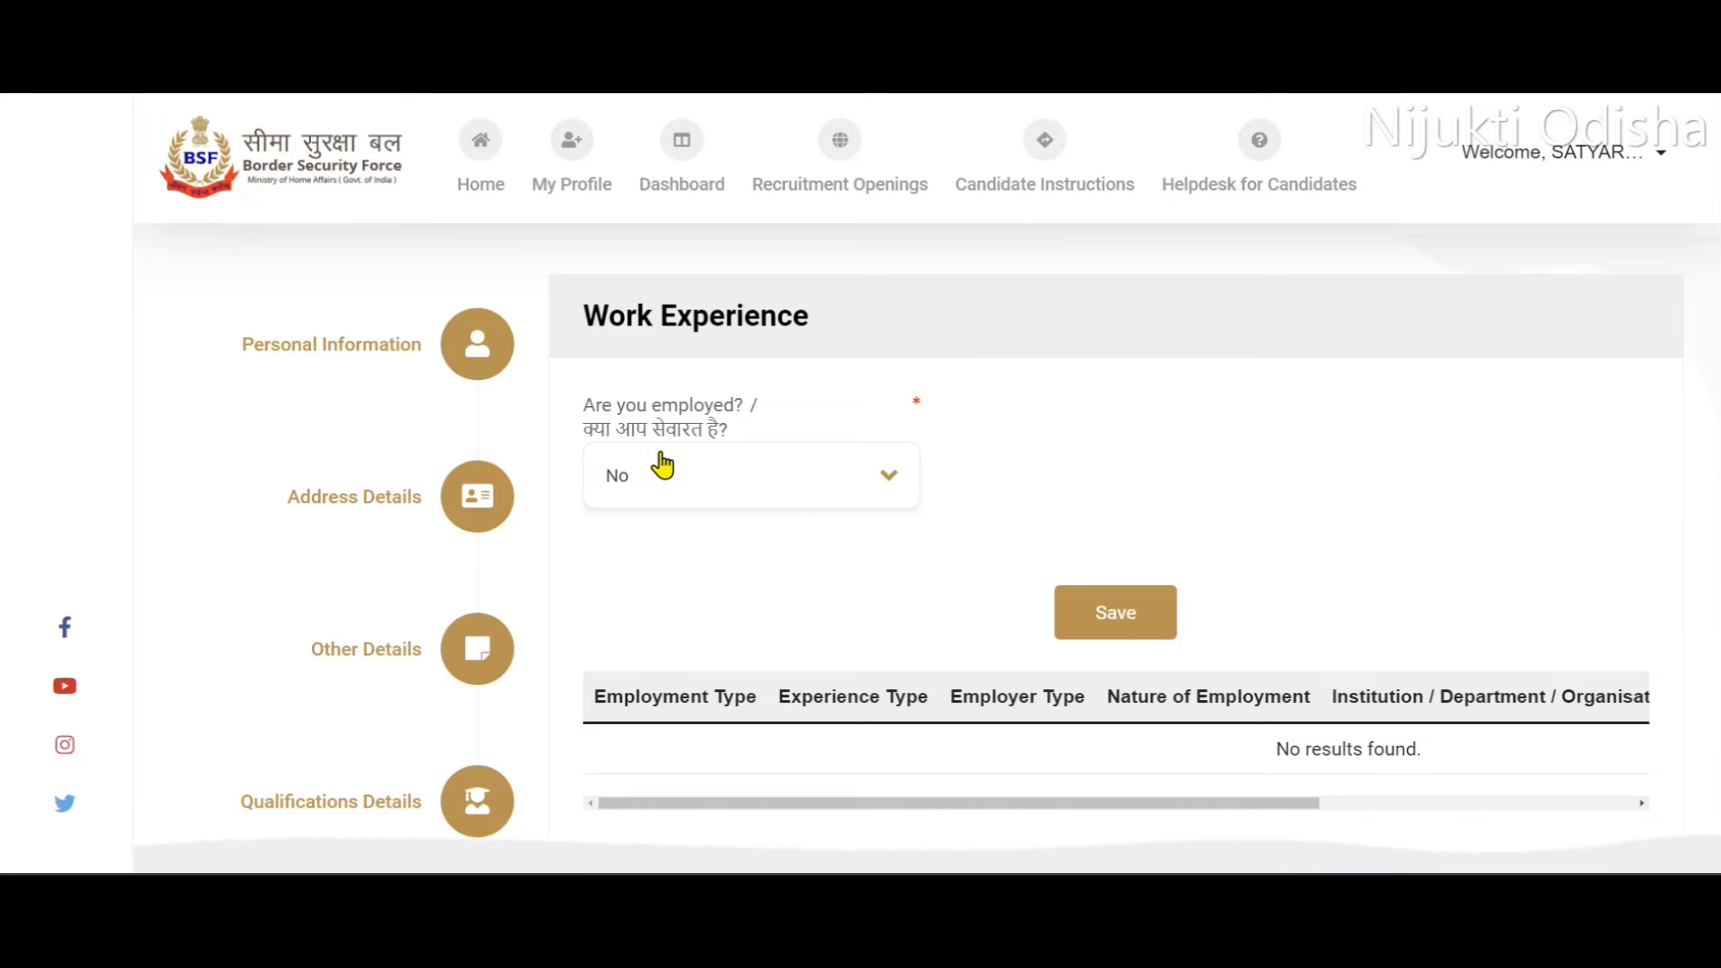
Check the employment fields for a Yes answer, answer No to being employed and save the work experience.
click(818, 484)
click(627, 602)
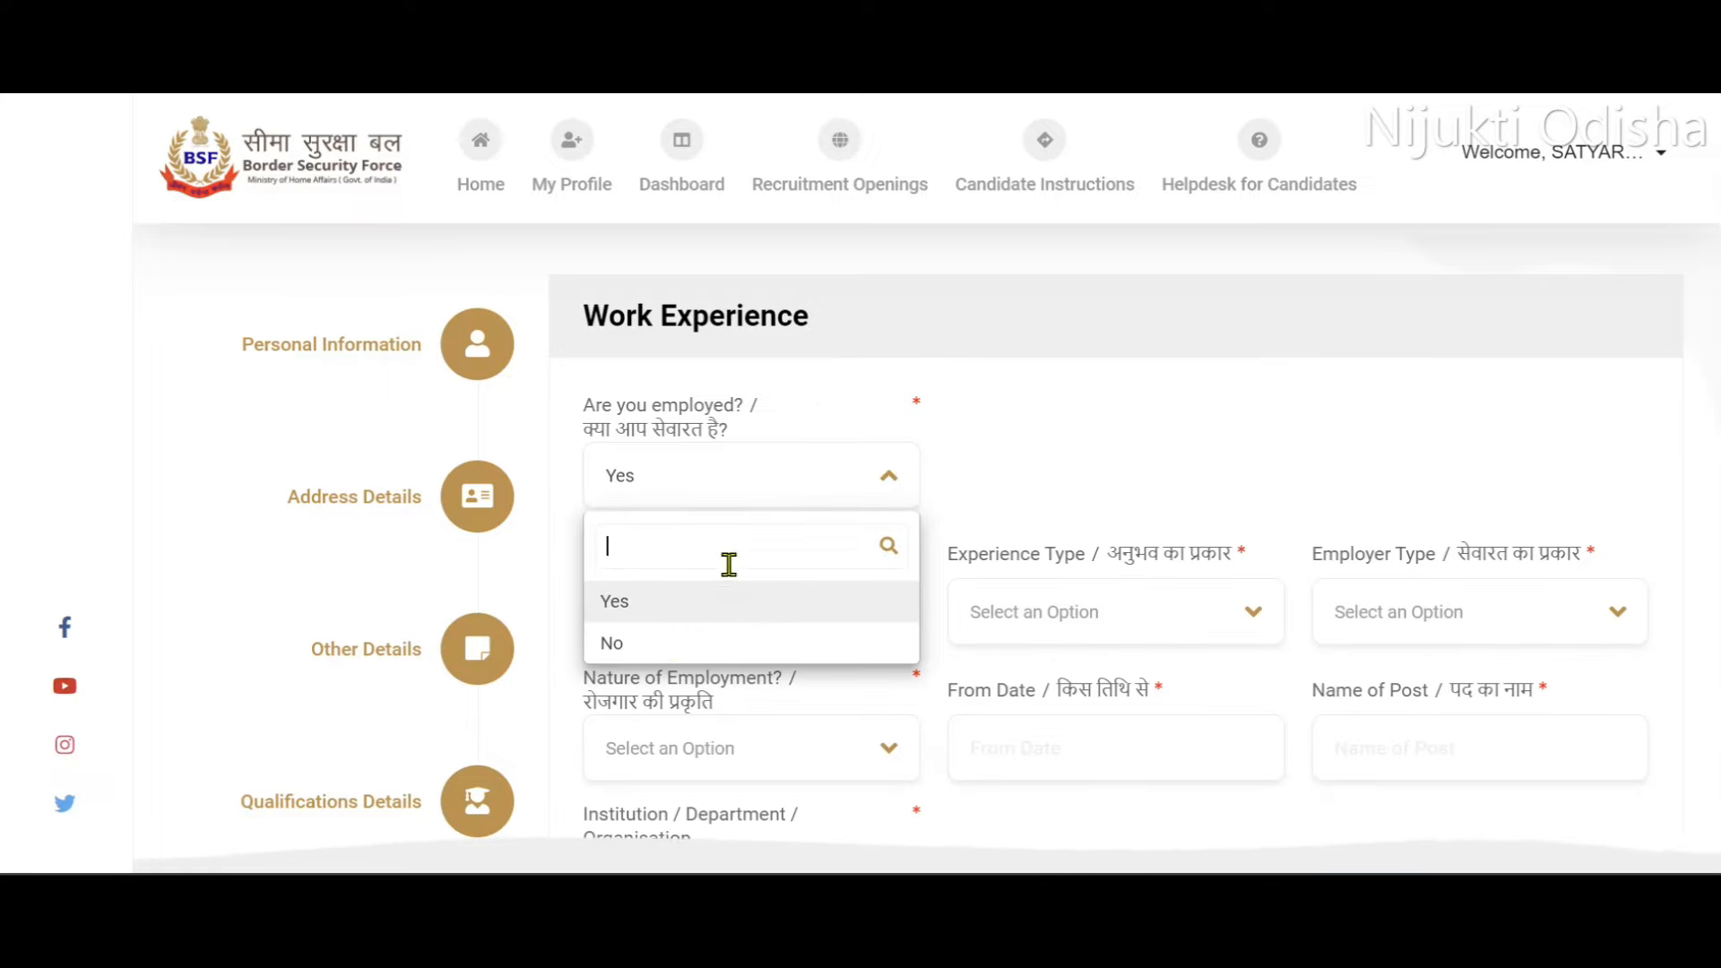
click(664, 647)
scroll(965, 557, down, 2)
click(1118, 443)
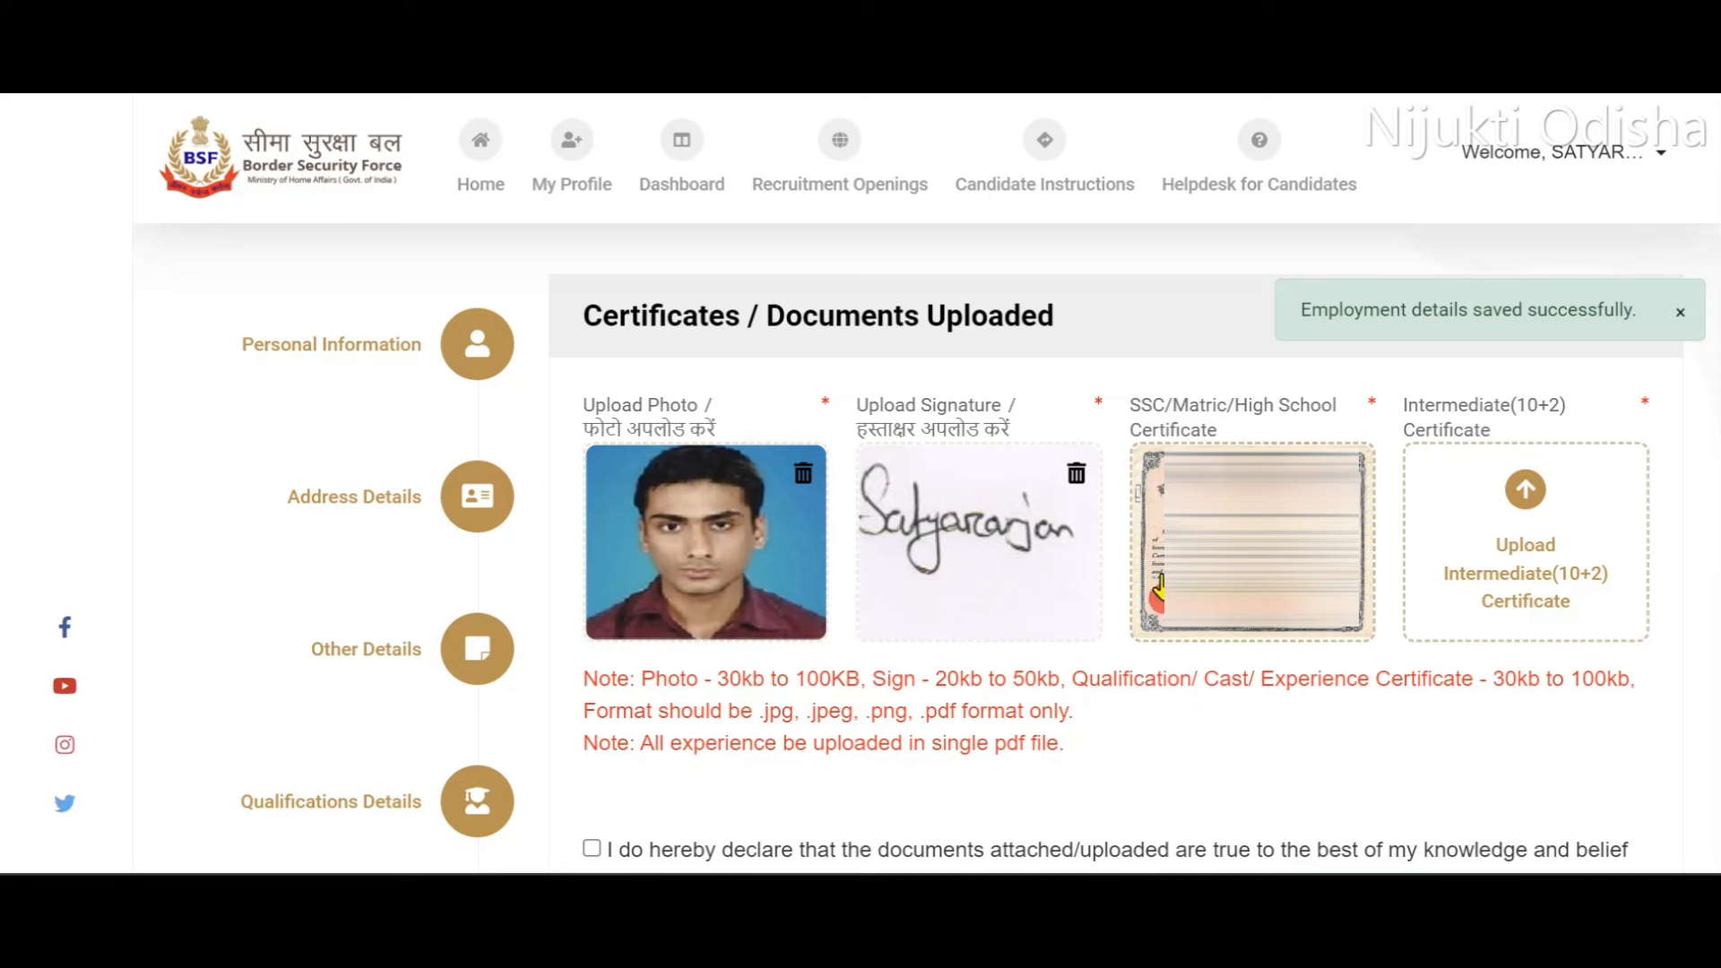
Accept the declaration that the uploaded certificates and documents are true.
scroll(607, 365, down, 5)
click(592, 316)
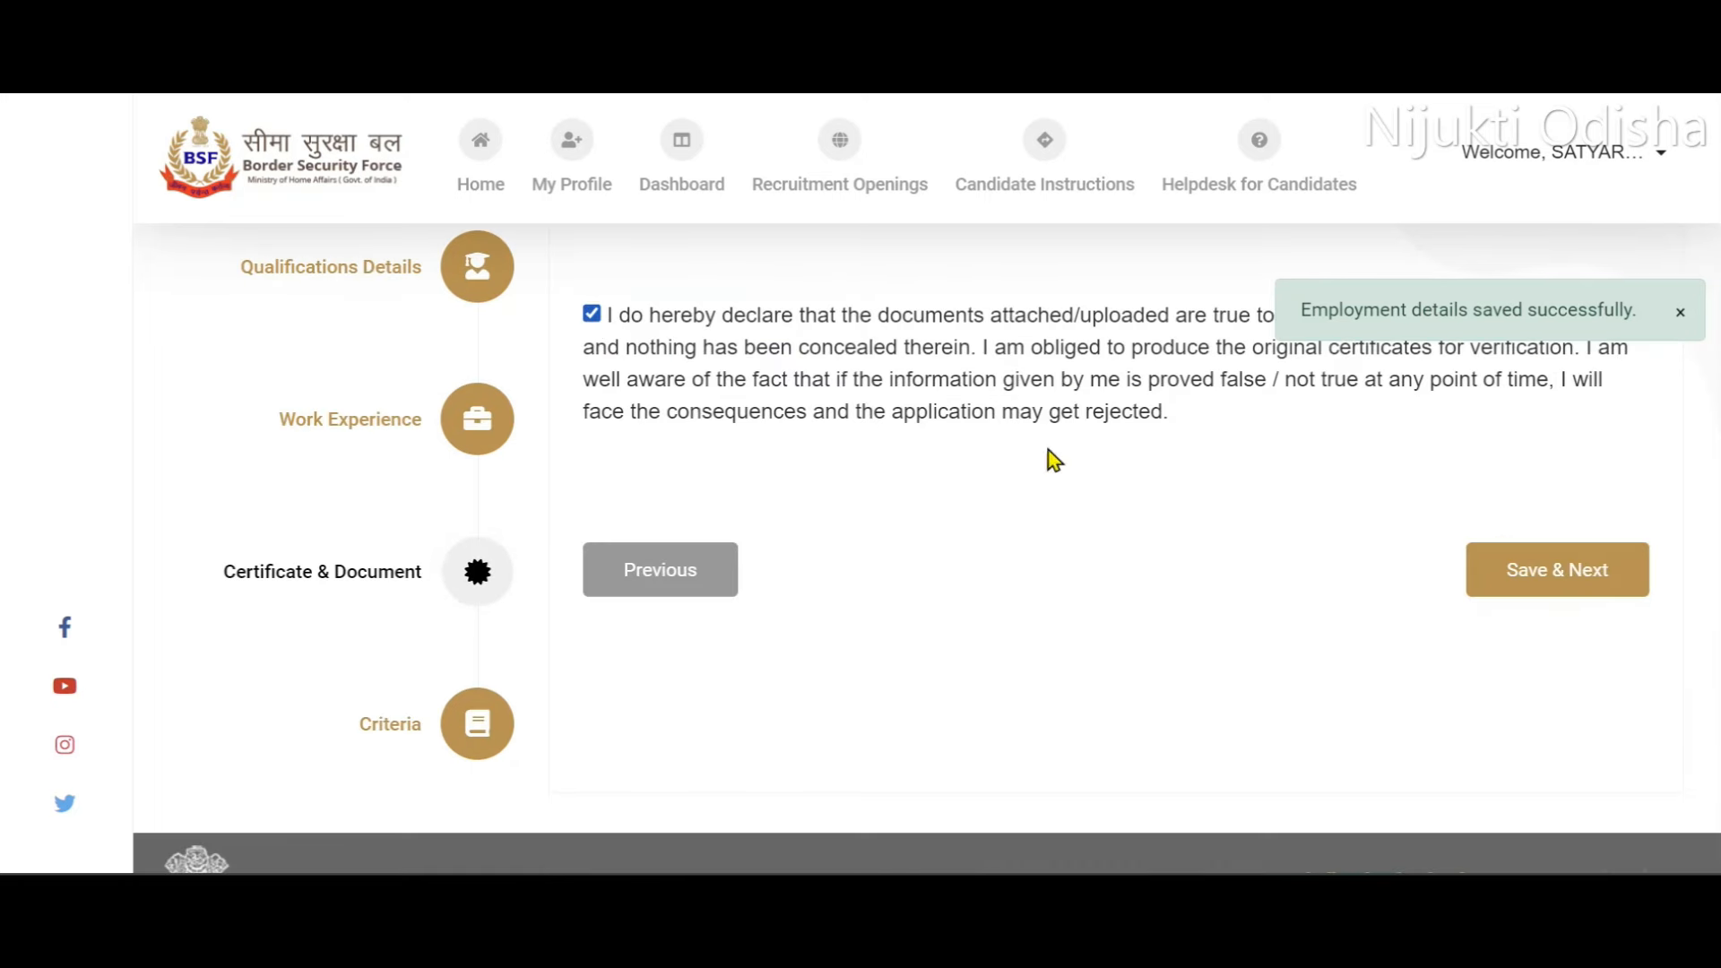
Save the certificate and document section to complete the profile and dismiss the guidelines.
click(1562, 584)
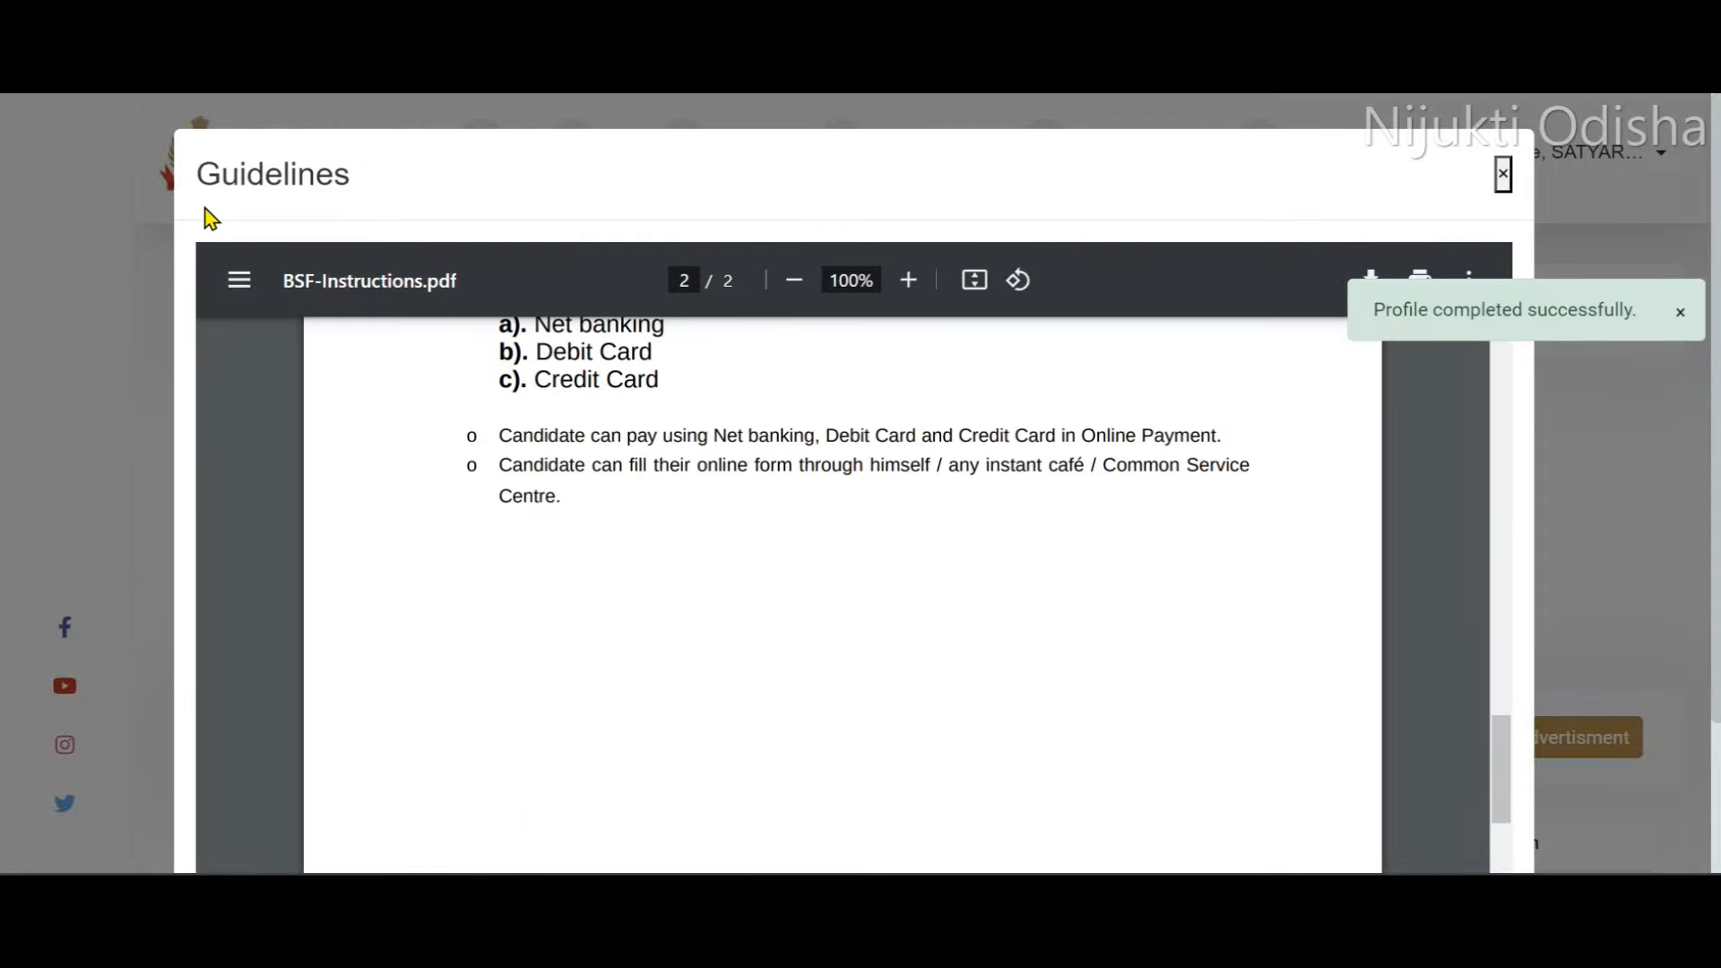
scroll(1172, 492, down, 5)
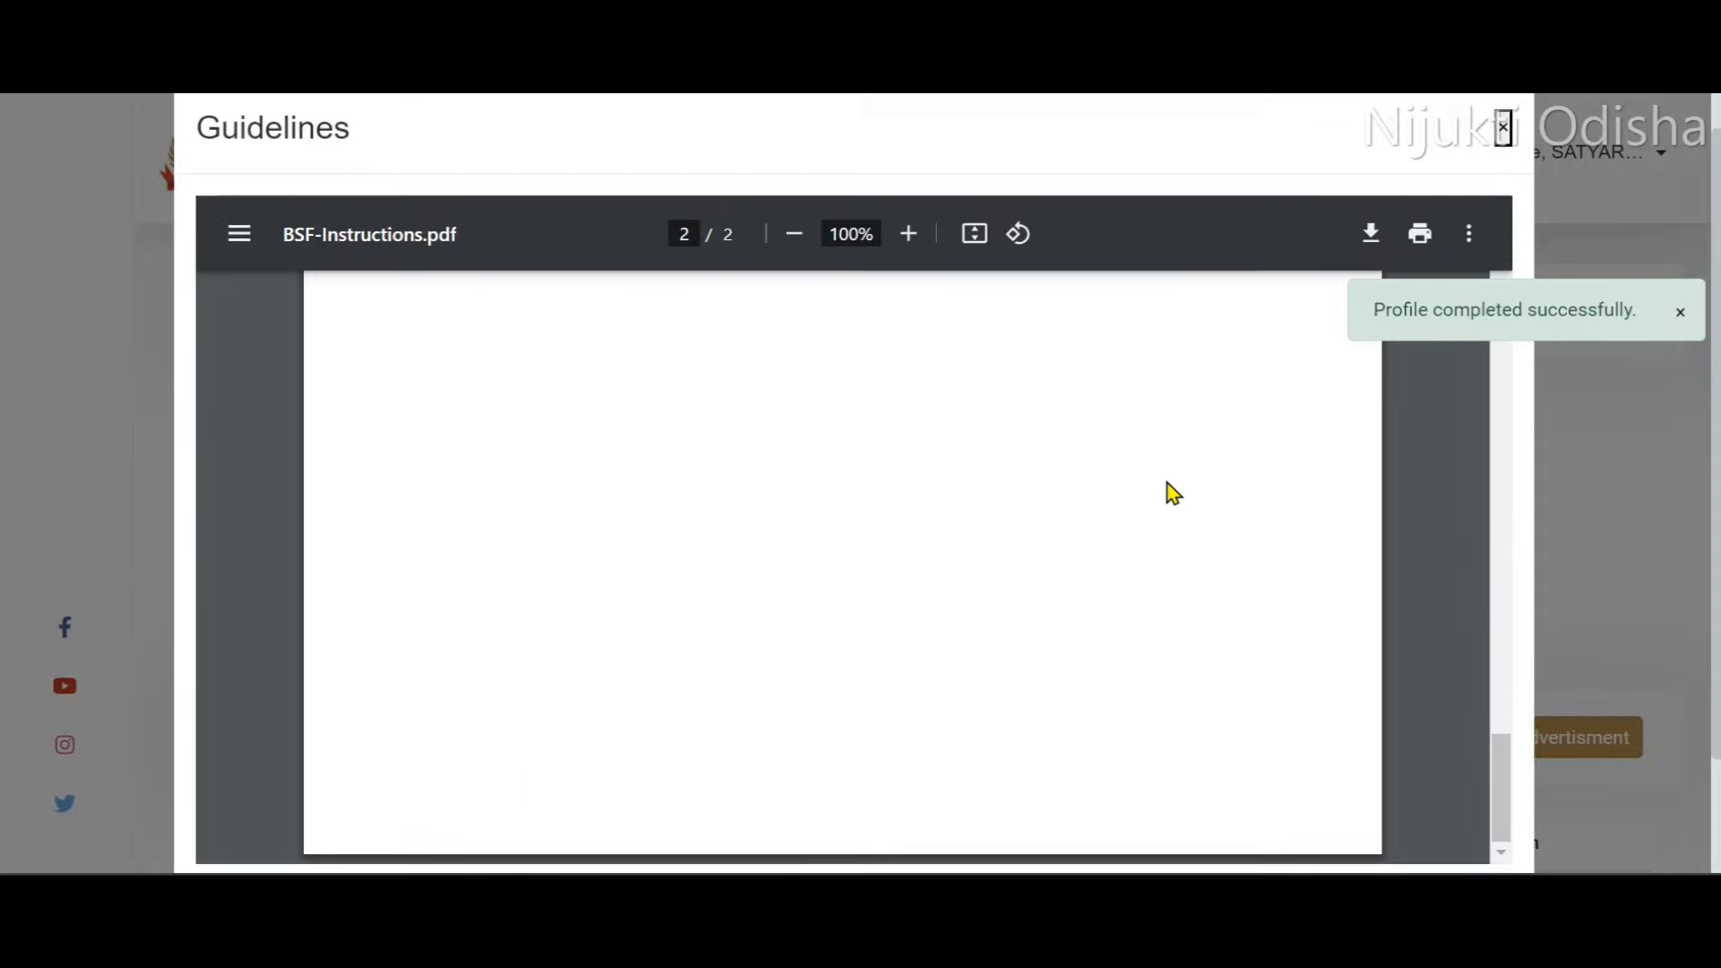
click(1468, 800)
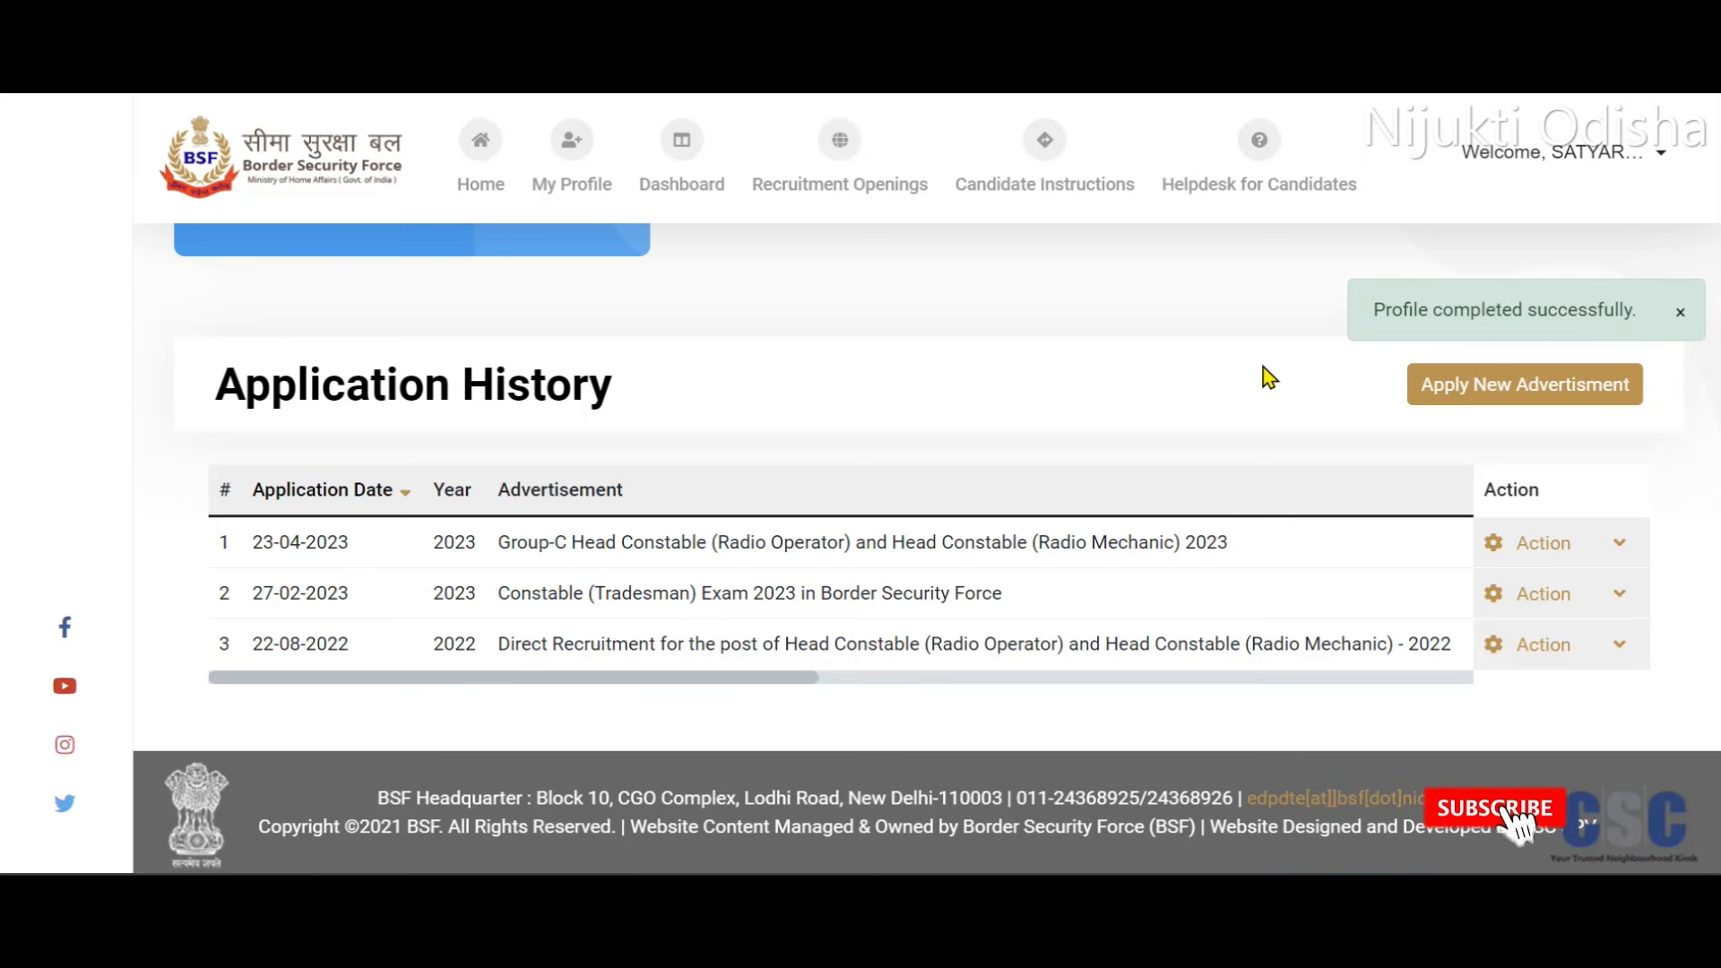
Review the profile status and application history, and open the current recruitment openings to apply for a new advertisement.
scroll(1266, 375, up, 4)
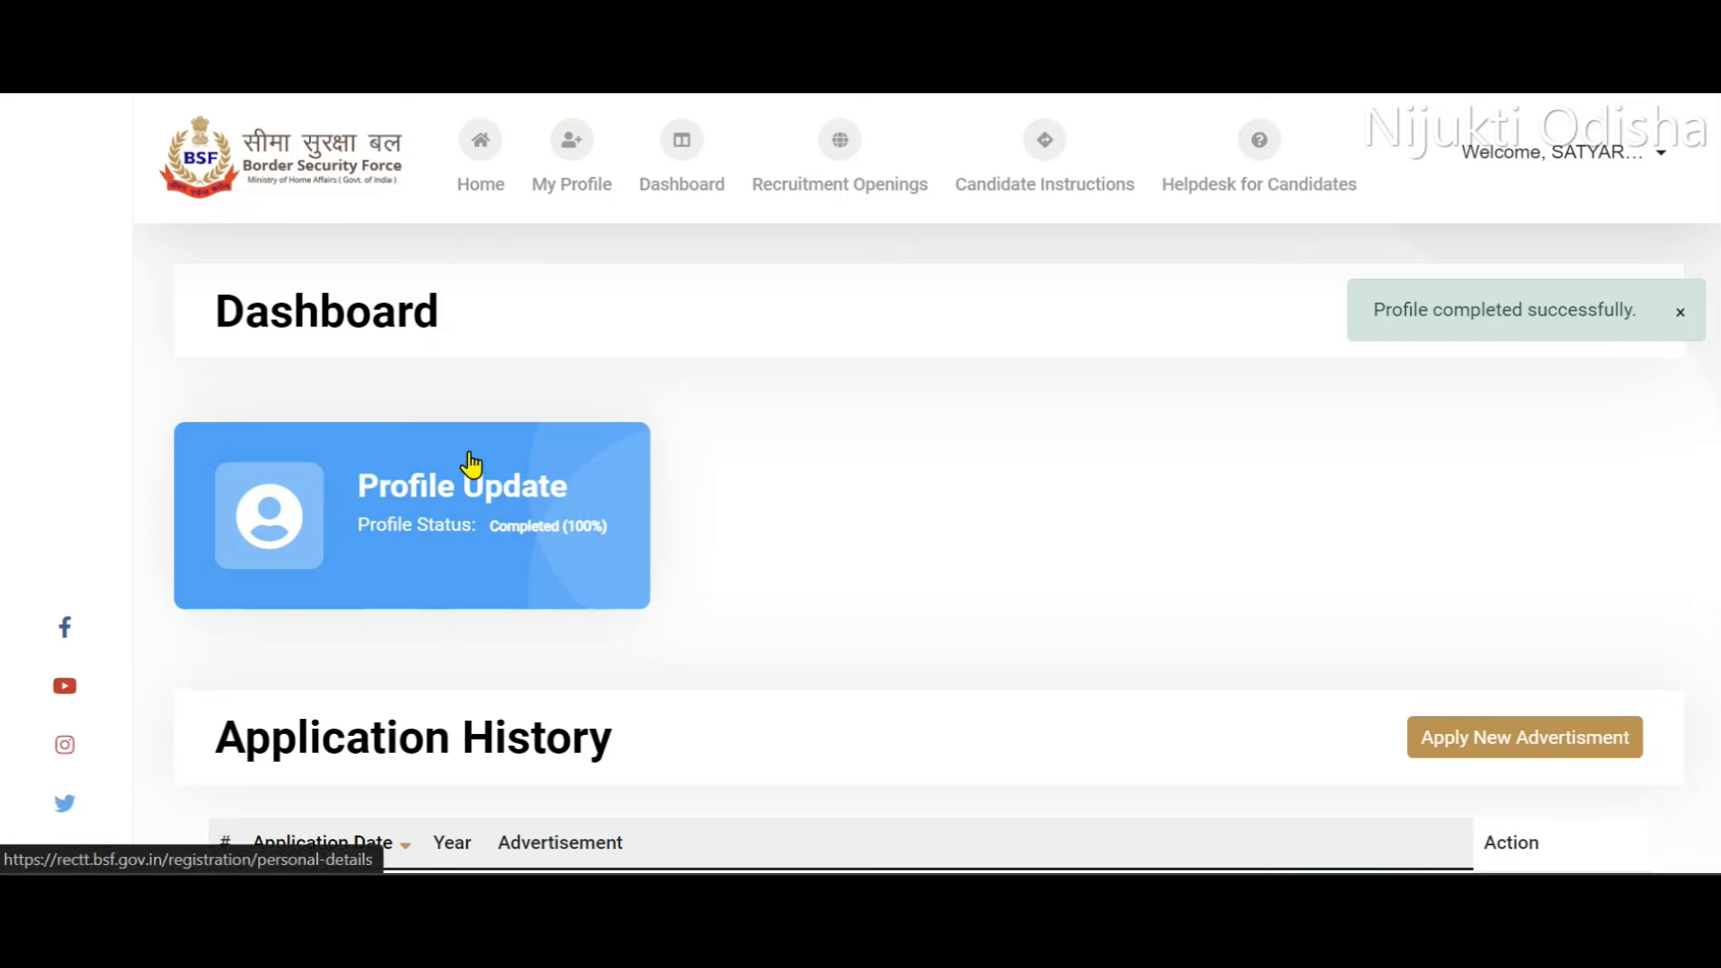
scroll(719, 484, down, 4)
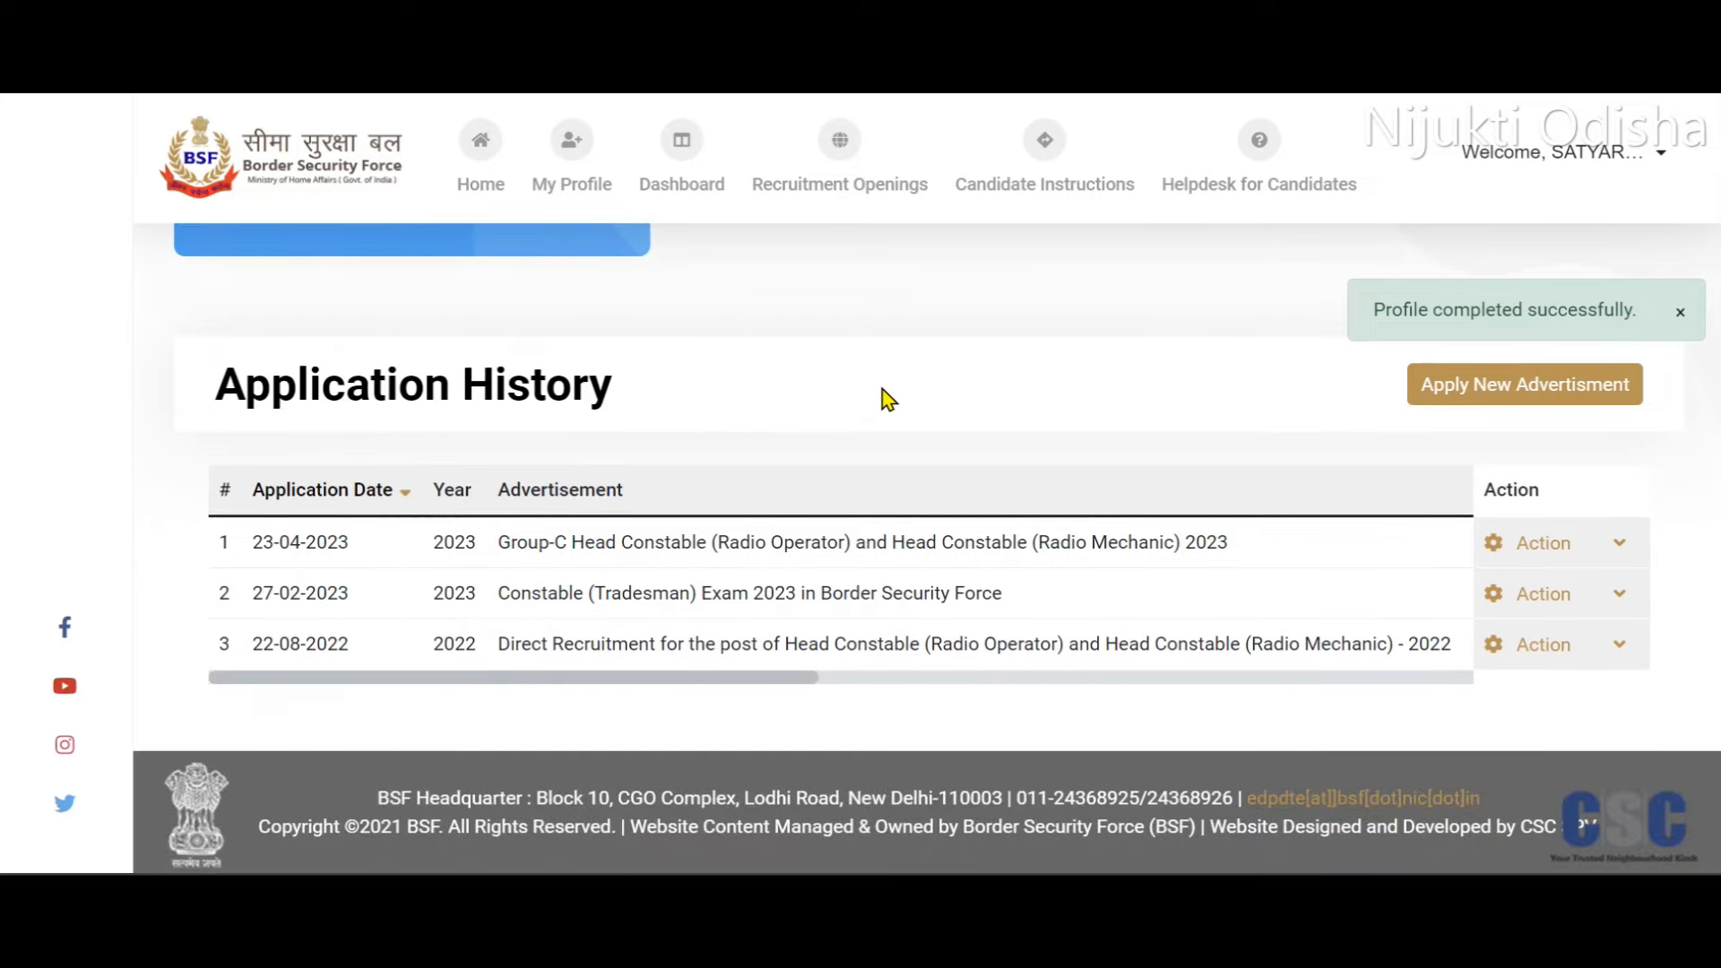
scroll(1202, 508, up, 2)
scroll(694, 575, down, 2)
scroll(1479, 606, up, 2)
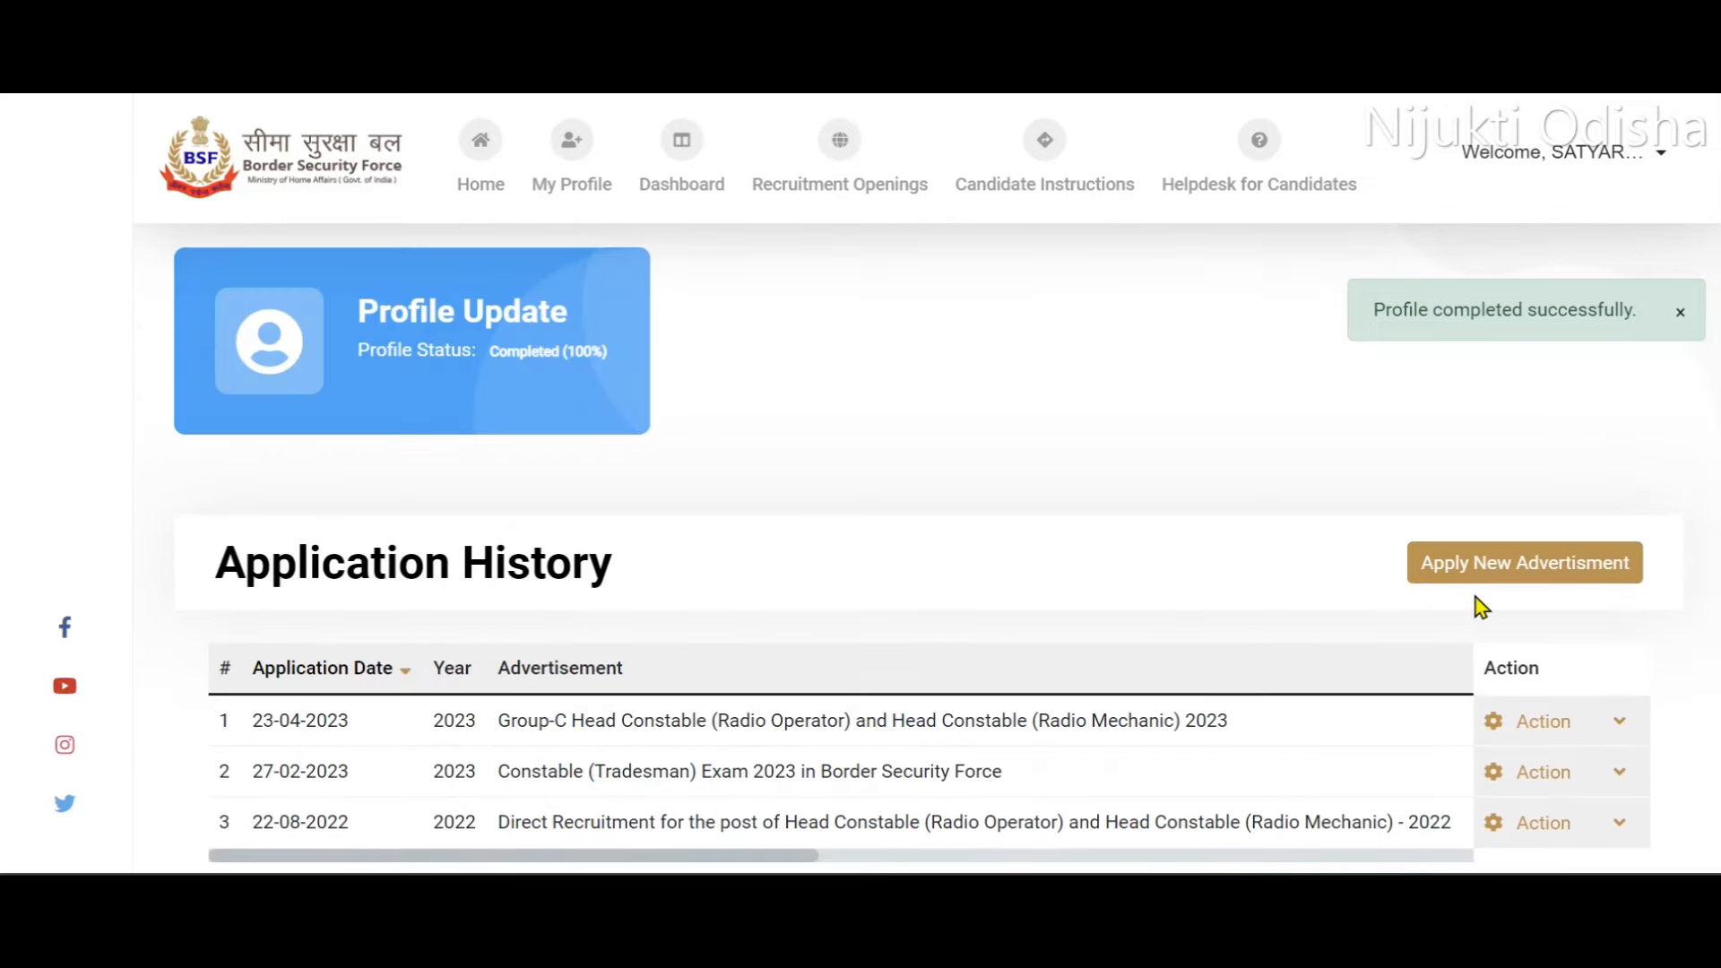
click(1521, 570)
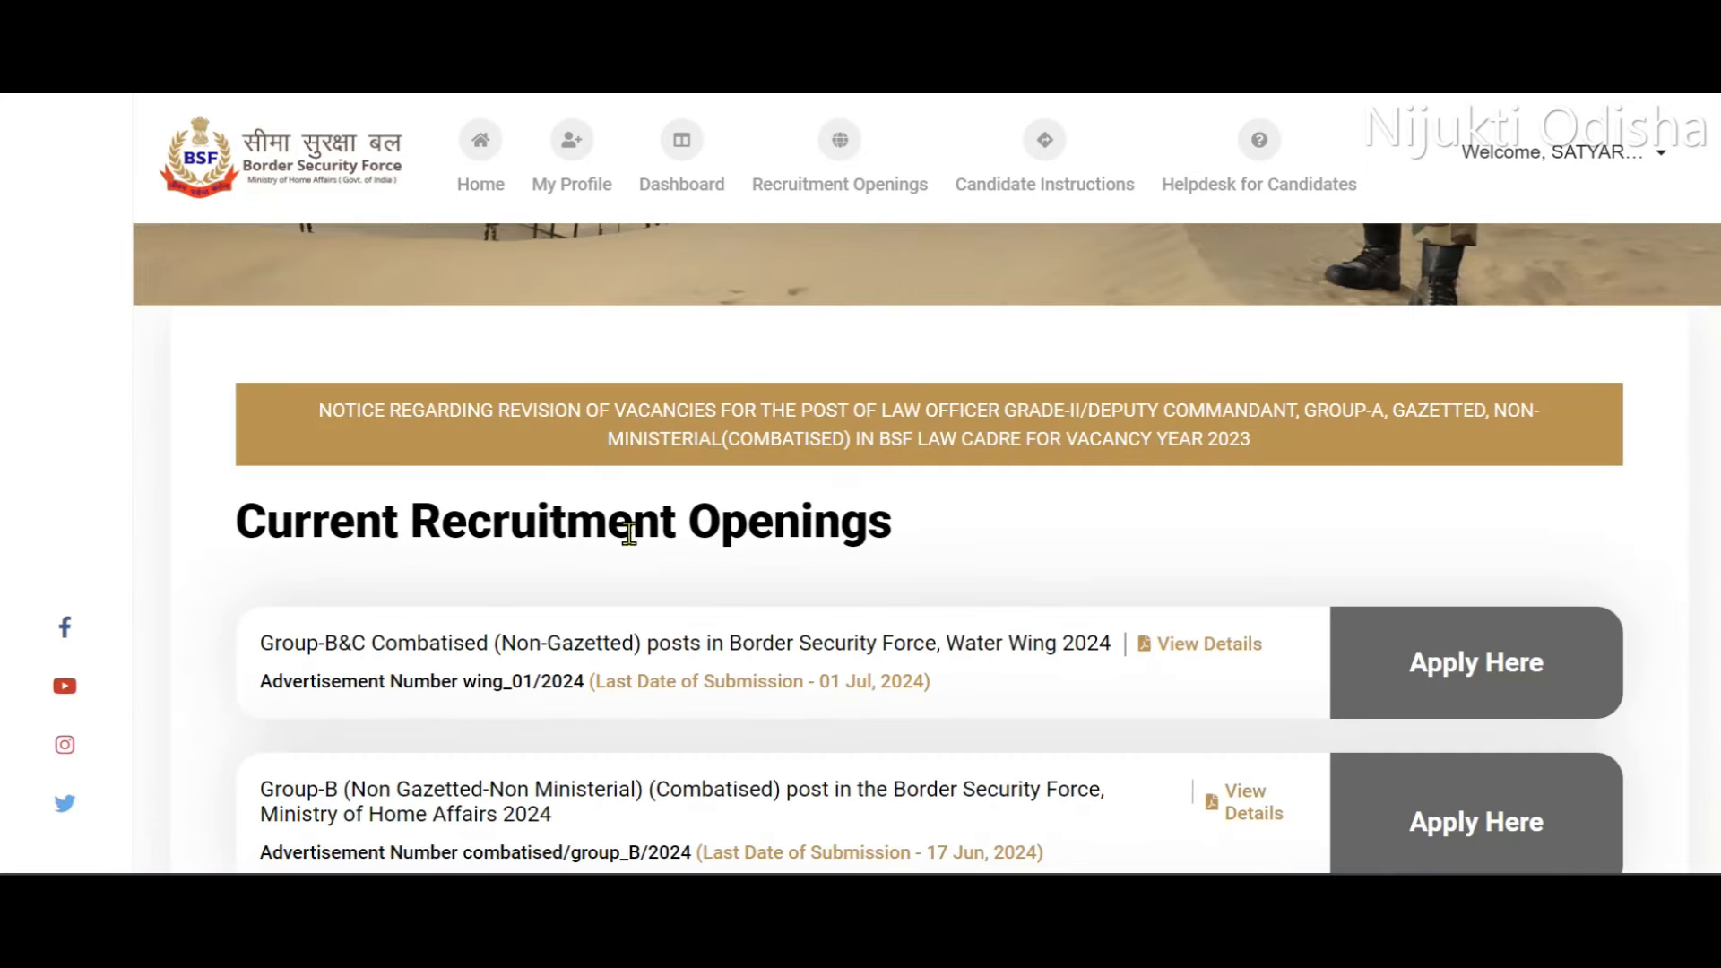
click(837, 146)
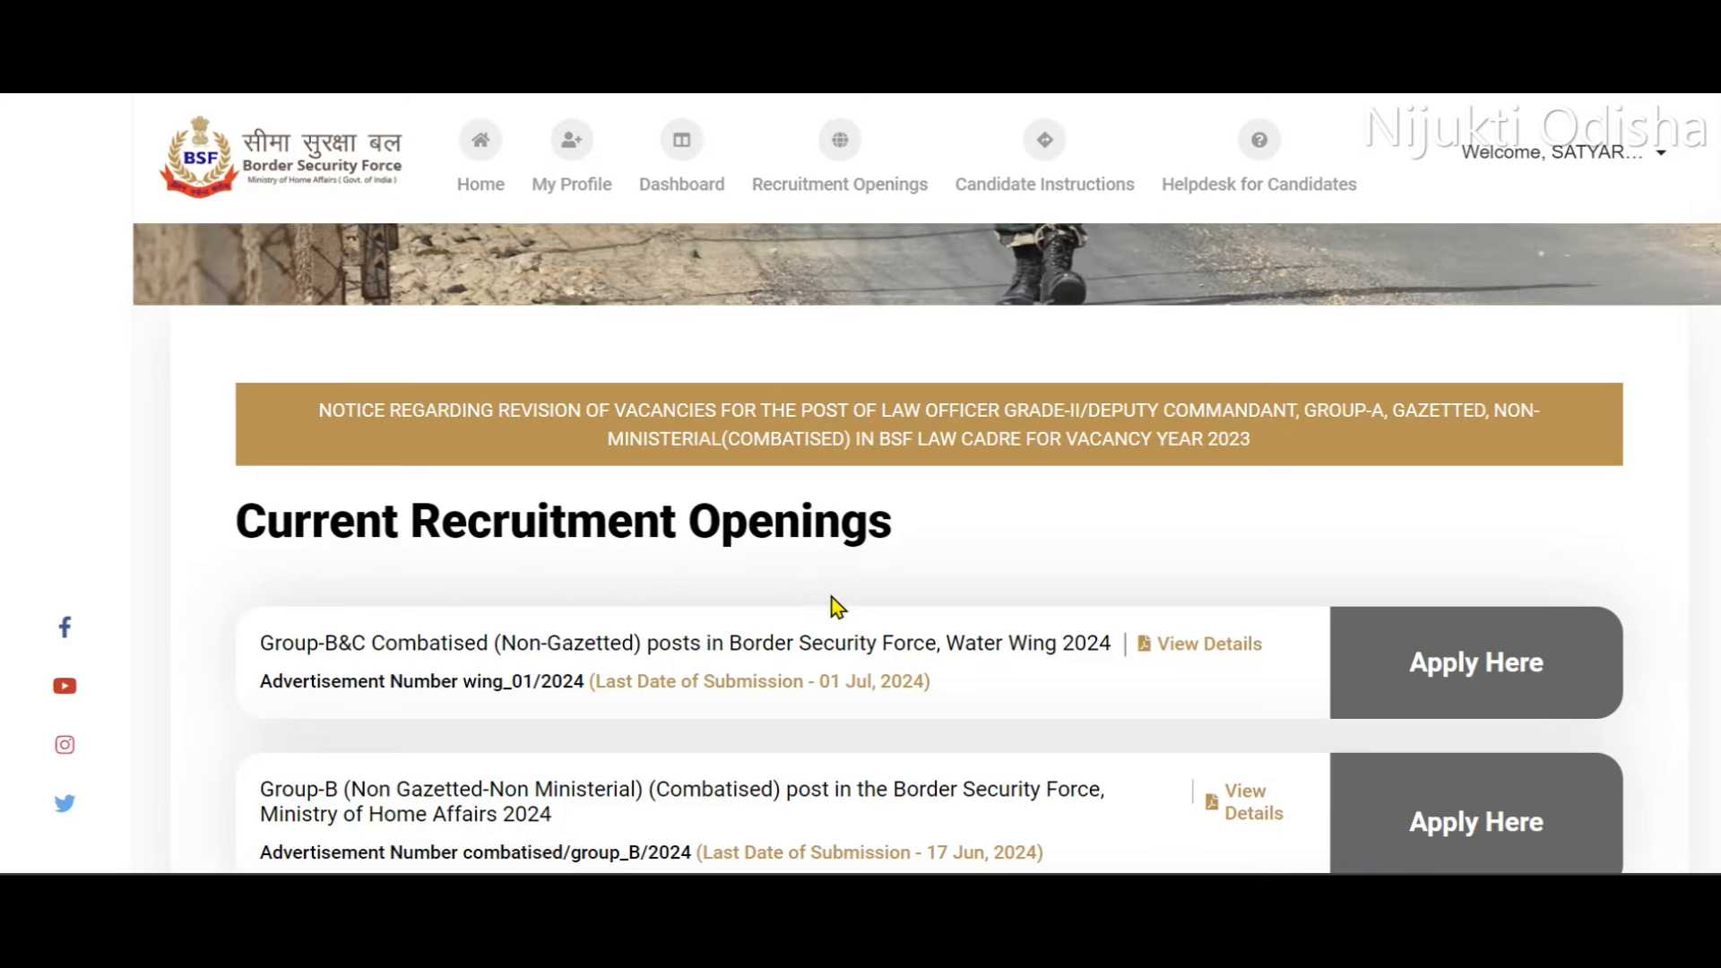
Start an application for the Assistant Sub Inspector (Stenographer) and Head Constable (Ministerial) examination 2024, advertisement Combatant_05/2024.
scroll(851, 601, down, 2)
scroll(750, 578, down, 8)
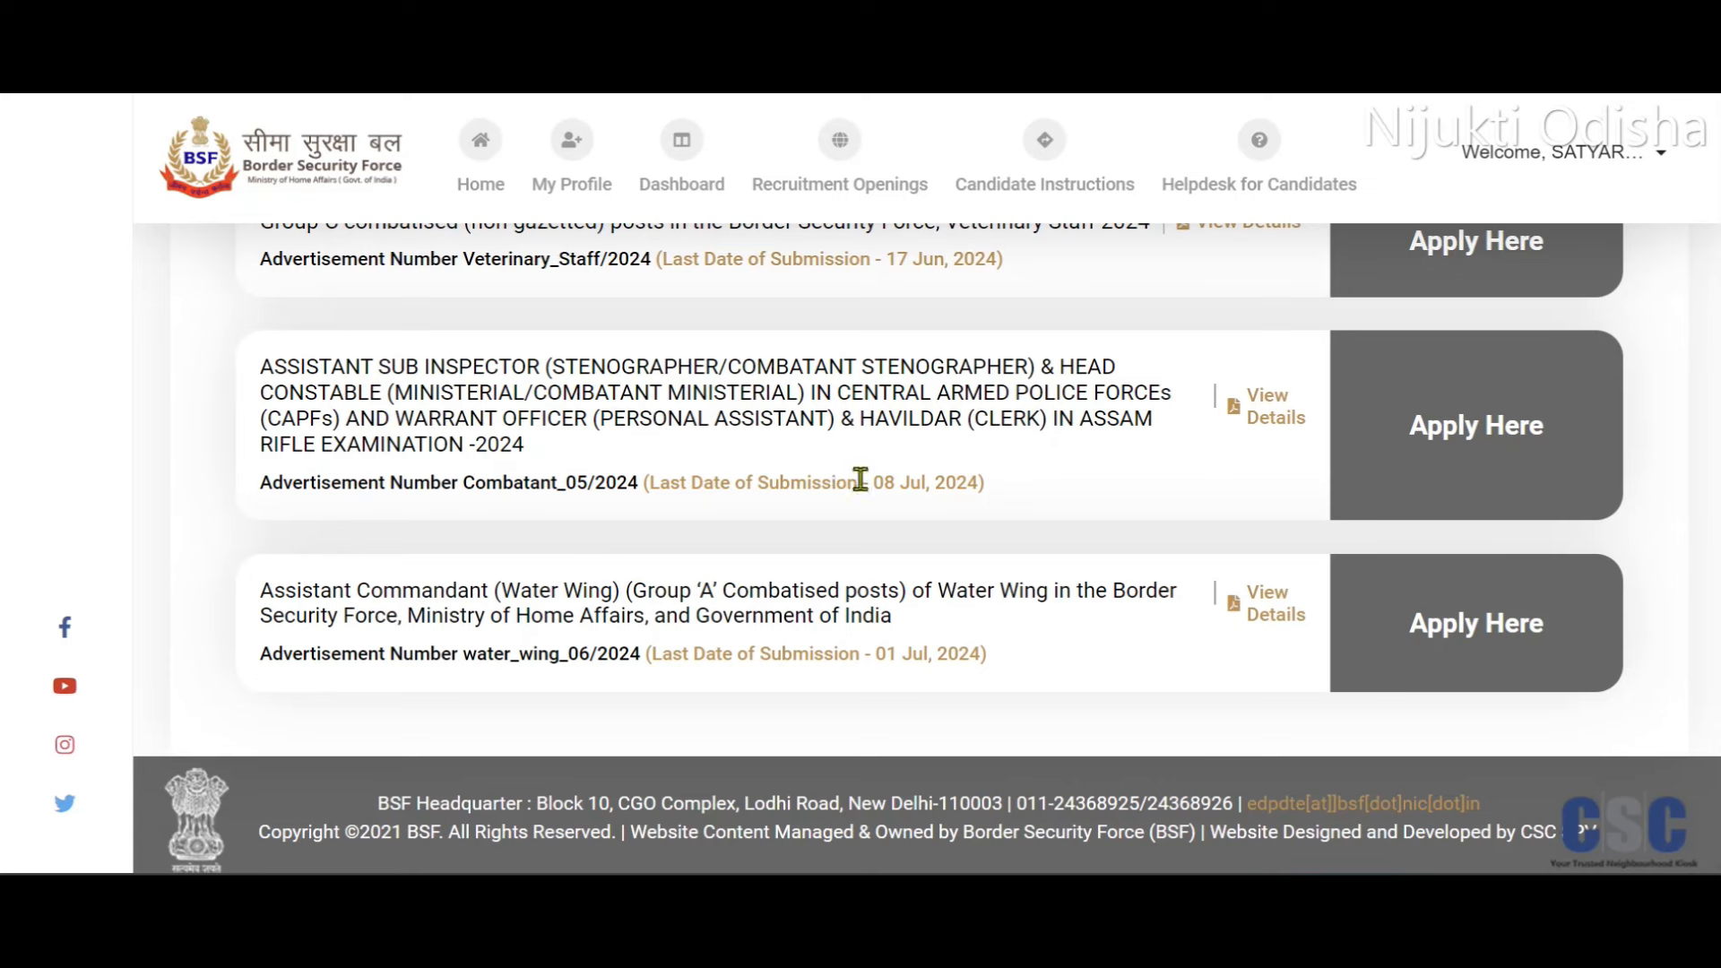
click(1454, 438)
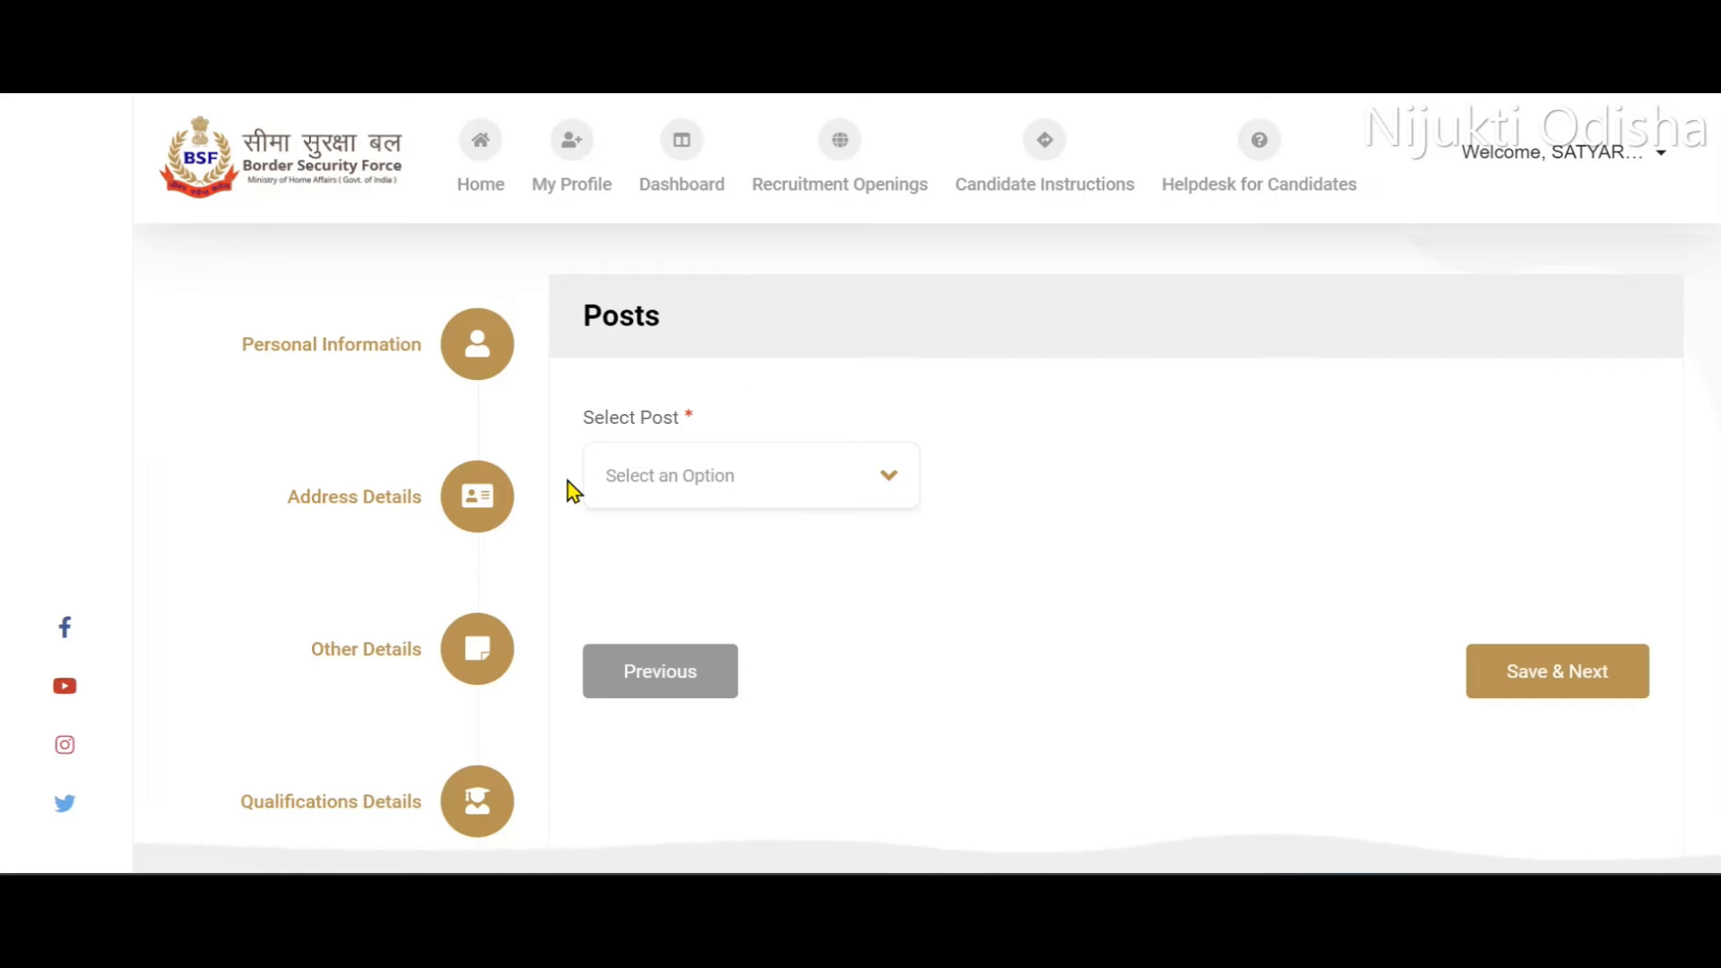
Choose the post Head Constable (Ministerial/Combatant Ministerial) and Havildar (Clerk), and answer Yes to having passed the 10+2 examination.
click(806, 494)
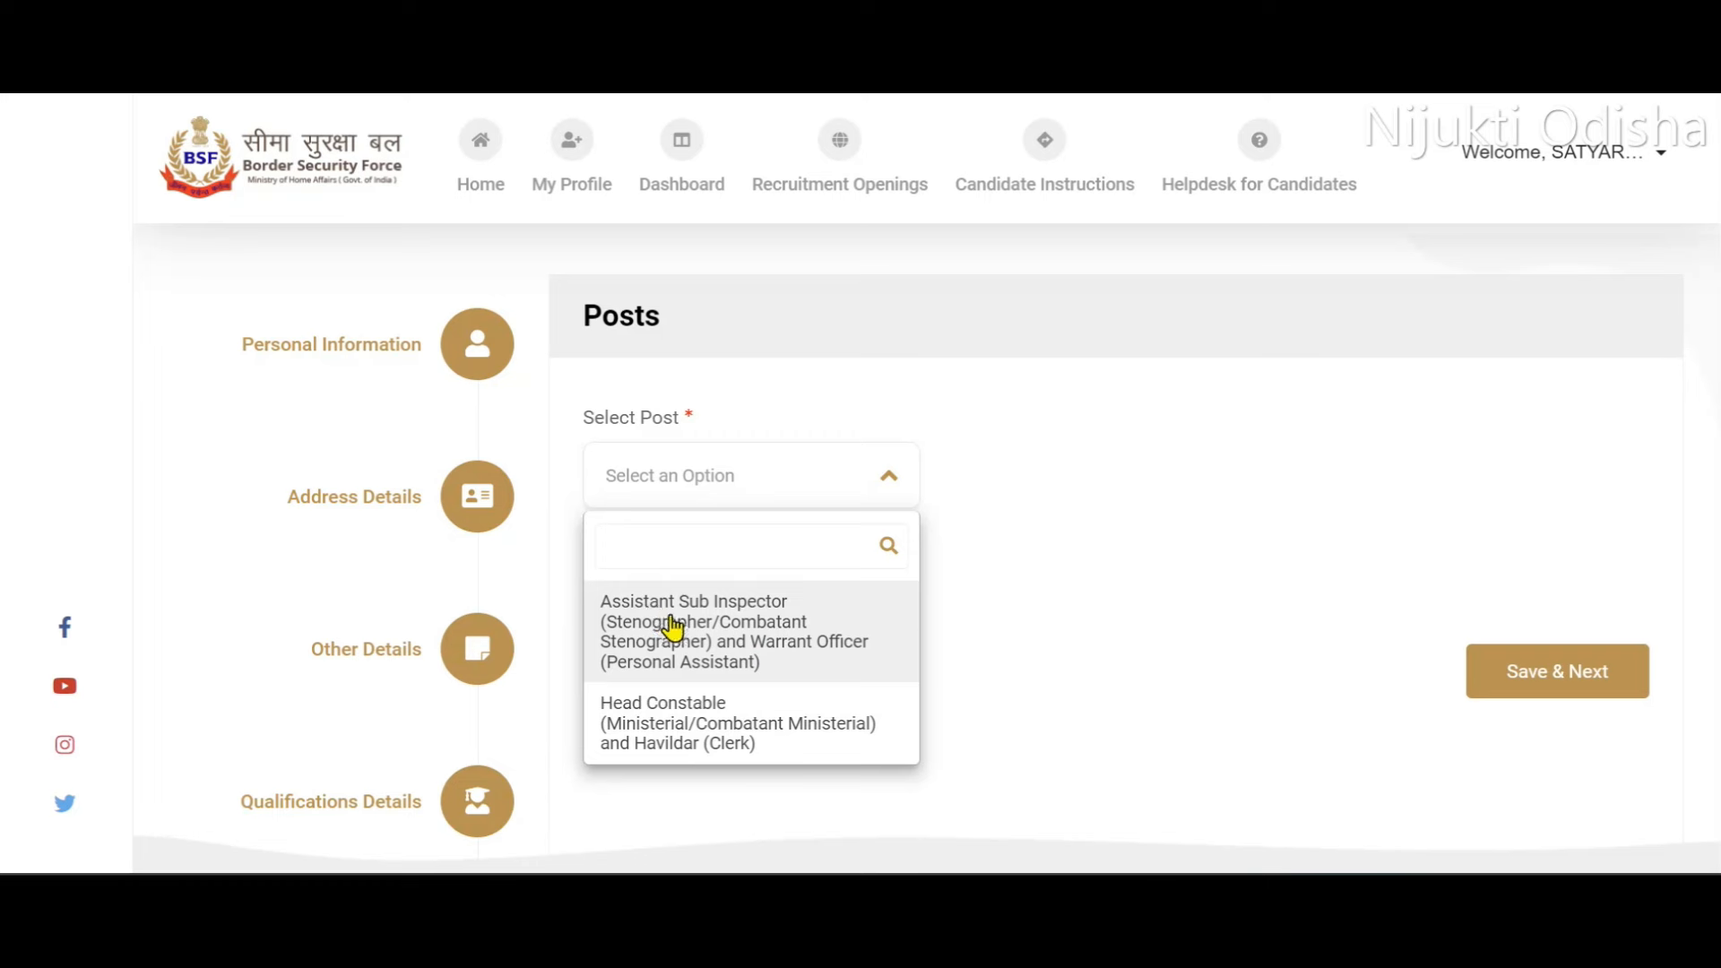
click(721, 733)
scroll(597, 483, down, 2)
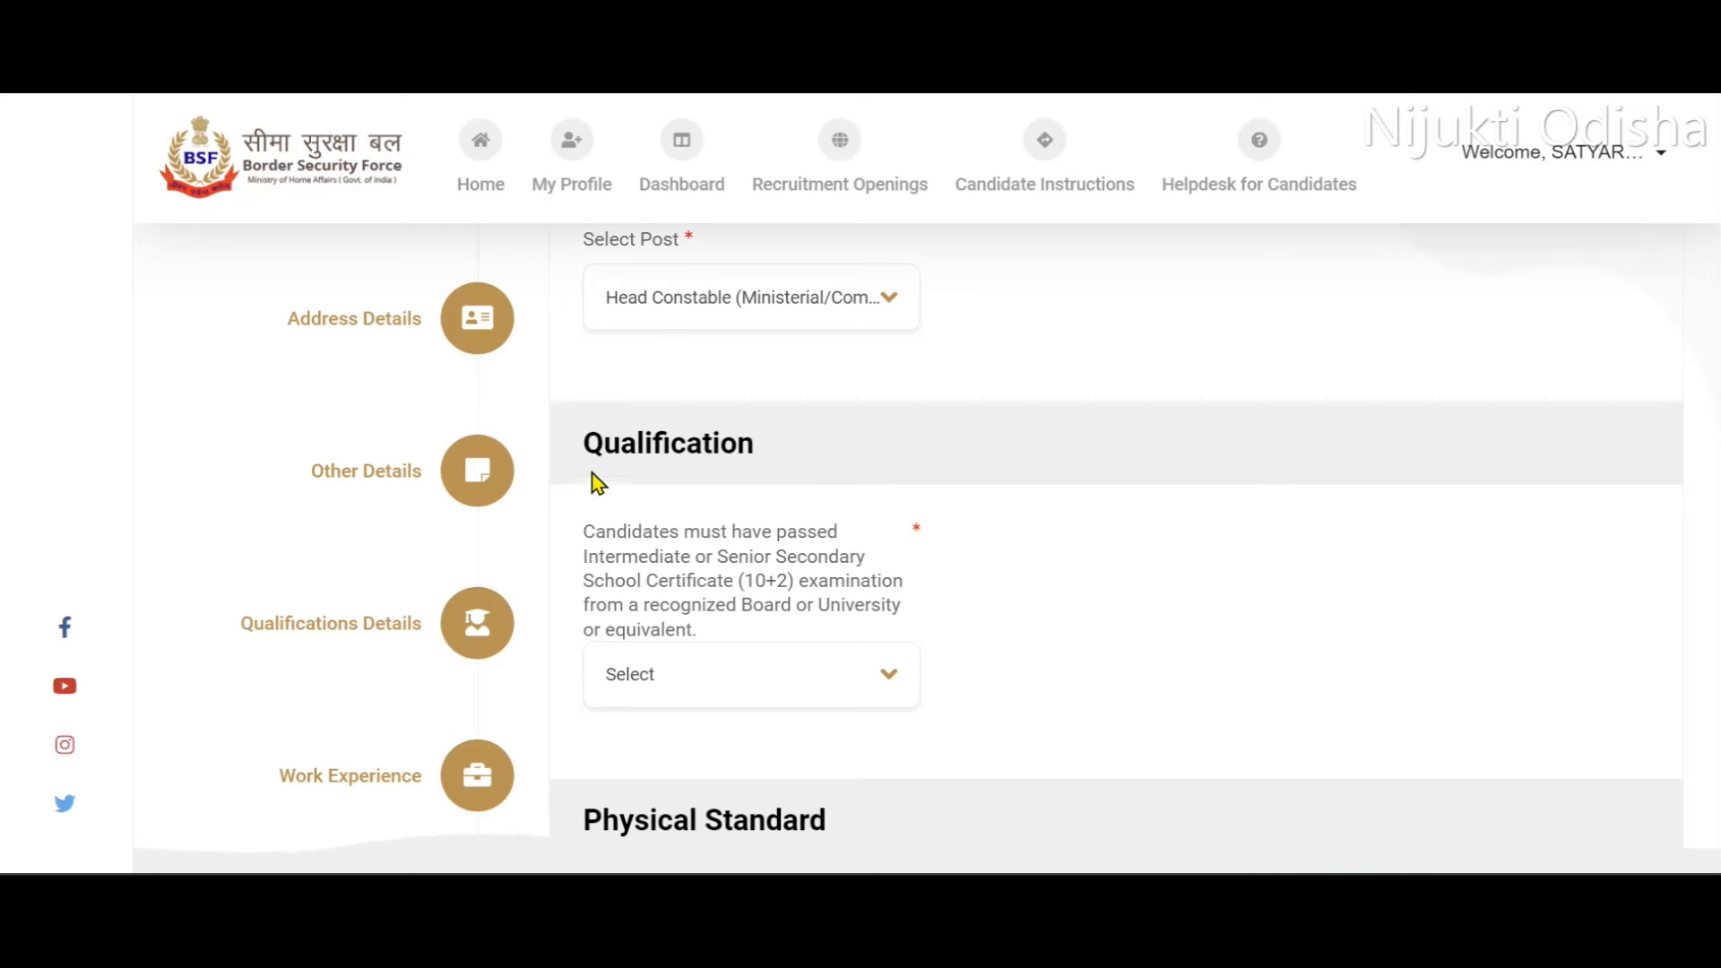
scroll(895, 595, down, 2)
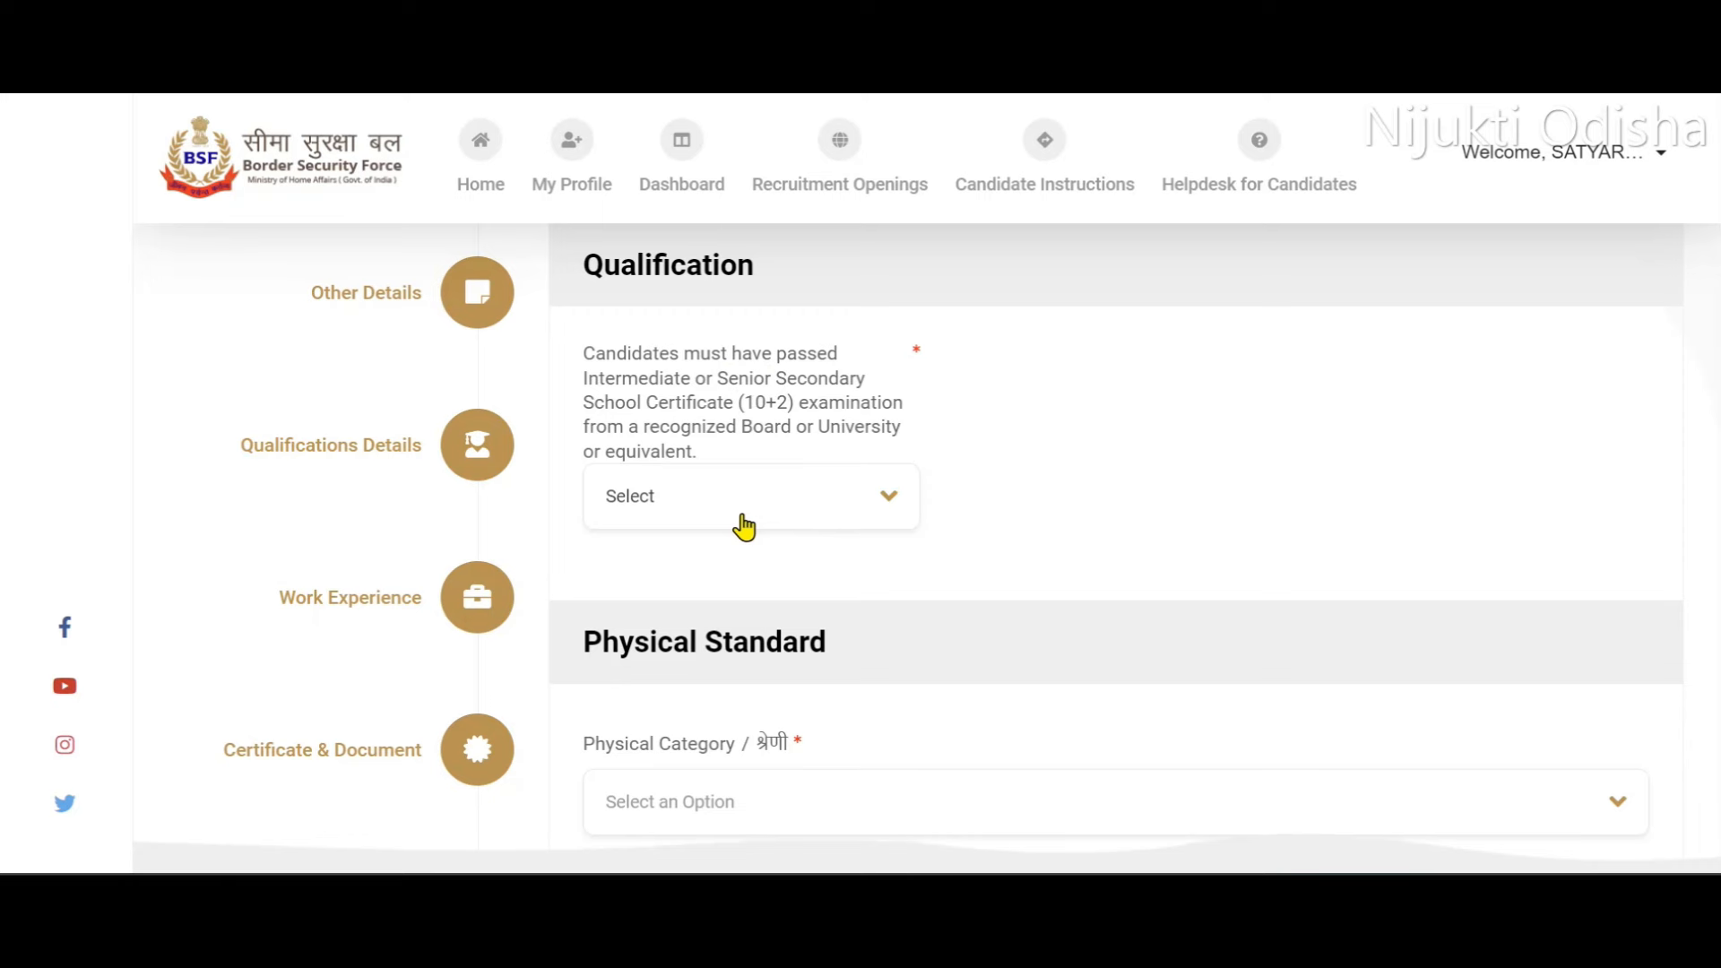
click(784, 511)
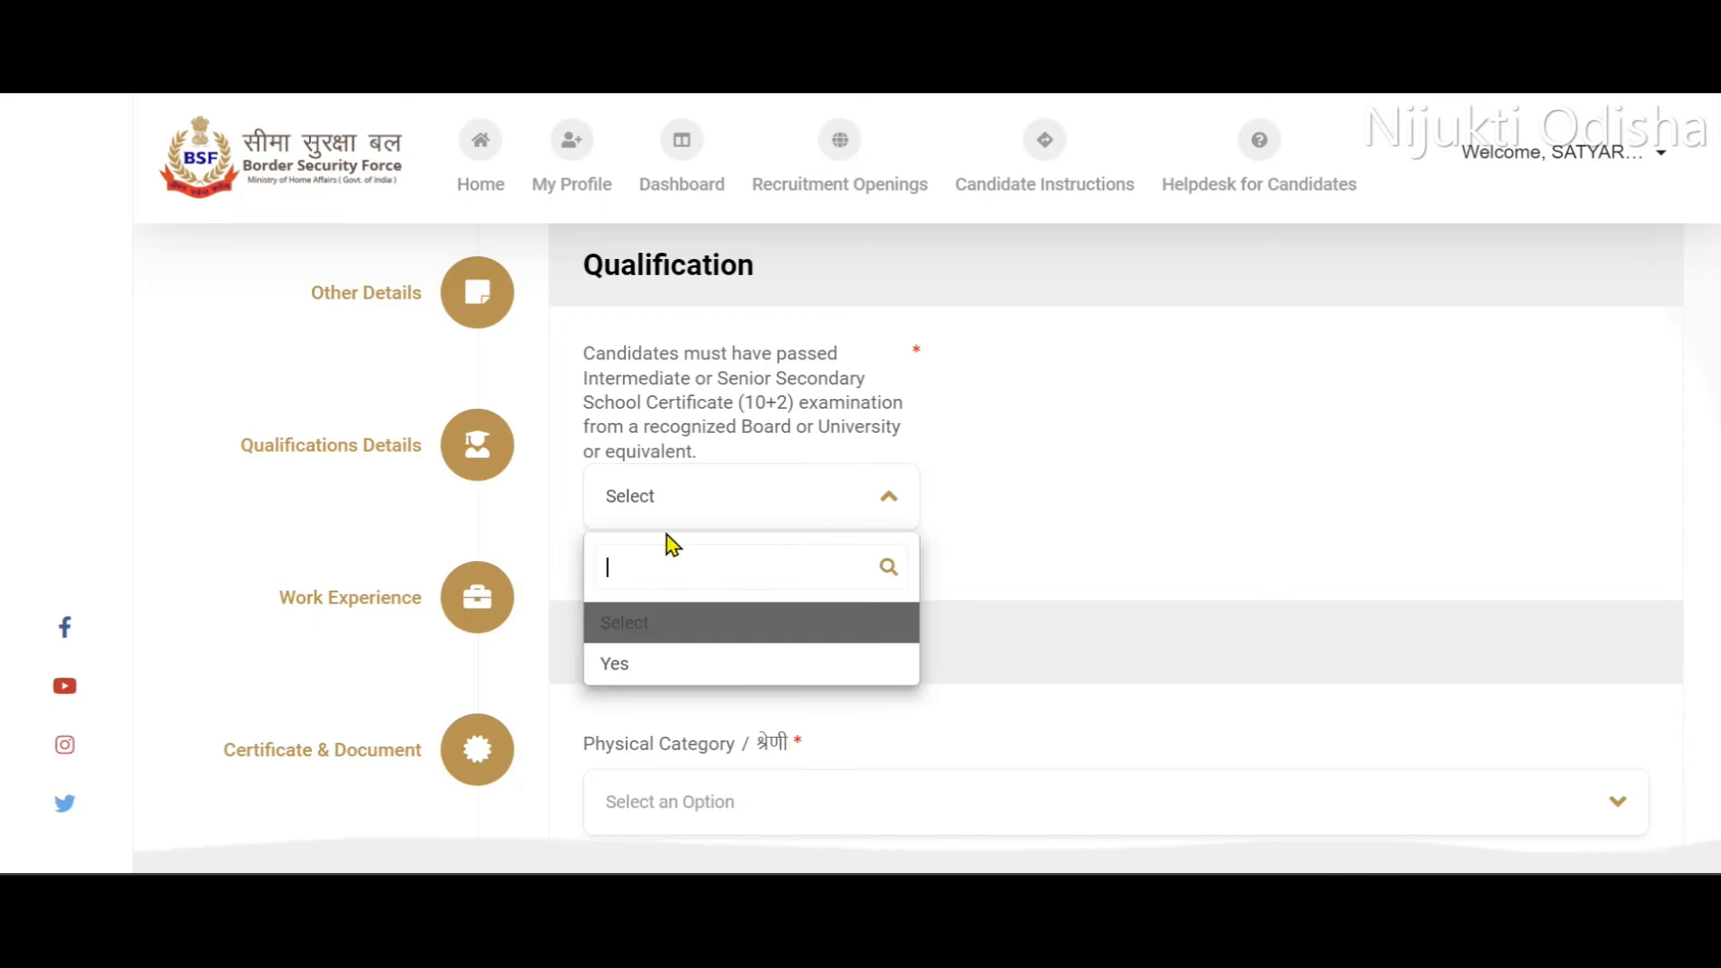
click(616, 665)
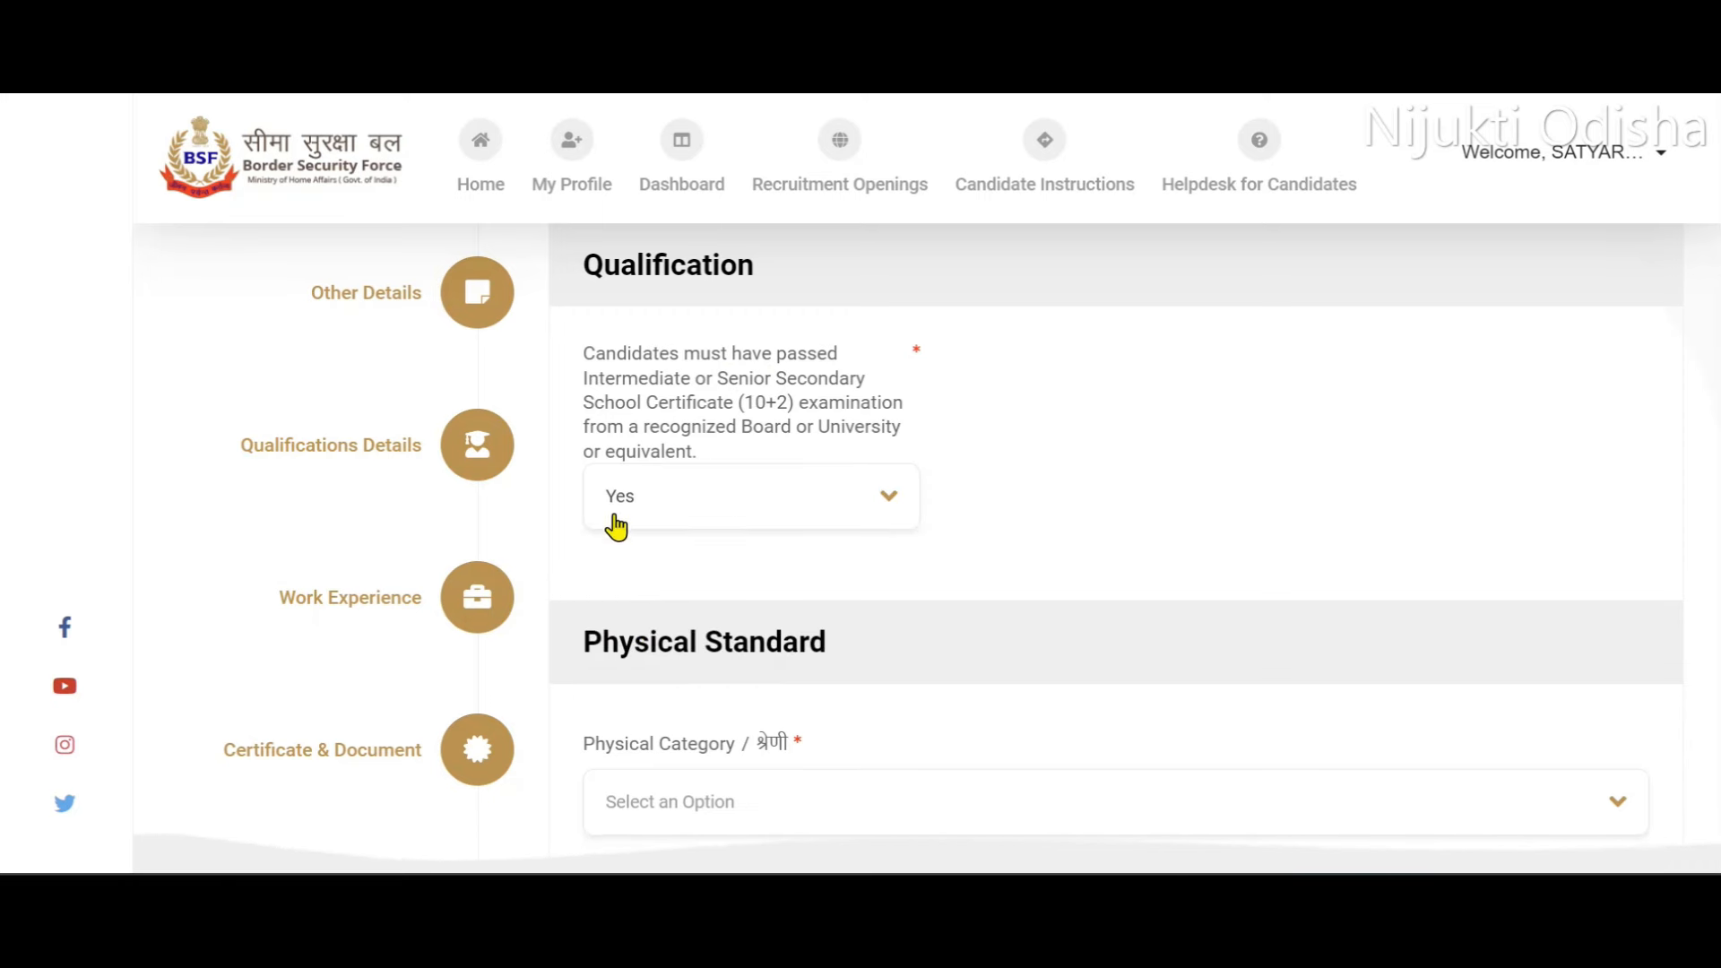
Set the physical category under Physical Standard to "other candidates.".
scroll(1001, 483, down, 1)
scroll(1000, 482, down, 1)
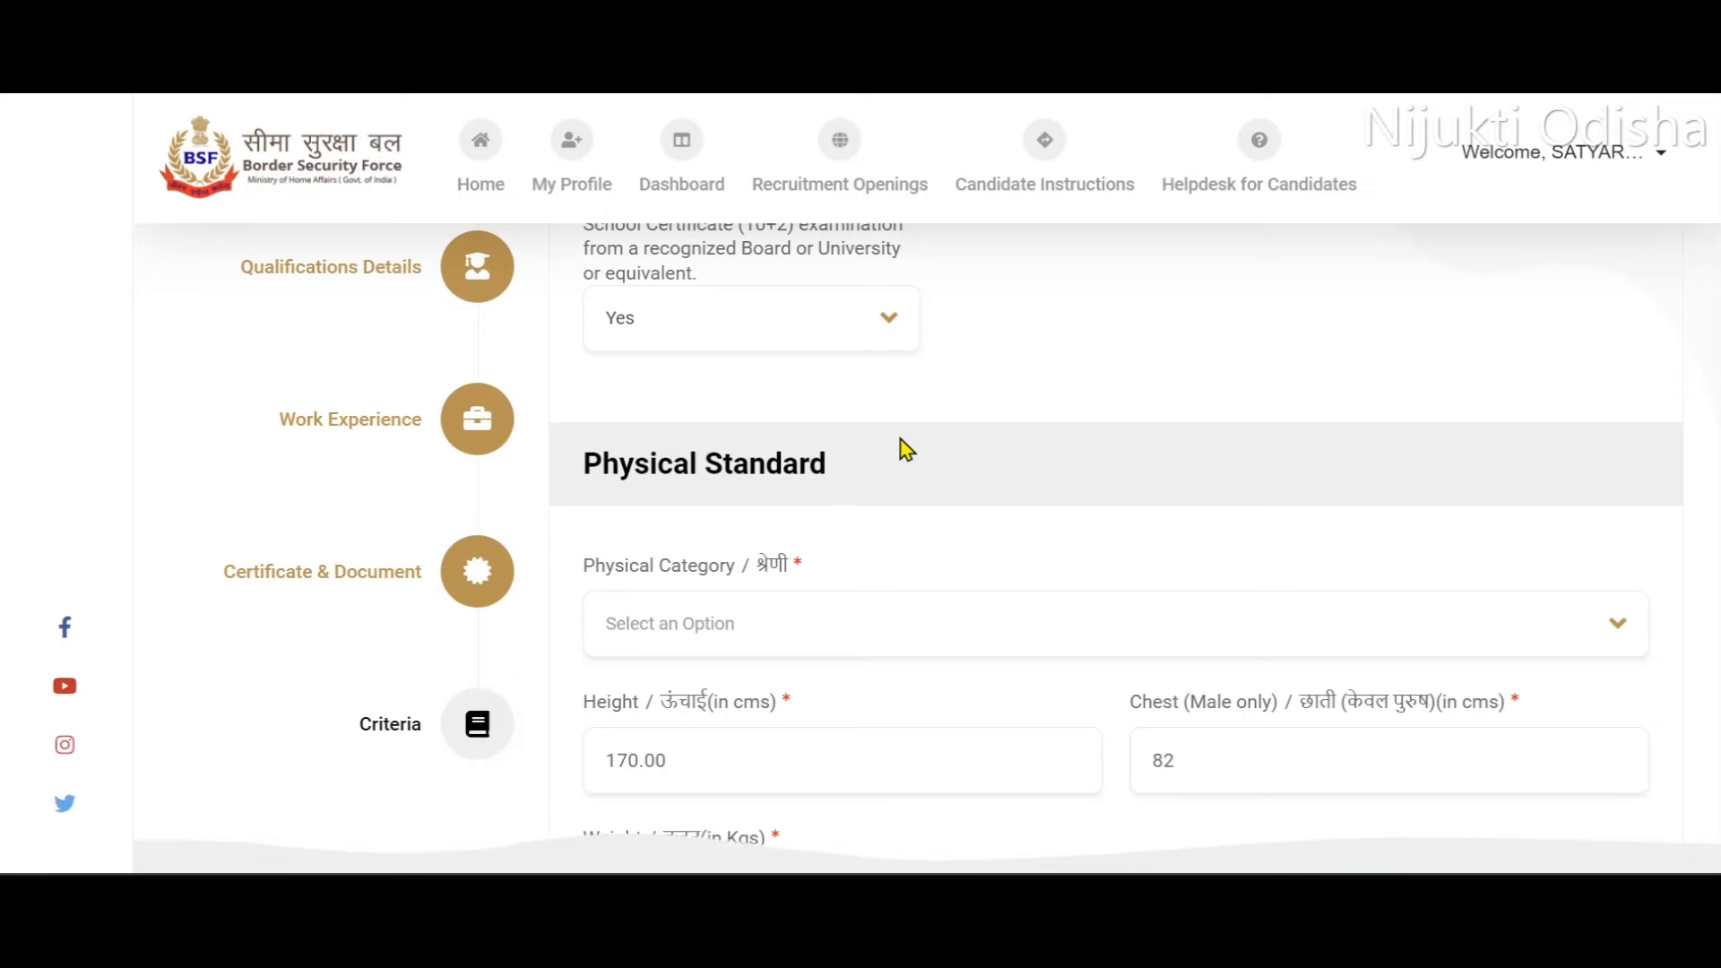
scroll(903, 450, down, 2)
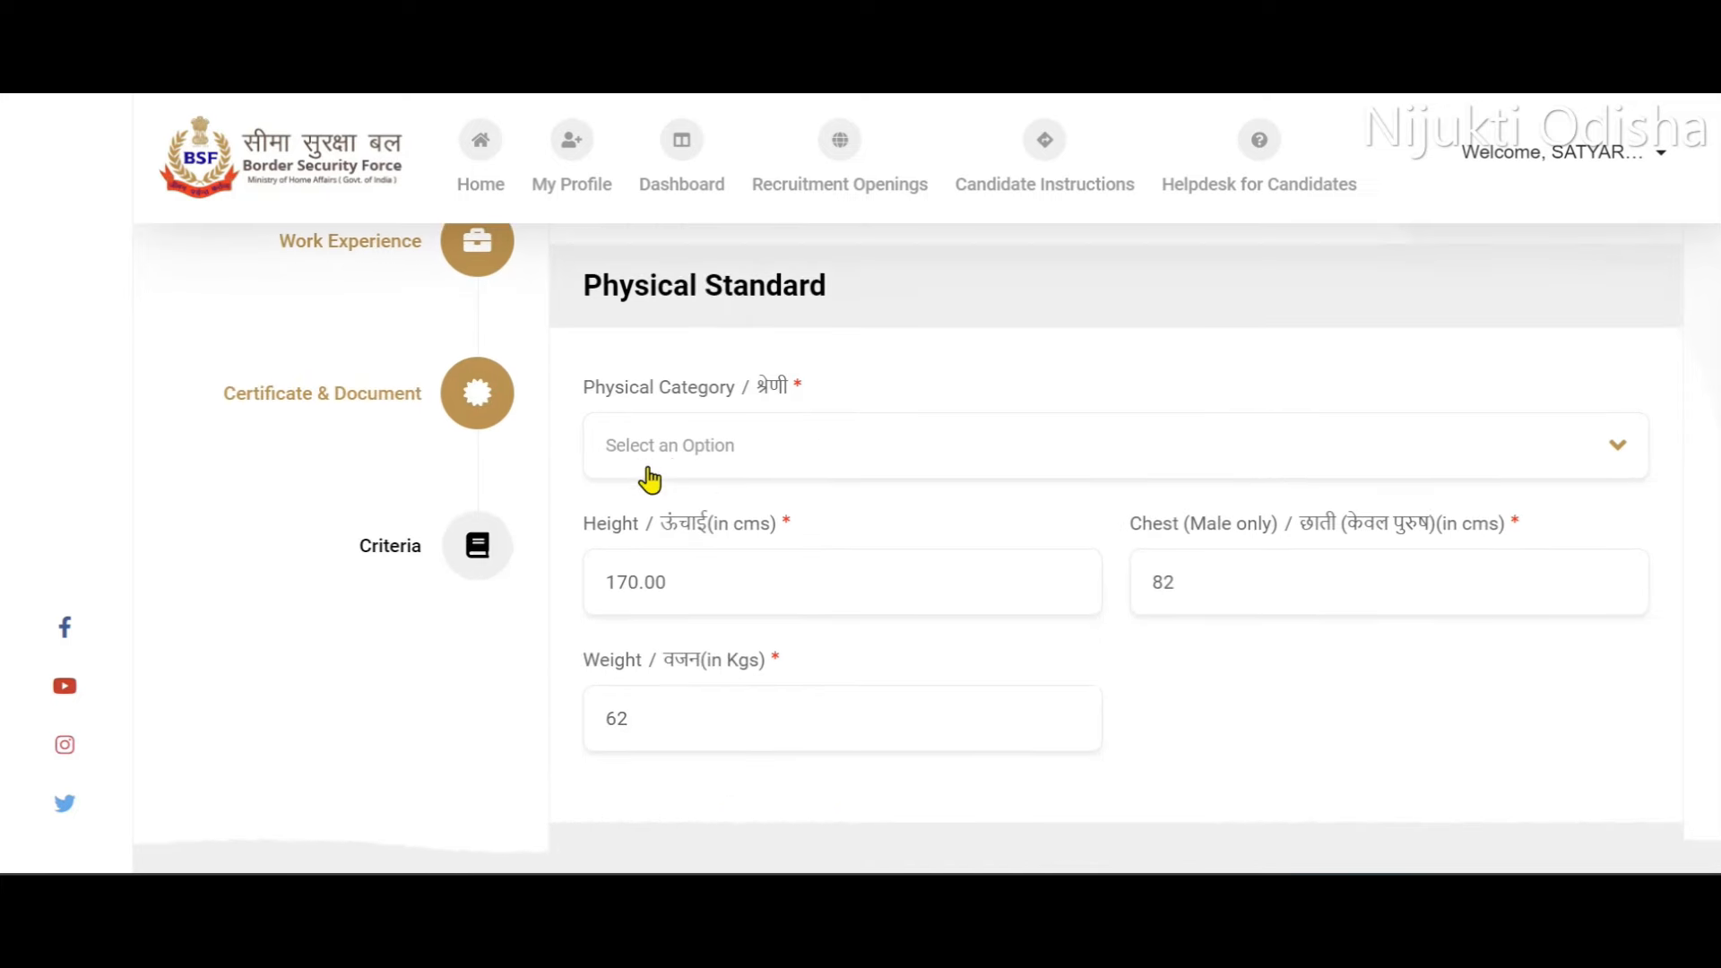
click(952, 437)
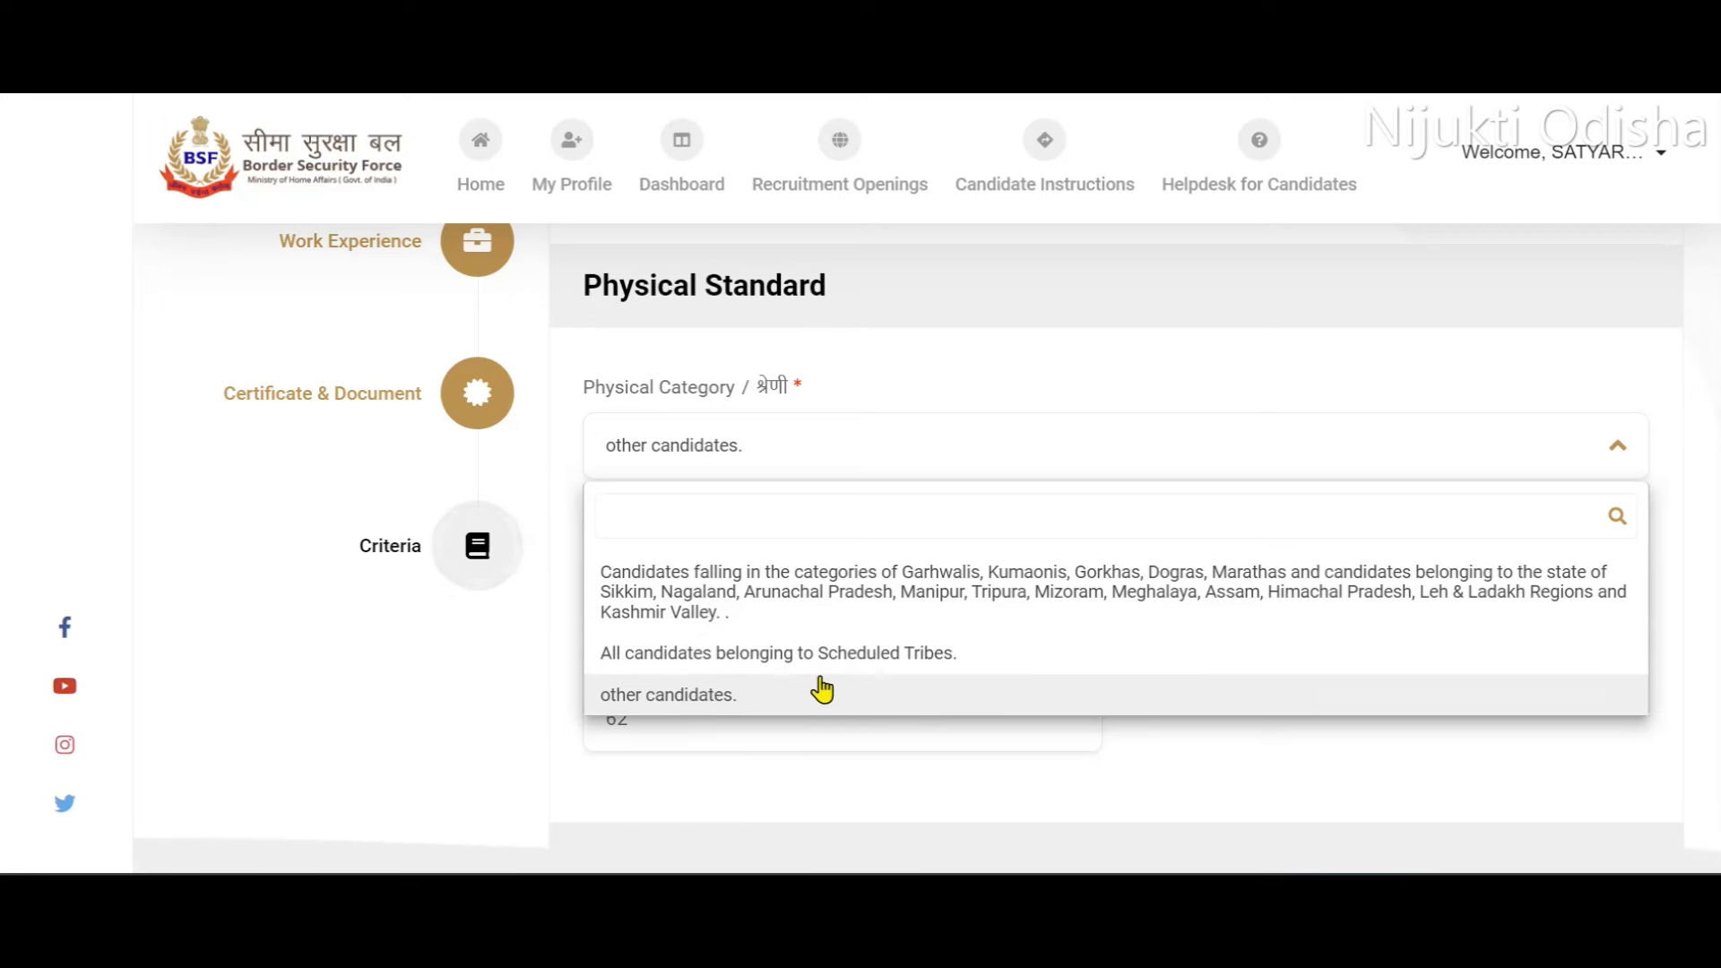
click(663, 696)
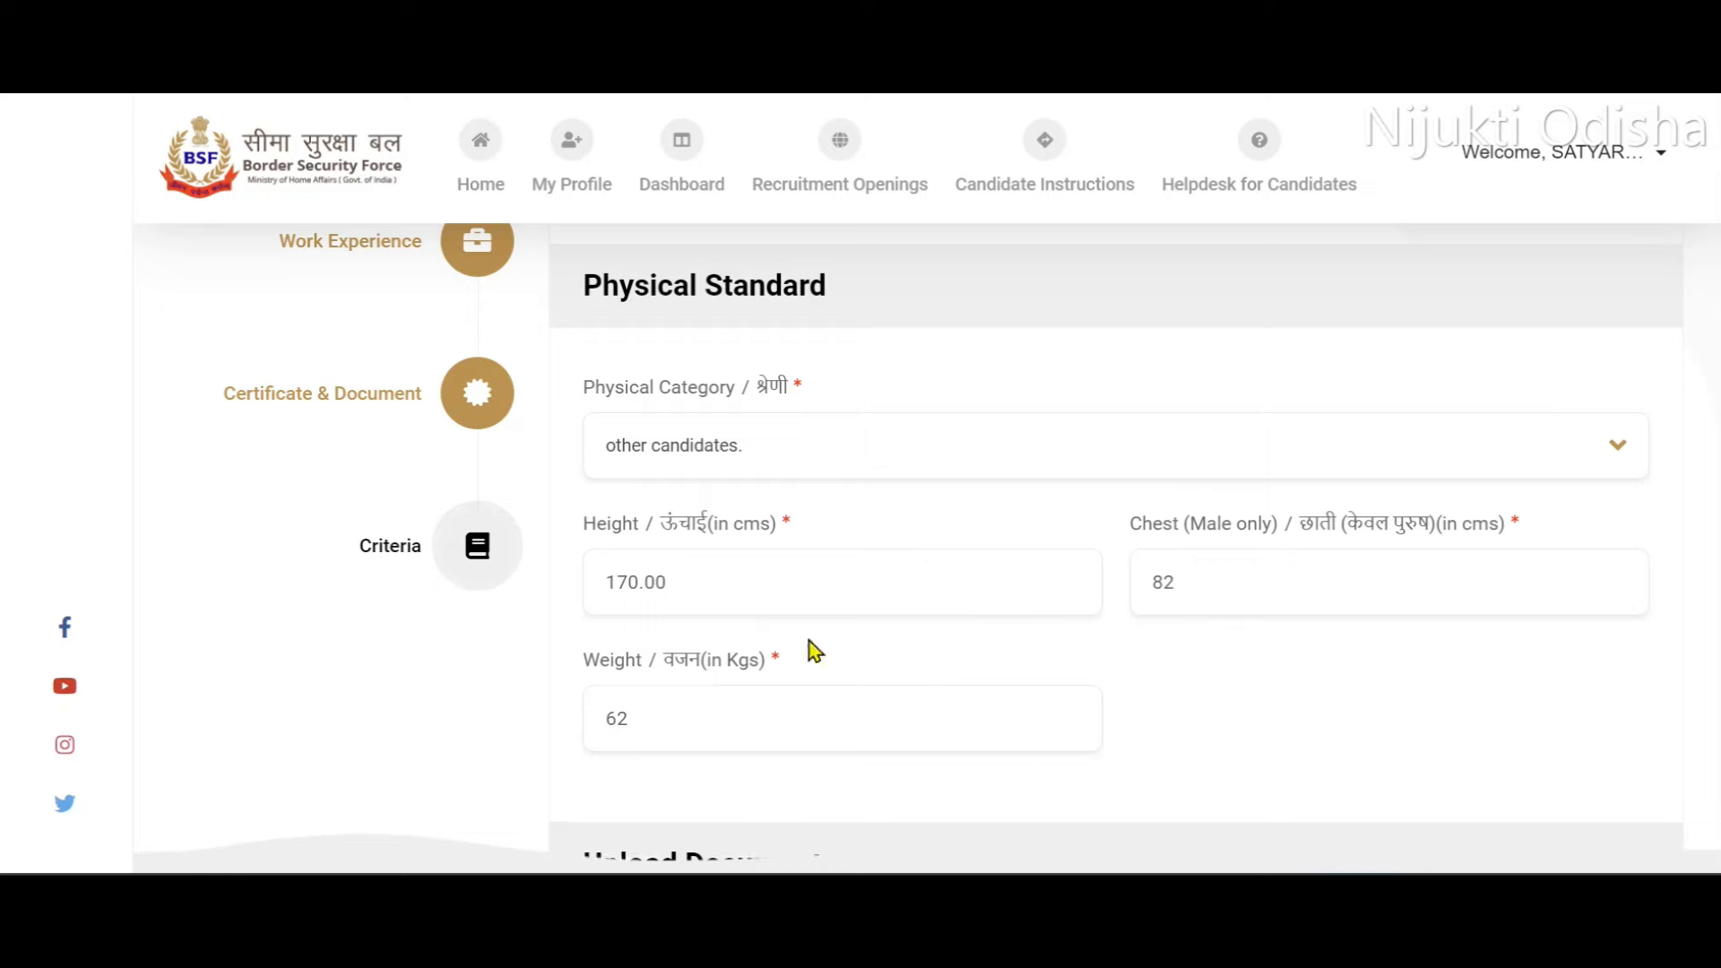
Review the criteria entries, look at the upload window for the qualification document and close it.
scroll(1000, 619, down, 5)
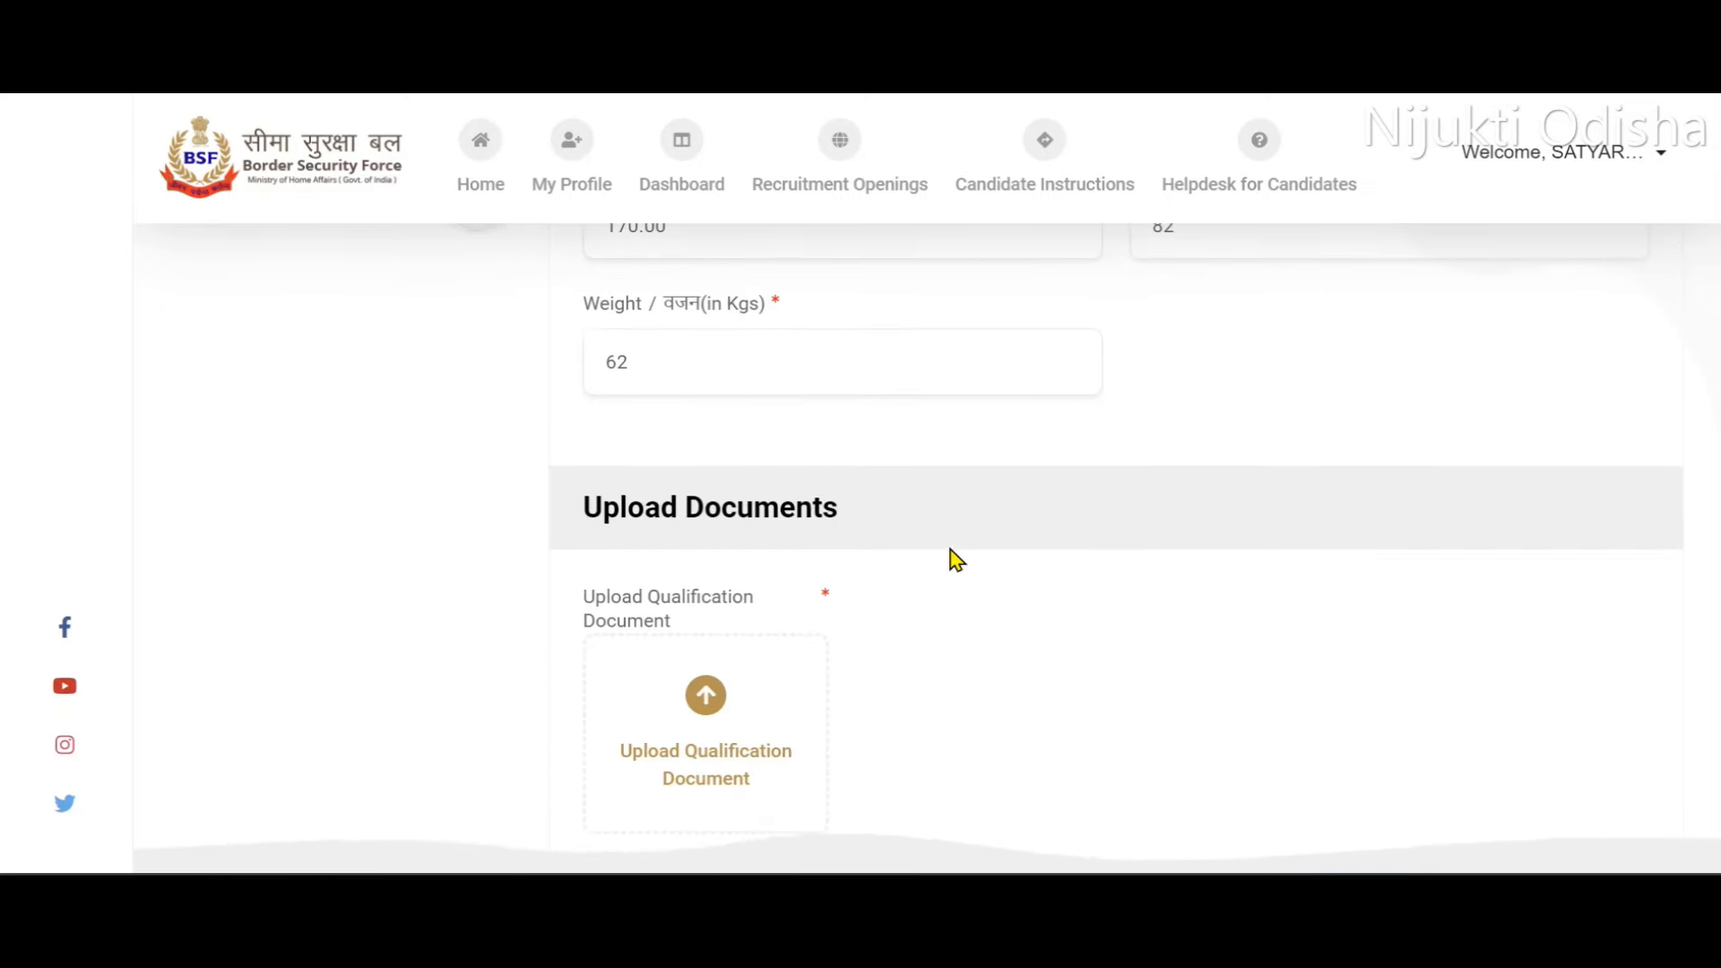
scroll(845, 323, up, 7)
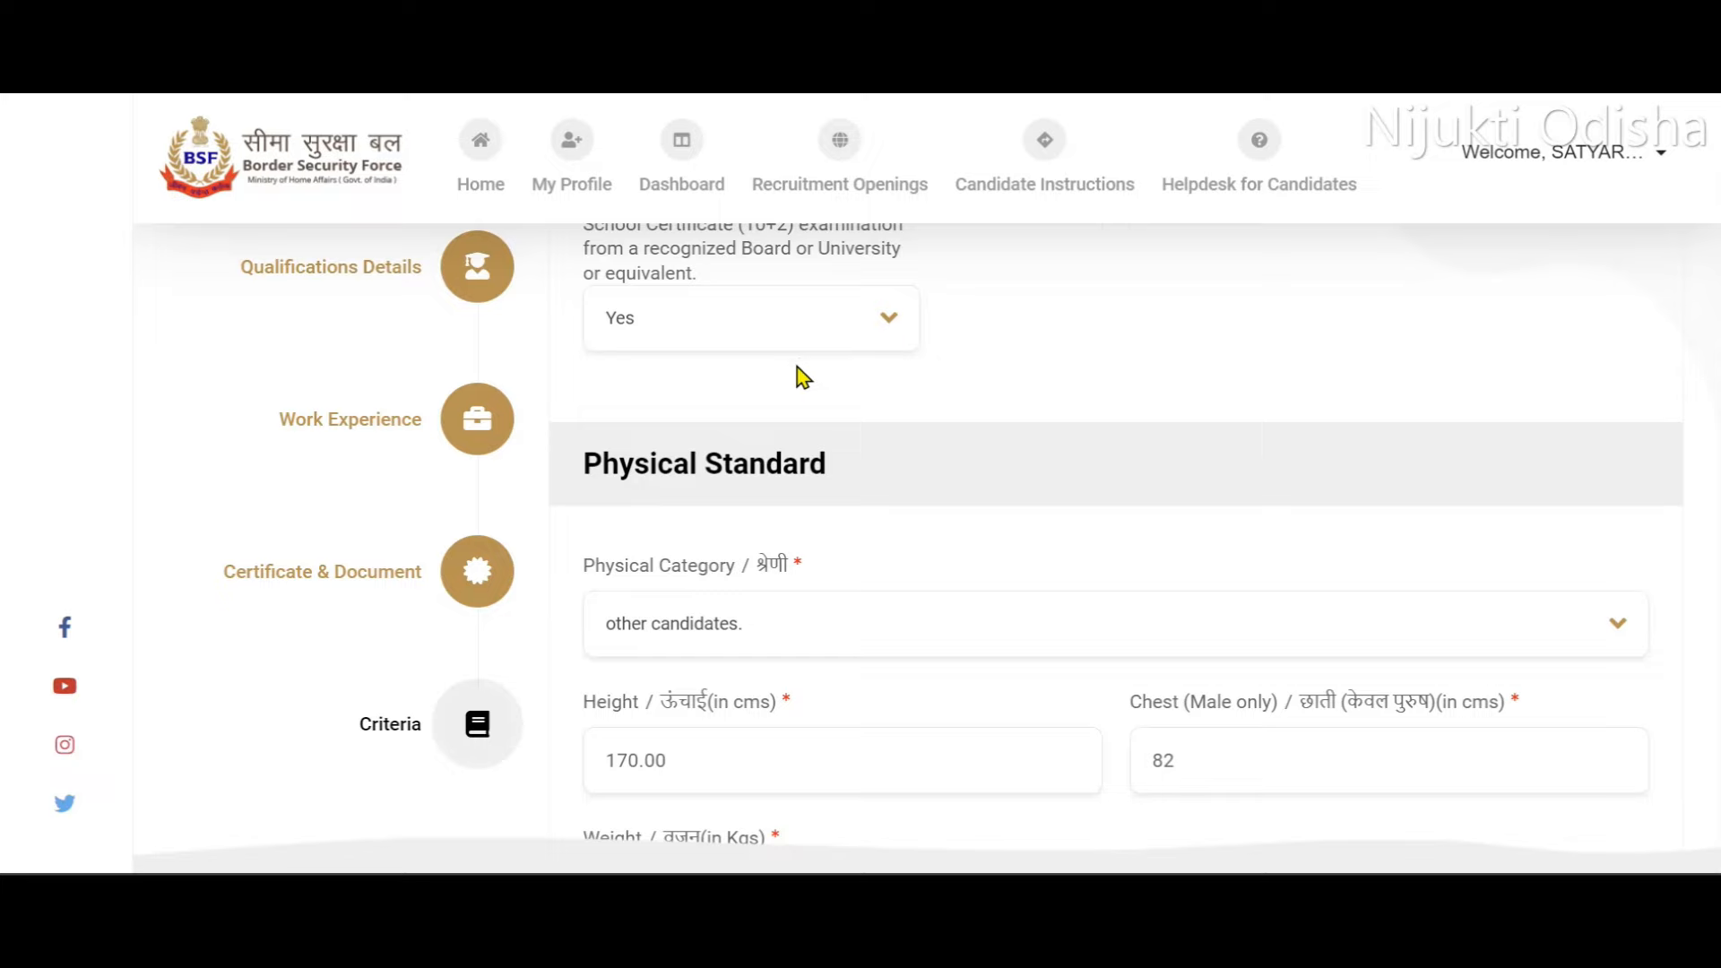
scroll(684, 488, down, 7)
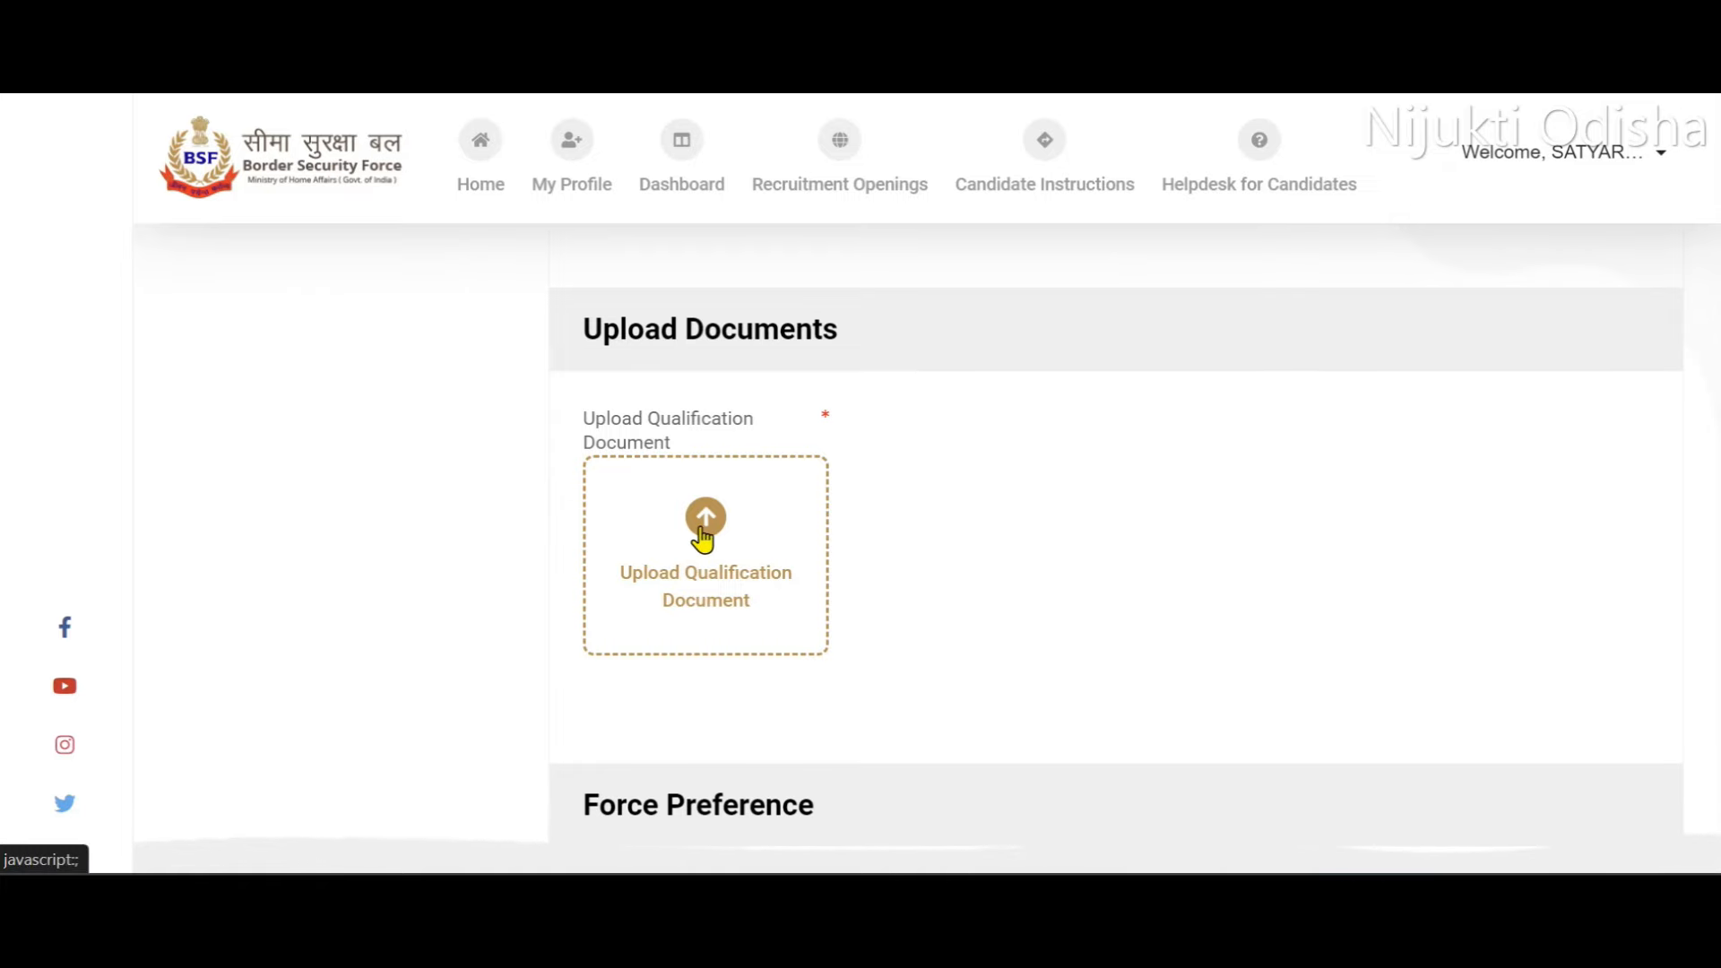
click(742, 563)
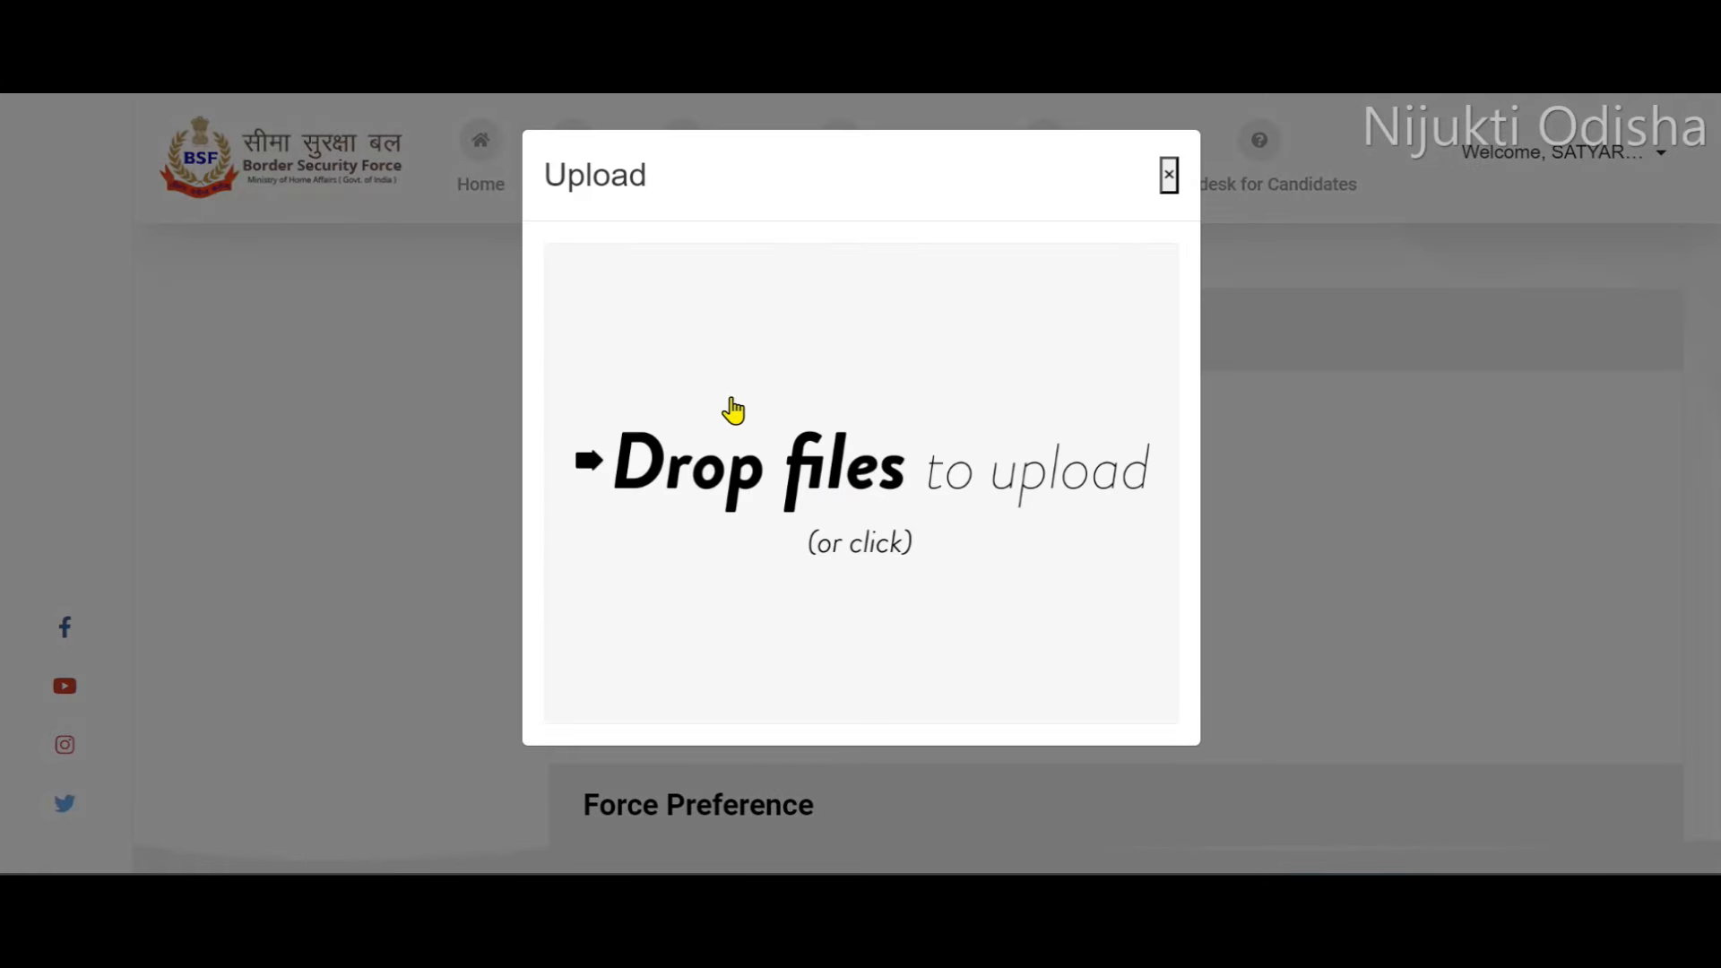
click(1168, 173)
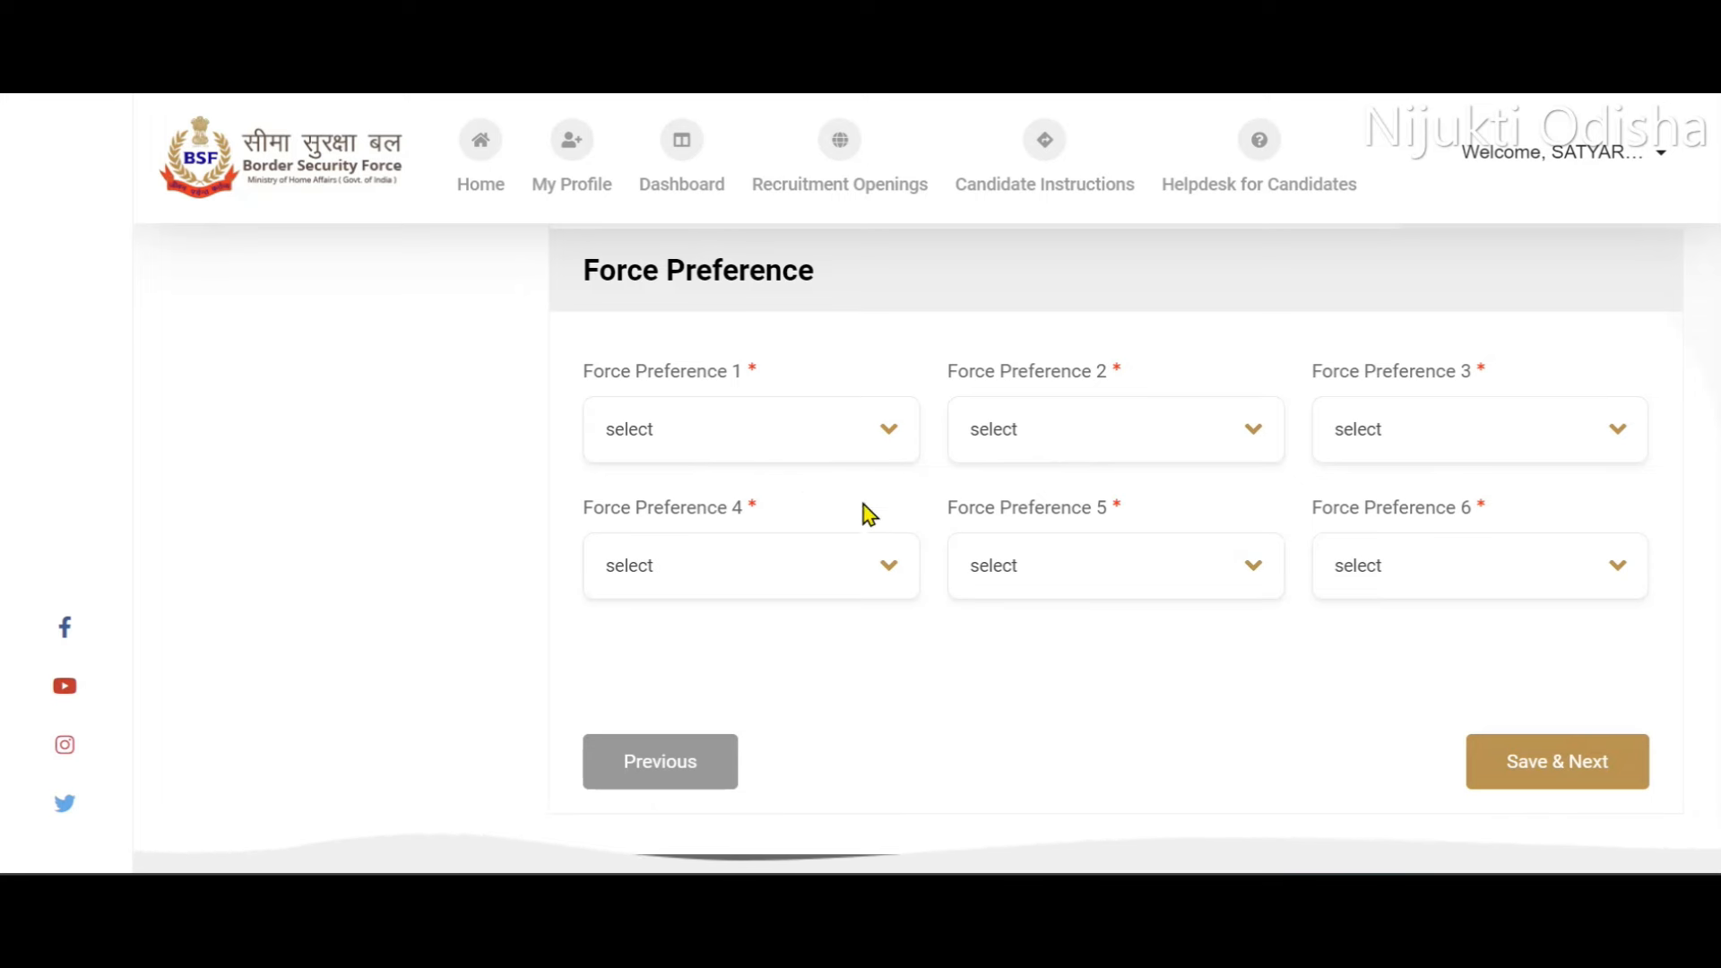
Set force preferences 1 to 3 to Central Industrial Security Force (CISF), Central Reserve Police Force (CRPF) and Indo Tibetan Boarder Police (ITBP).
click(815, 452)
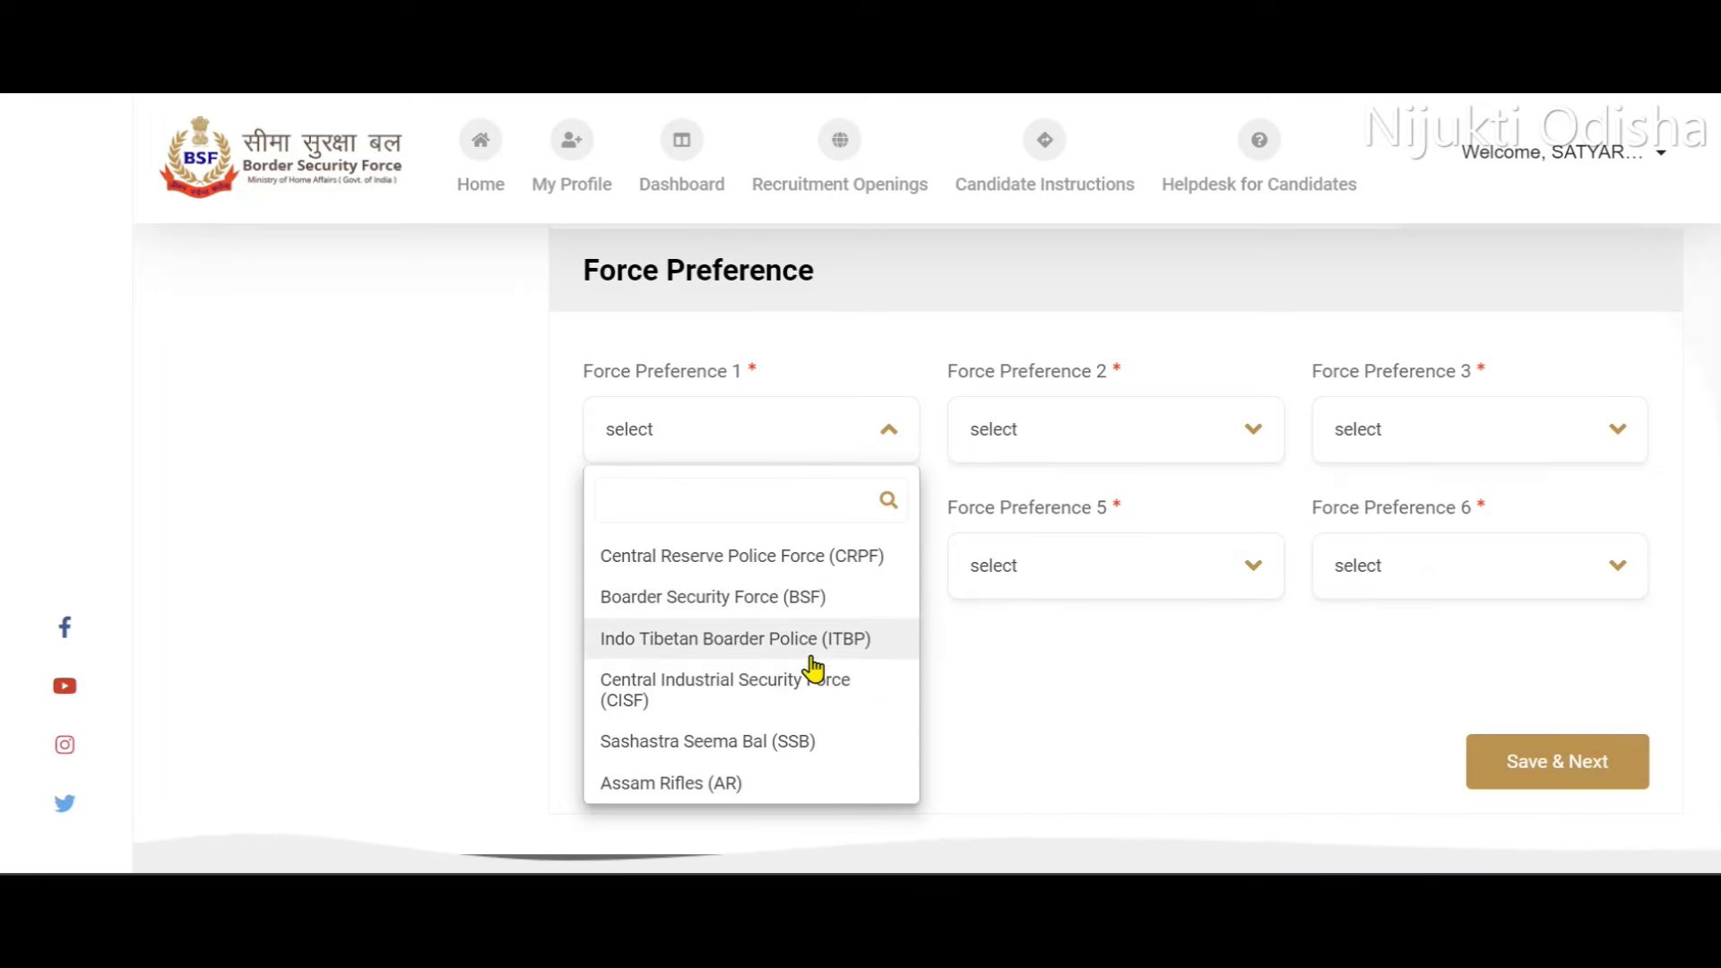
click(773, 697)
click(1064, 449)
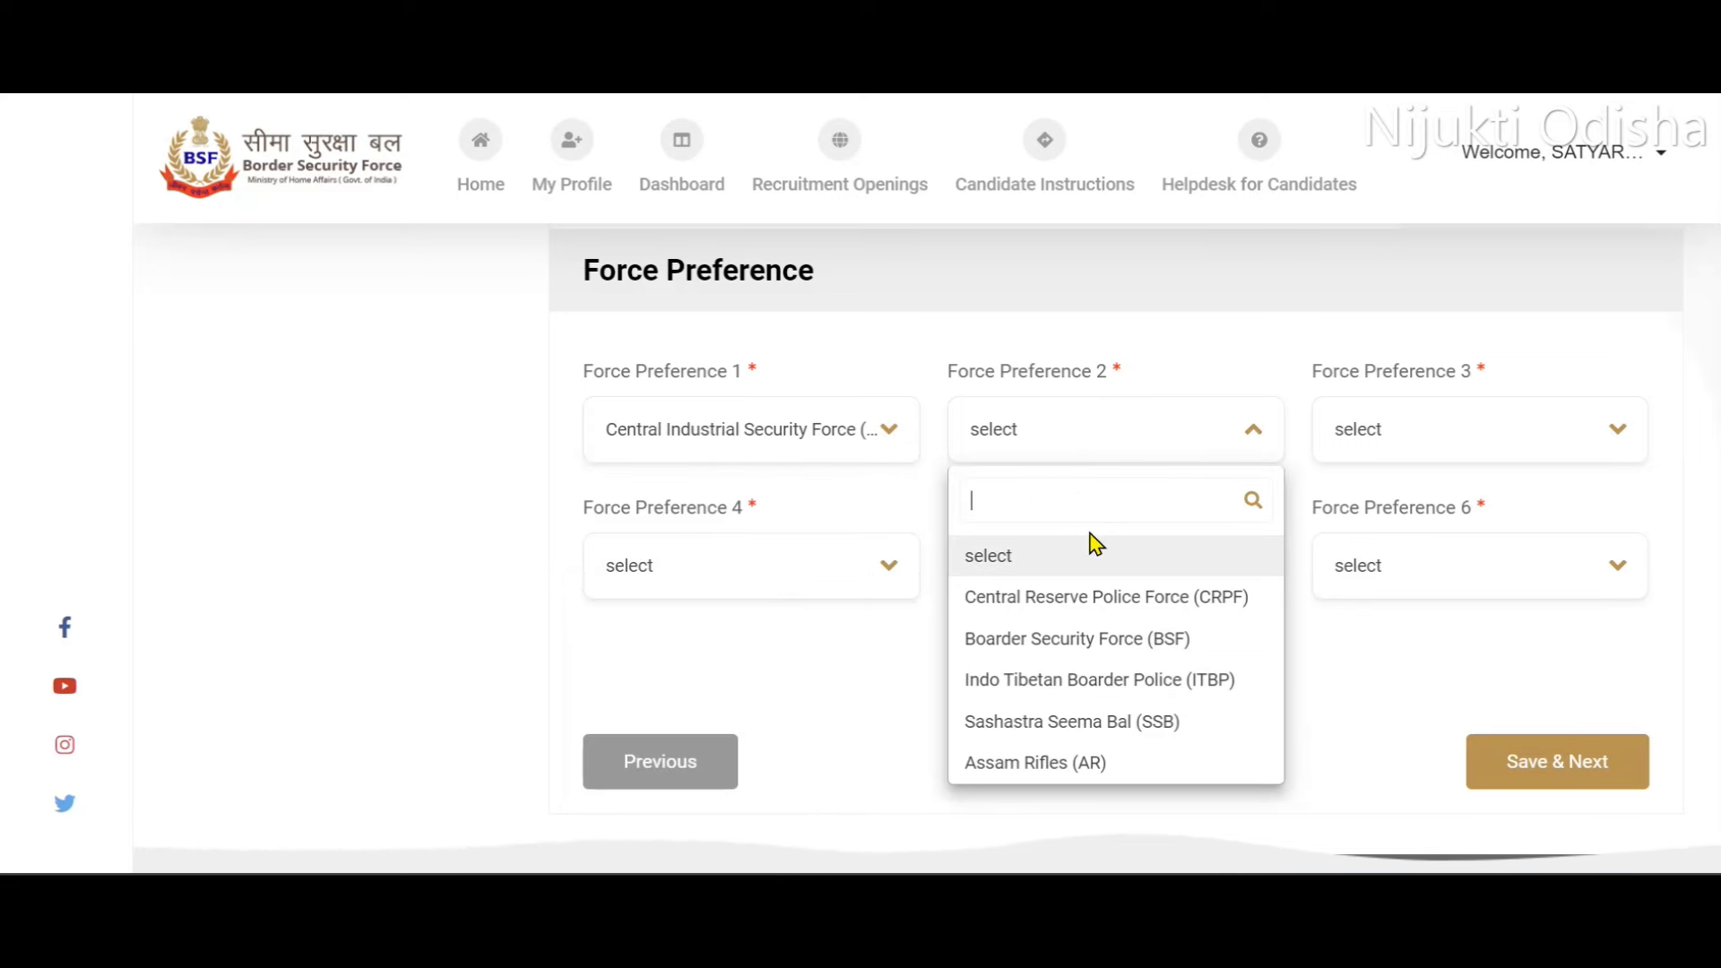
click(1133, 601)
click(1420, 442)
click(1408, 644)
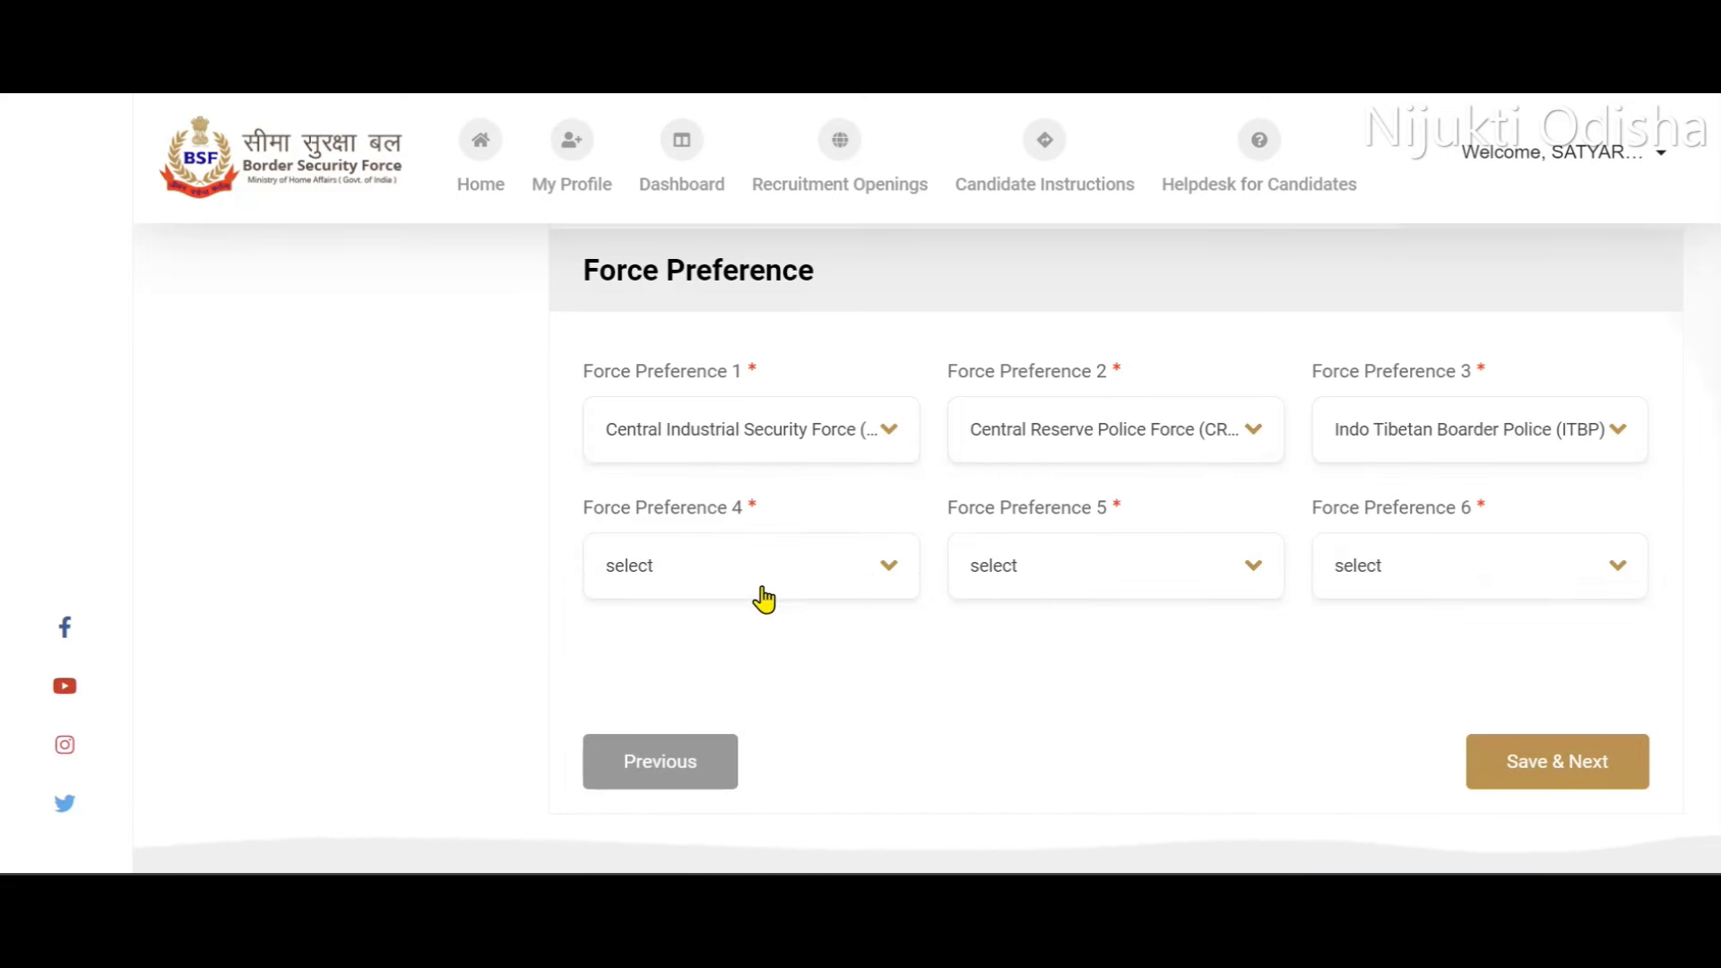
Set force preferences 4 to 6 to Boarder Security Force (BSF), Sashastra Seema Bal (SSB) and Assam Rifles (AR).
click(769, 594)
click(706, 739)
click(1133, 601)
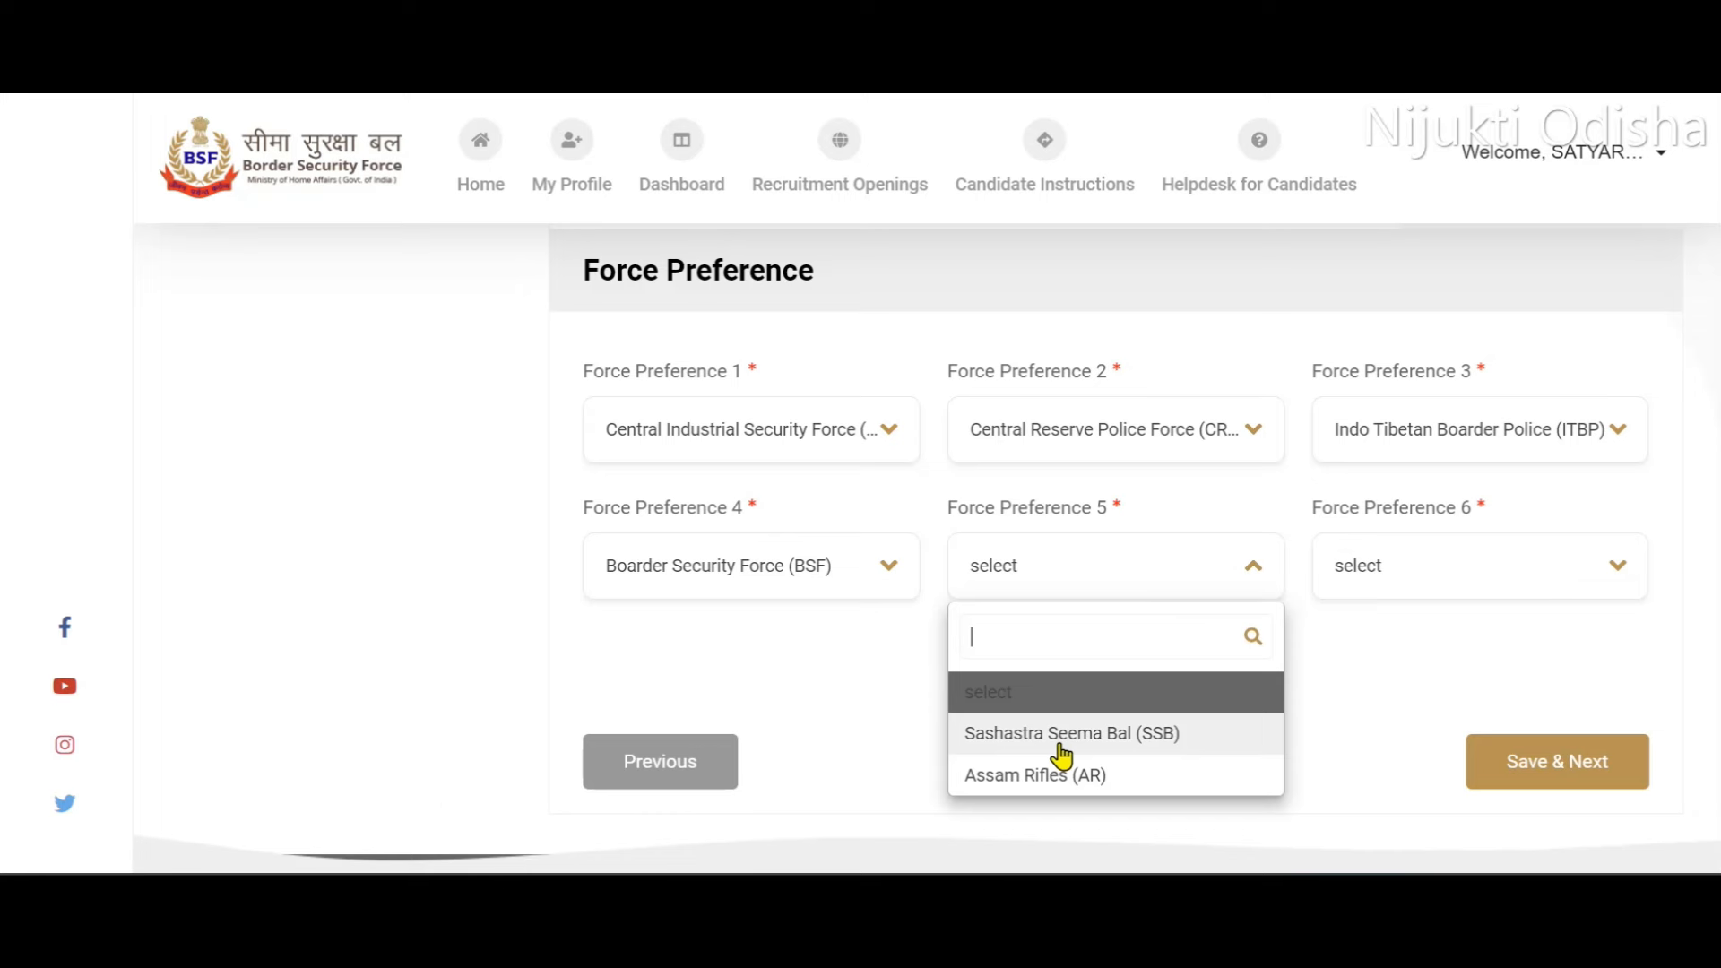
click(1063, 737)
click(1437, 583)
click(1397, 728)
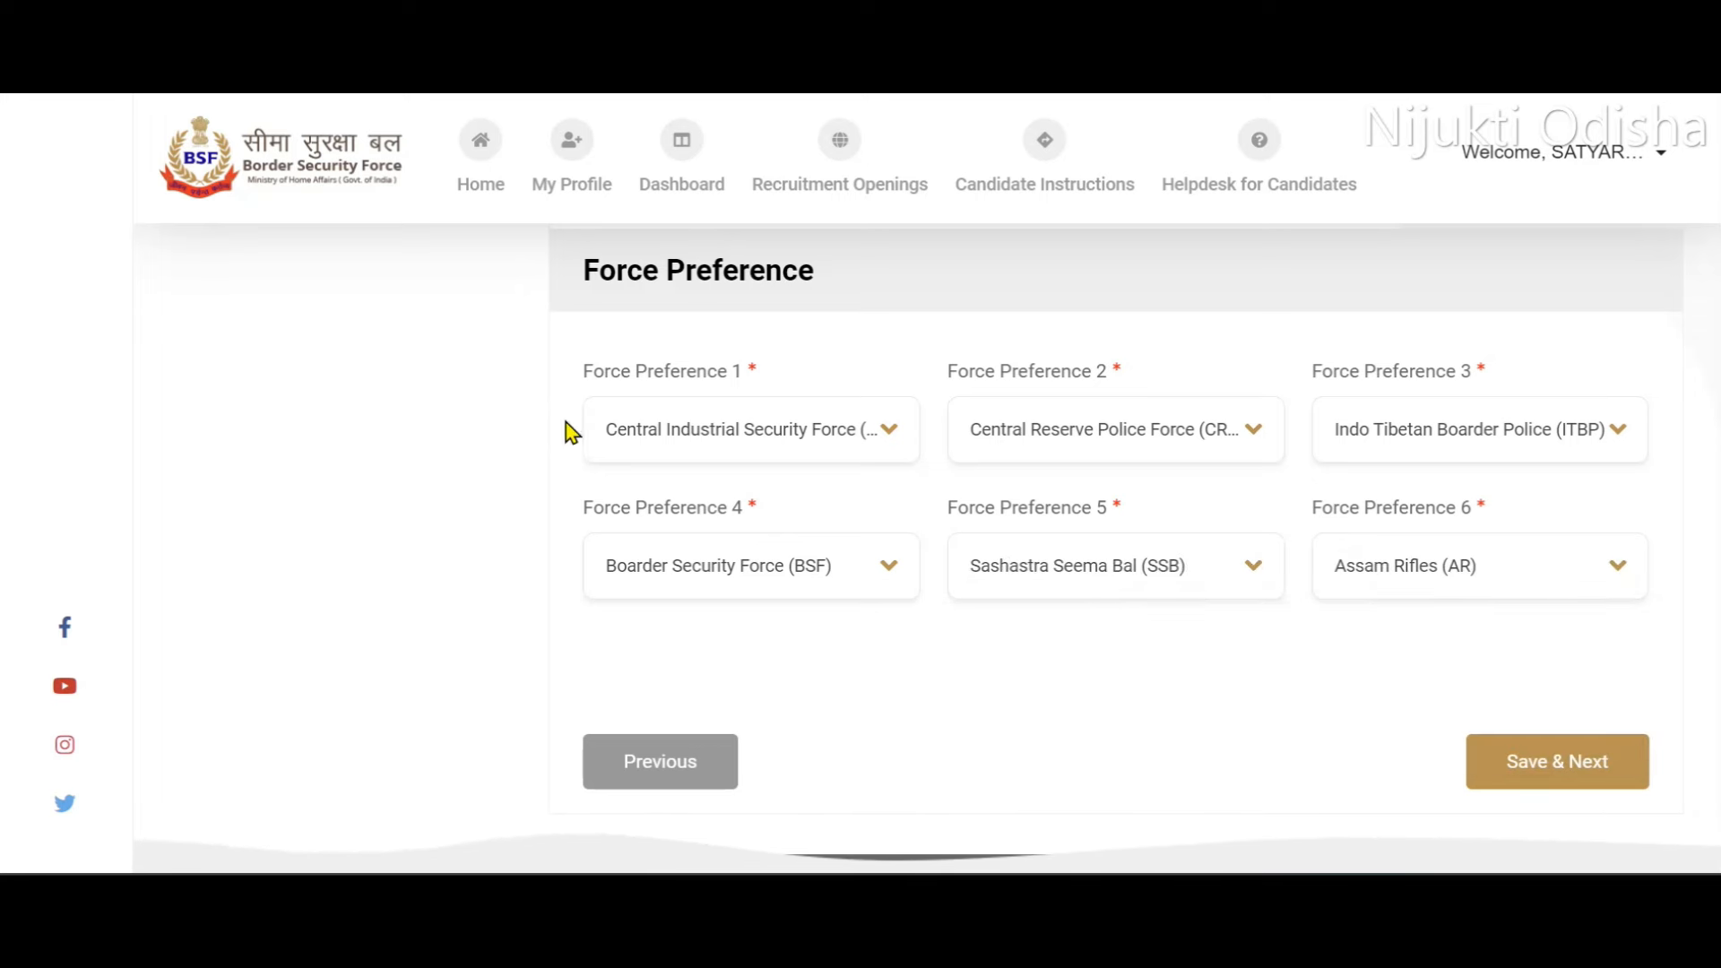